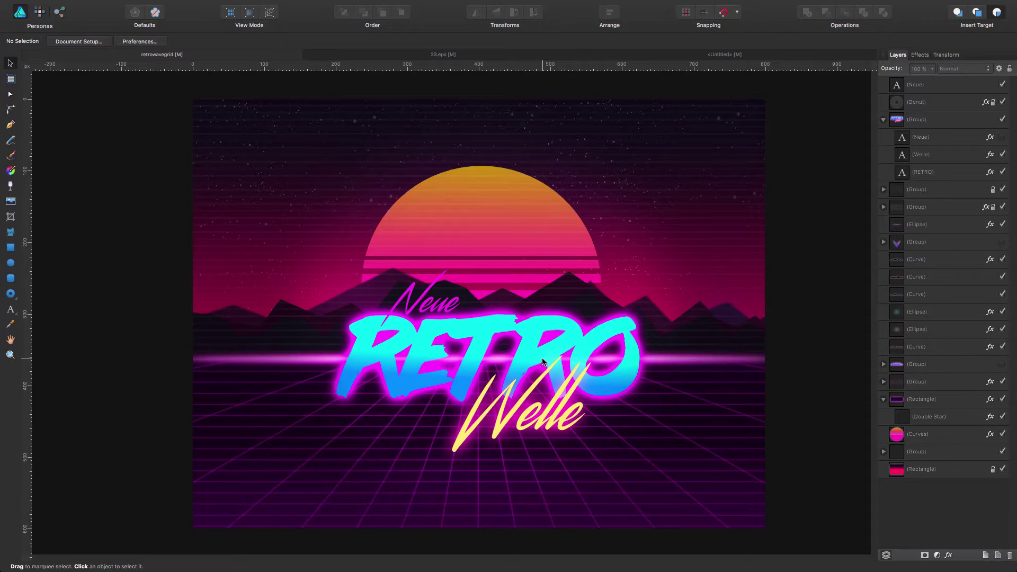
- Leave the finished Neue Retro Welle artwork and bring up the blank Untitled document
click(106, 6)
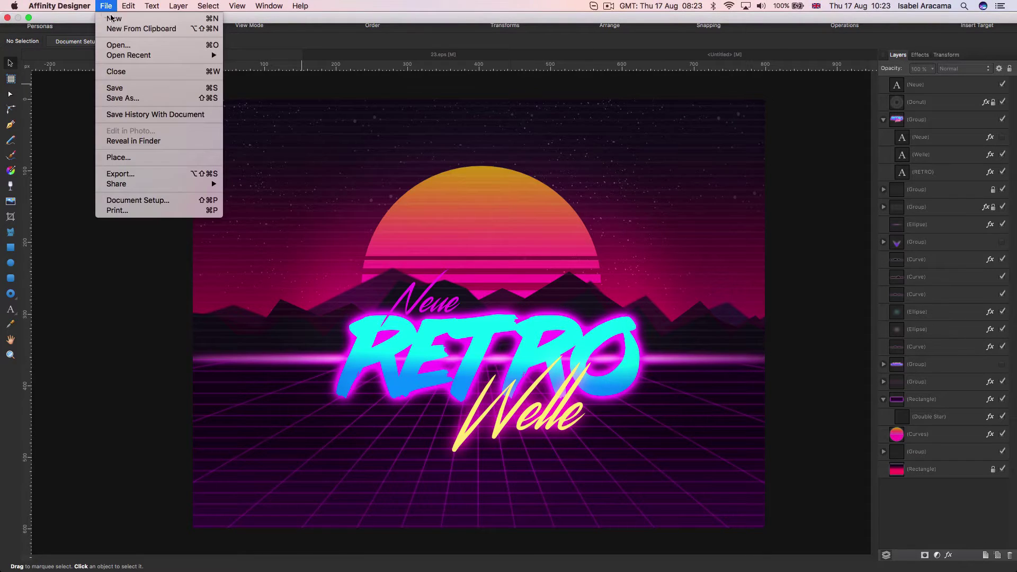
click(559, 219)
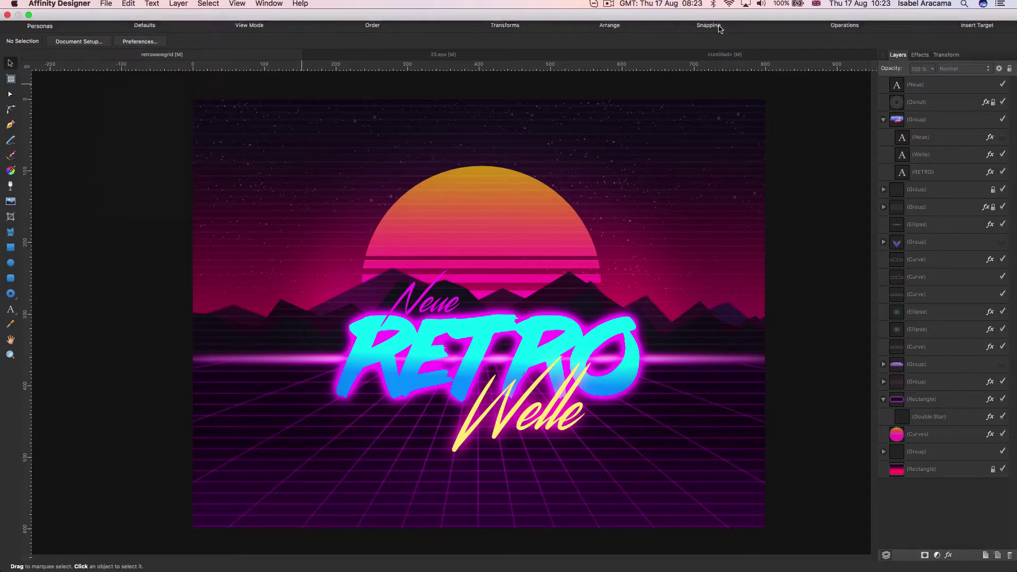
click(719, 53)
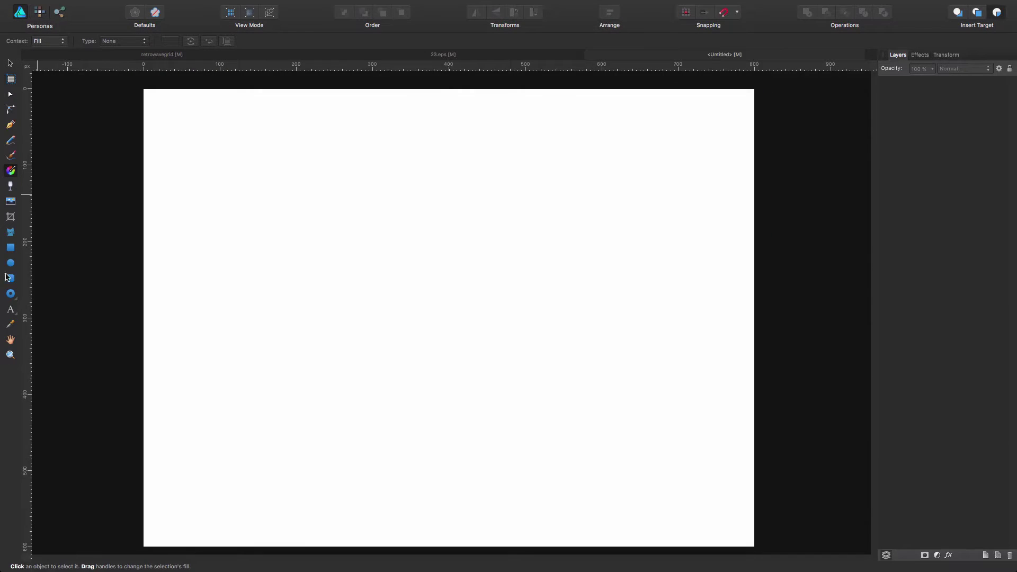
- Draw a rectangle covering the whole page
click(11, 247)
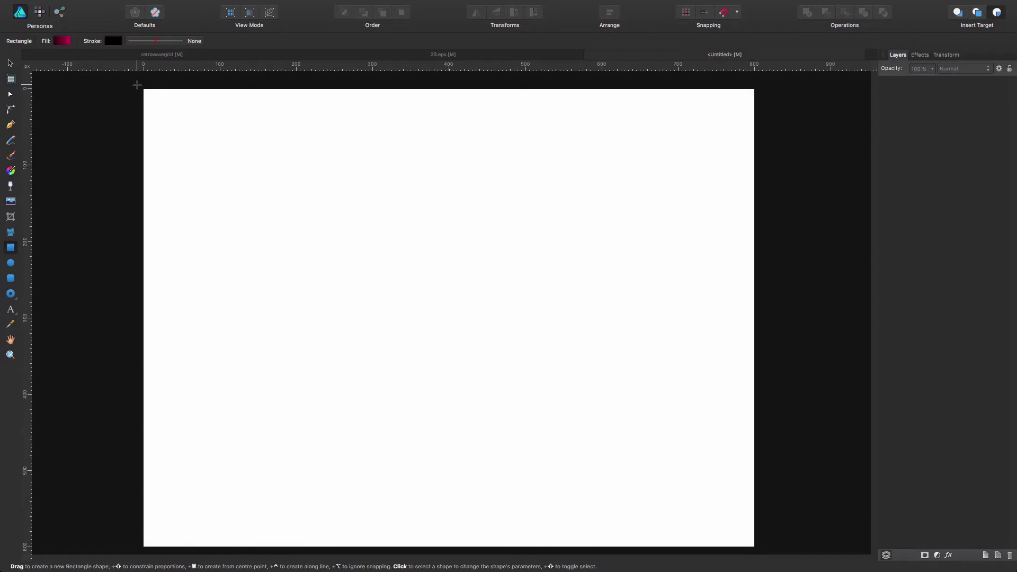
drag(137, 85, 761, 532)
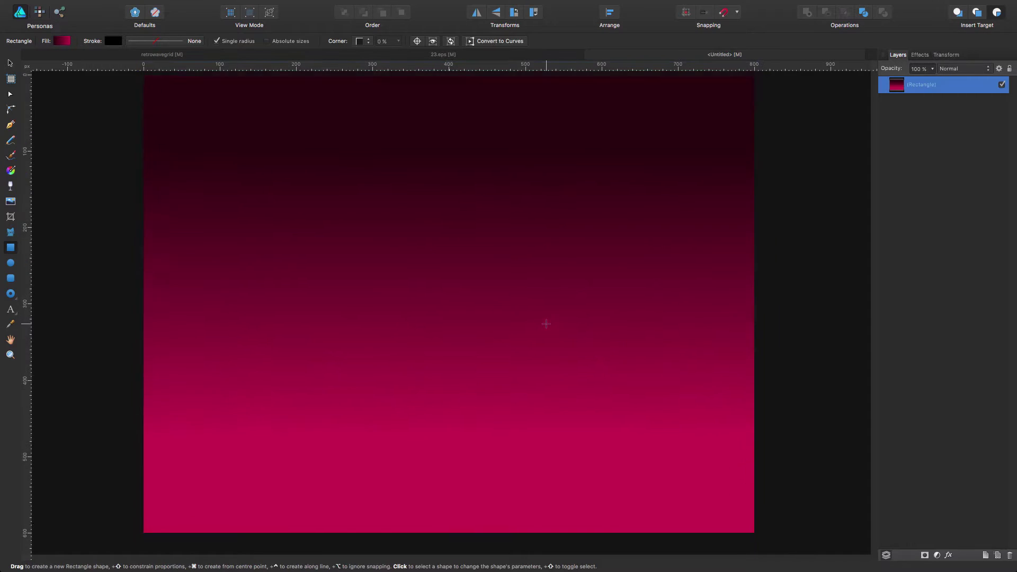
scroll(546, 324, up, 2)
scroll(545, 316, down, 2)
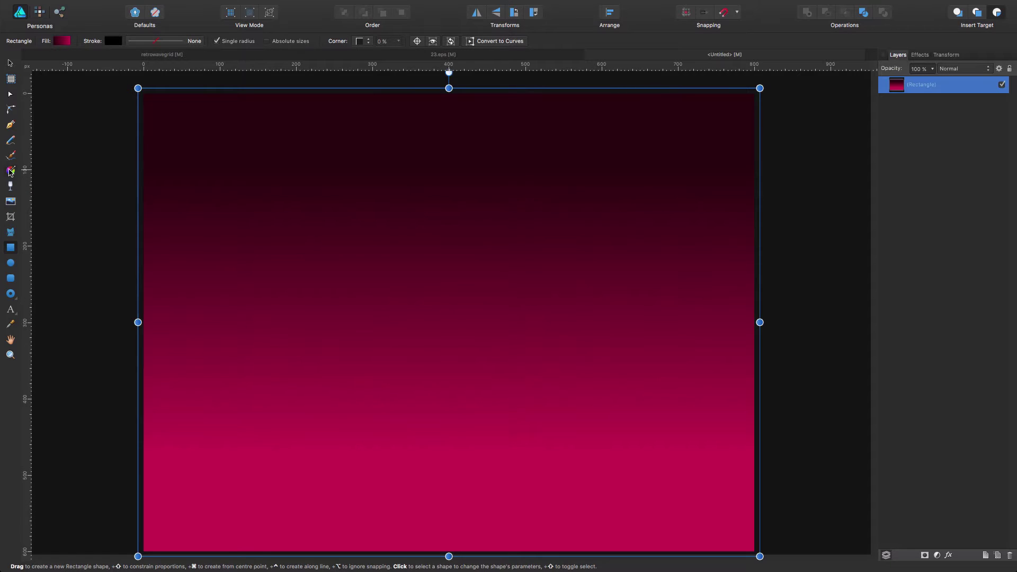
- Give the rectangle a near-black maroon to pink linear gradient, then view the retrowavegrid reference
click(11, 171)
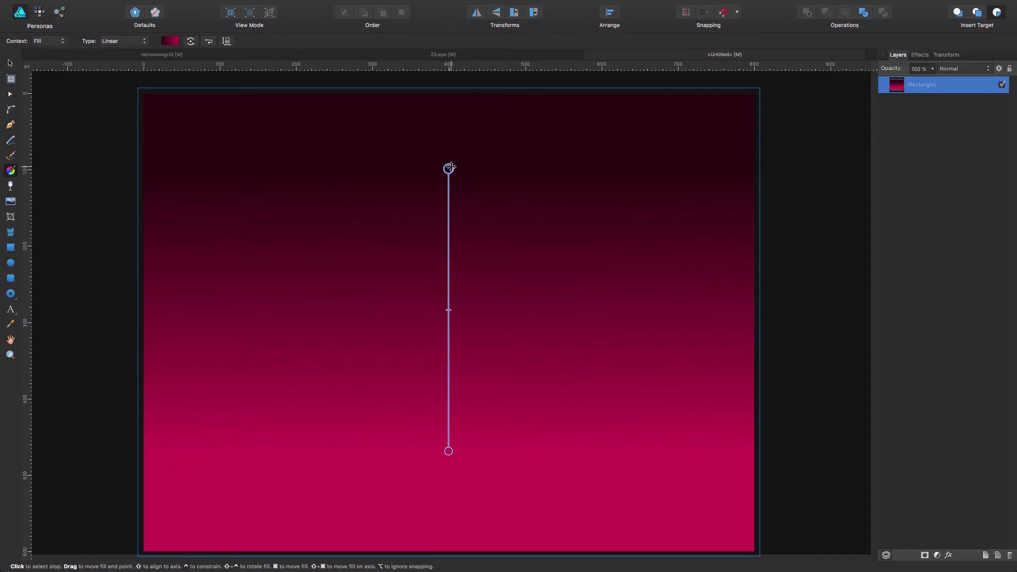
click(176, 41)
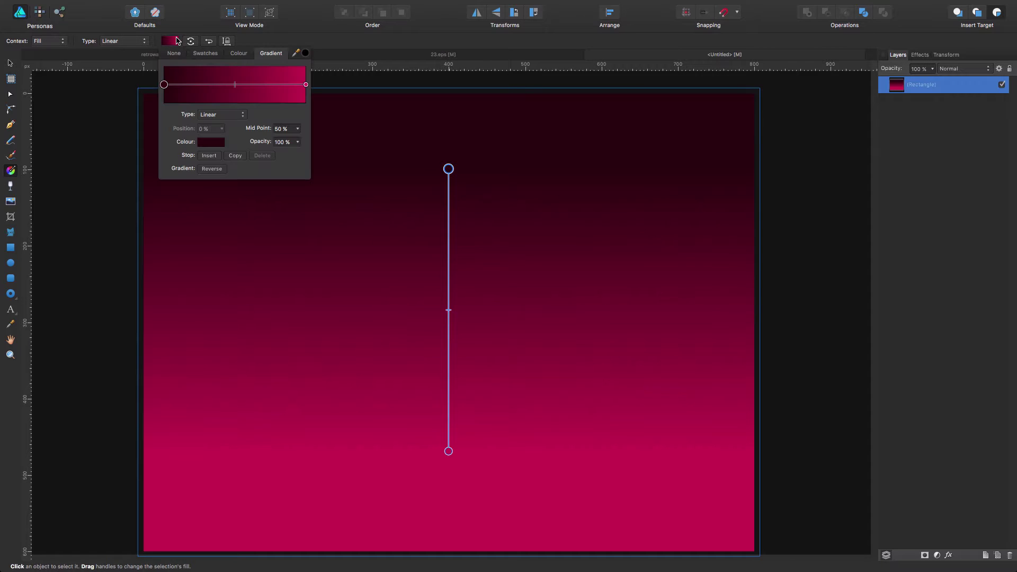
click(212, 142)
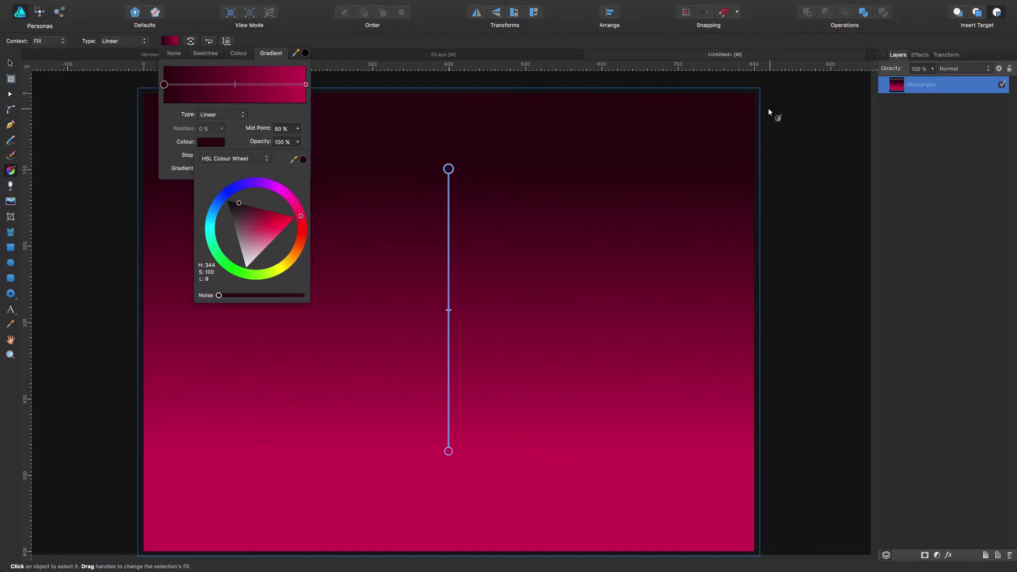
click(13, 65)
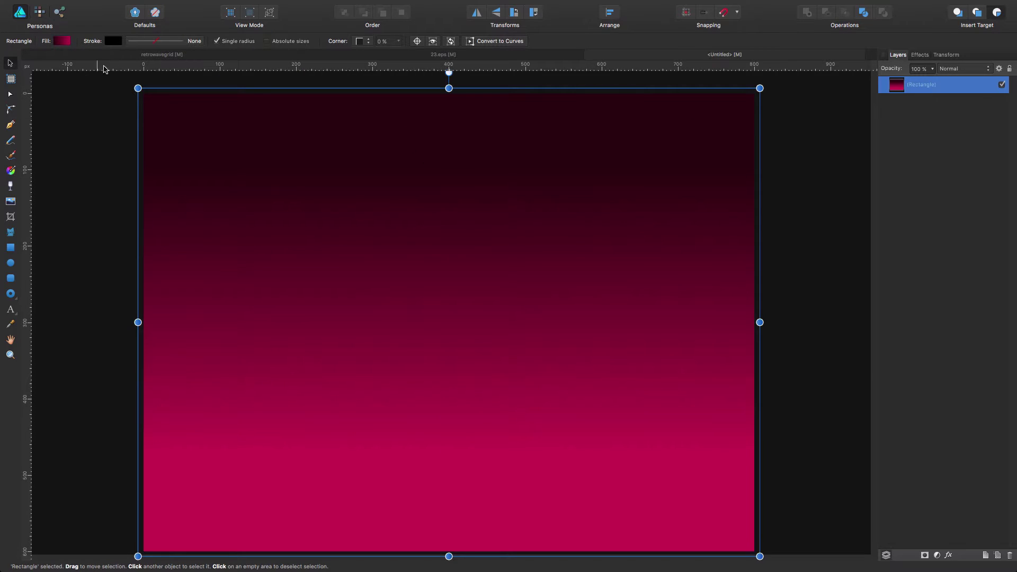
click(133, 56)
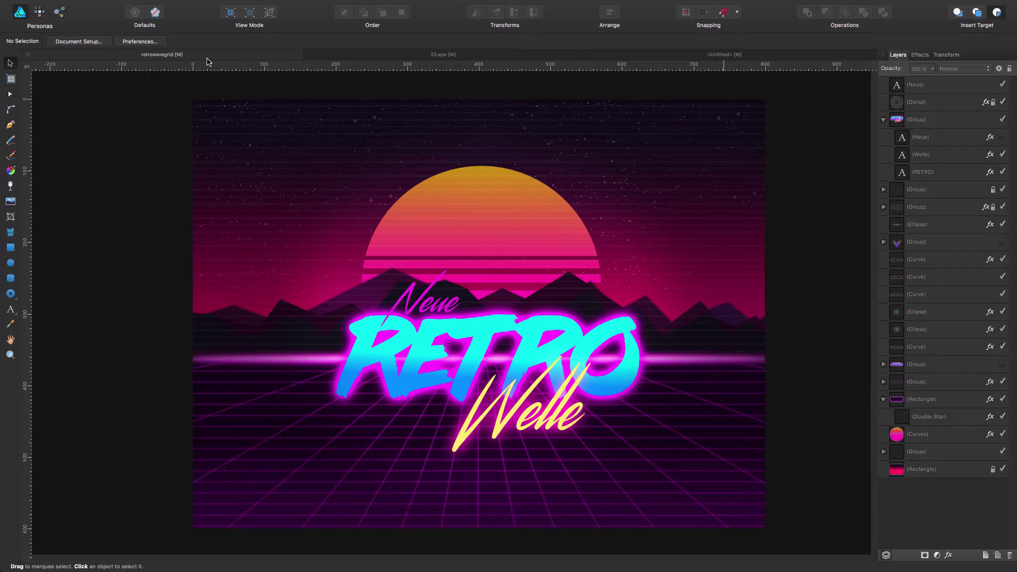
- Back on the Untitled poster, lock the gradient sky rectangle in the Layers panel and deselect it
click(685, 55)
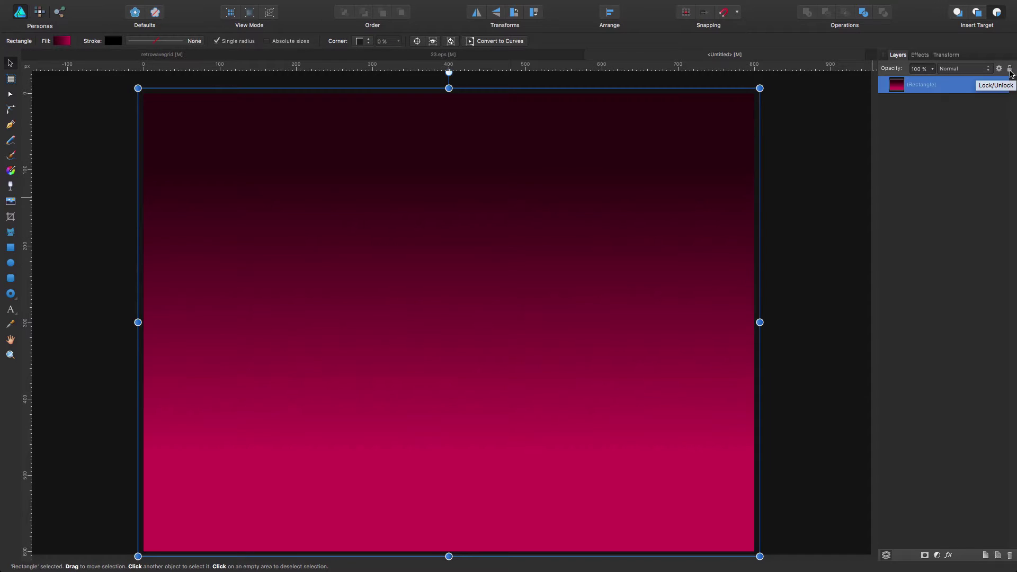
click(1010, 69)
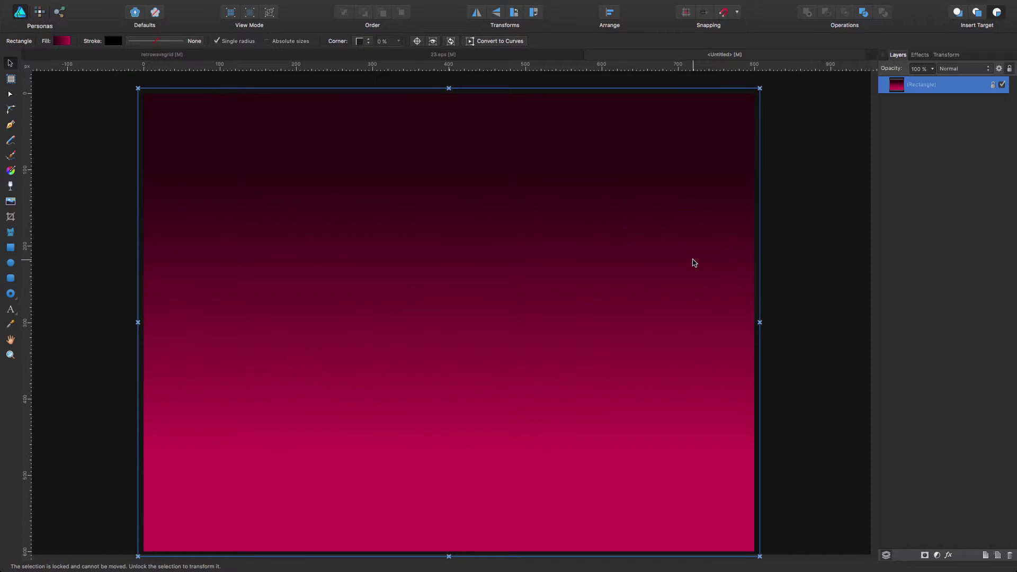
drag(657, 260, 502, 253)
drag(397, 275, 518, 298)
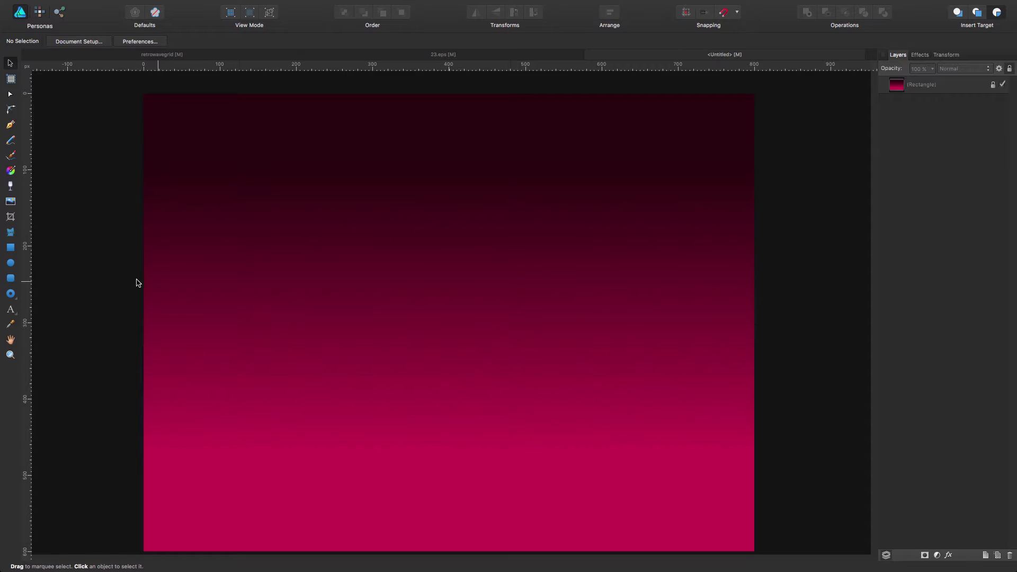
- Draw a rectangle over the lower part of the page and fill it dark navy
click(11, 249)
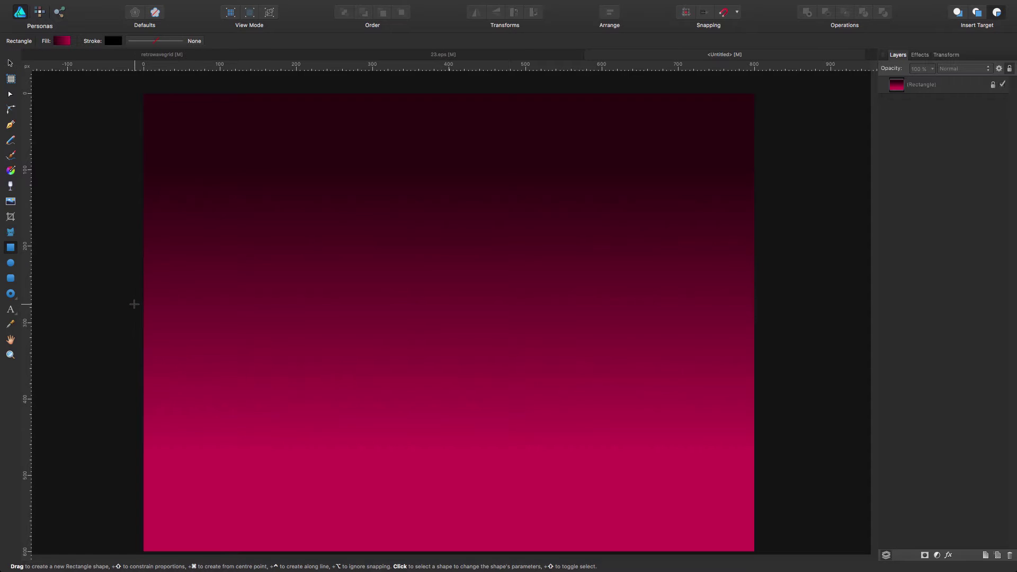
drag(134, 304, 760, 529)
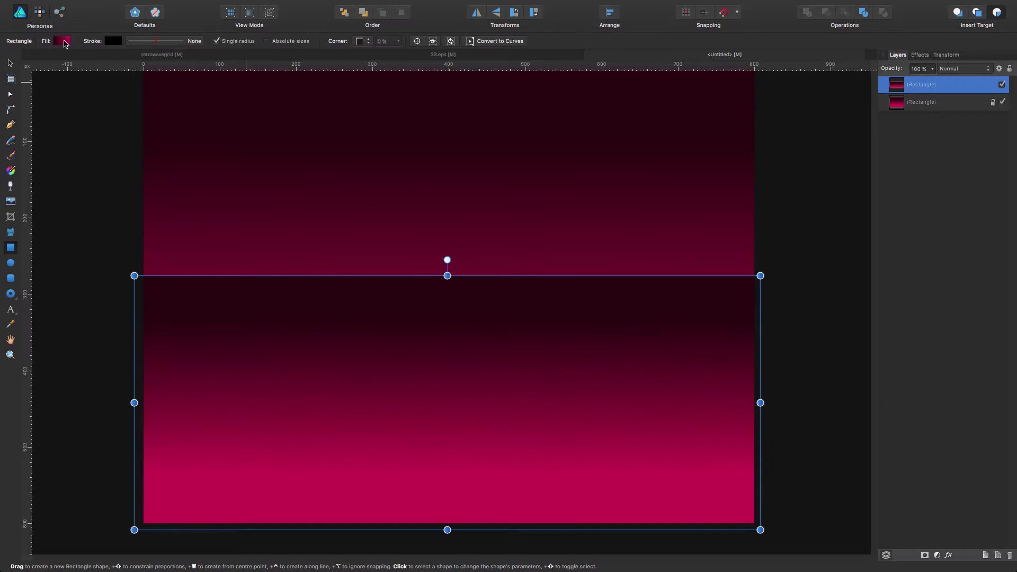
click(63, 42)
click(129, 54)
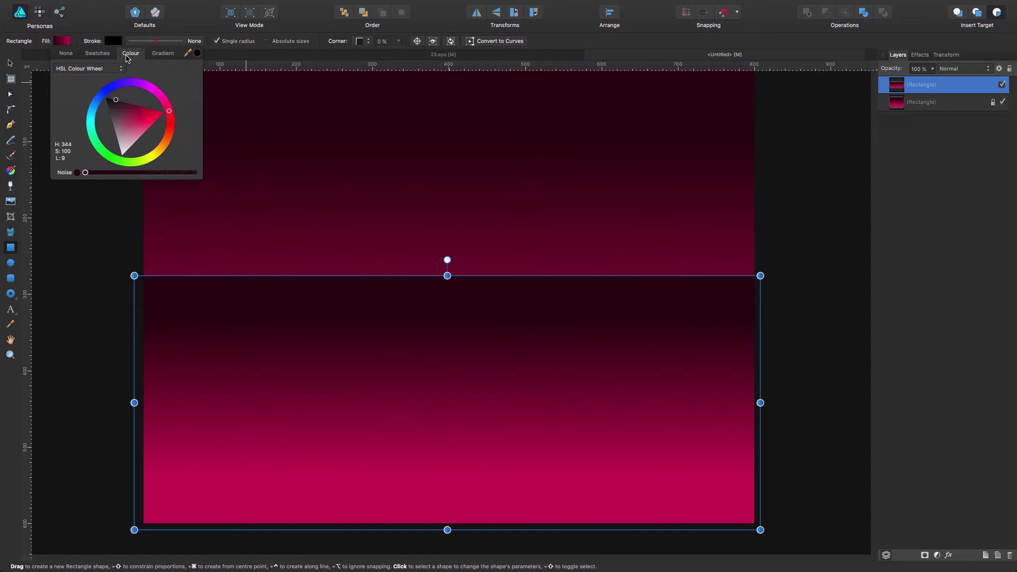
click(101, 97)
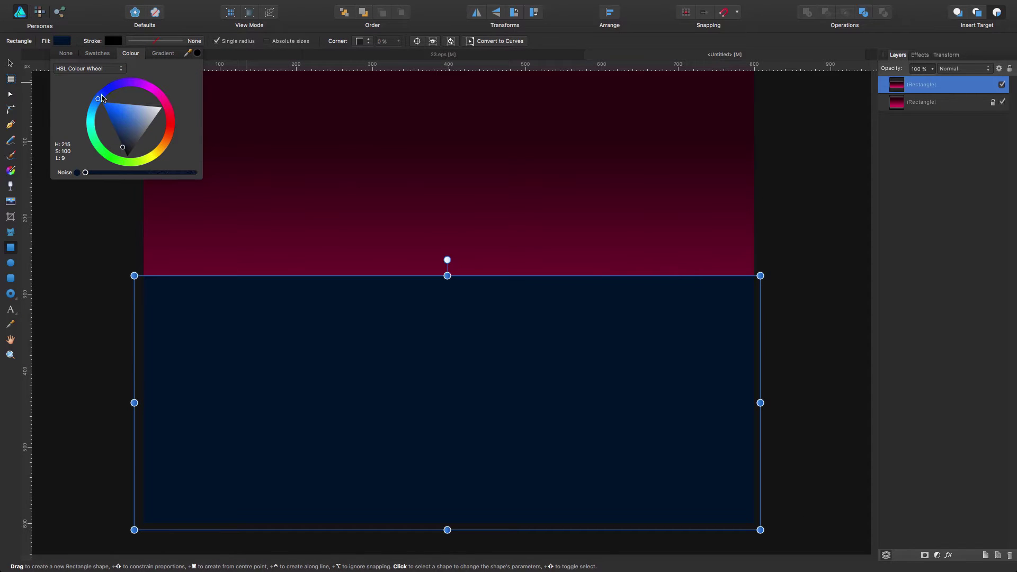
click(10, 63)
click(121, 202)
- Change the lower rectangle's fill from navy to light blue
scroll(513, 297, up, 1)
scroll(512, 297, up, 3)
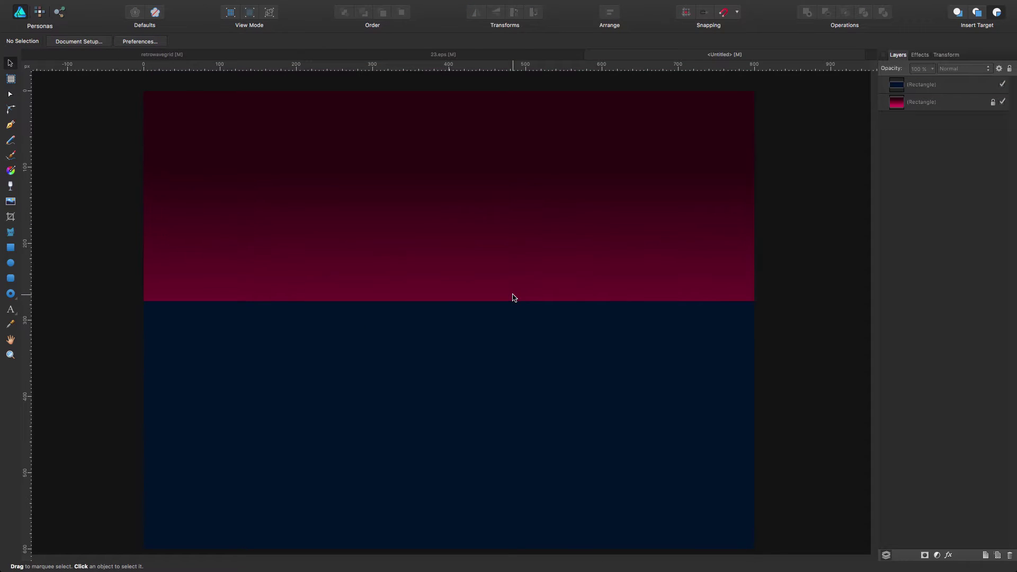
click(334, 336)
click(62, 42)
click(109, 106)
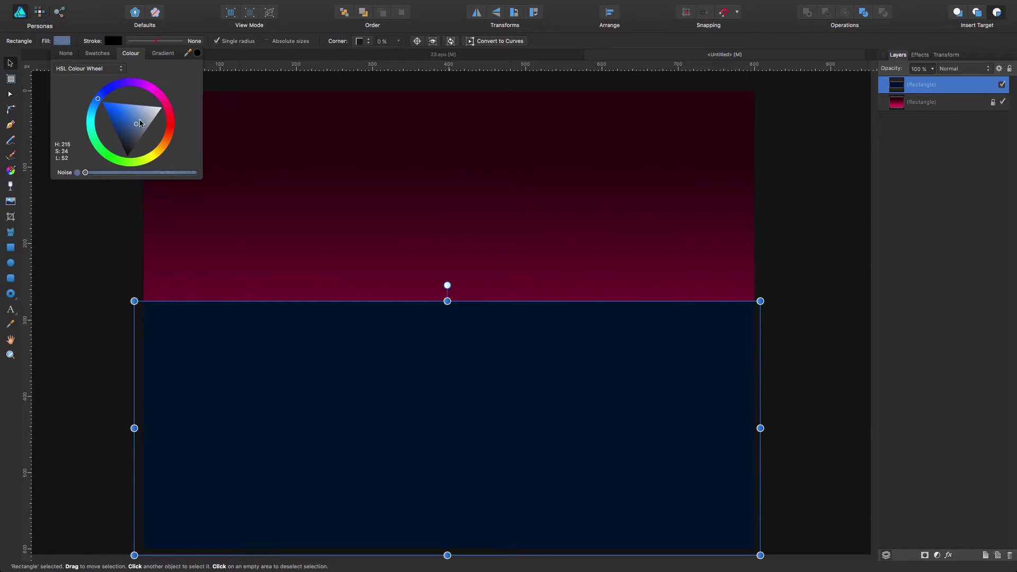
click(107, 236)
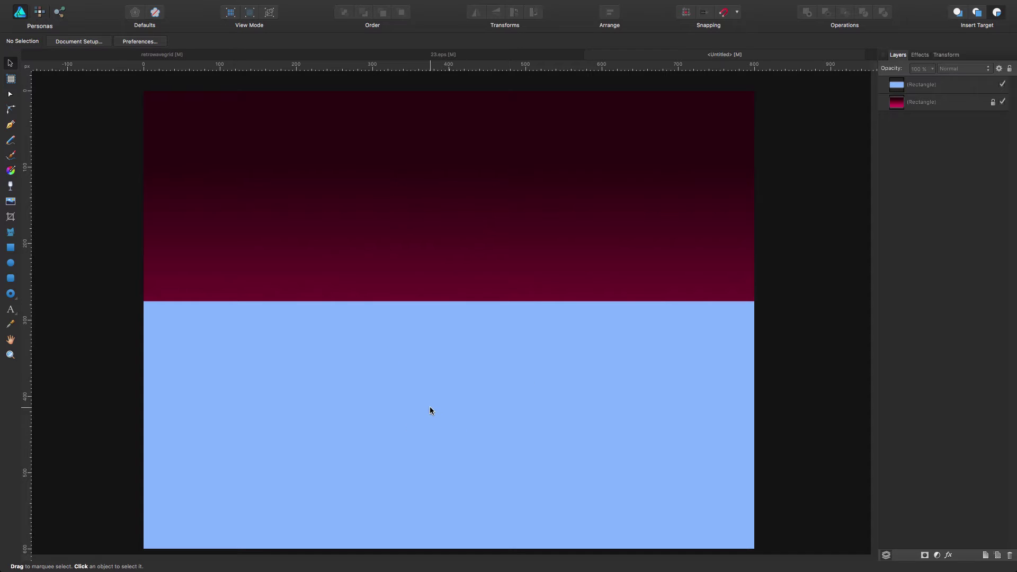
click(349, 403)
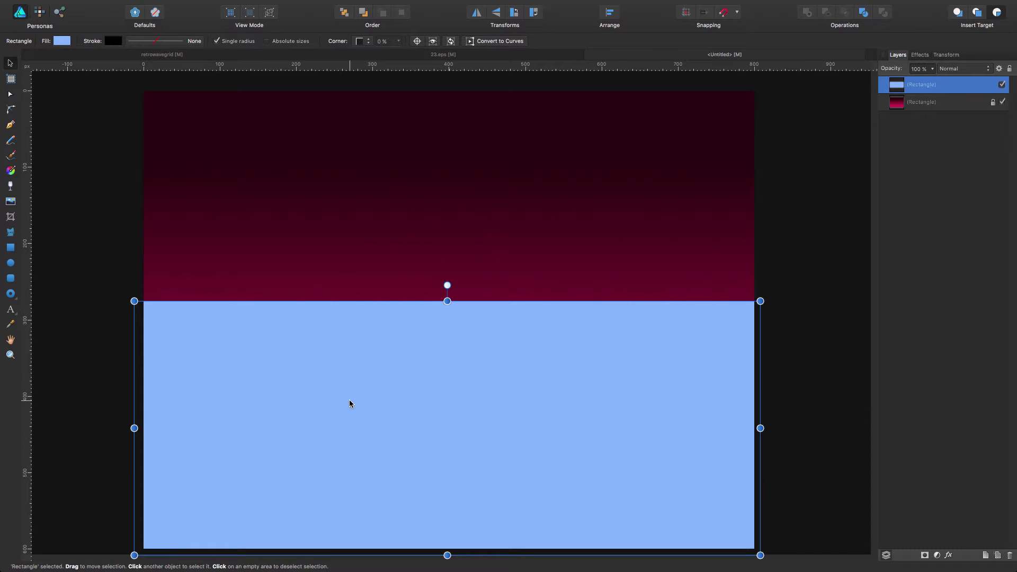
scroll(349, 404, down, 2)
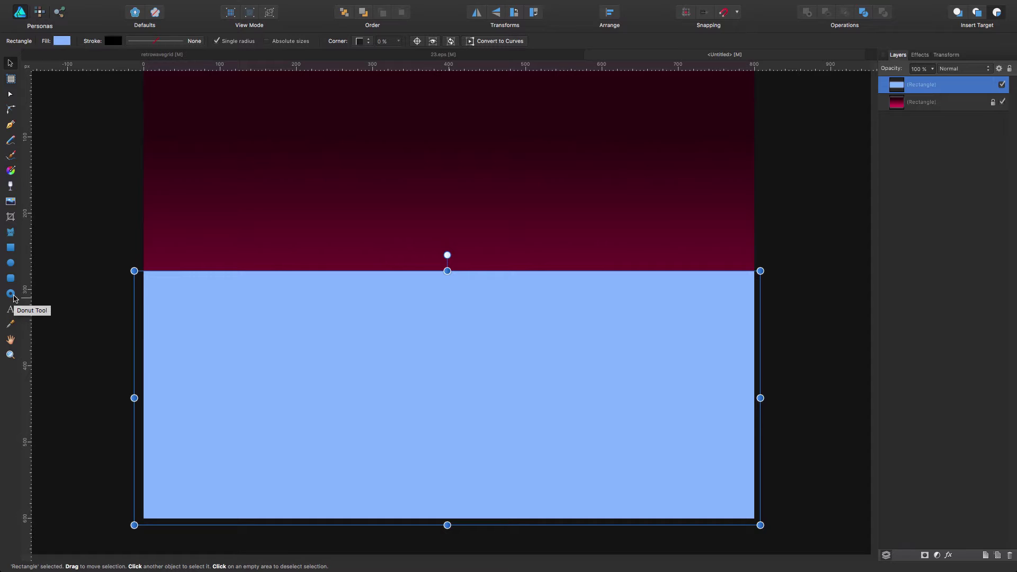
- Zoom out and draw a large double star across the horizon
click(11, 295)
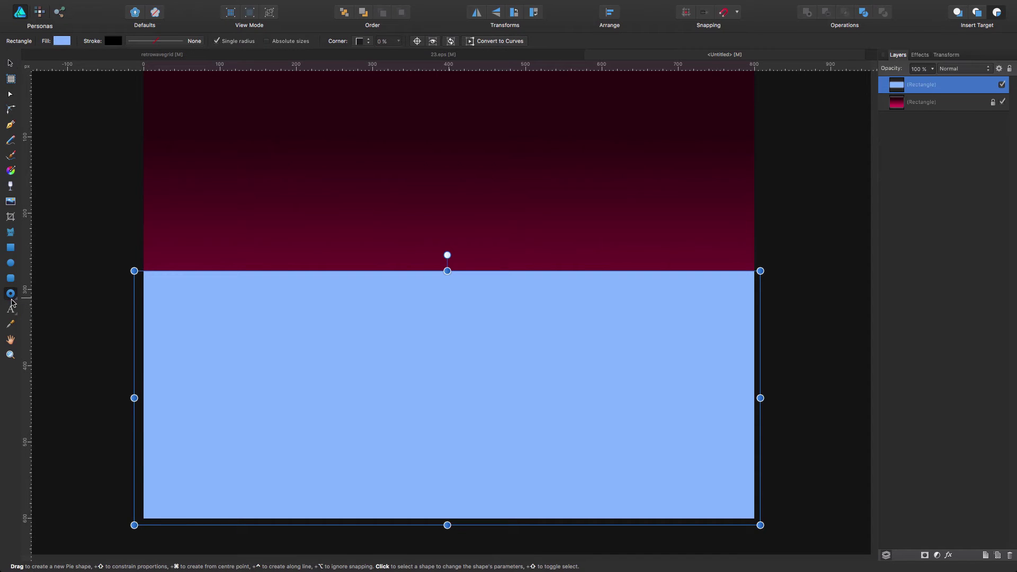
click(16, 302)
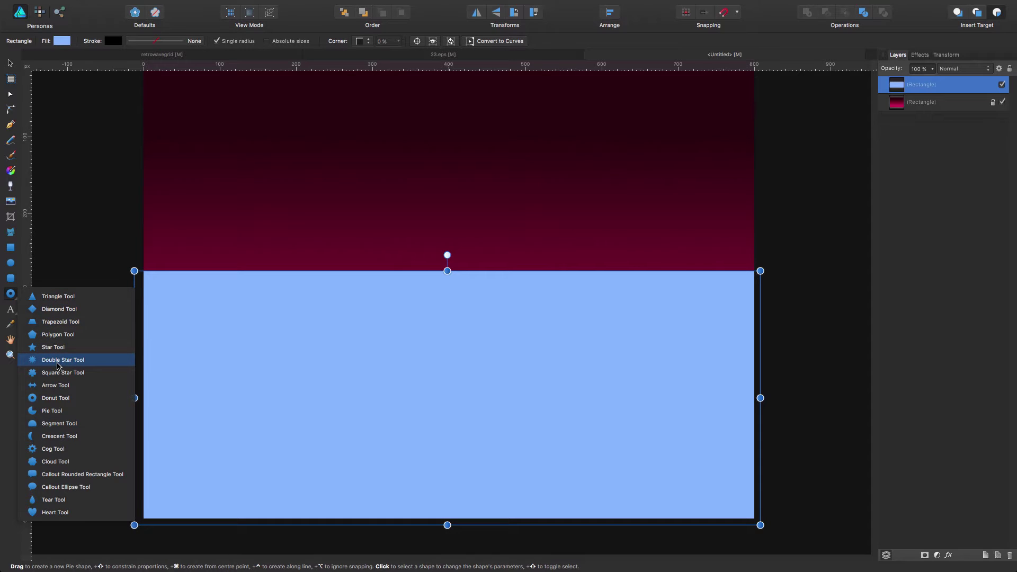
click(58, 361)
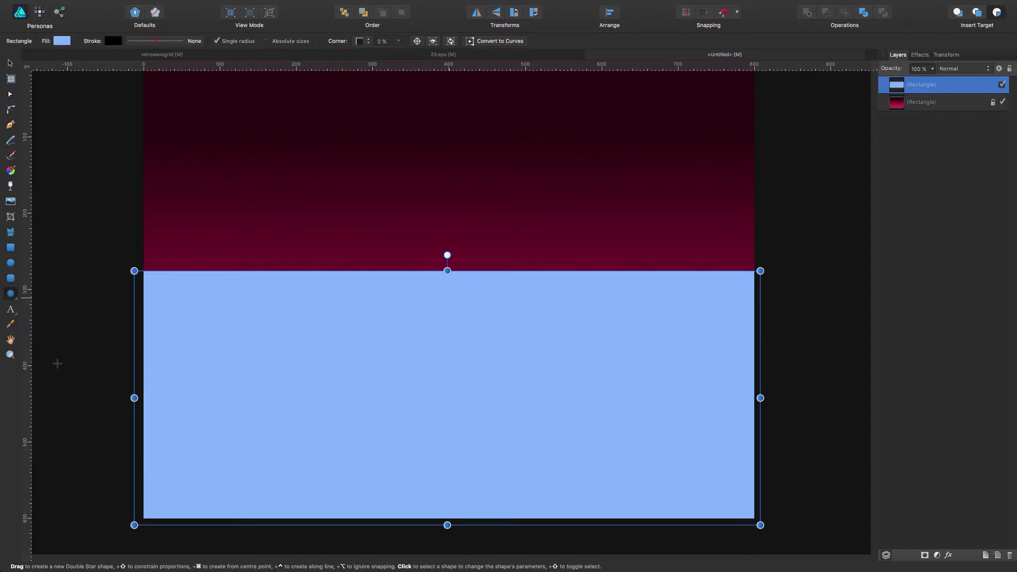
click(278, 181)
scroll(277, 182, up, 1)
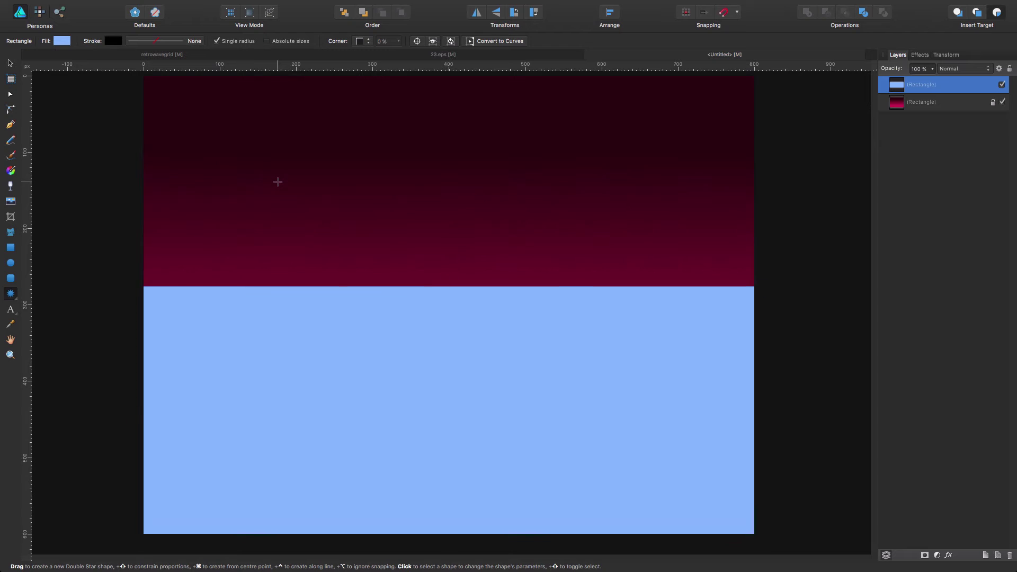
key(z)
drag(463, 185, 417, 286)
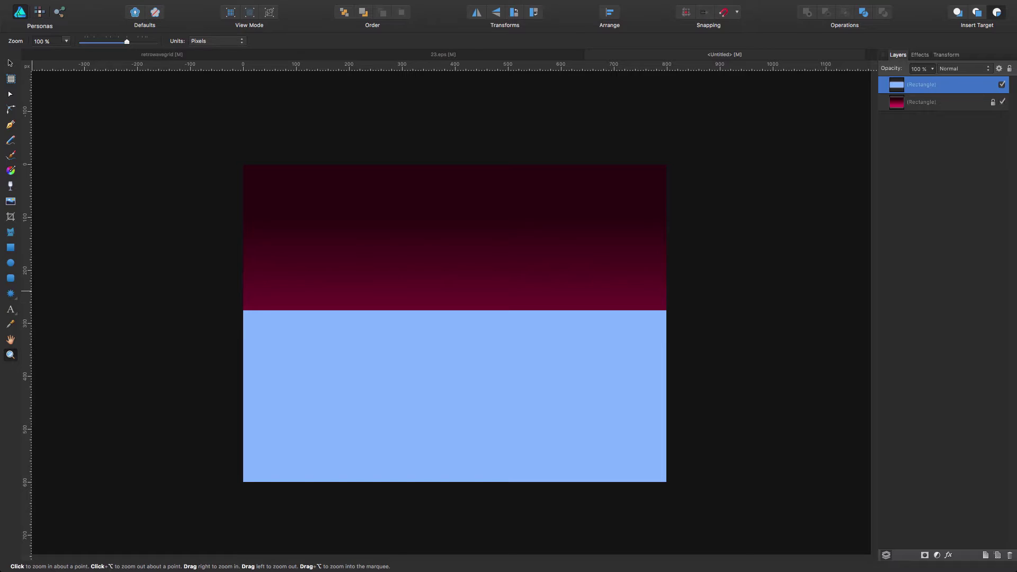
click(10, 294)
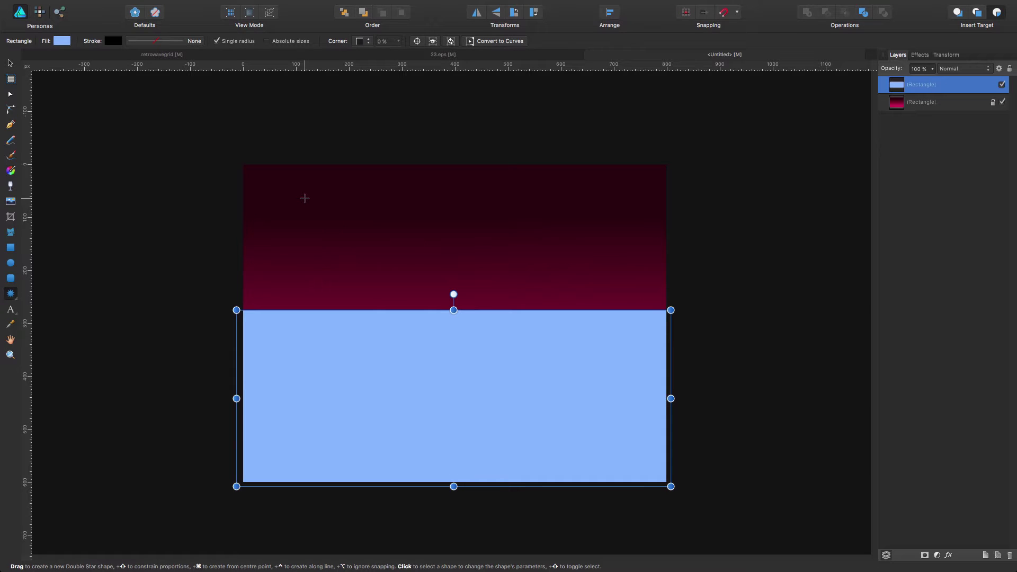
drag(303, 188, 748, 488)
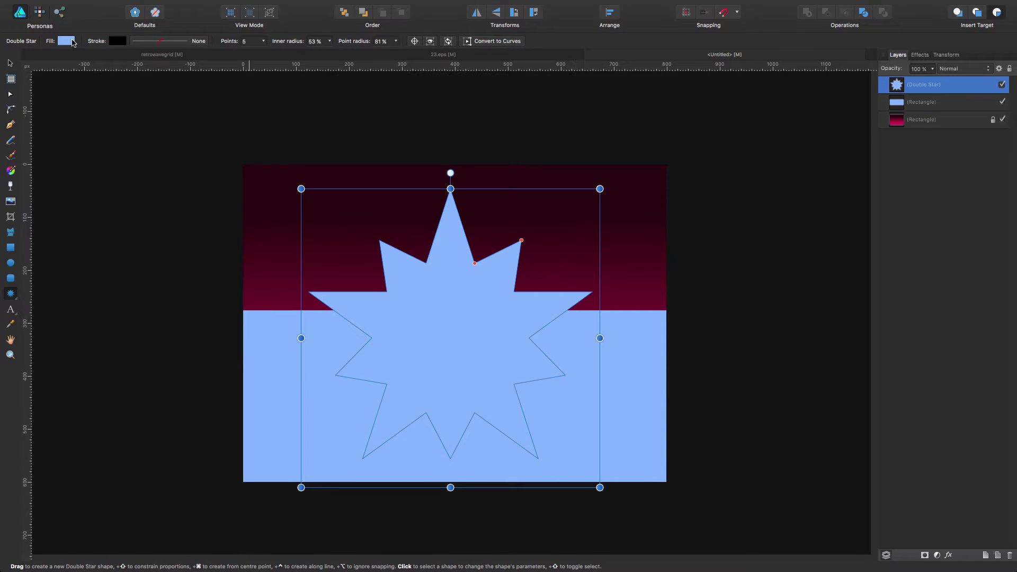
- Fill the double star pink and set its stroke to None
click(66, 41)
click(166, 98)
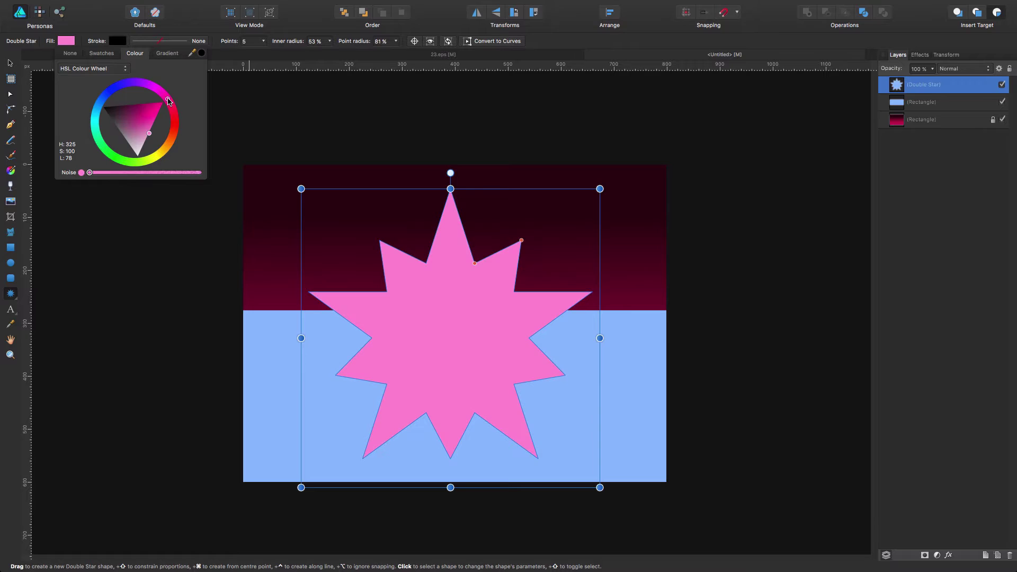
click(118, 42)
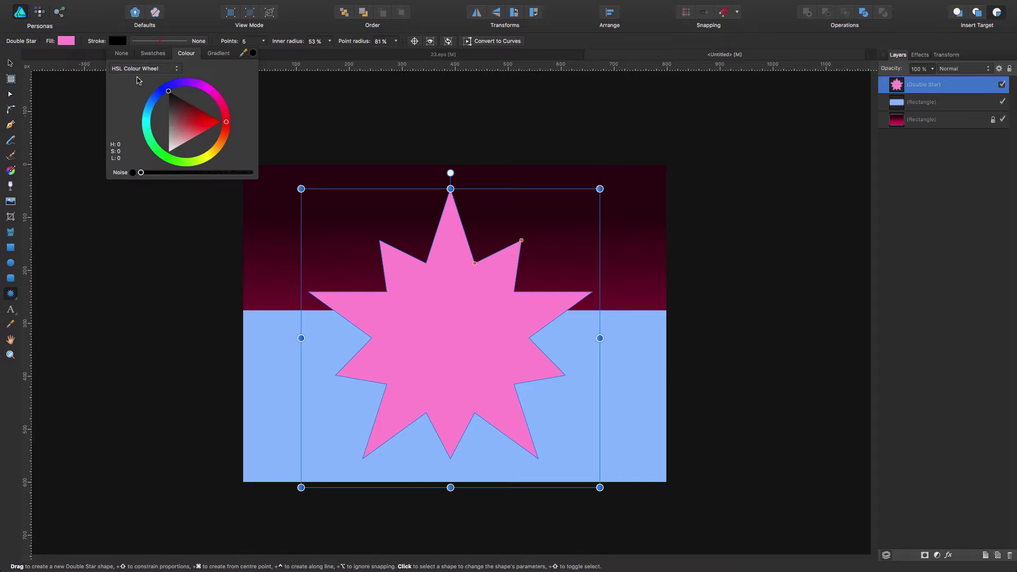
click(121, 54)
click(10, 63)
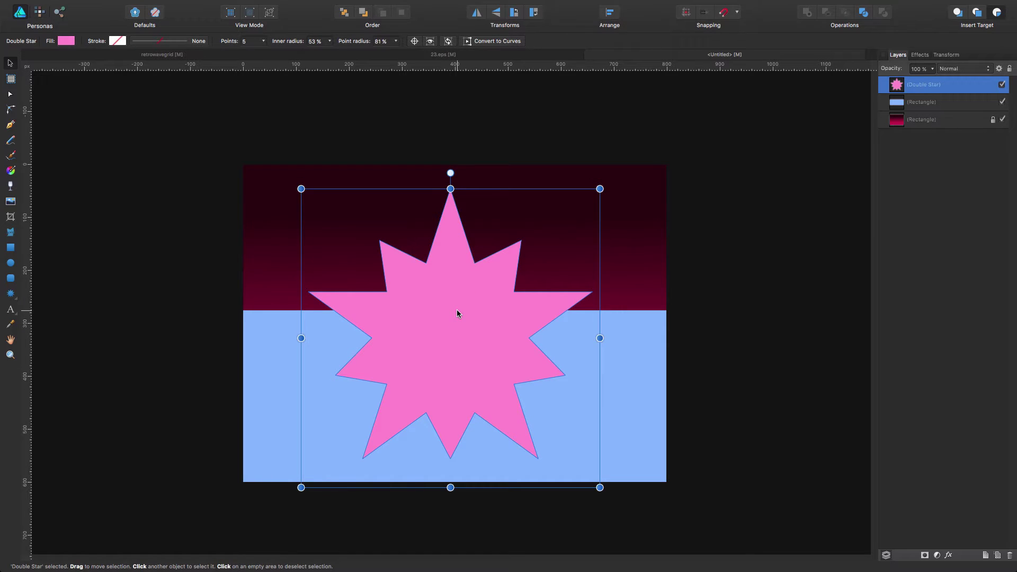
- With the Node Tool, drag the star's inner radius to 0% and its point radius to 100%
key(a)
drag(475, 264, 474, 264)
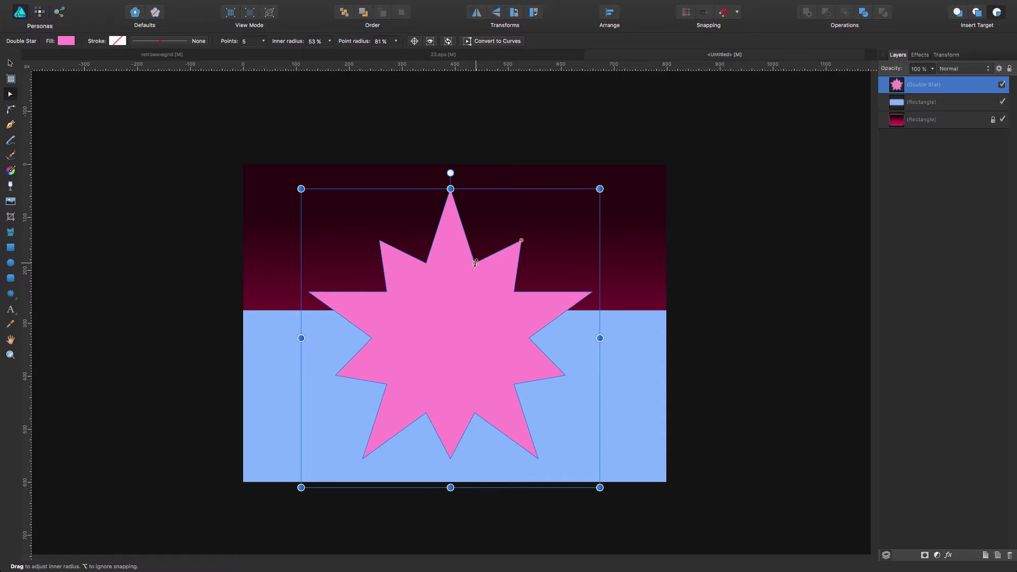
drag(475, 264, 453, 342)
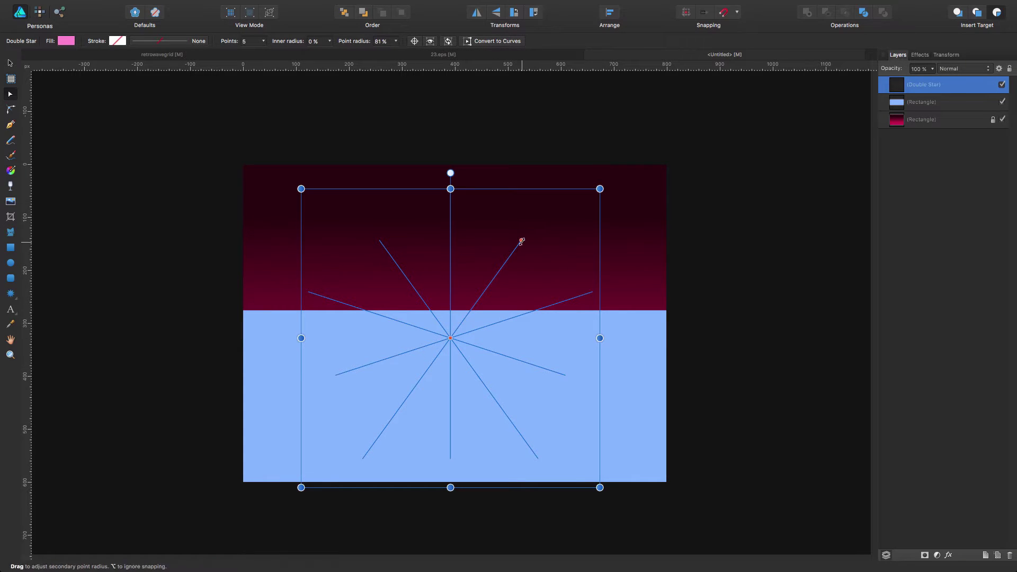
drag(522, 240, 561, 201)
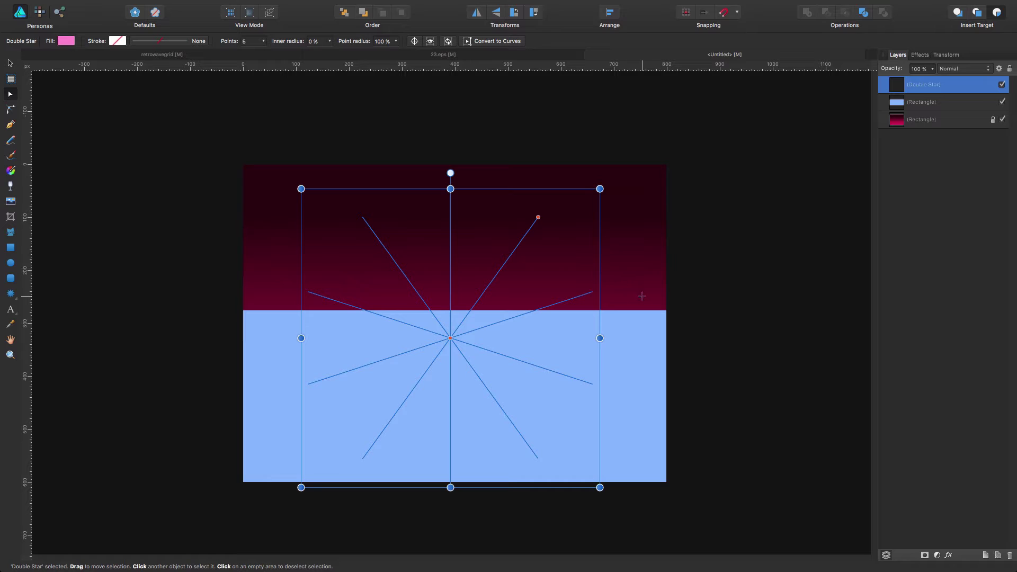
- Give the star a magenta stroke and no fill
click(119, 41)
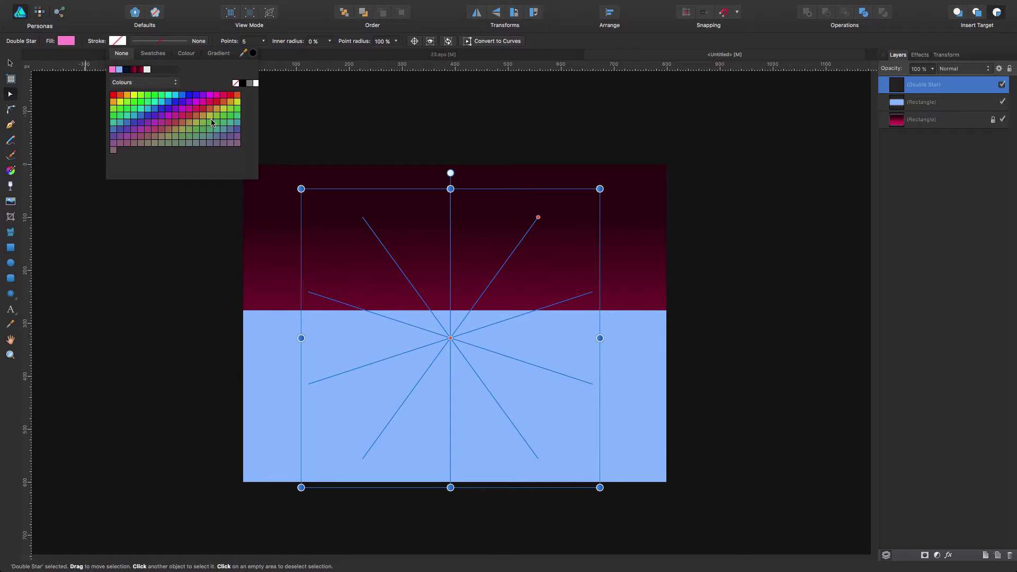
click(217, 99)
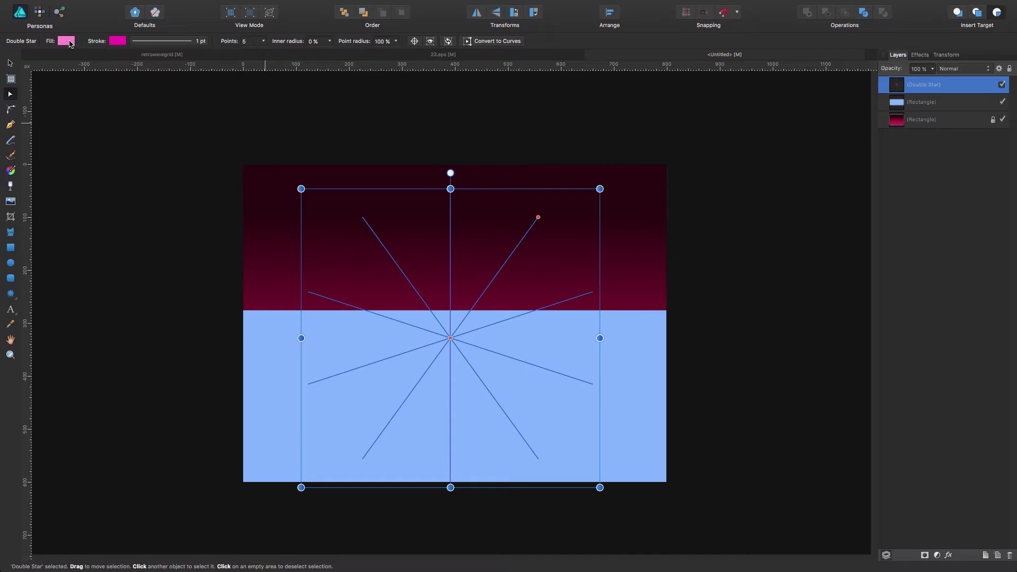
click(67, 43)
click(70, 54)
click(10, 63)
key(Escape)
- Move the burst's centre onto the horizon and set it to 12 points
drag(448, 317, 446, 312)
click(720, 317)
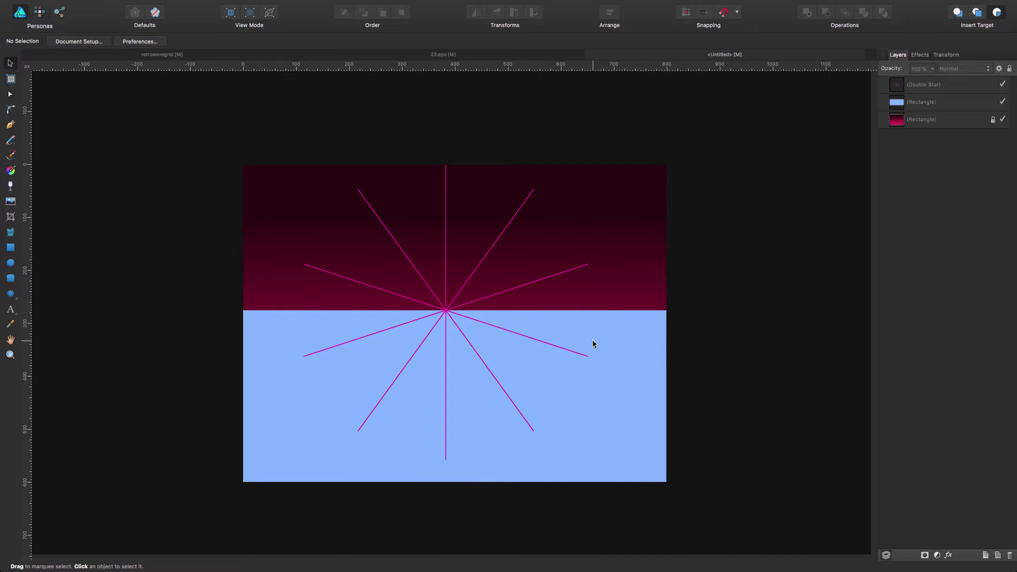
click(447, 313)
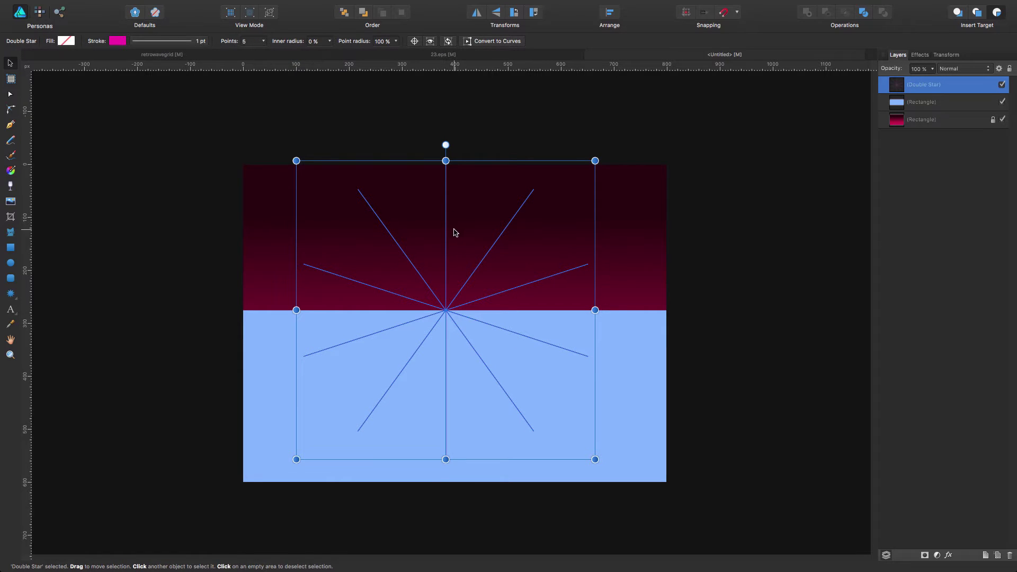
click(251, 42)
key(Return)
text(12)
key(Return)
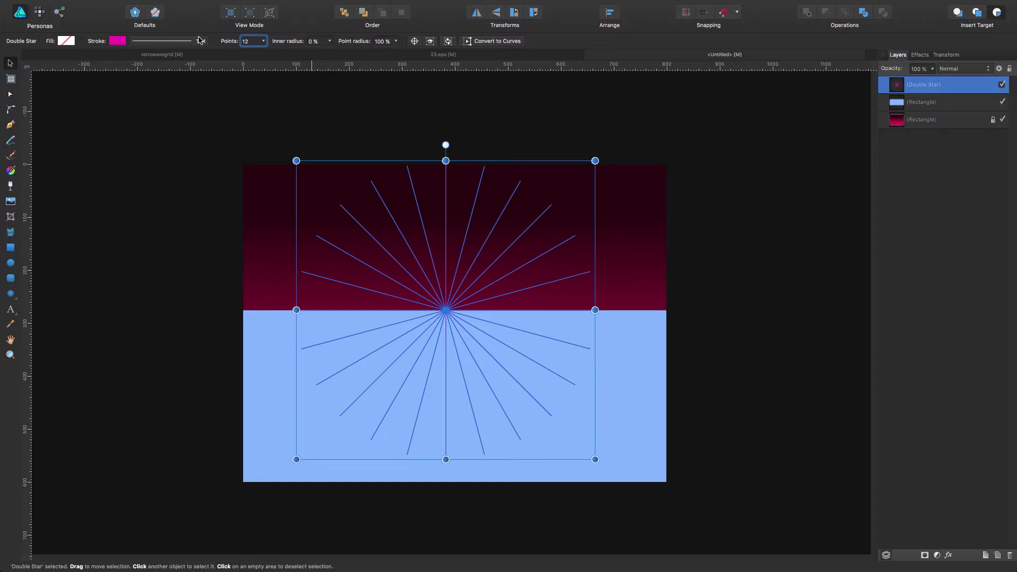
click(721, 283)
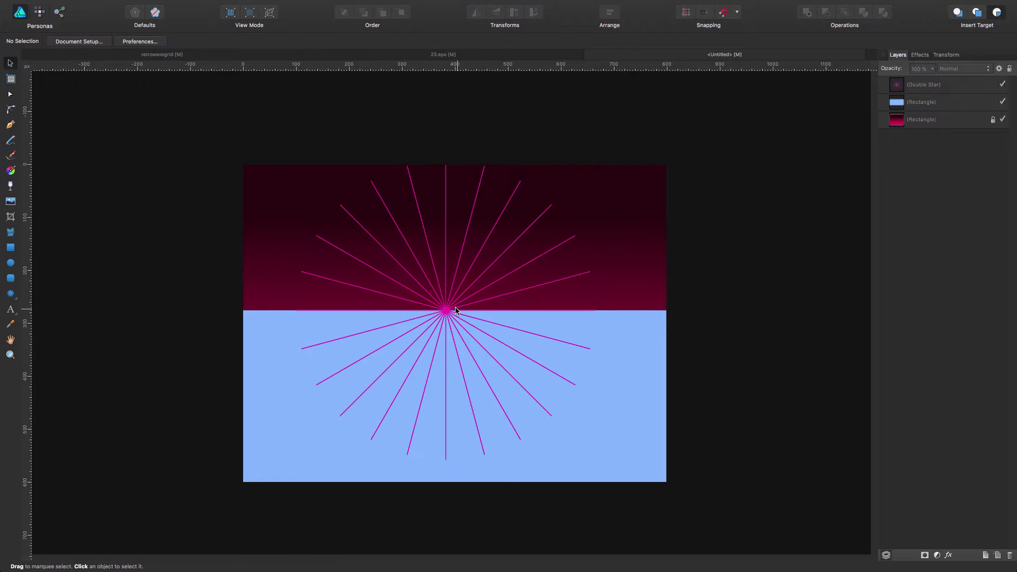
- Enlarge the burst to about 1111 px wide and recentre it on the horizon
click(447, 310)
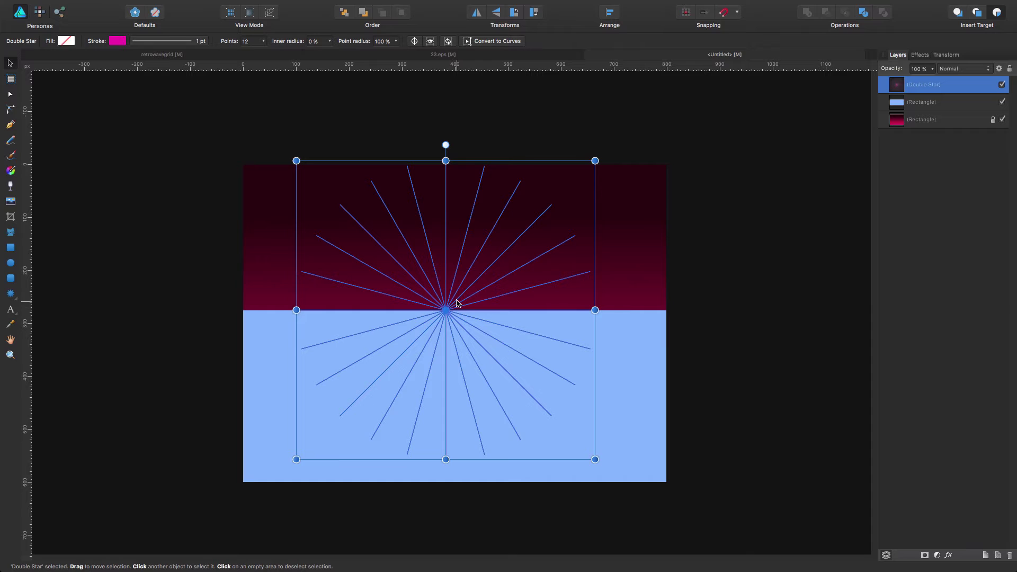
drag(457, 303, 459, 270)
click(778, 318)
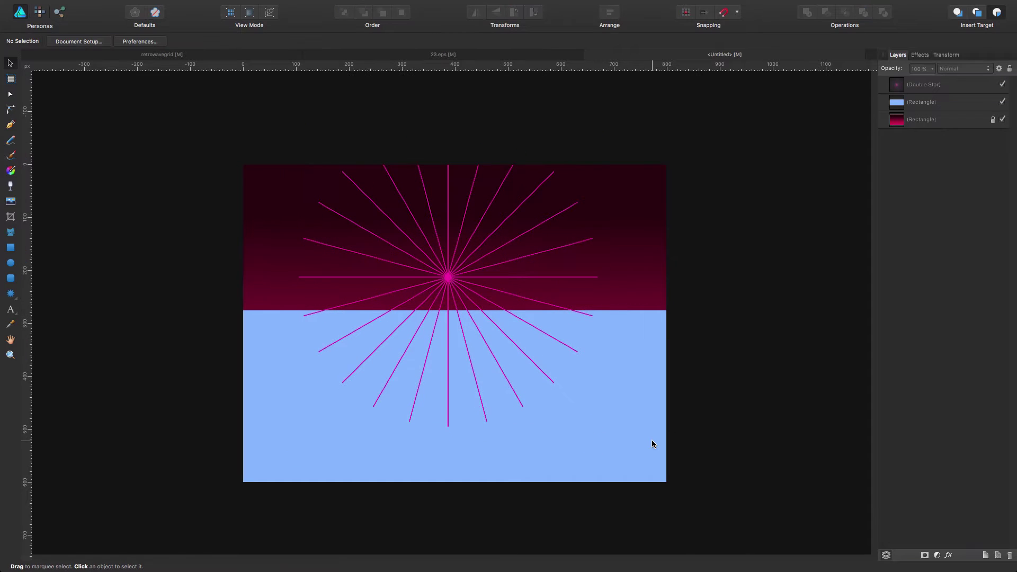
click(451, 276)
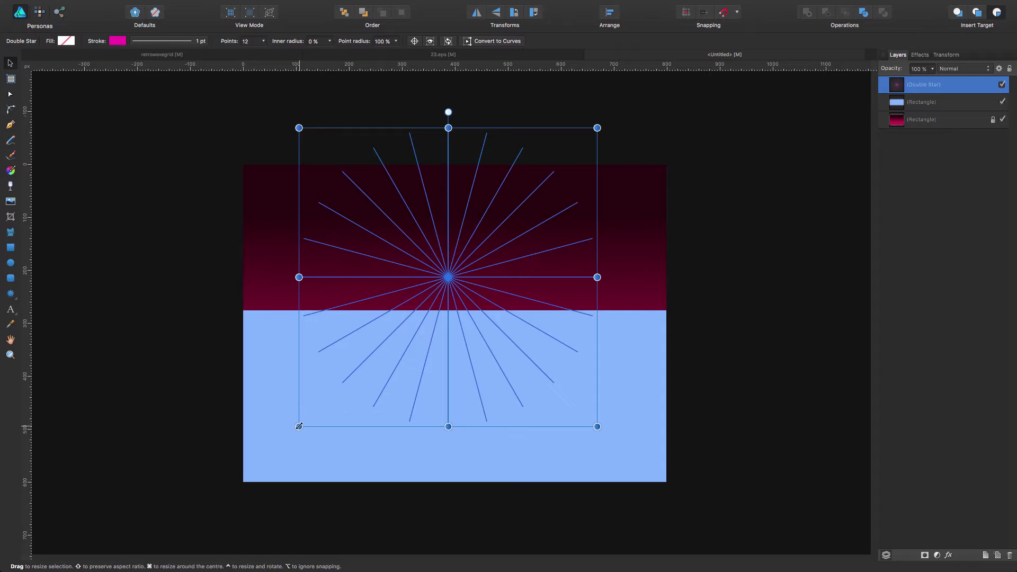
drag(299, 427, 64, 525)
drag(426, 364, 511, 319)
drag(681, 84, 804, 0)
drag(572, 196, 526, 251)
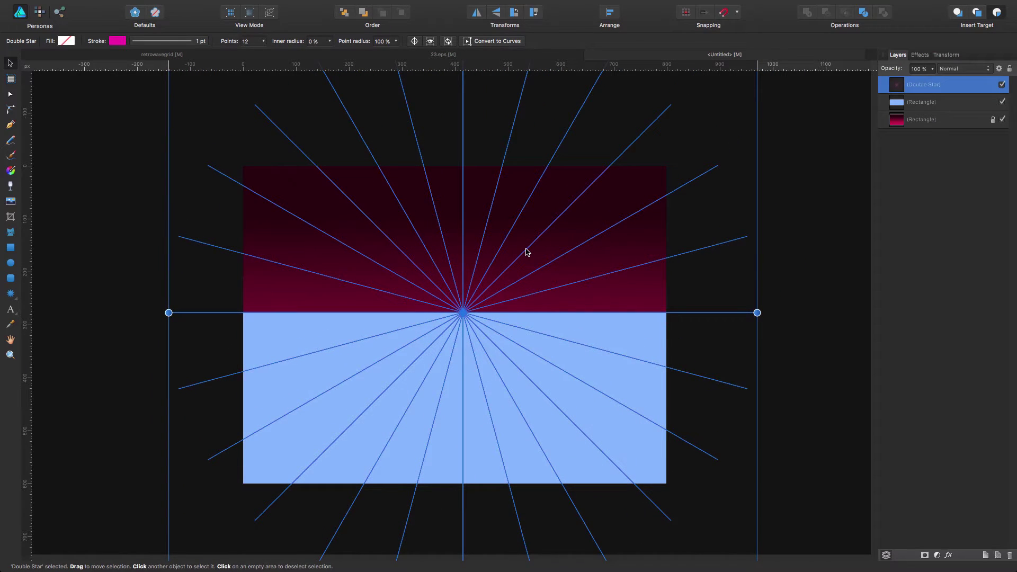
drag(527, 252, 527, 249)
- Raise the burst to 18 points and nudge it slightly left
click(247, 41)
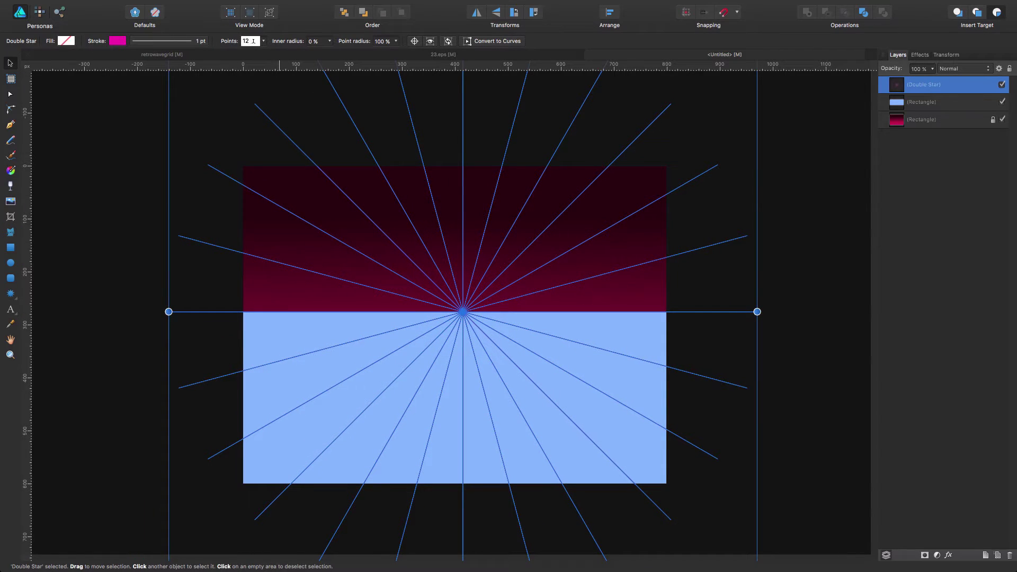
text(1)
key(Return)
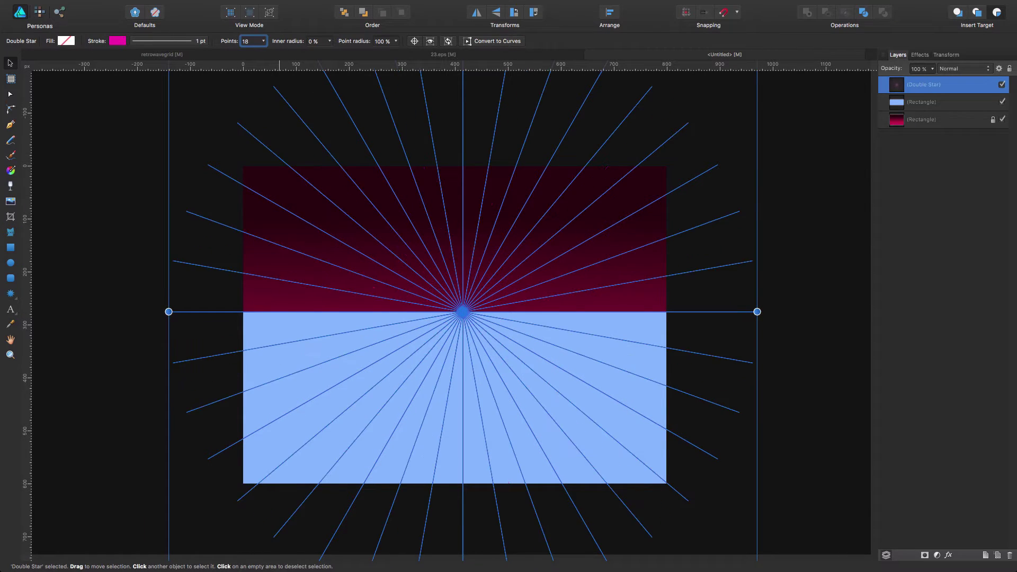
click(813, 250)
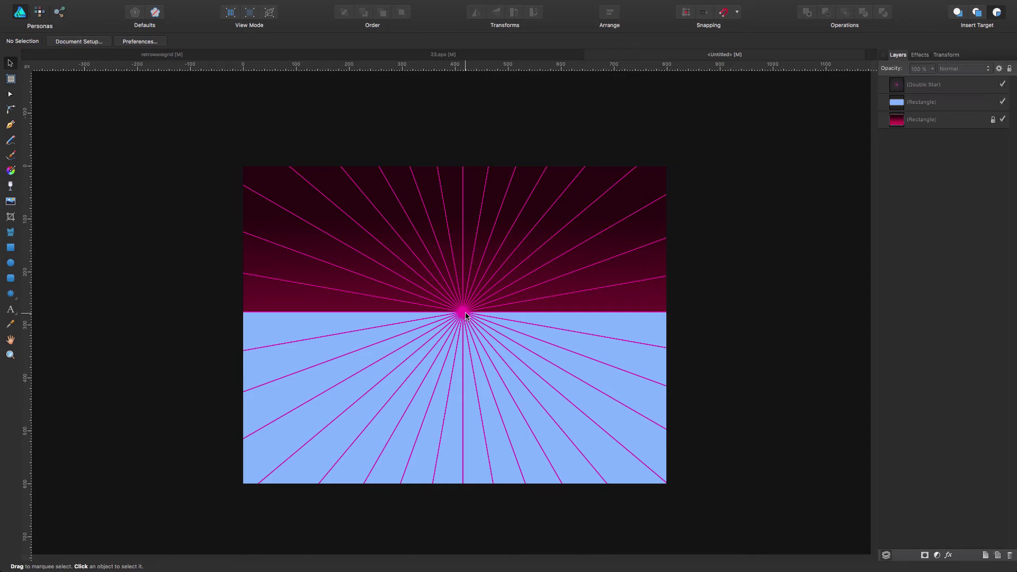
drag(464, 312, 458, 315)
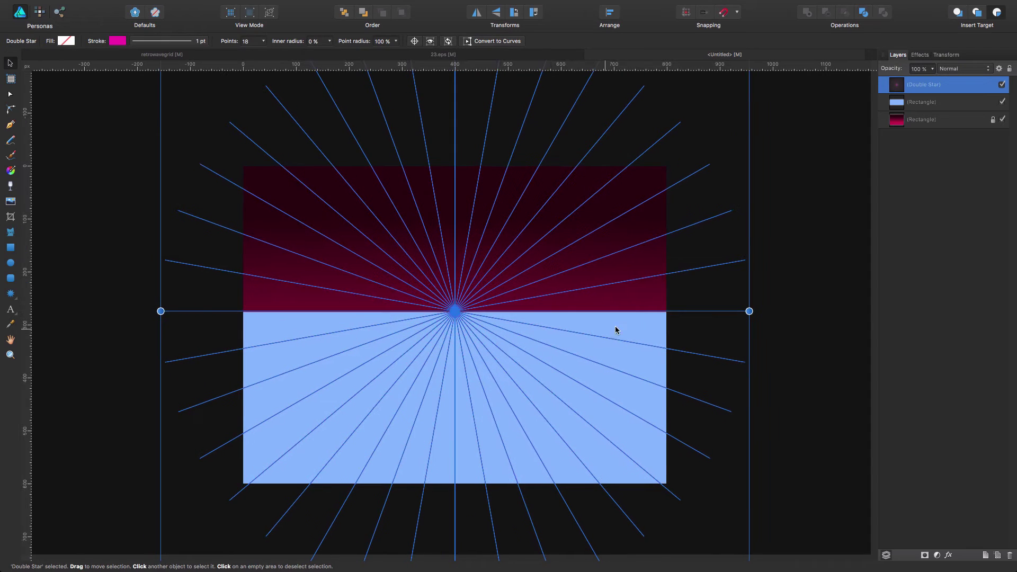
- Horizontally centre the burst on the blue rectangle with Align Centre, undoing a mistaken vertical centring
shift+click(930, 102)
click(610, 14)
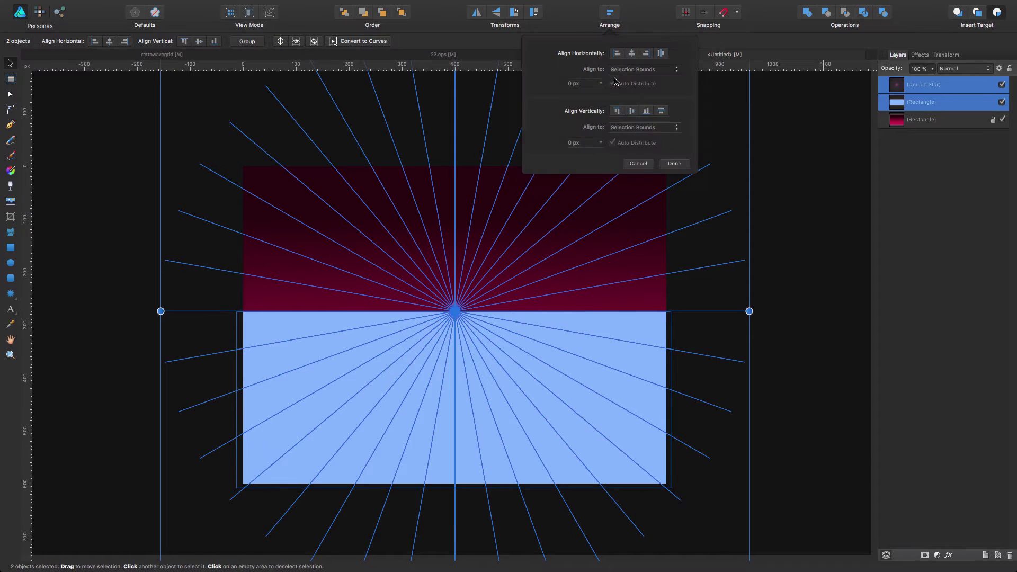
click(632, 111)
key(super+z)
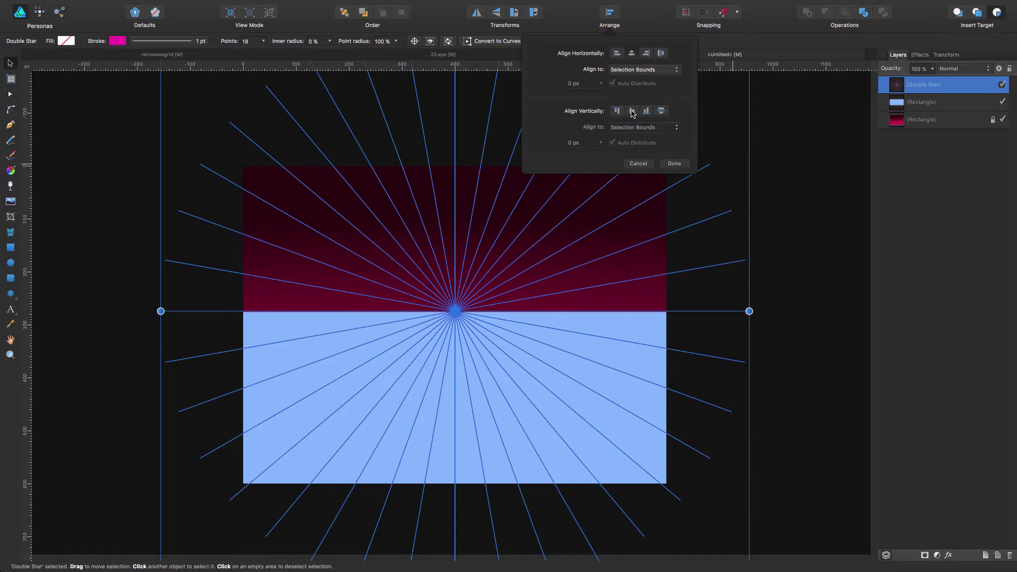
click(753, 244)
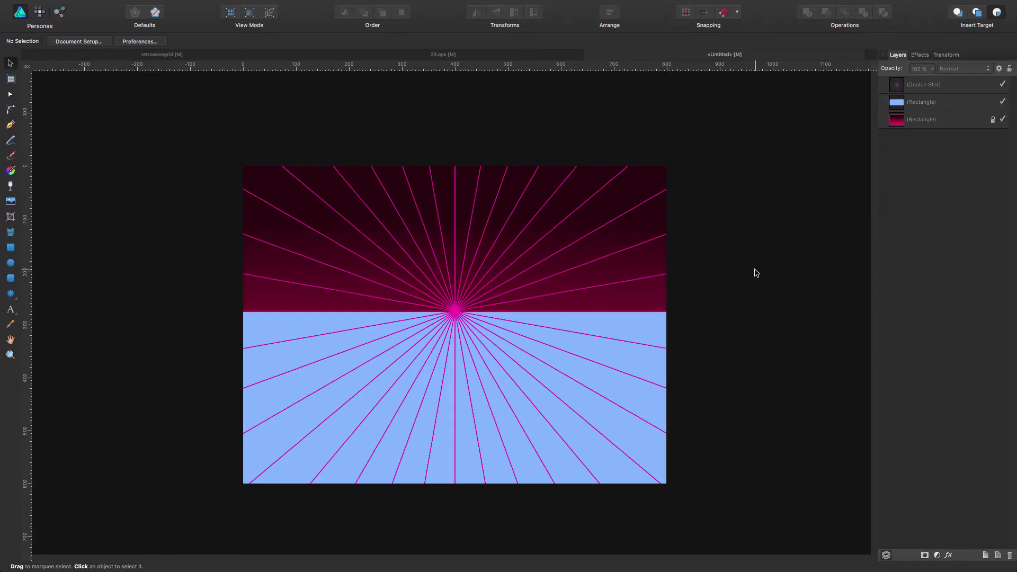
click(461, 308)
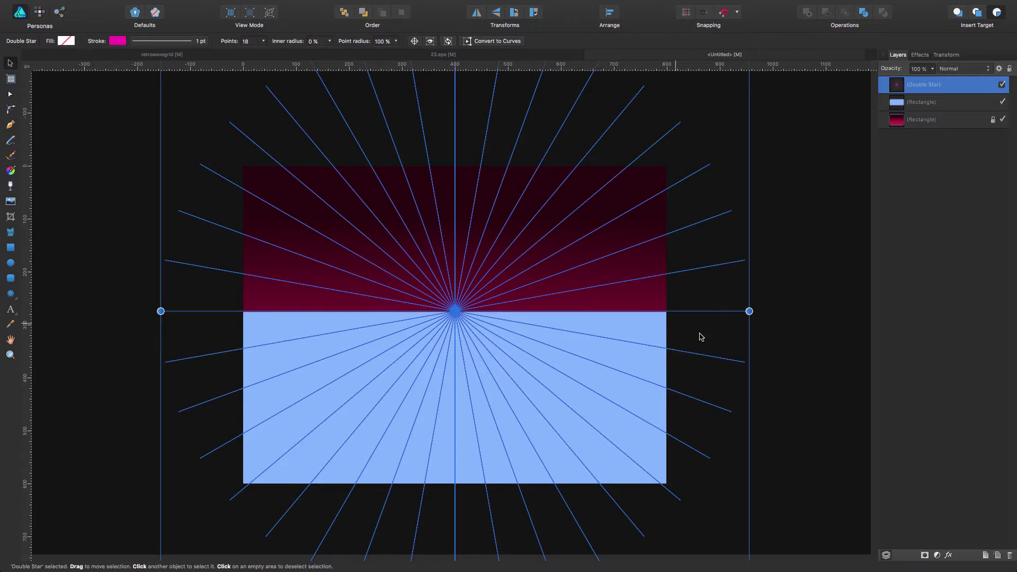
shift+click(962, 105)
click(609, 12)
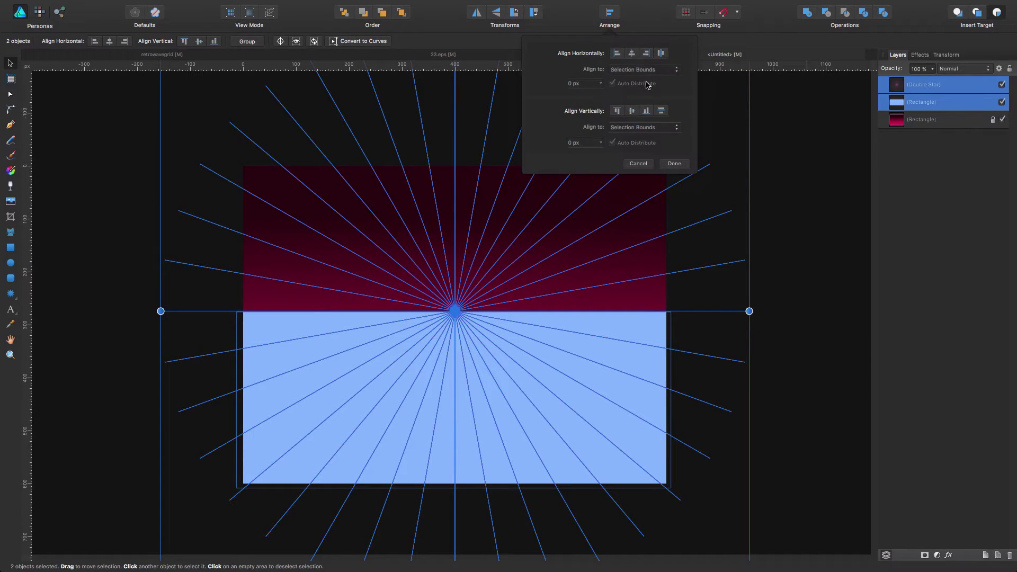
click(633, 54)
click(804, 207)
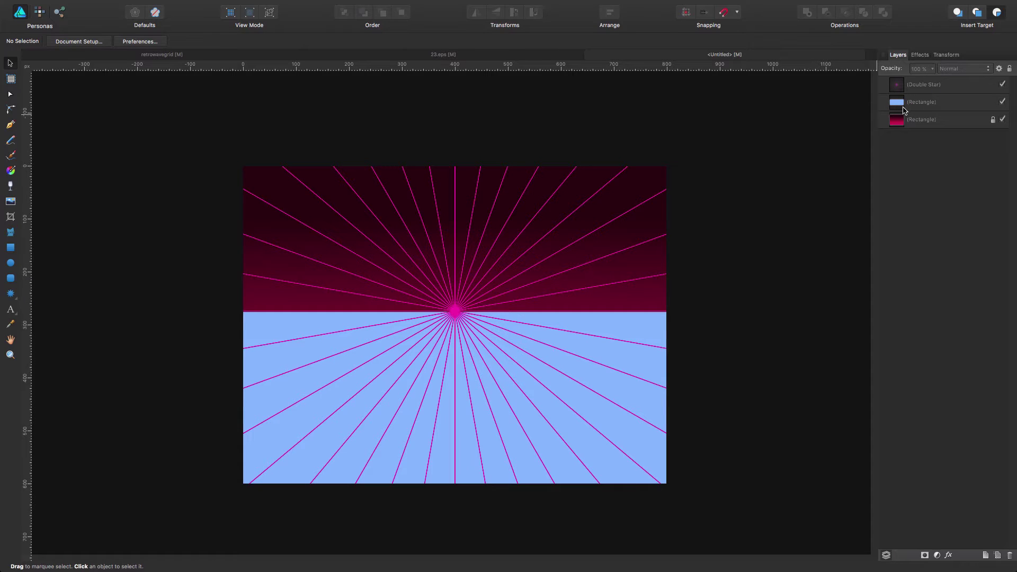
click(649, 325)
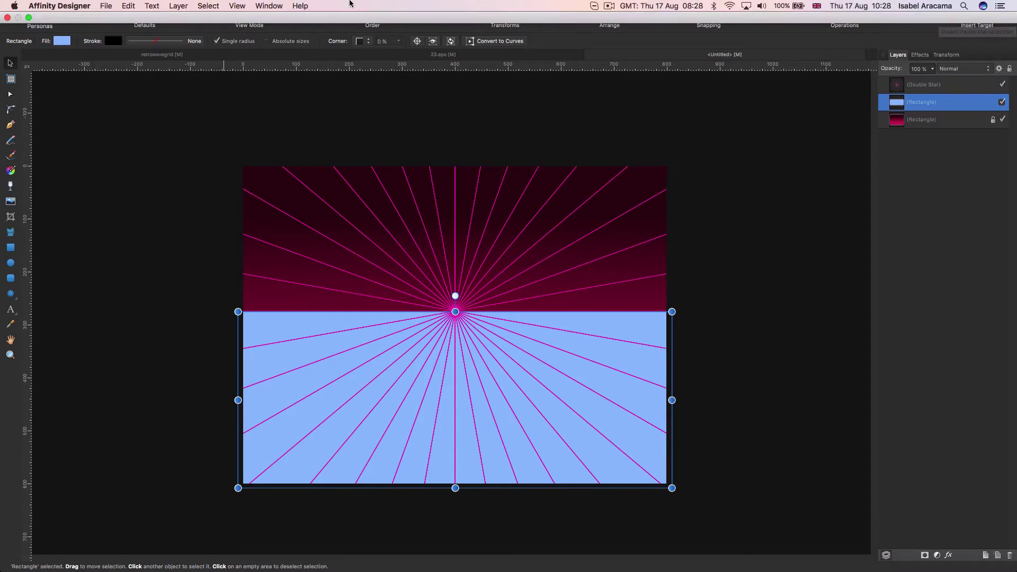
click(236, 6)
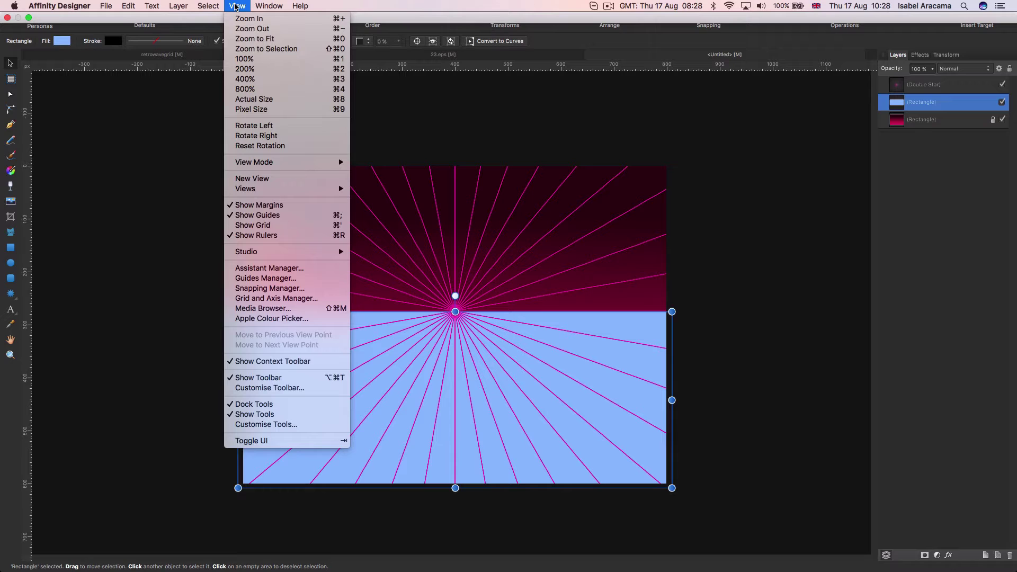
click(286, 390)
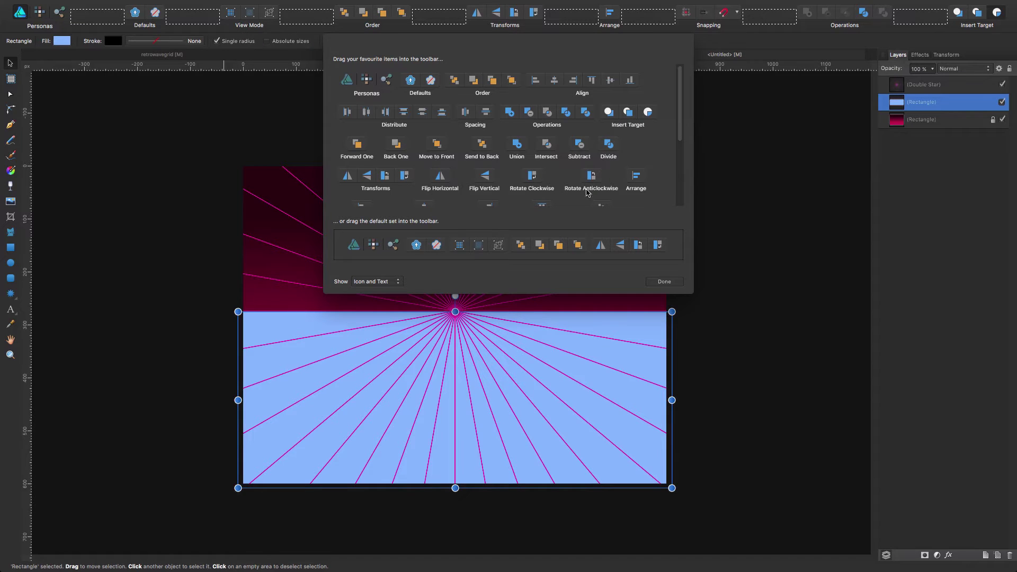
click(667, 283)
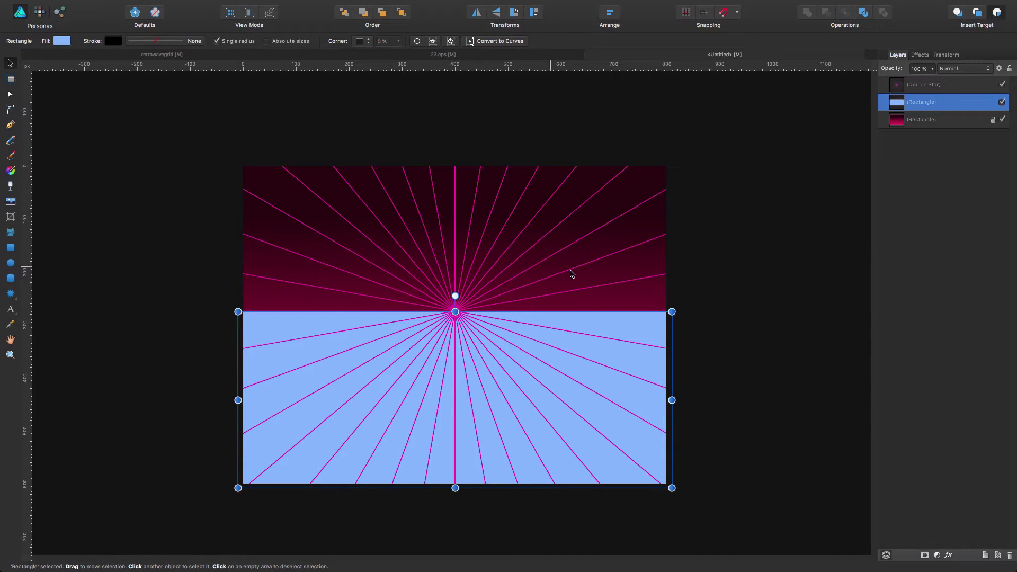
- Clip the ray burst inside the blue ground rectangle and nudge it upward
drag(900, 86, 914, 111)
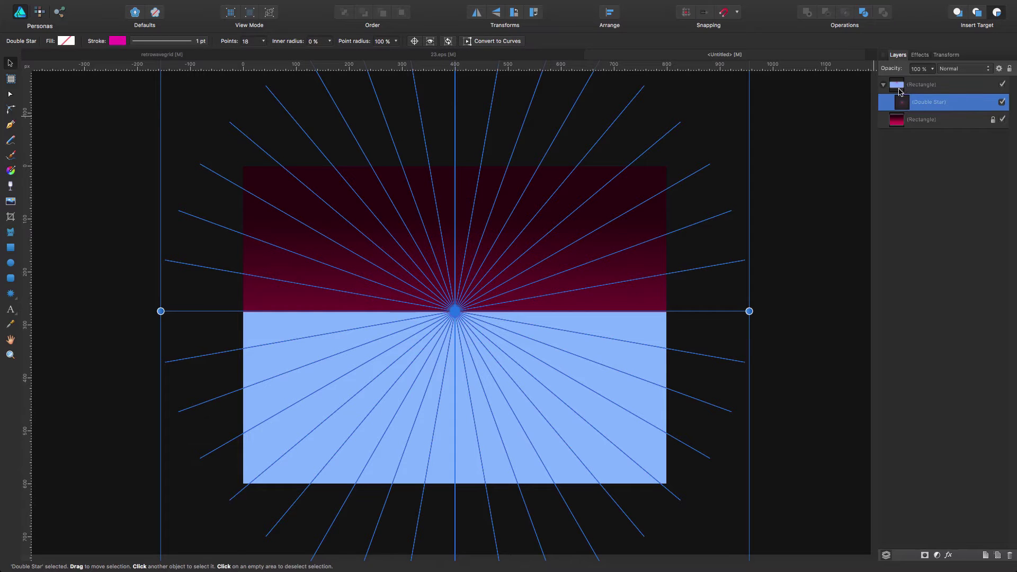
click(821, 159)
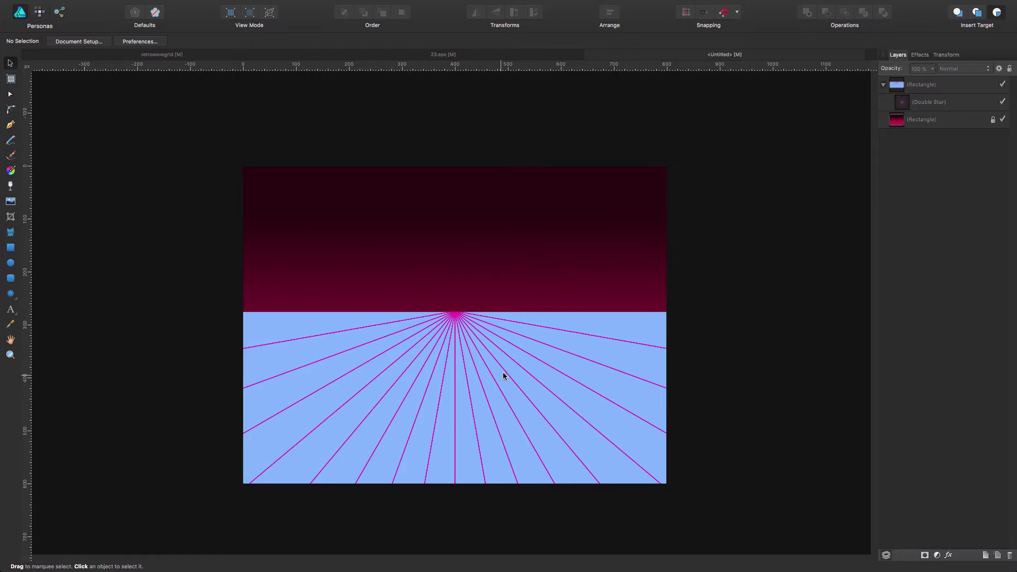
click(929, 104)
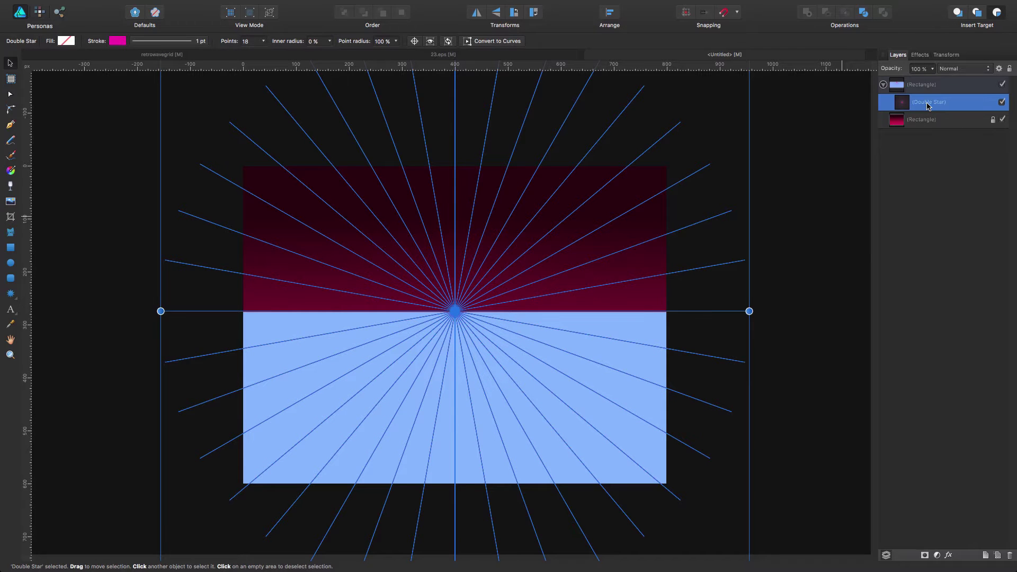
key(shift+Up)
key(shift+Up)
click(753, 286)
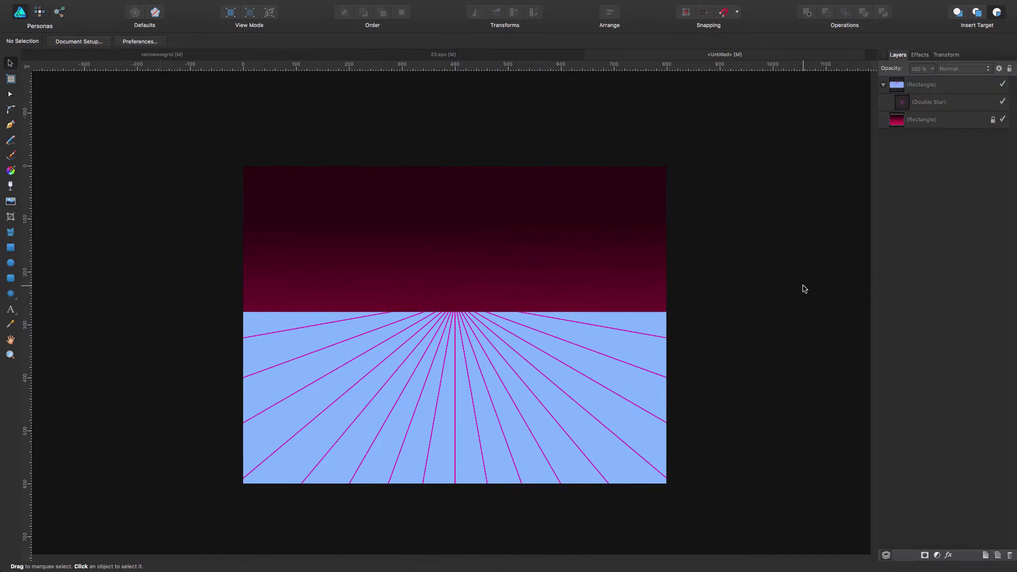
- Nudge the rays back down so they converge exactly on the horizon
click(948, 106)
key(shift+Down)
click(820, 253)
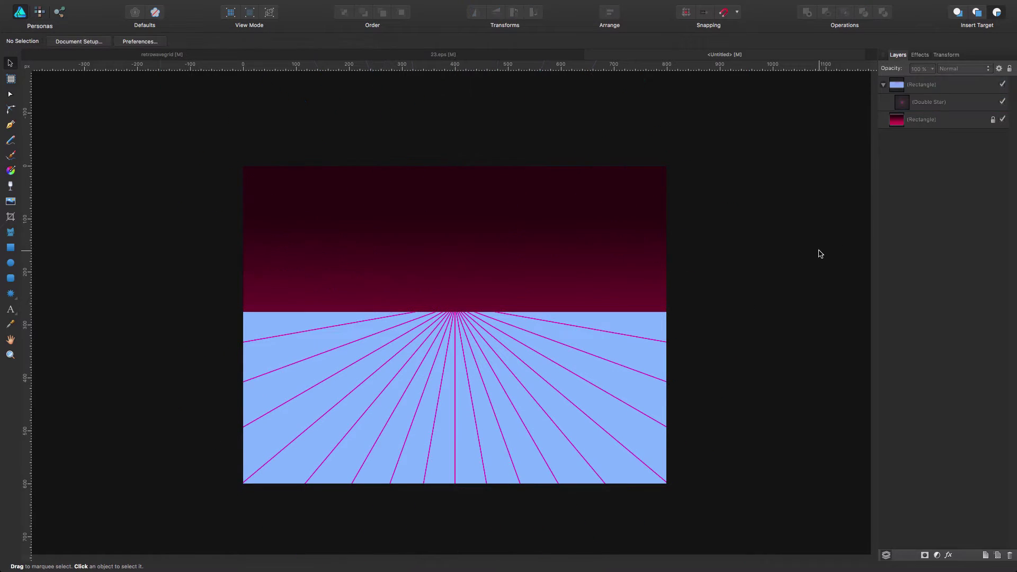
click(960, 98)
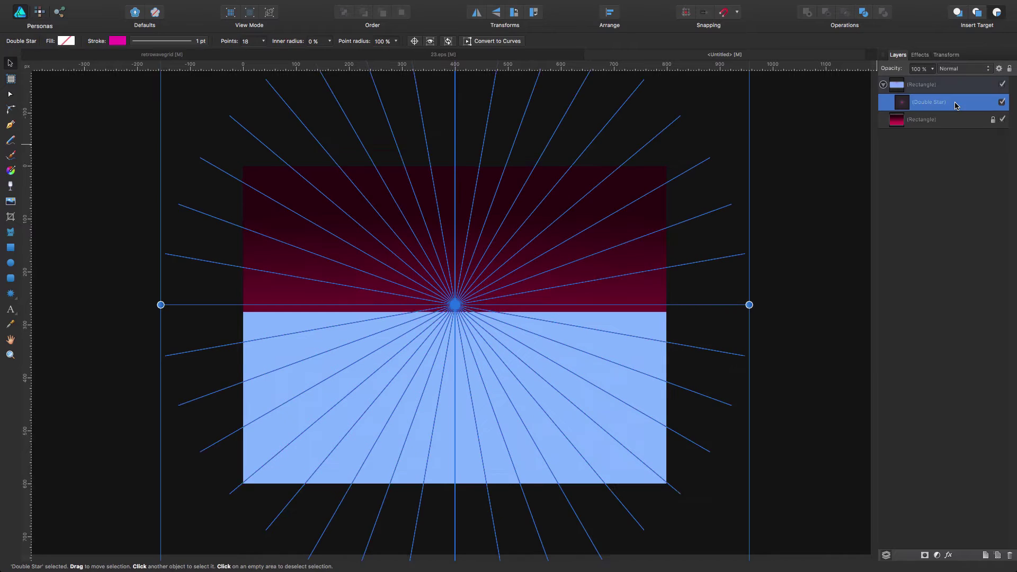
click(828, 204)
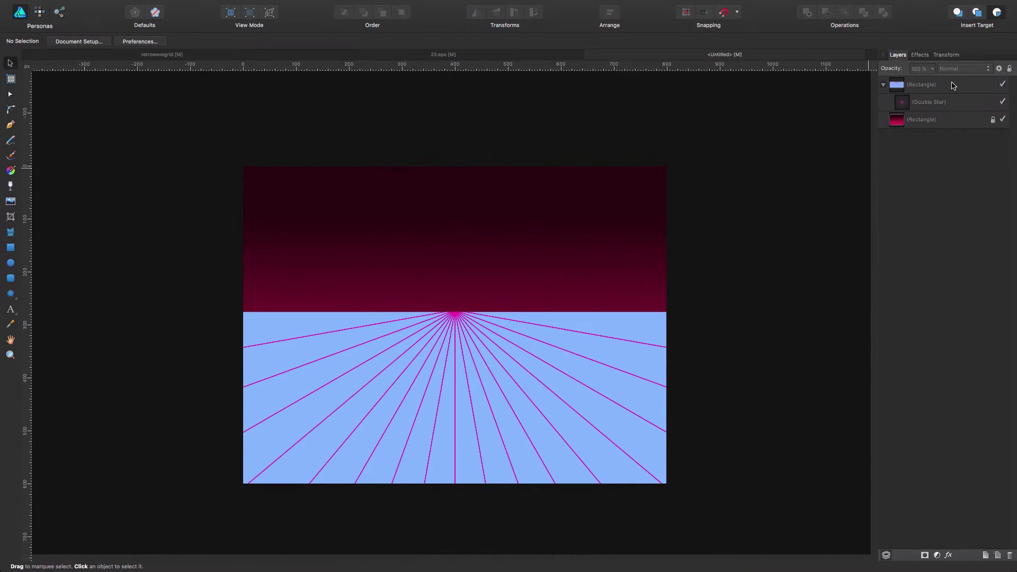
click(946, 106)
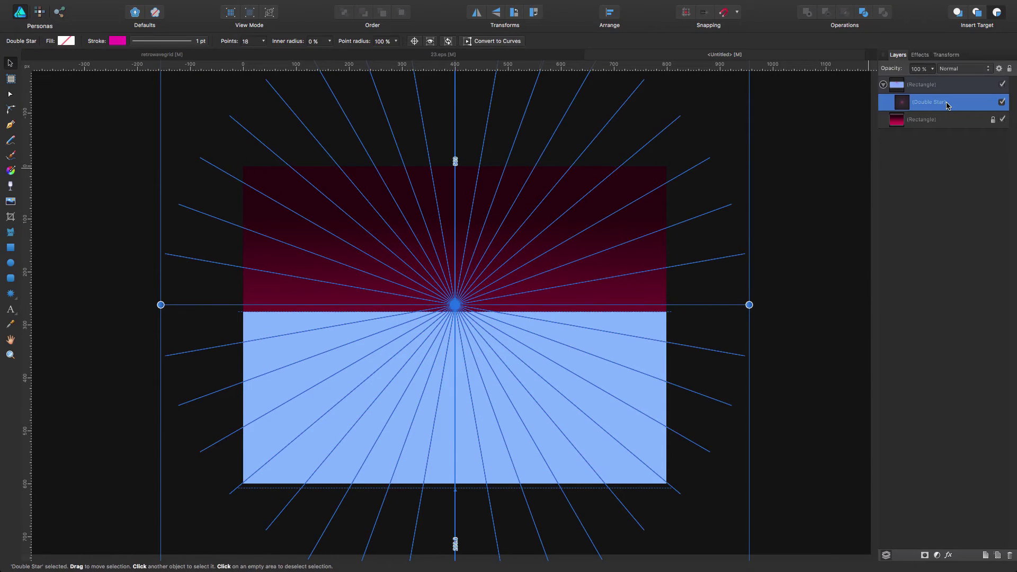
click(801, 227)
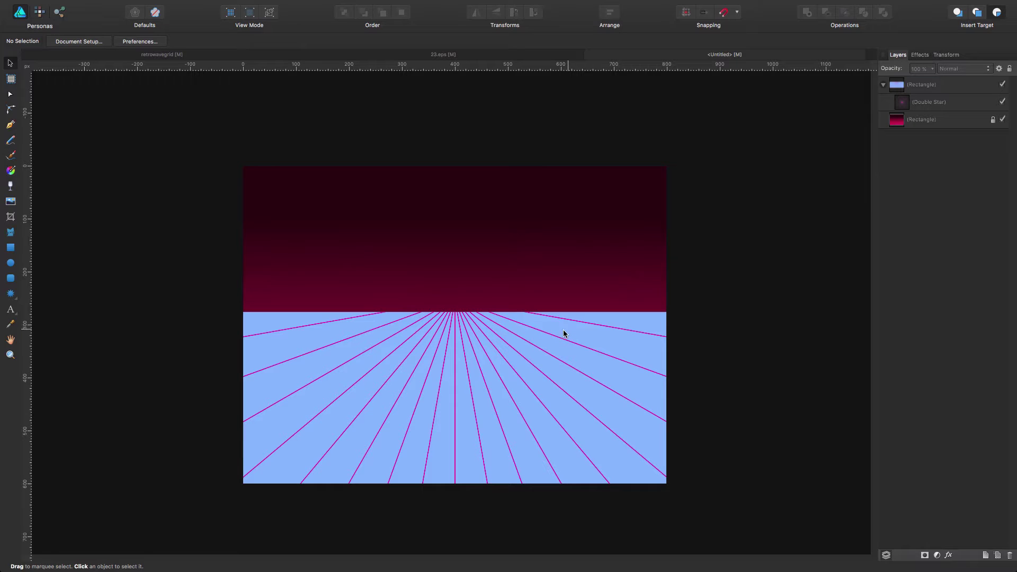
- Draw a straight horizontal line across the horizon with the Pen tool and nudge it into place
click(10, 125)
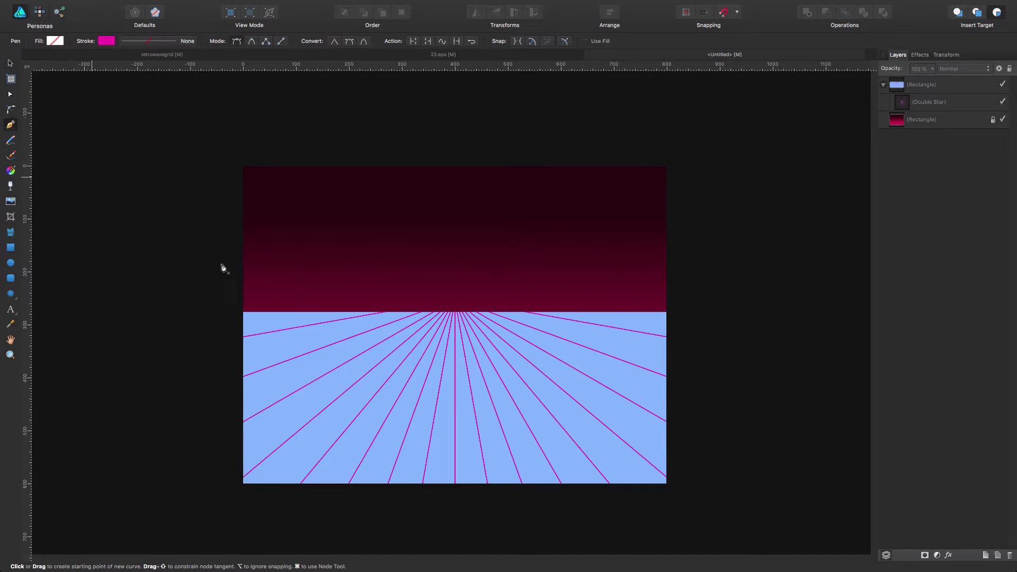
click(236, 312)
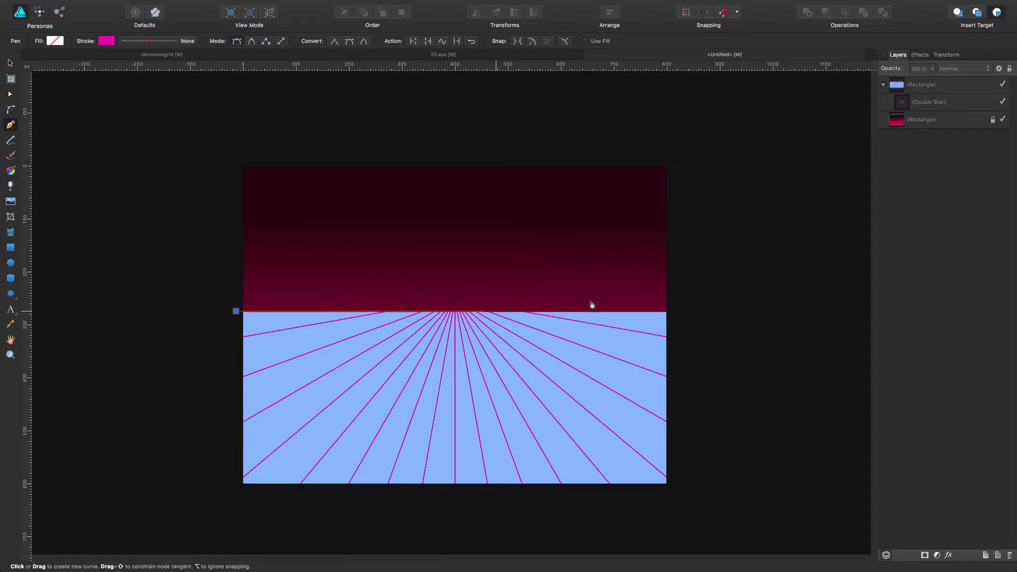
click(681, 313)
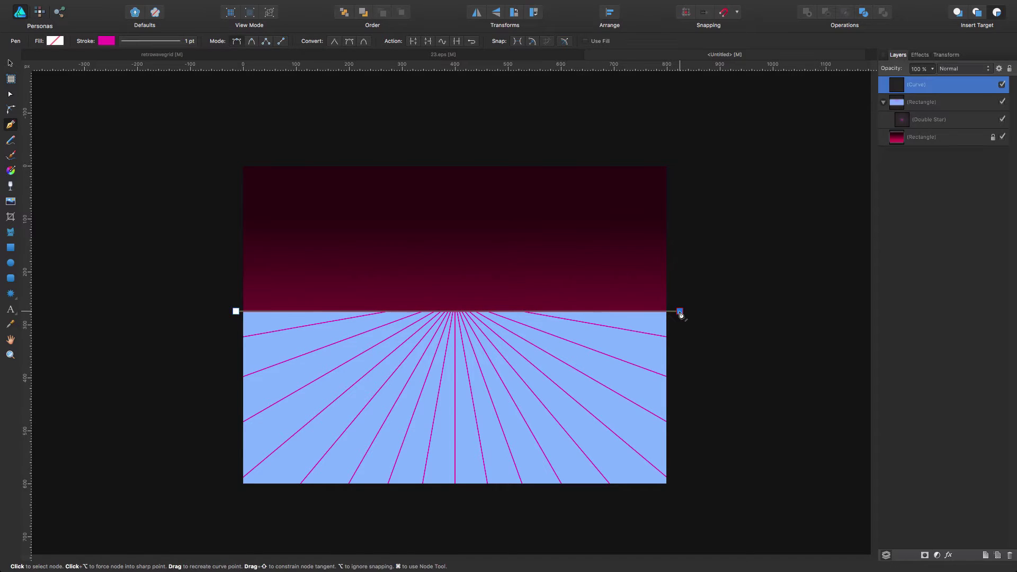
click(10, 62)
key(Down)
key(Left)
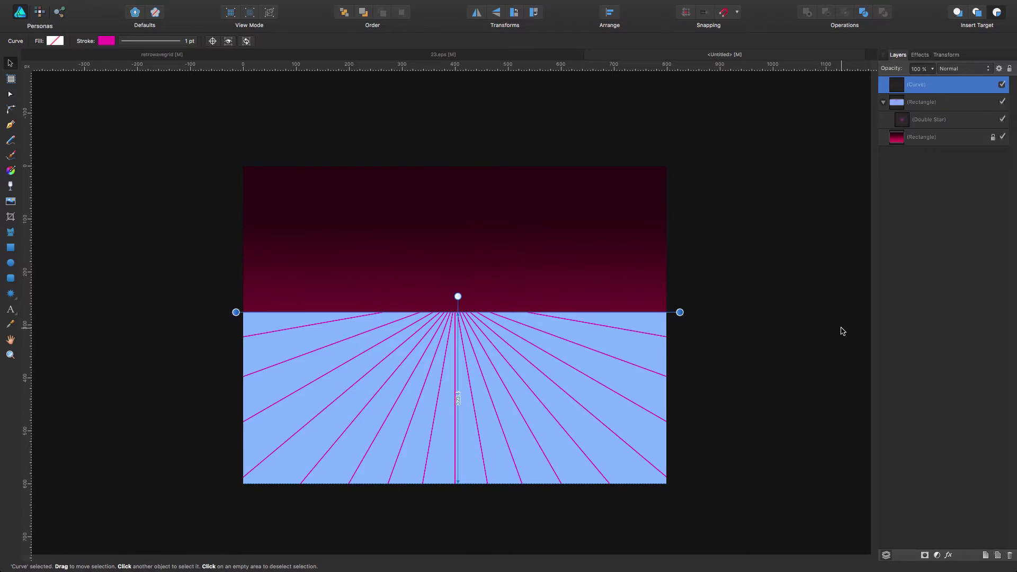
key(Left)
key(Left)
key(Left)
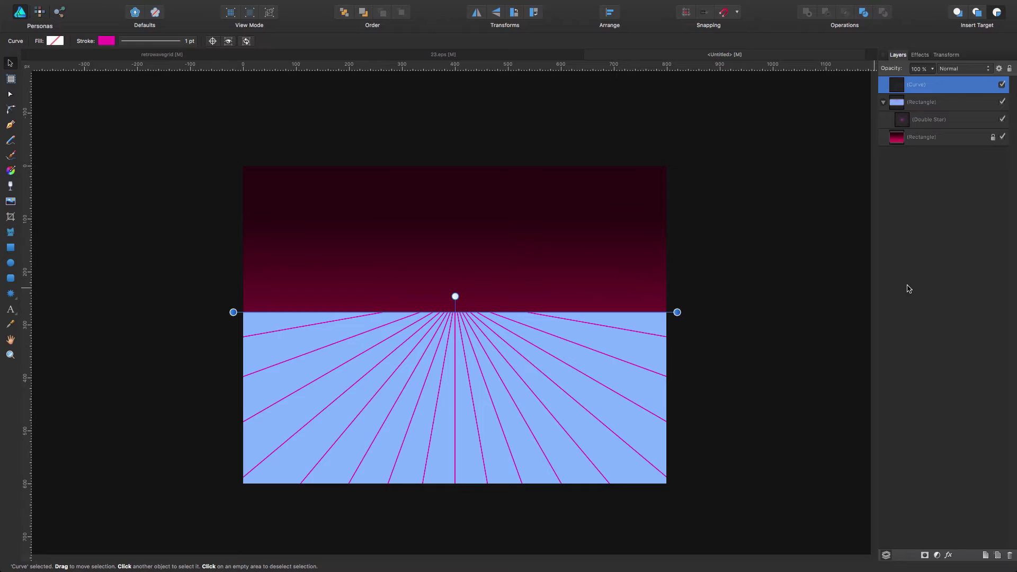
- Duplicate the line with Cmd+J into rows stepping down the ground, deleting the extra one
key(super+j)
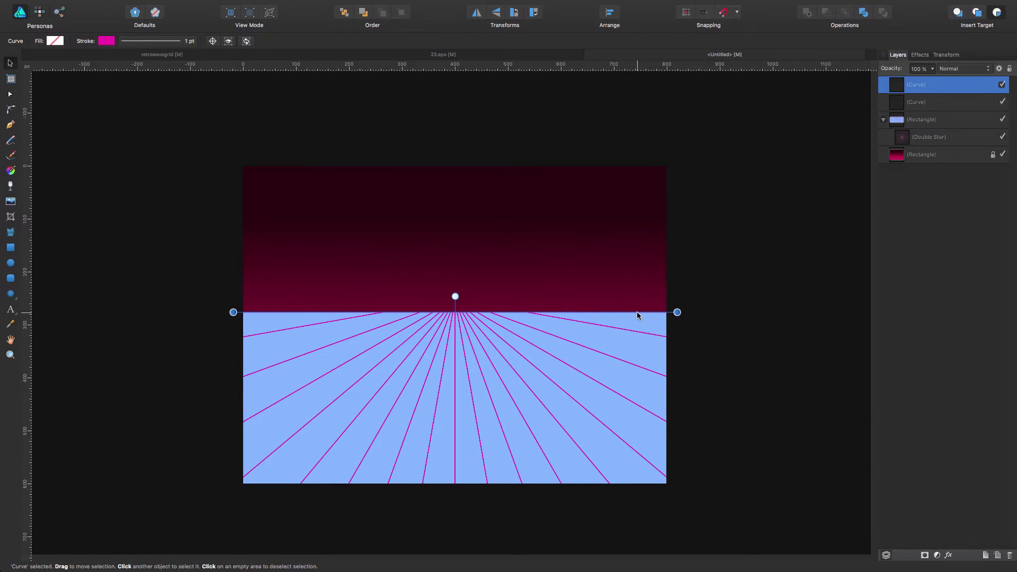
drag(637, 312, 638, 324)
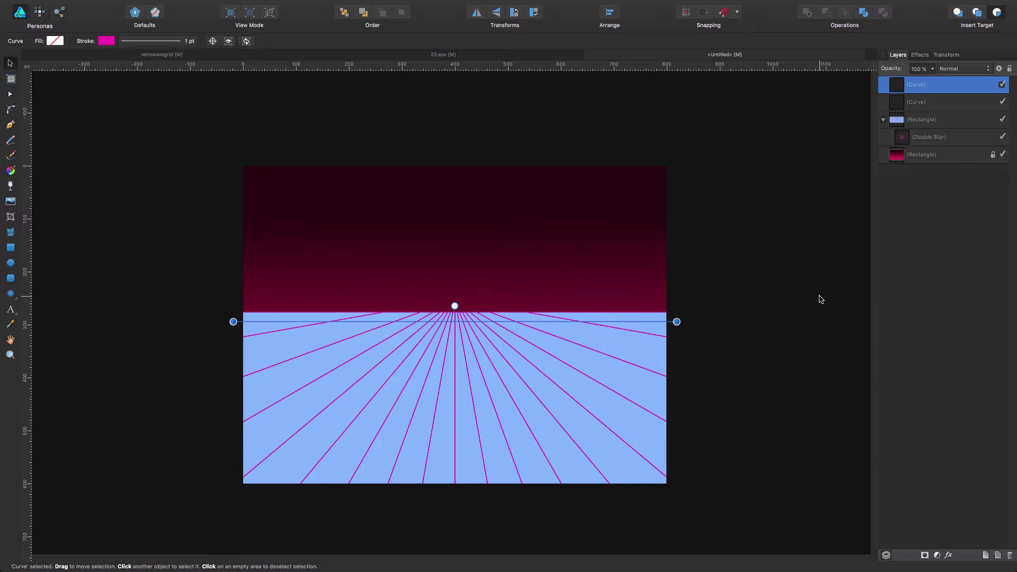
key(super+j)
key(super+j)
key(super+j)
key(super+j)
key(super+j)
key(super+j)
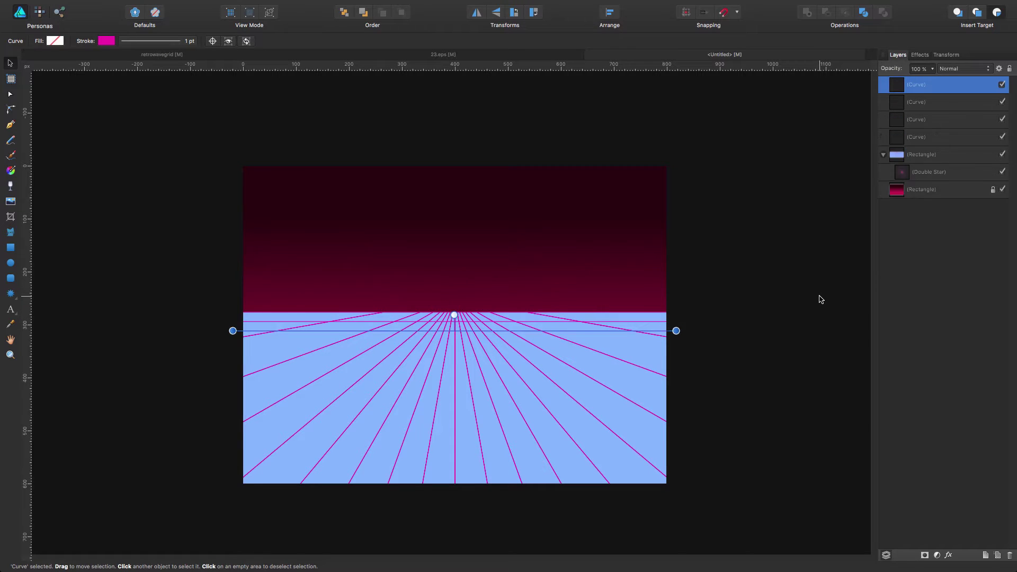
key(super+j)
key(super+j)
key(super+j)
key(super+j)
key(super+j)
key(super+j)
key(super+j)
key(super+j)
key(super+j)
key(super+j)
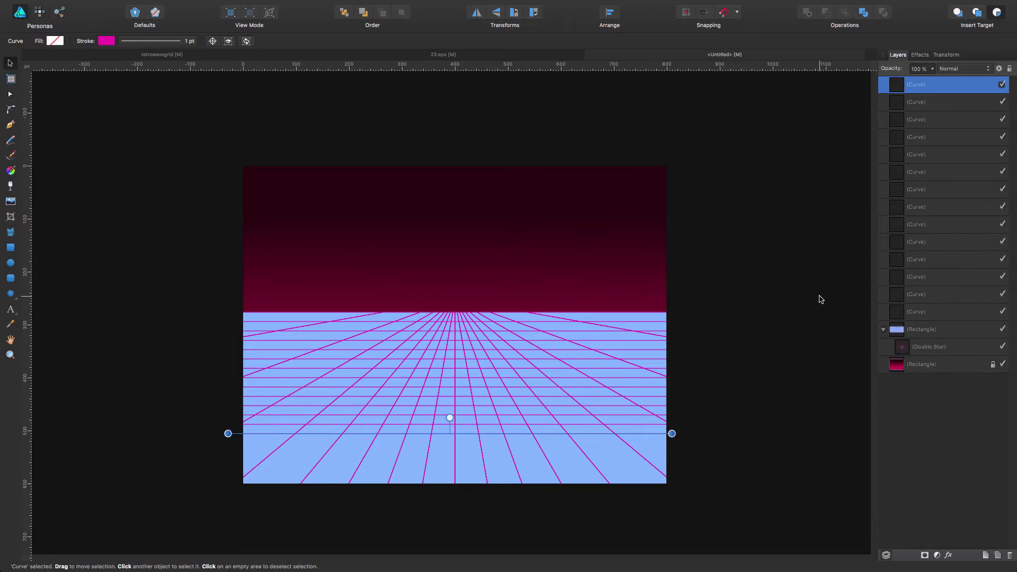
key(super+j)
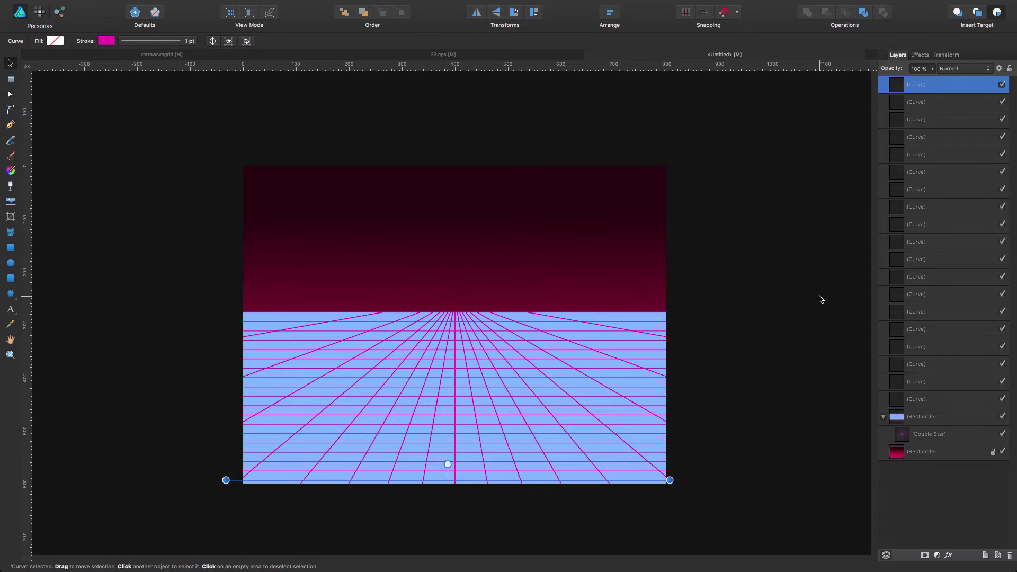
key(super+j)
key(Delete)
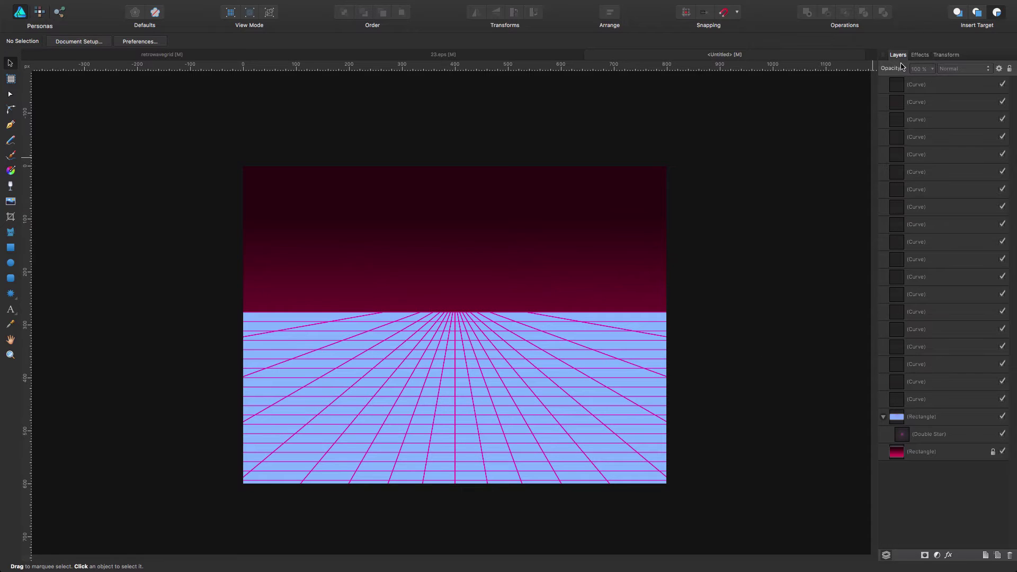
- Select the blue ground rectangle in the Layers panel to edit its fill colour
click(922, 57)
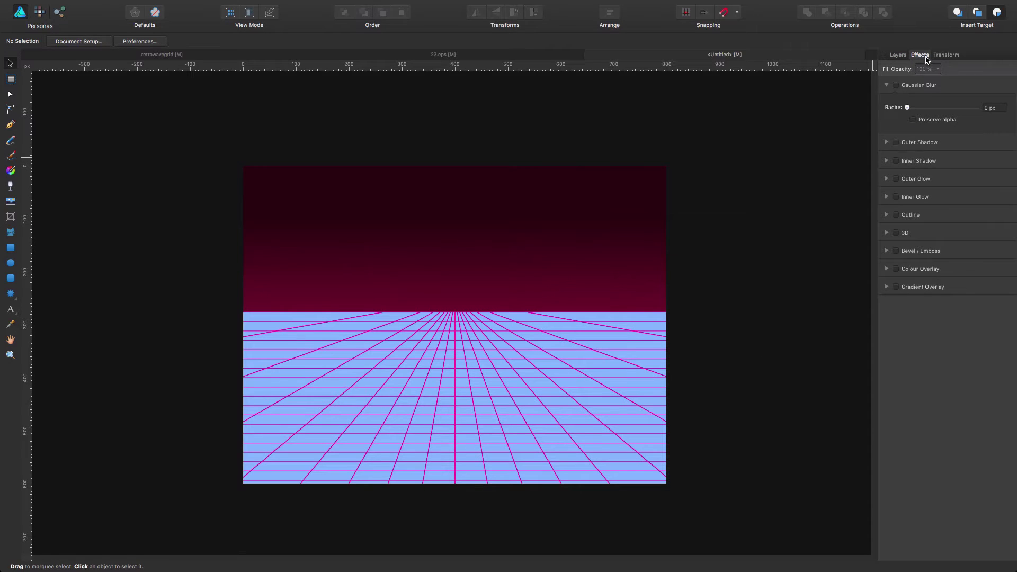
click(898, 56)
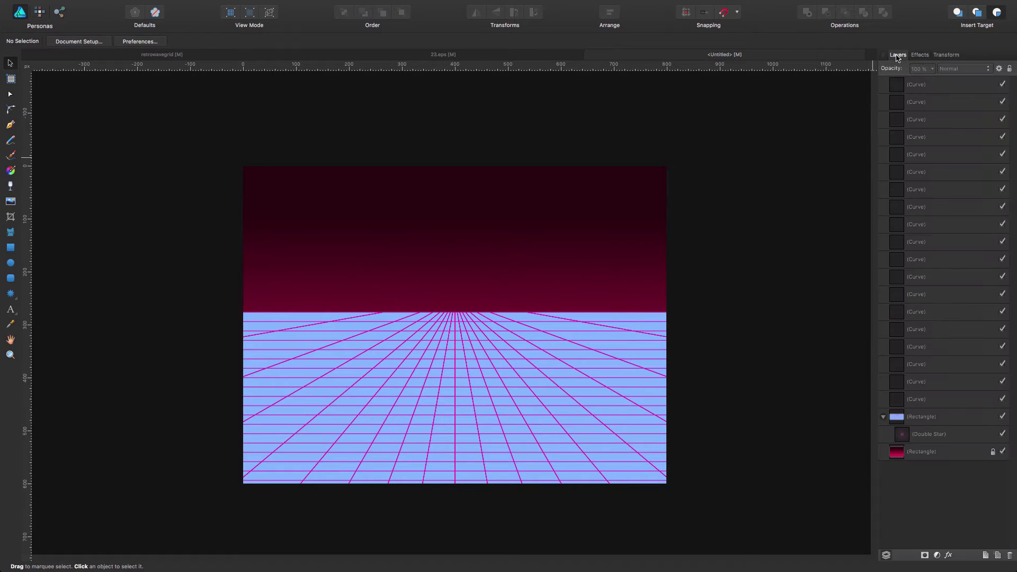
click(935, 418)
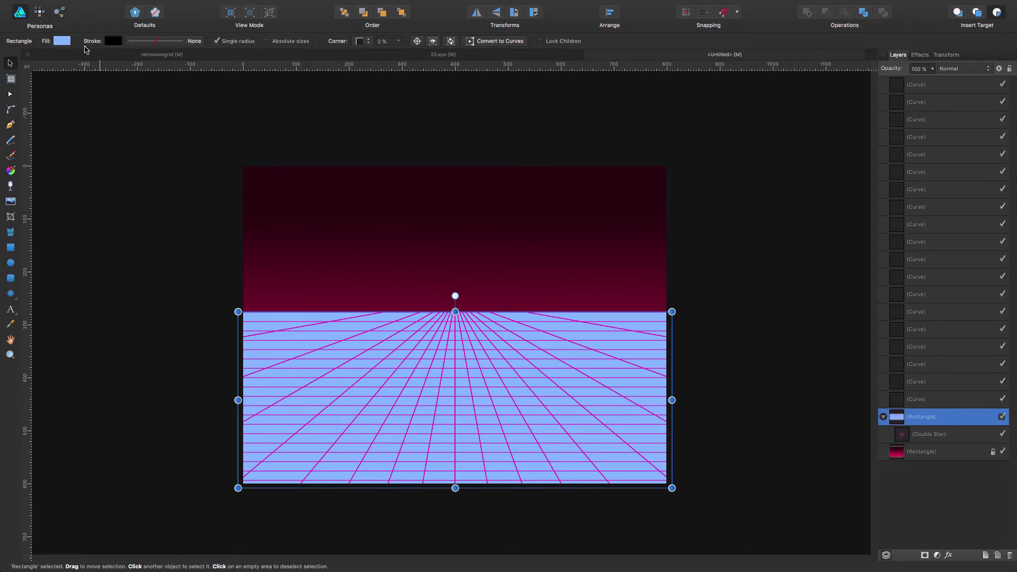
click(61, 41)
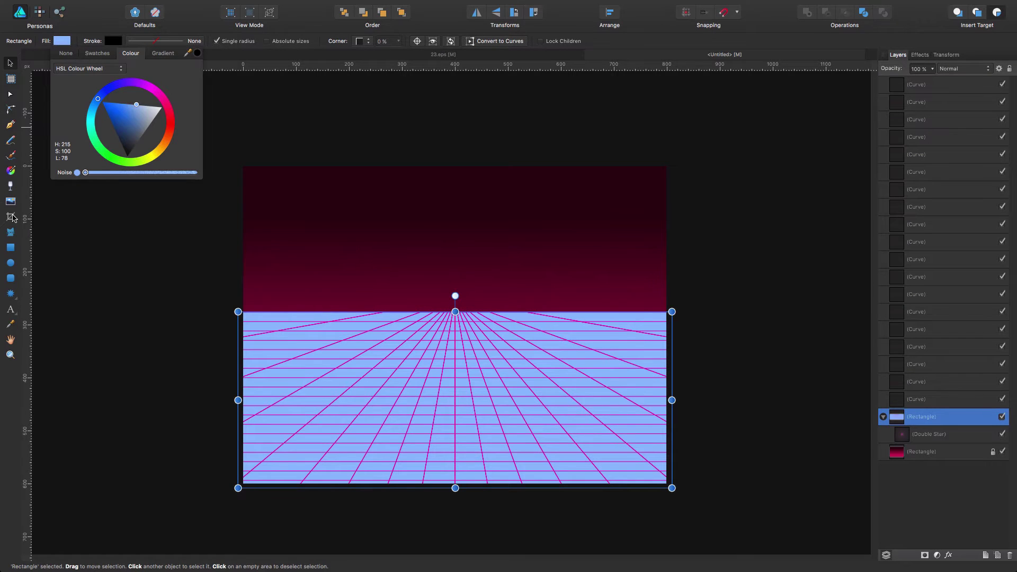
- Add a vertical gradient to the ground rectangle from horizon to bottom, starting near-black
click(11, 171)
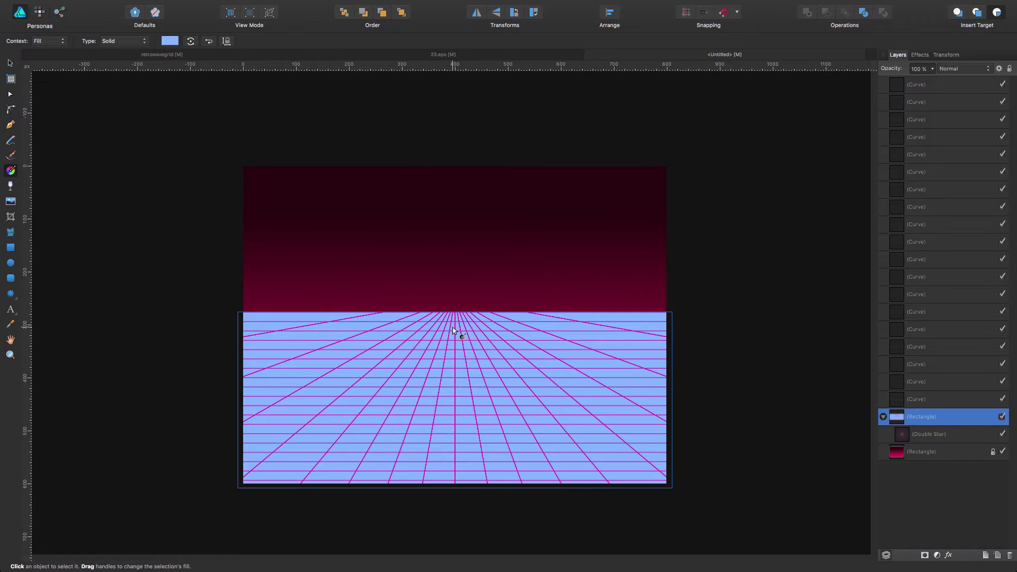
drag(452, 327, 461, 506)
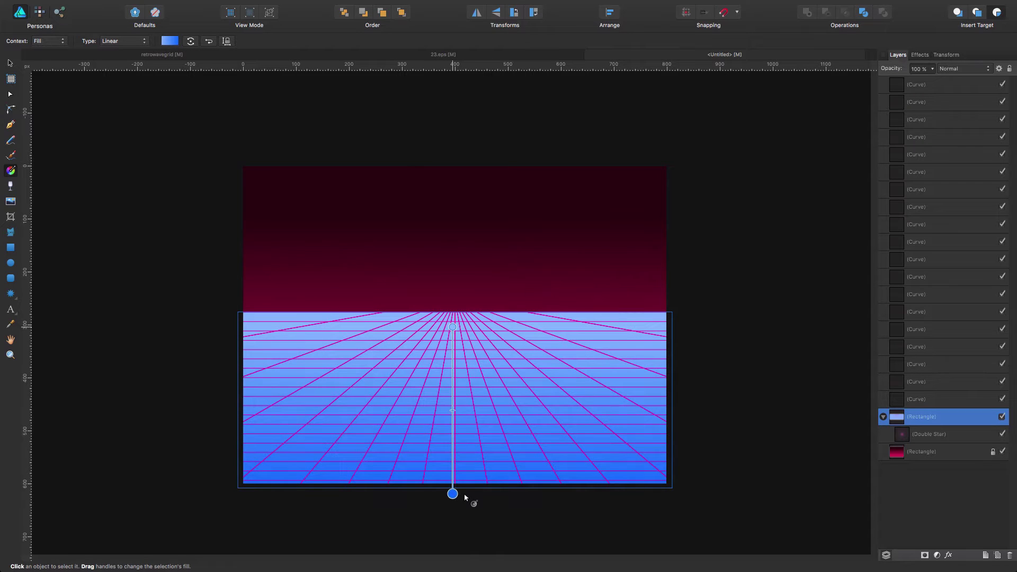
click(169, 41)
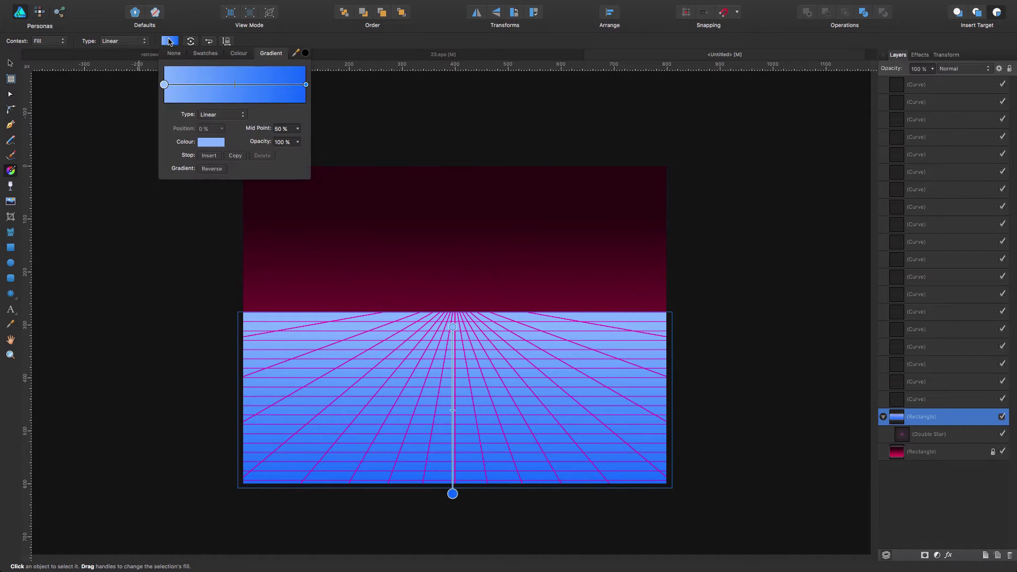
click(210, 143)
mouse_move(292, 202)
mouse_down()
mouse_move(298, 220)
mouse_move(288, 195)
mouse_up()
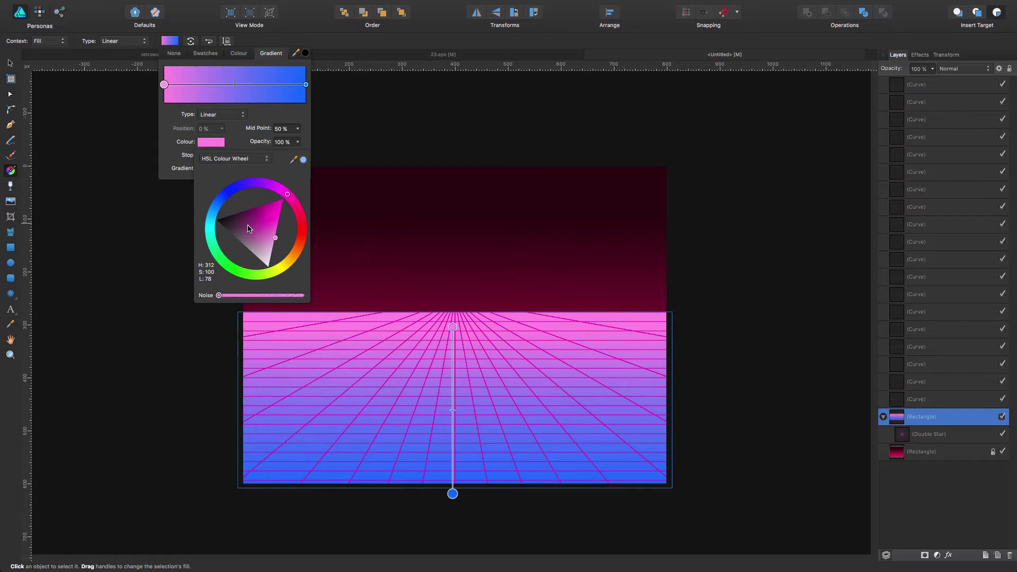
drag(272, 243, 222, 215)
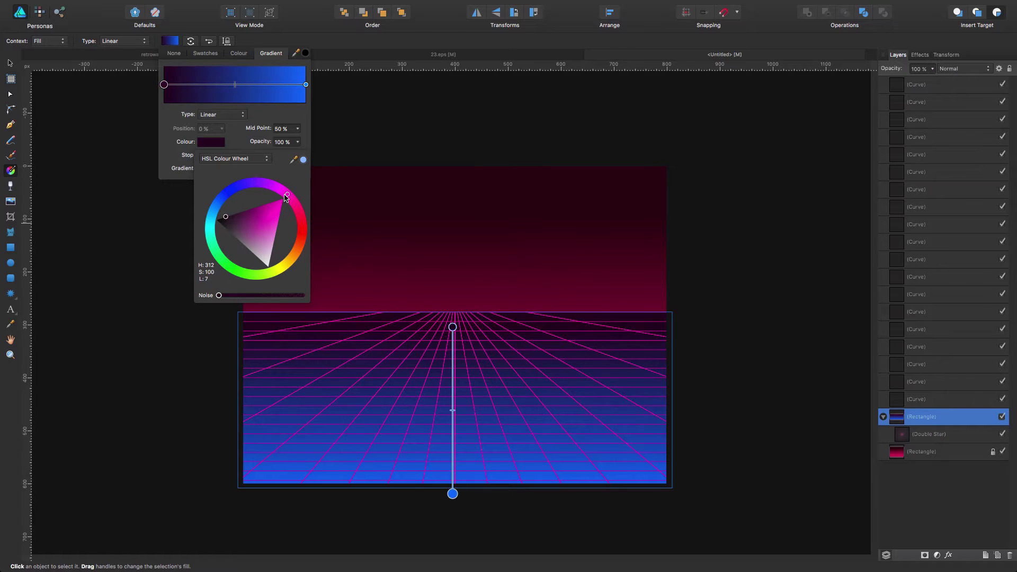
drag(287, 194, 288, 200)
- Set the gradient's end stop to a deep magenta
click(306, 85)
click(212, 142)
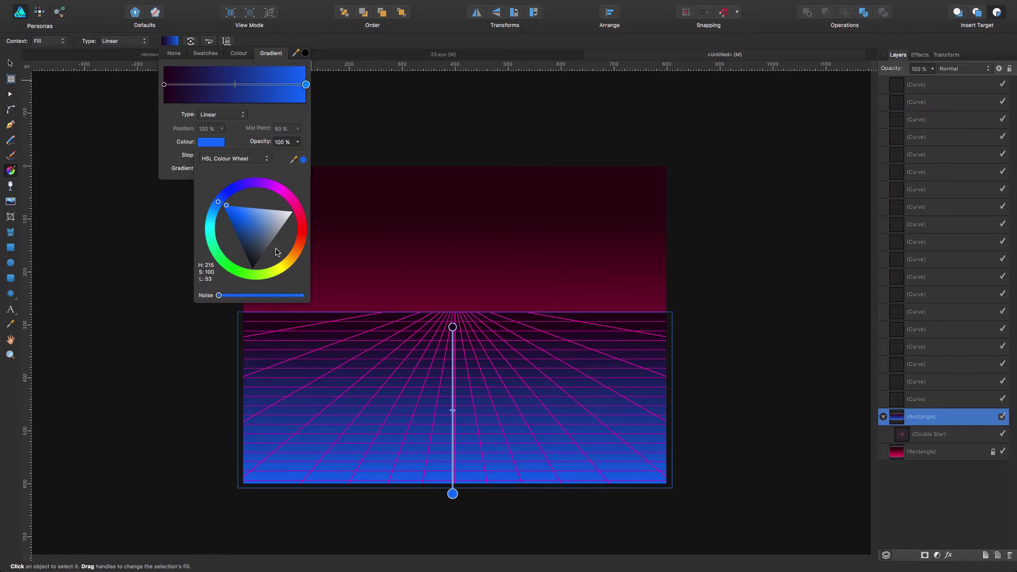
click(283, 193)
drag(284, 194, 242, 210)
click(248, 208)
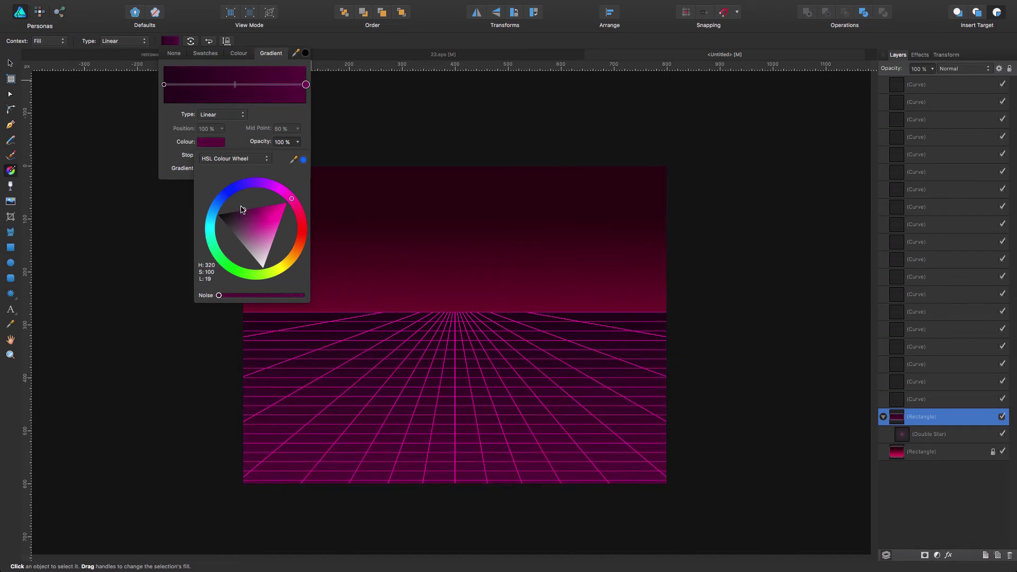
- Make the start stop pure black and shift the end stop toward purple
click(163, 84)
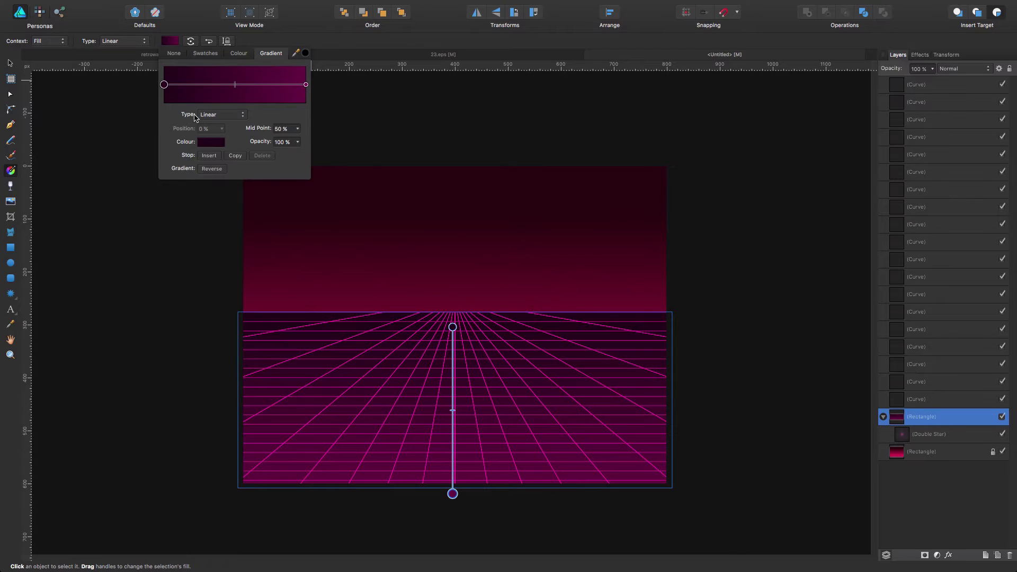
click(217, 146)
drag(226, 216, 211, 218)
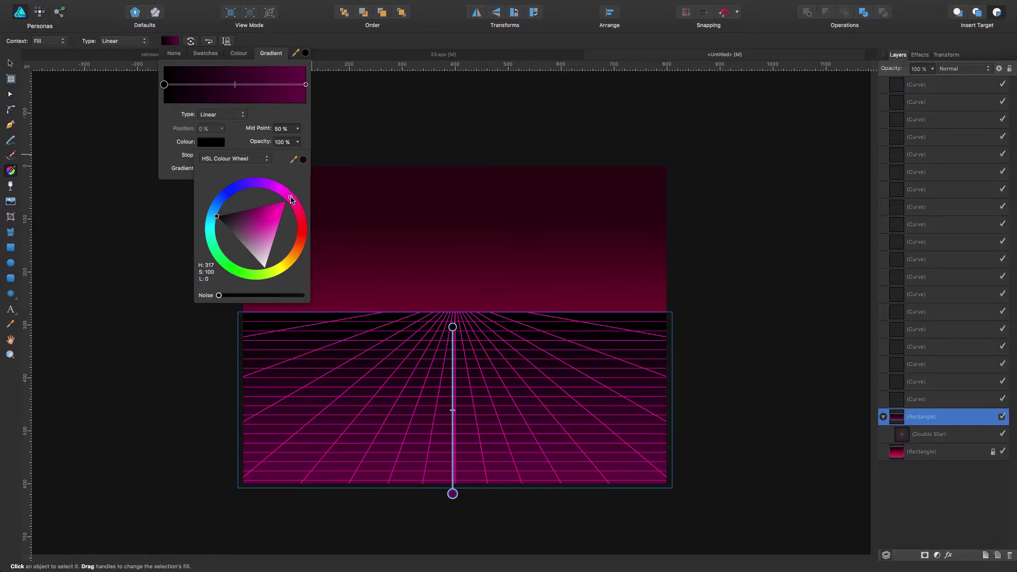
click(305, 85)
click(207, 144)
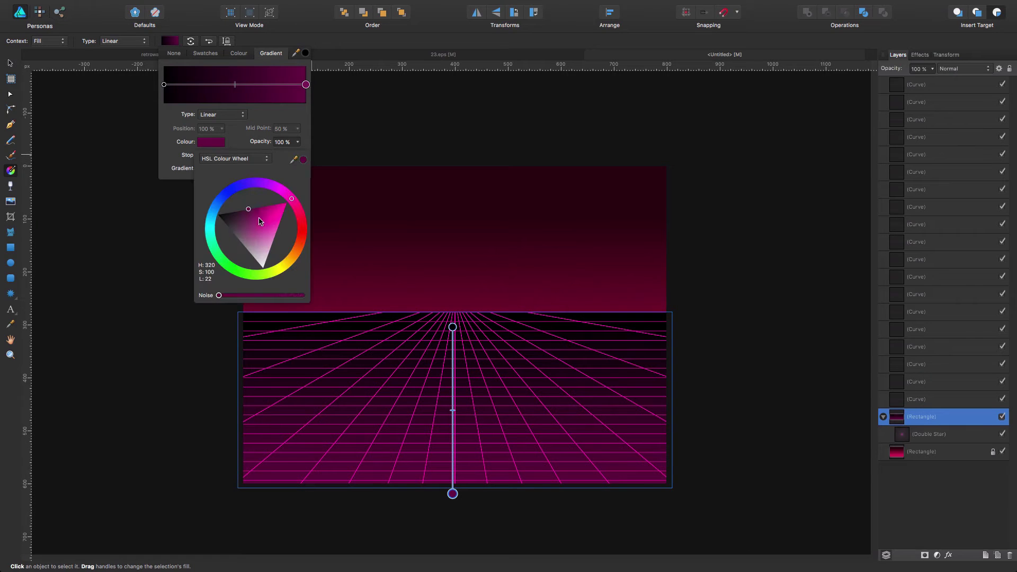
drag(284, 192, 278, 185)
click(746, 325)
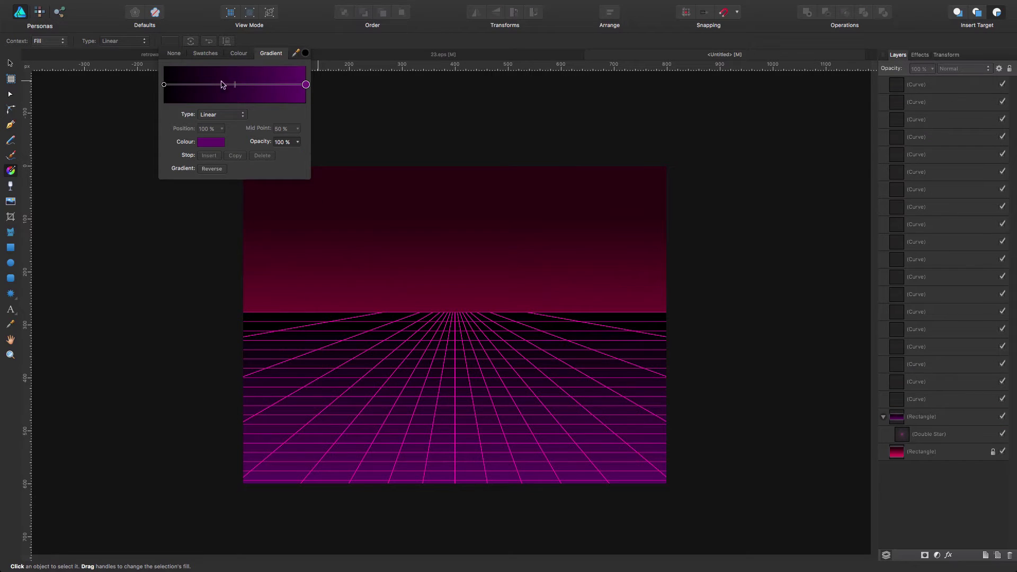
click(11, 63)
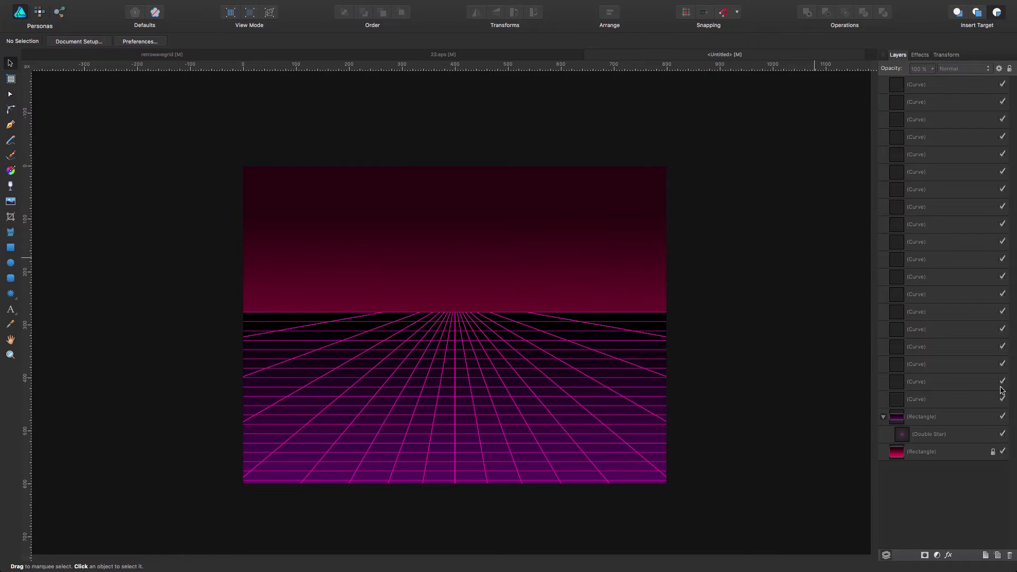
- Unlock the sky rectangle and brighten the pink horizon stop of its gradient
click(959, 456)
click(1009, 69)
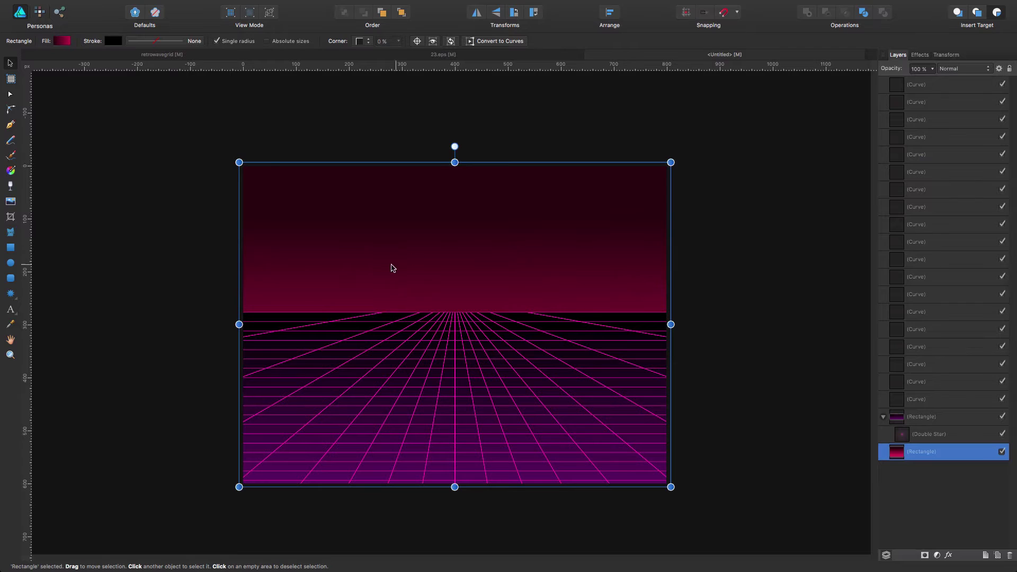
click(62, 41)
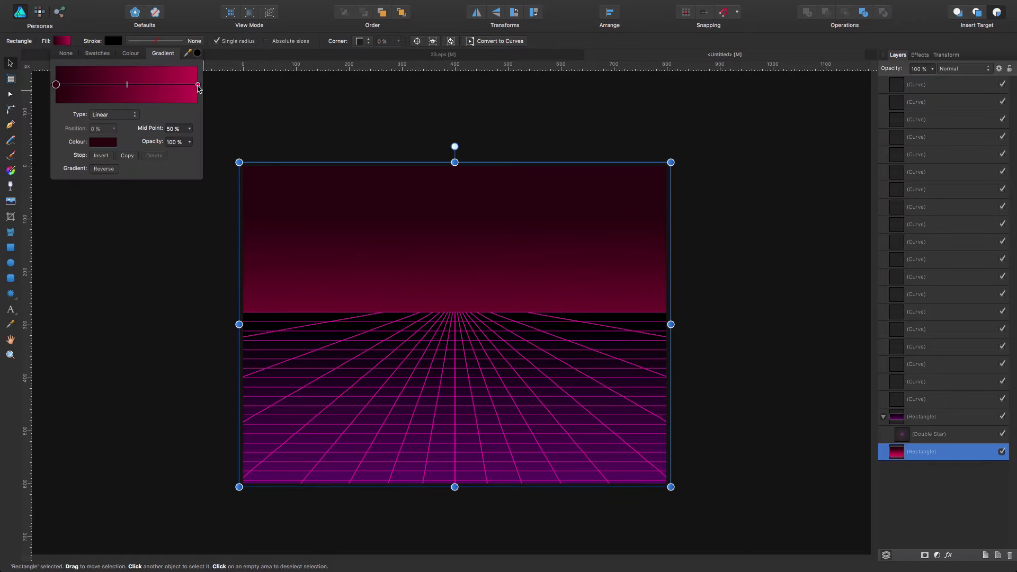
click(198, 84)
click(111, 148)
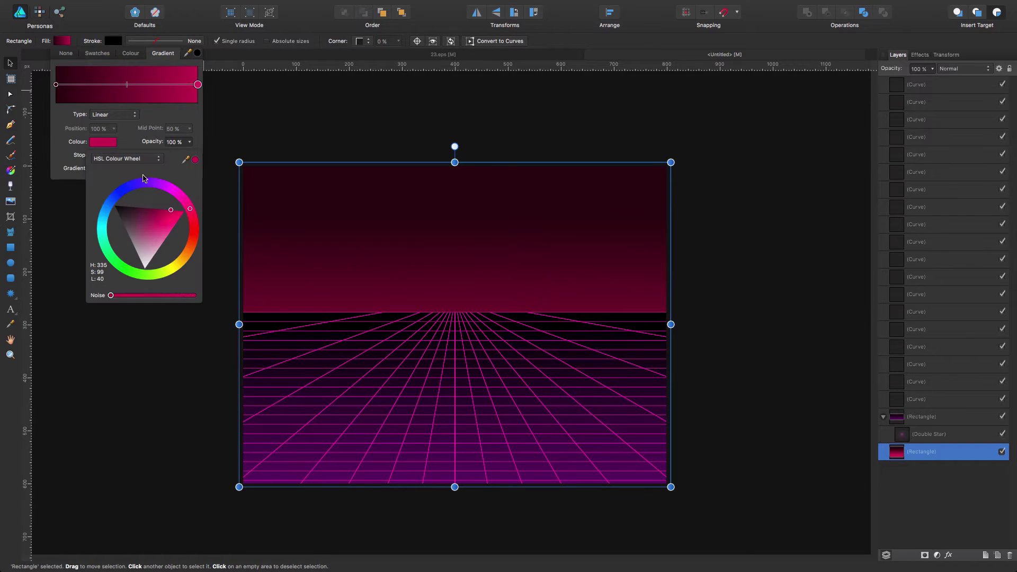
mouse_move(174, 214)
mouse_down()
mouse_move(194, 221)
mouse_move(182, 217)
mouse_up()
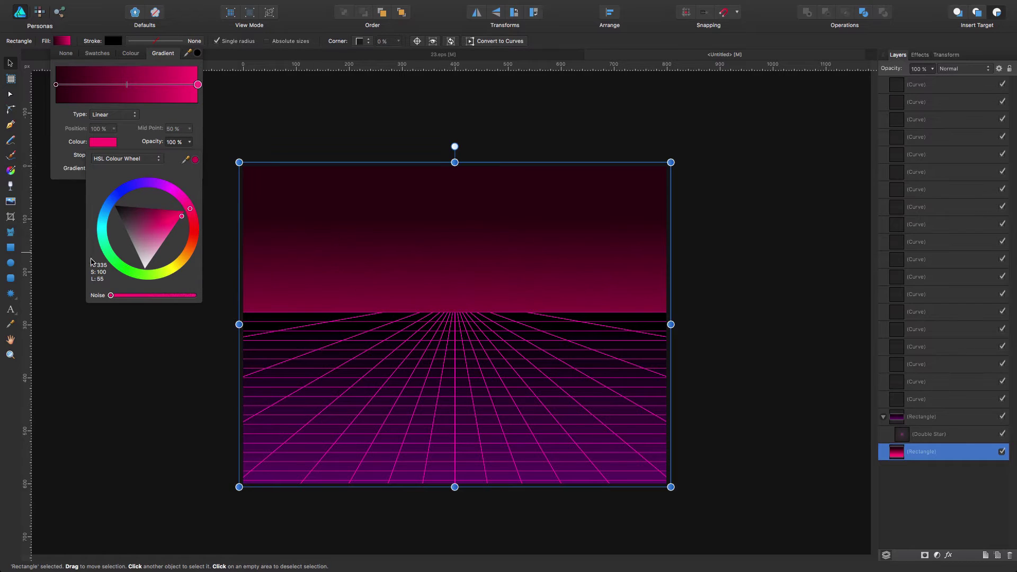
- Move the sky gradient handles up so pink meets the horizon and darkness starts higher
click(10, 170)
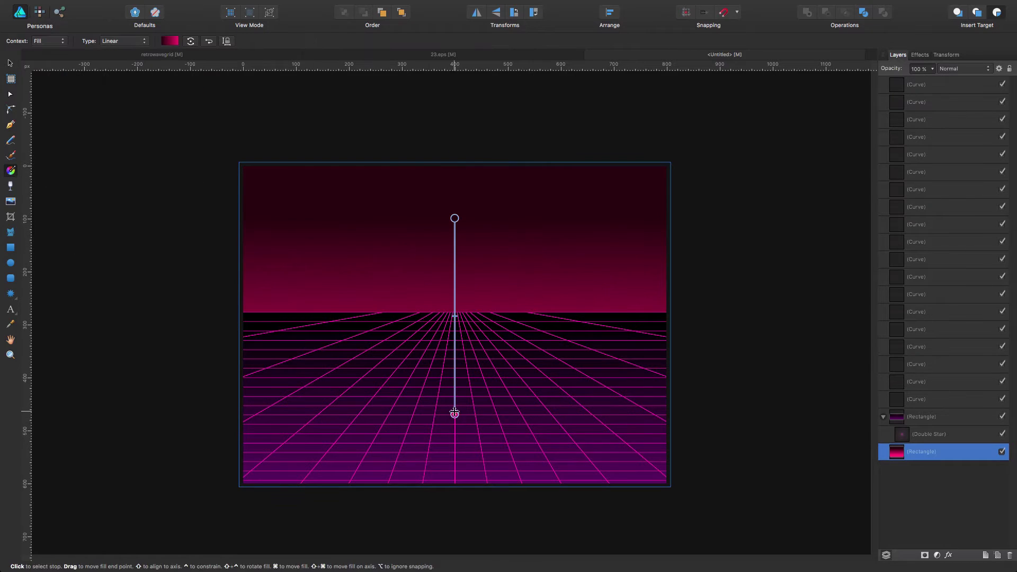
drag(455, 414, 454, 365)
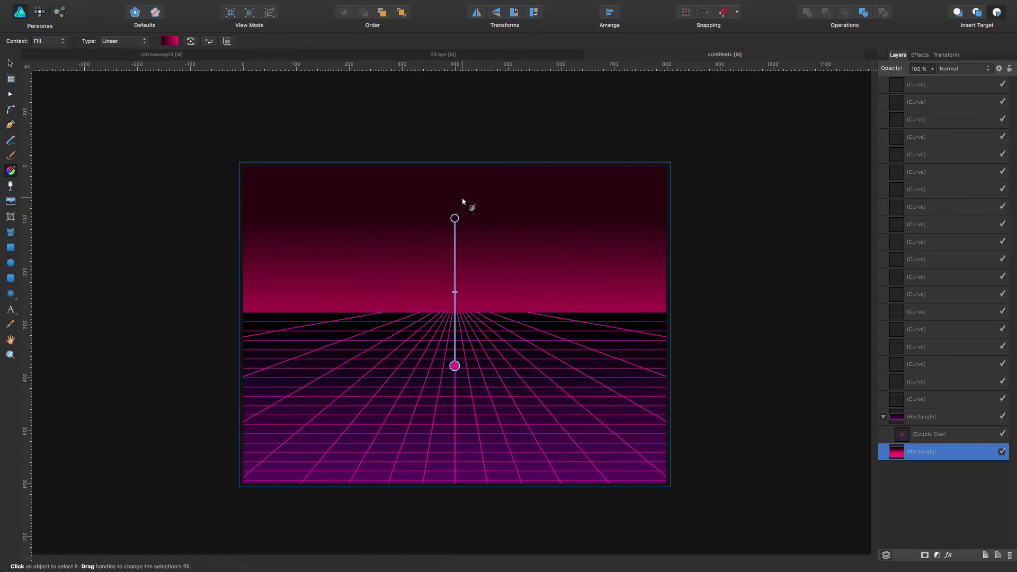
drag(454, 218, 454, 203)
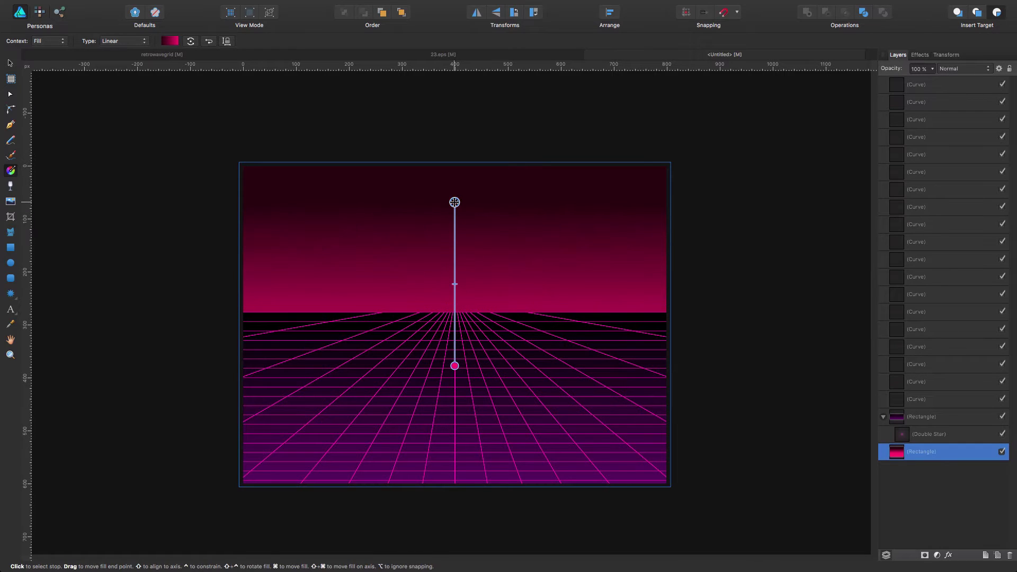
drag(454, 288, 455, 293)
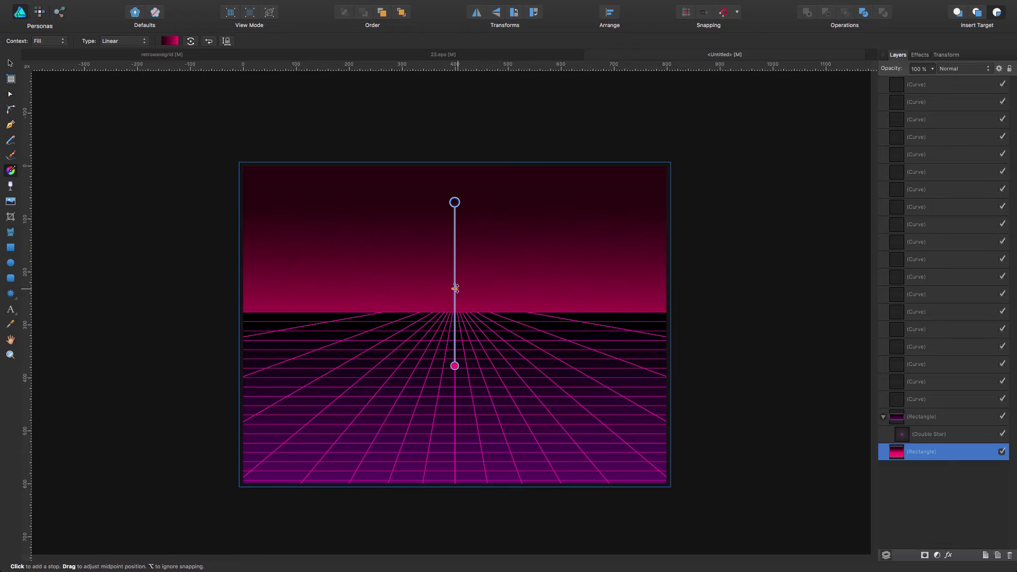
click(760, 304)
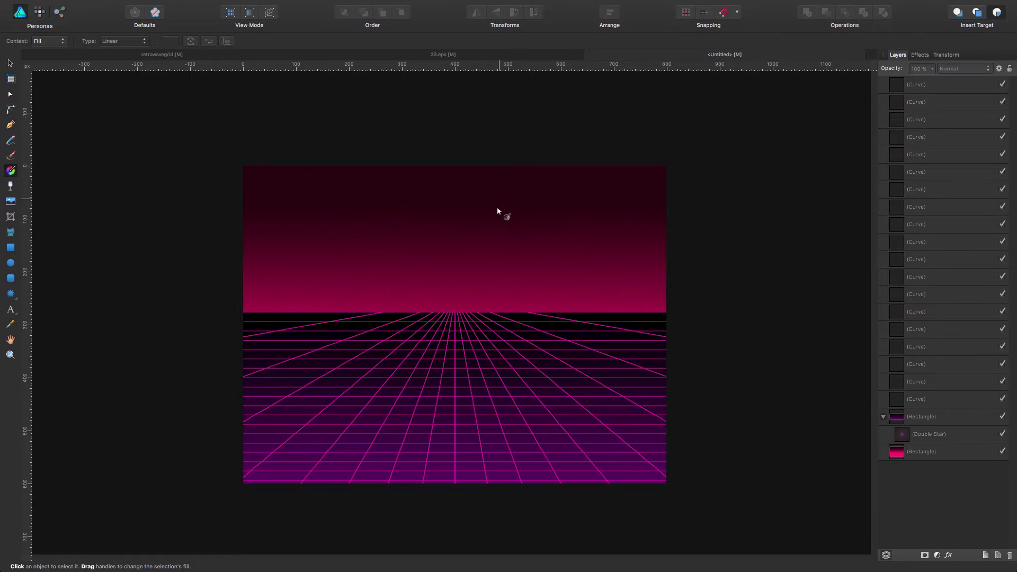
click(472, 227)
drag(455, 203, 455, 181)
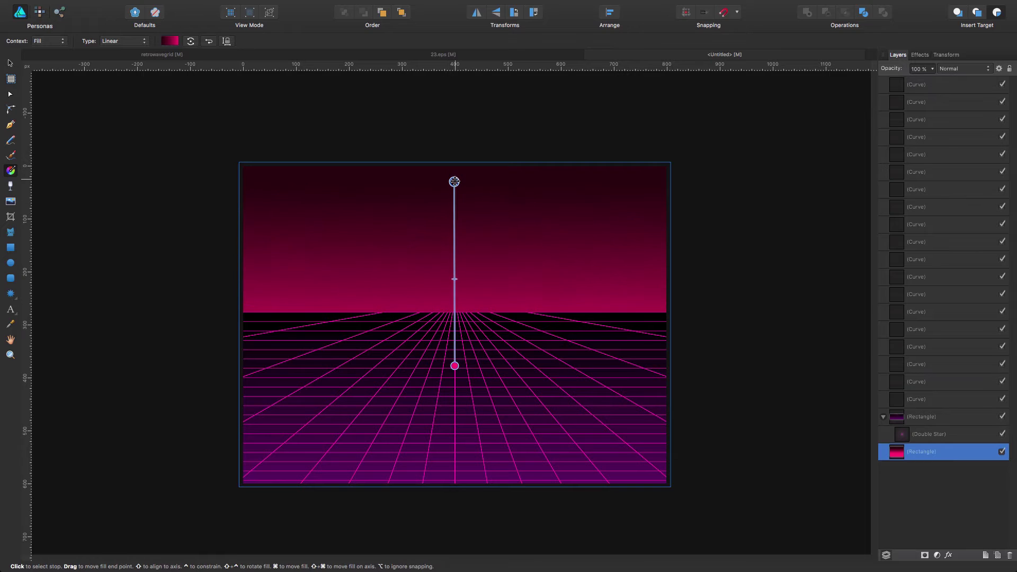
- Set the sky gradient's midpoint to 59% and compare with the finished reference document
click(170, 40)
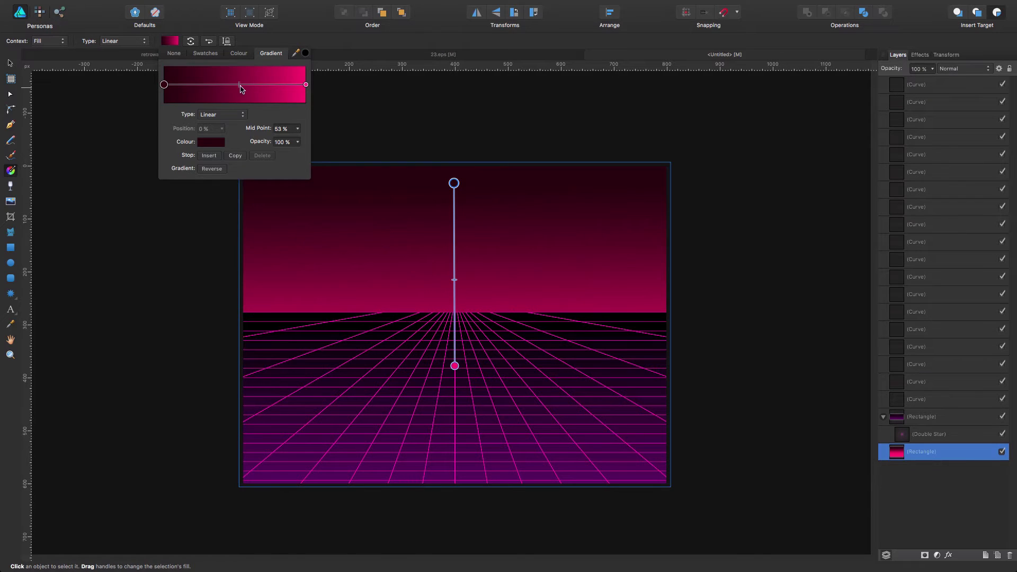
drag(240, 86, 249, 88)
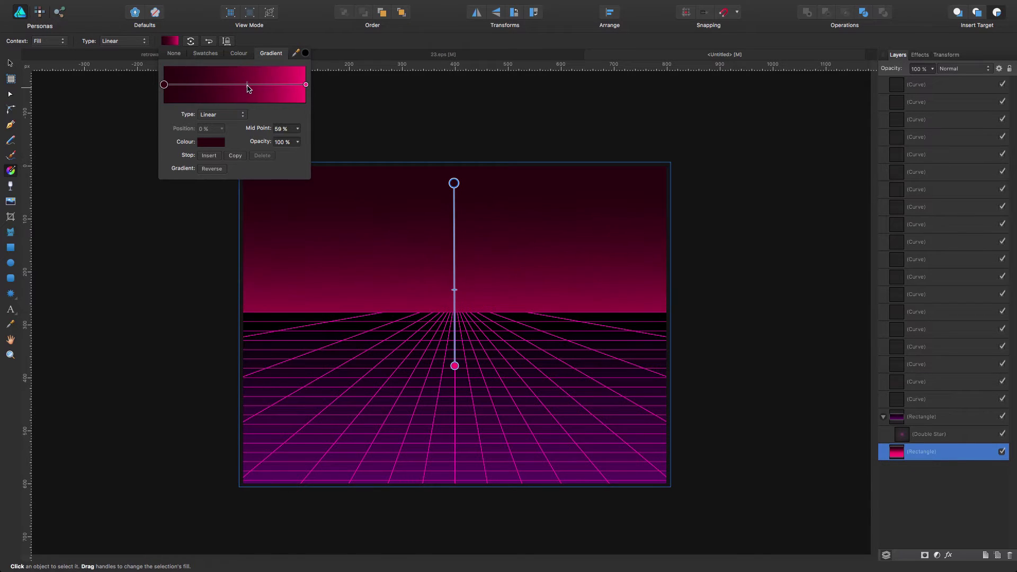
click(10, 63)
click(102, 140)
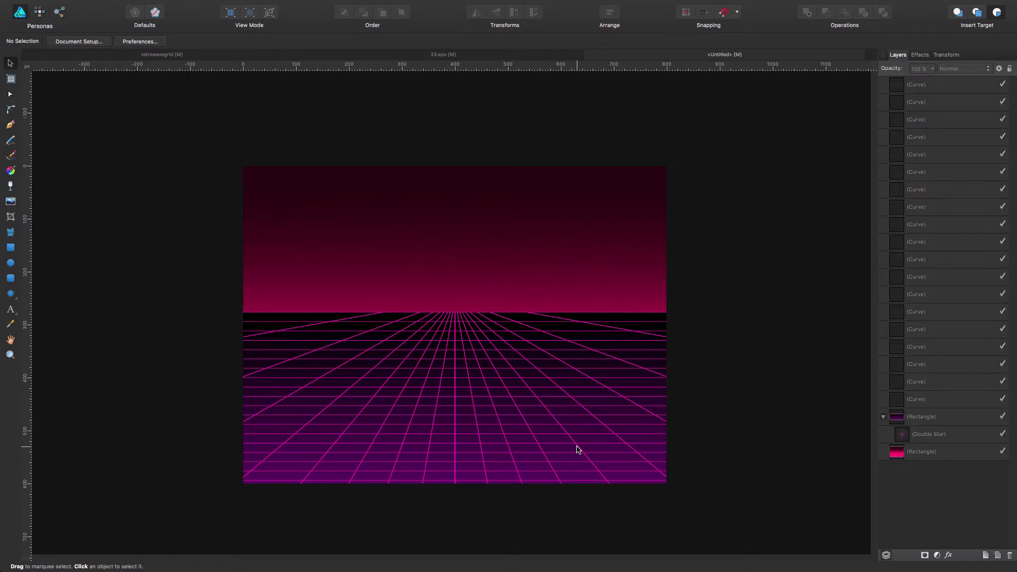
click(236, 56)
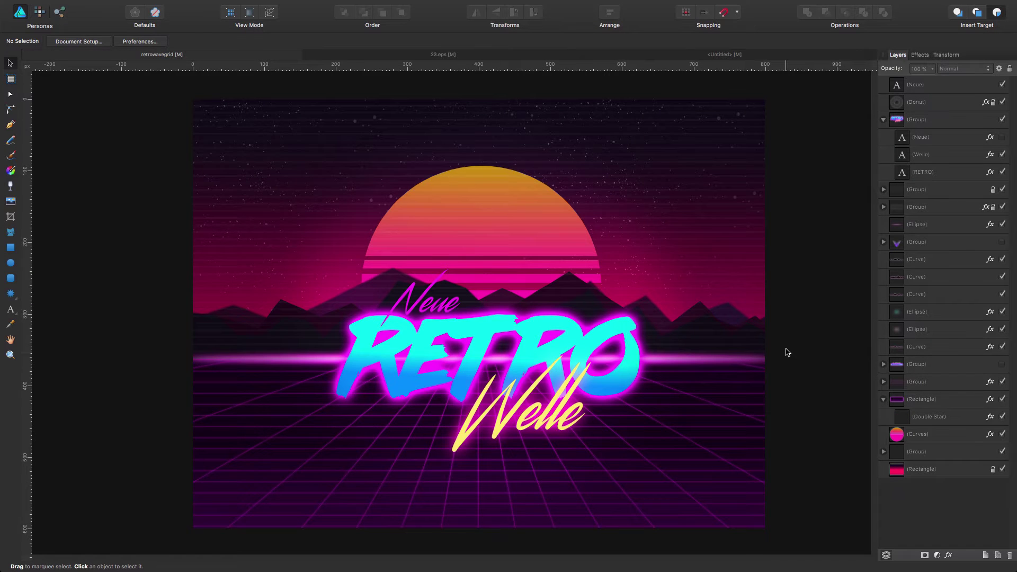
click(708, 55)
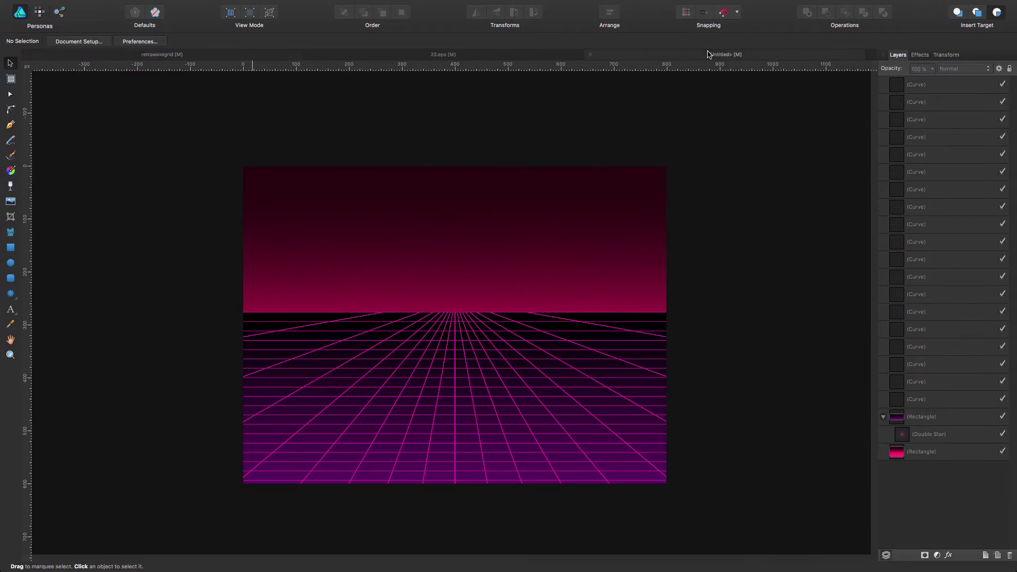
- Draw a closed, jagged mountain silhouette along the horizon with the Pen tool
key(p)
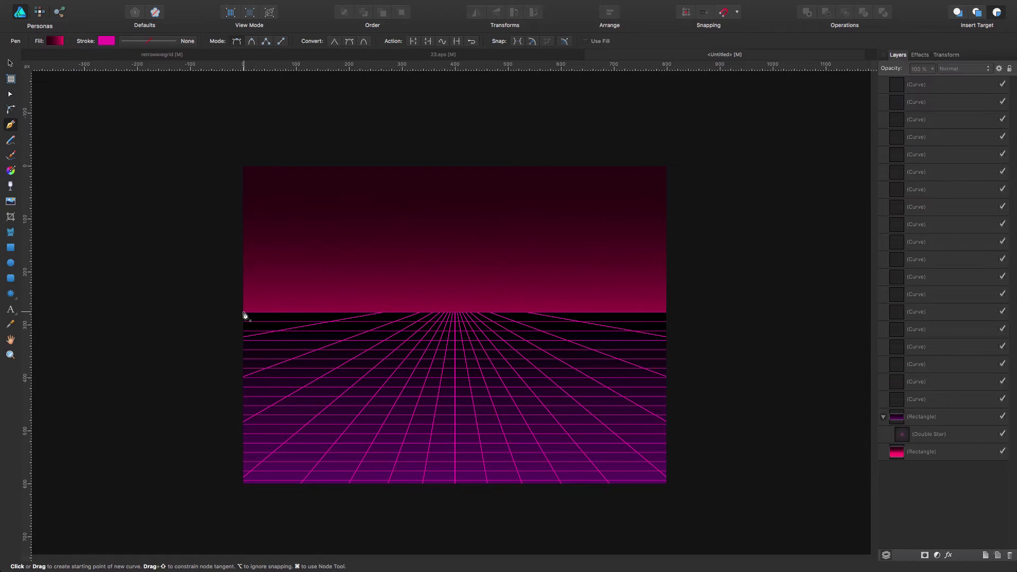
click(243, 311)
click(283, 279)
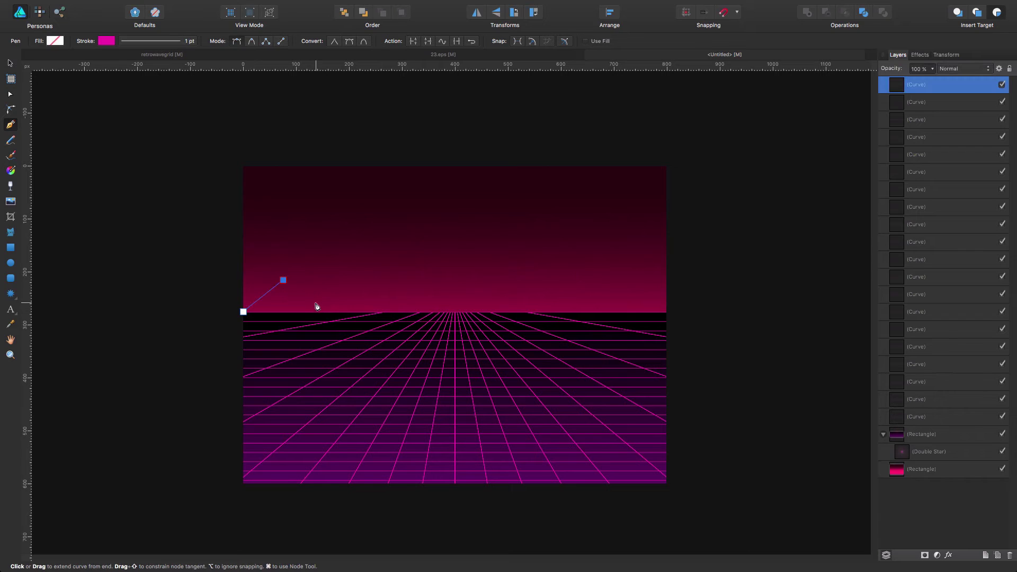
click(319, 300)
click(336, 278)
click(344, 286)
click(366, 265)
click(389, 286)
click(420, 254)
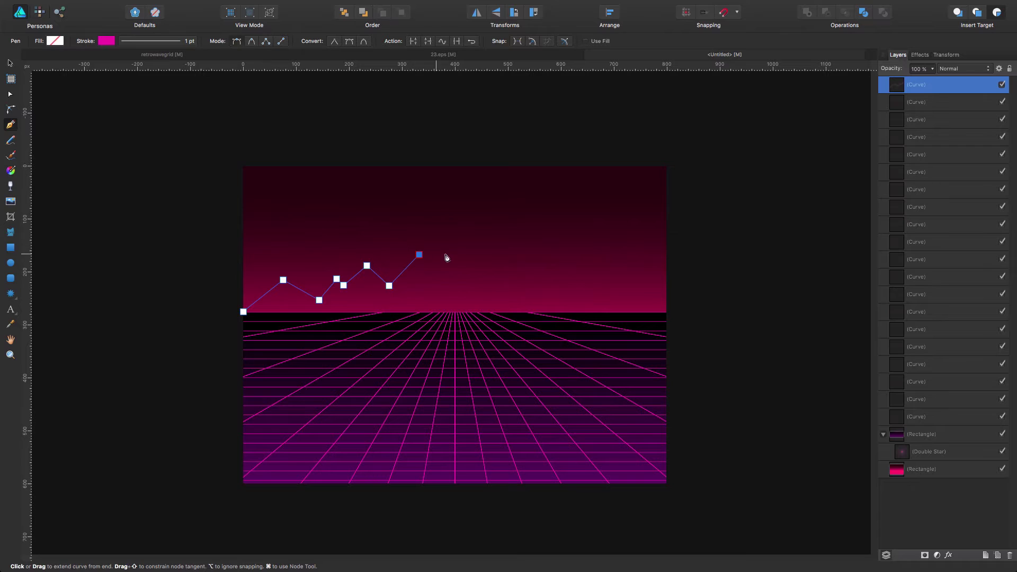
click(466, 285)
click(517, 245)
click(573, 271)
click(596, 256)
click(600, 272)
click(616, 262)
click(641, 284)
click(666, 257)
click(685, 273)
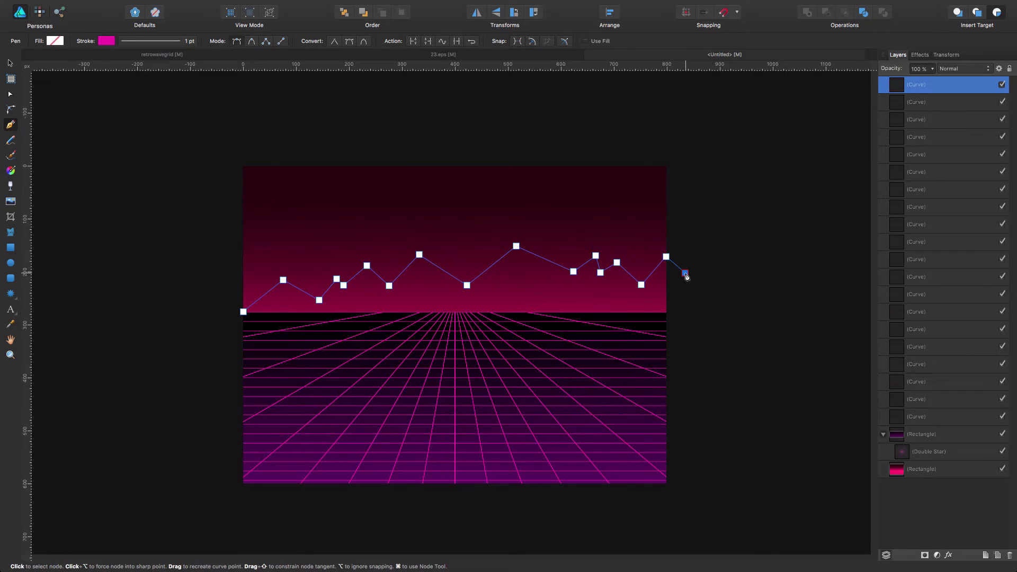
click(694, 325)
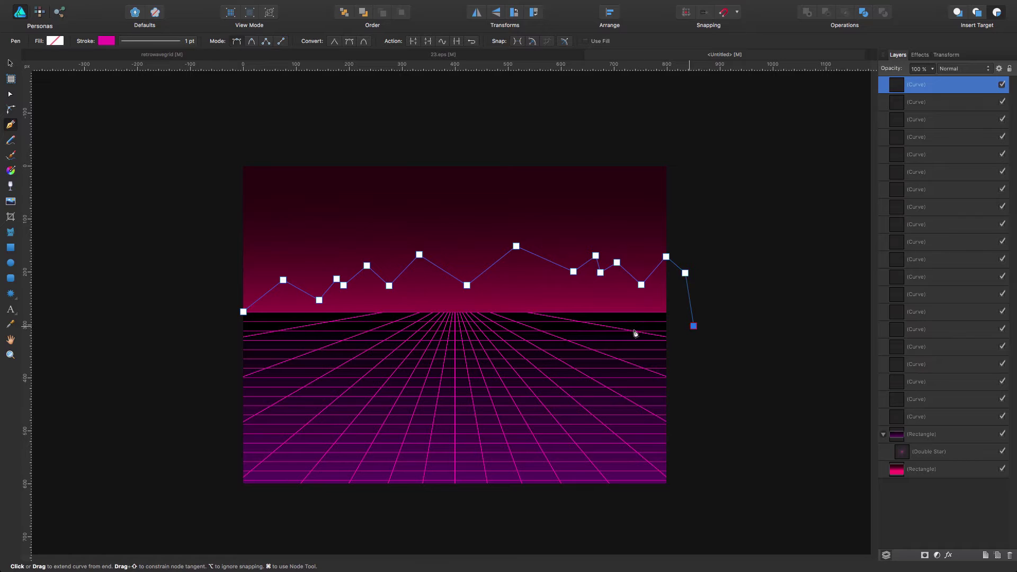
click(227, 326)
click(244, 312)
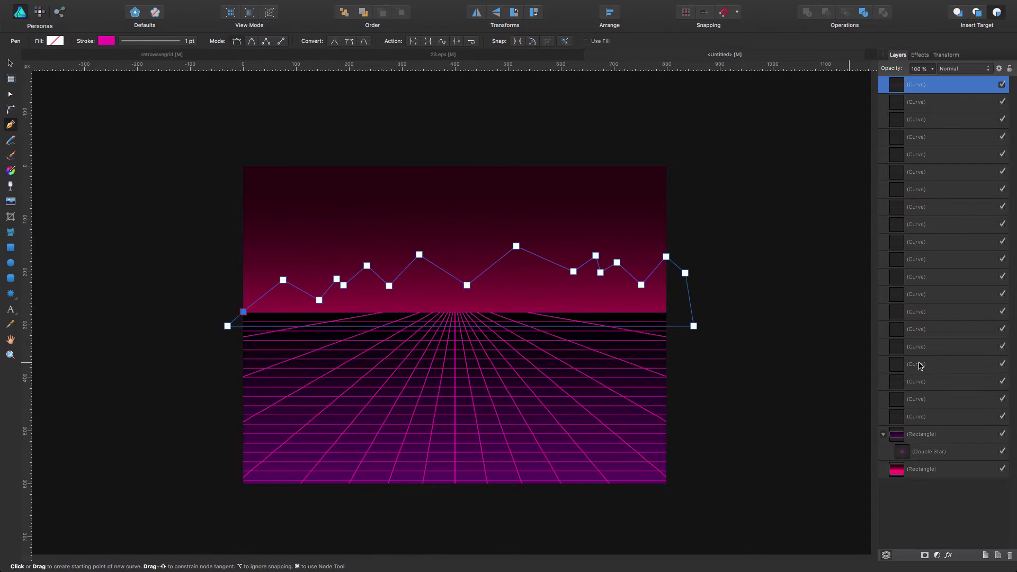
- Fill the mountains near-black purple, remove their stroke, then cut the silhouette out
click(53, 42)
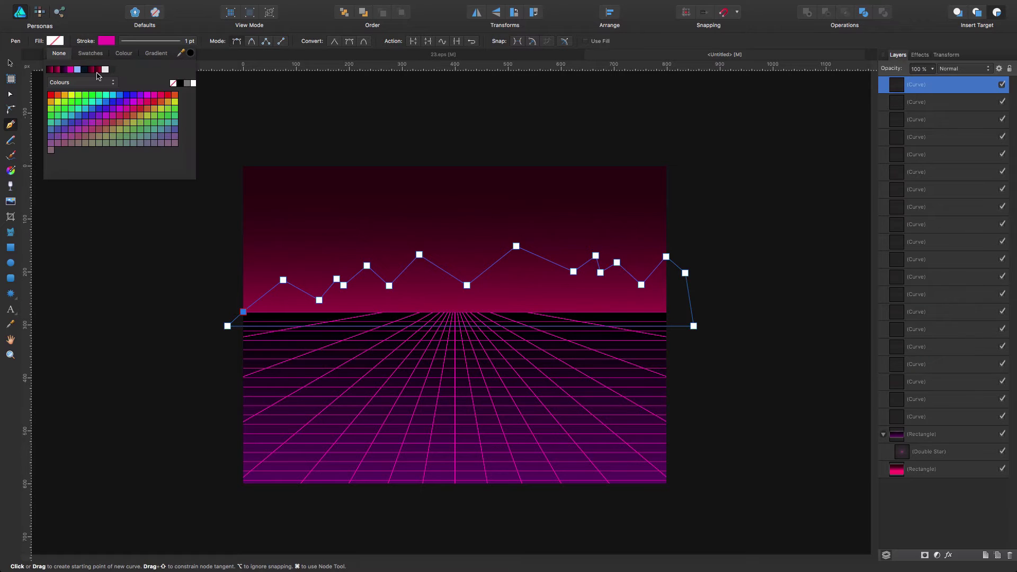
click(84, 69)
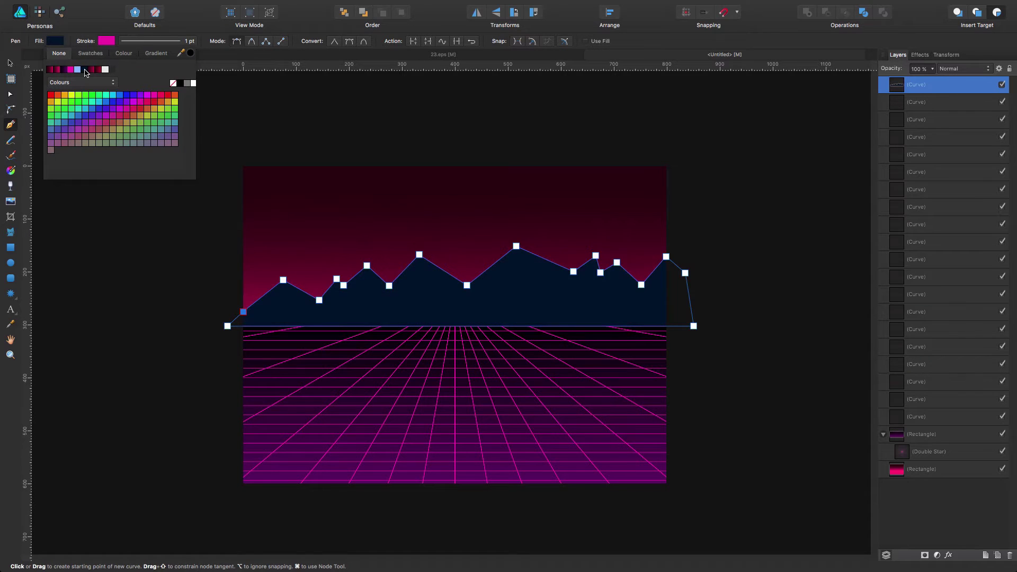
click(55, 41)
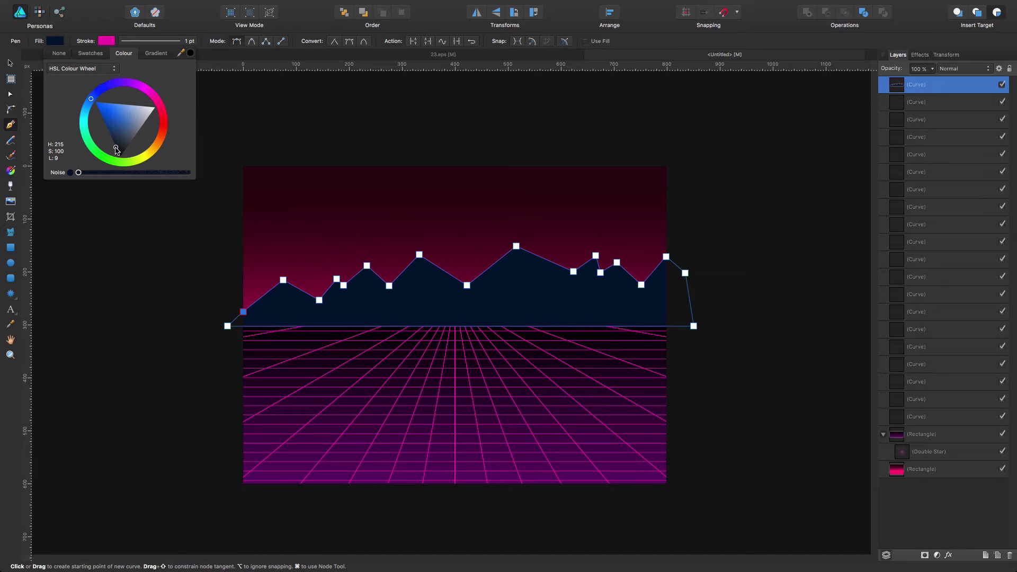
click(132, 84)
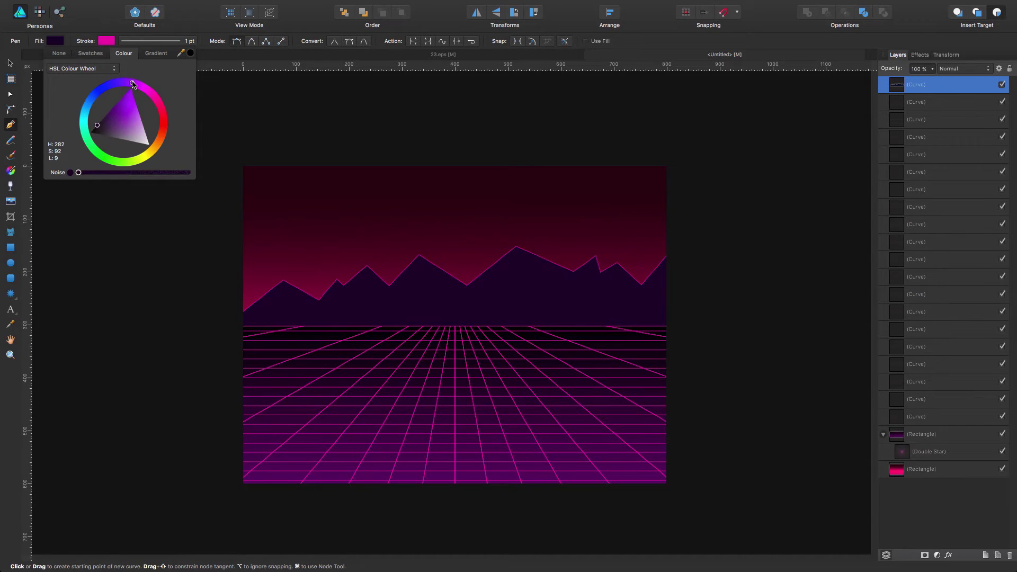
drag(133, 85, 136, 84)
drag(102, 122, 97, 127)
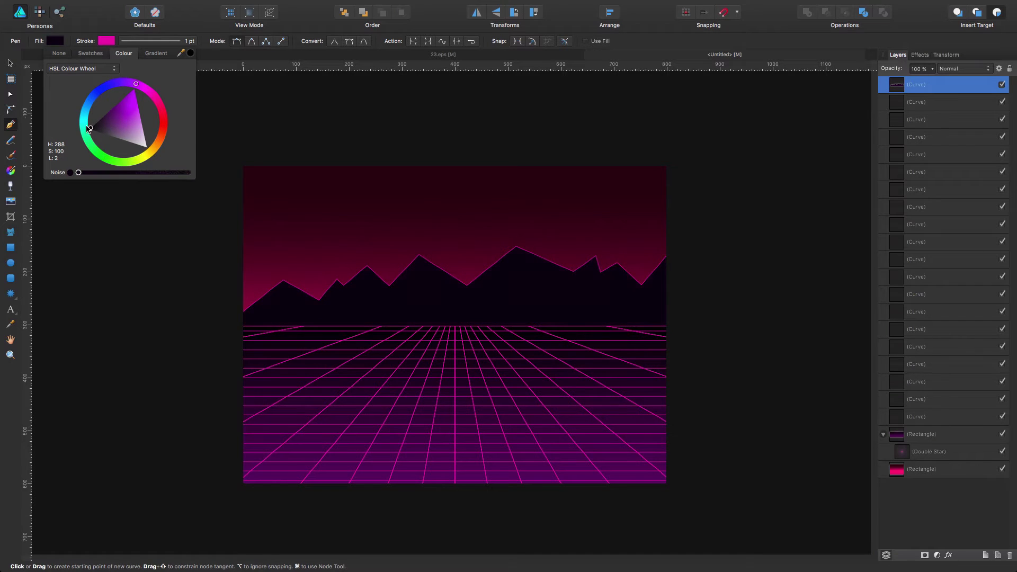
click(106, 41)
click(110, 53)
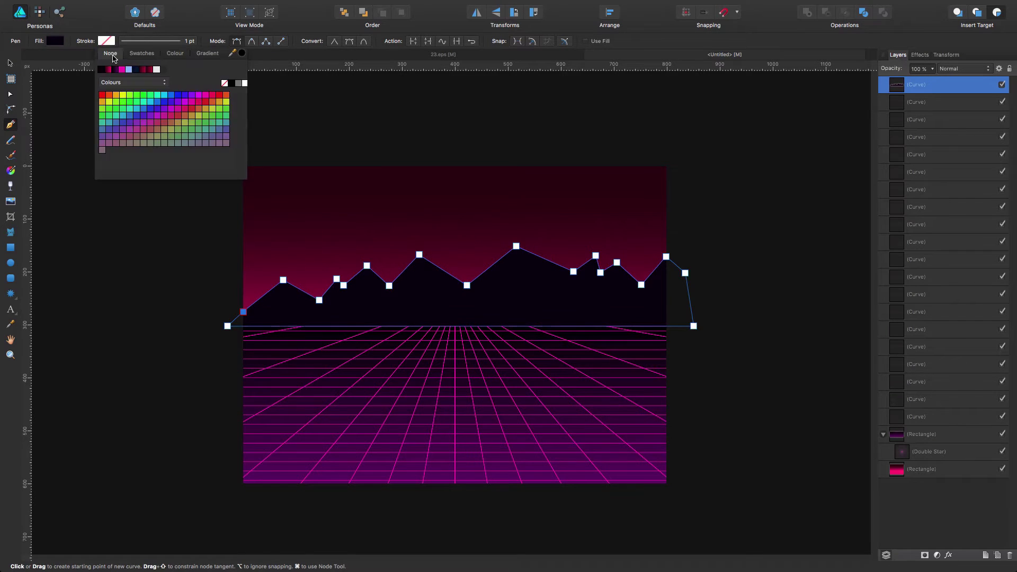
click(11, 64)
click(120, 195)
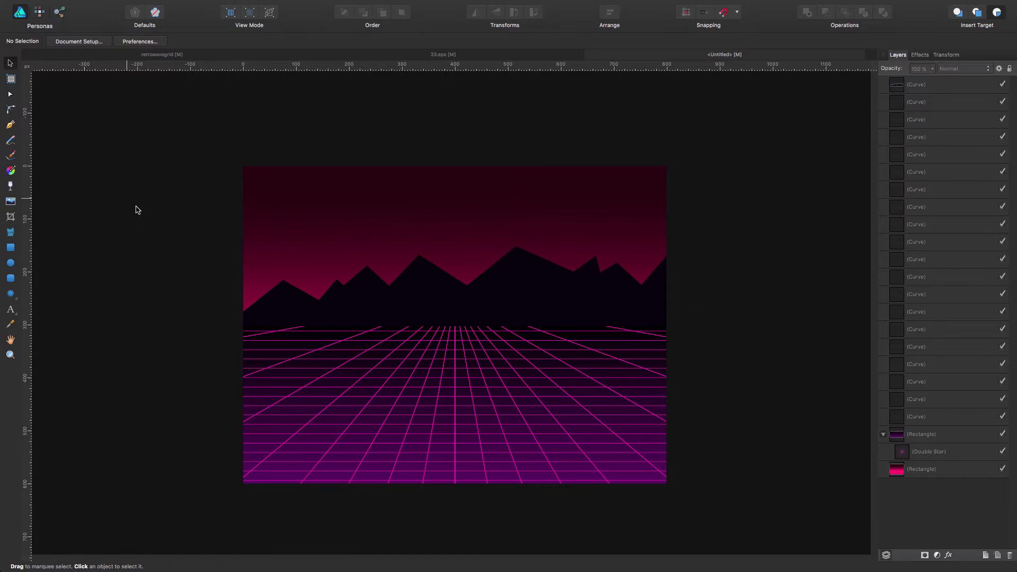
click(558, 300)
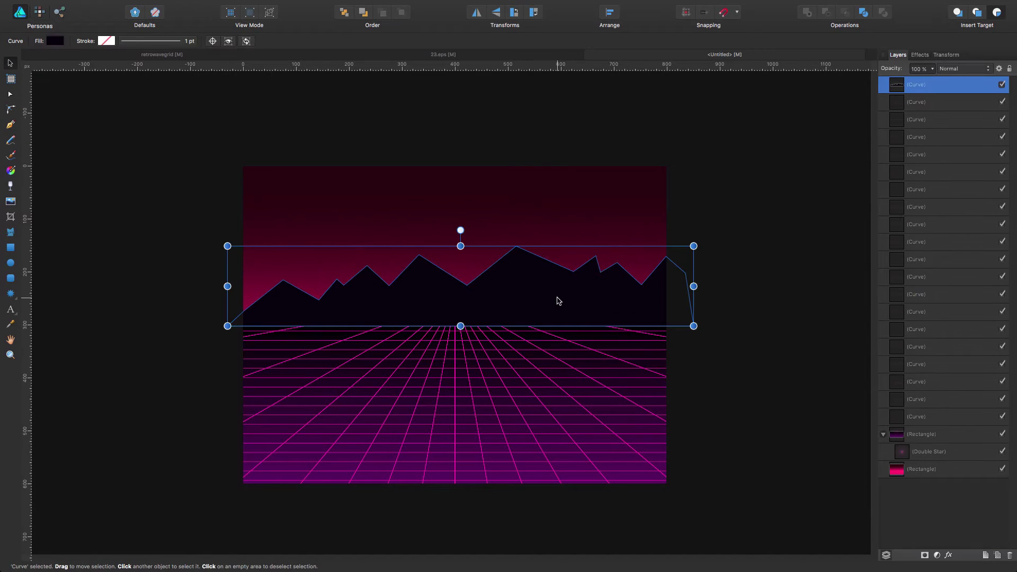
key(Delete)
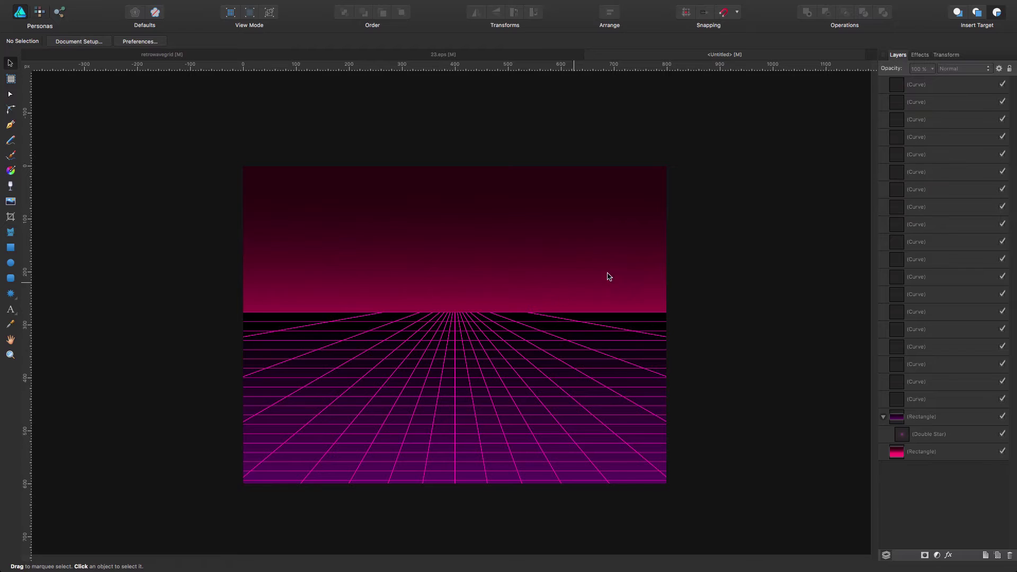
- Paste the mountain silhouette above the sky rectangle, then remove and restore it
click(507, 245)
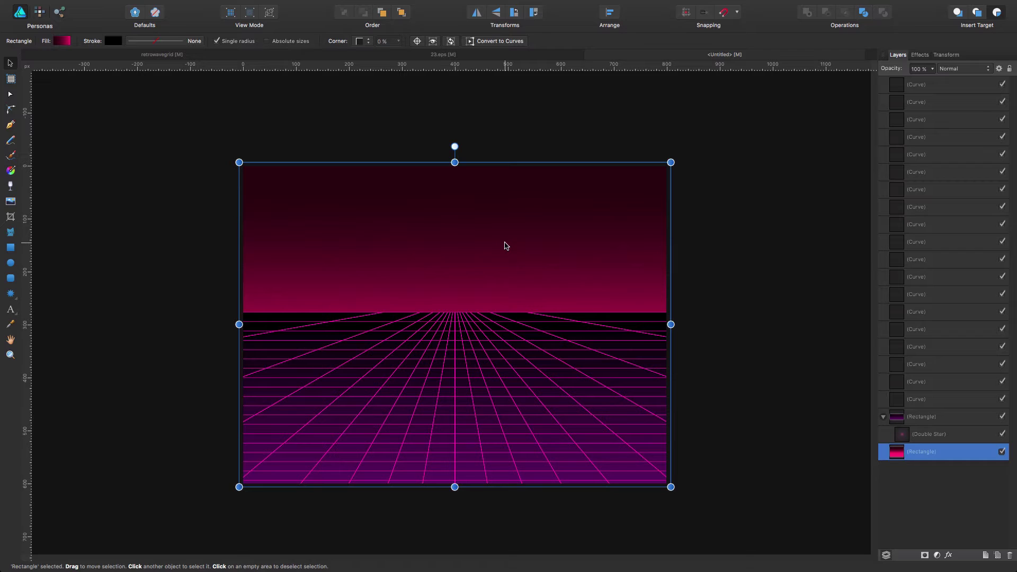
key(super+v)
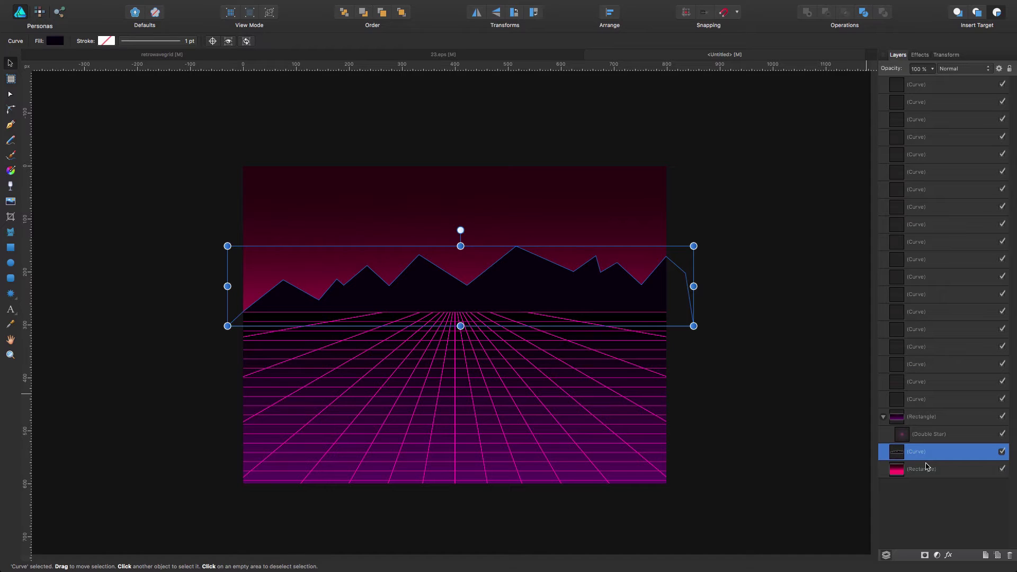
key(Delete)
click(800, 407)
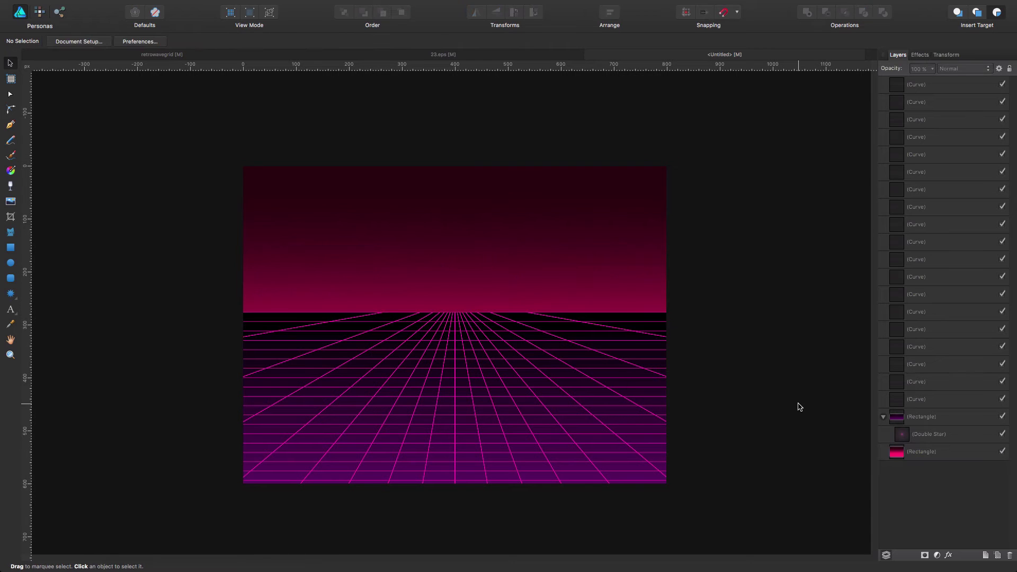
key(ctrl+z)
click(792, 408)
click(948, 469)
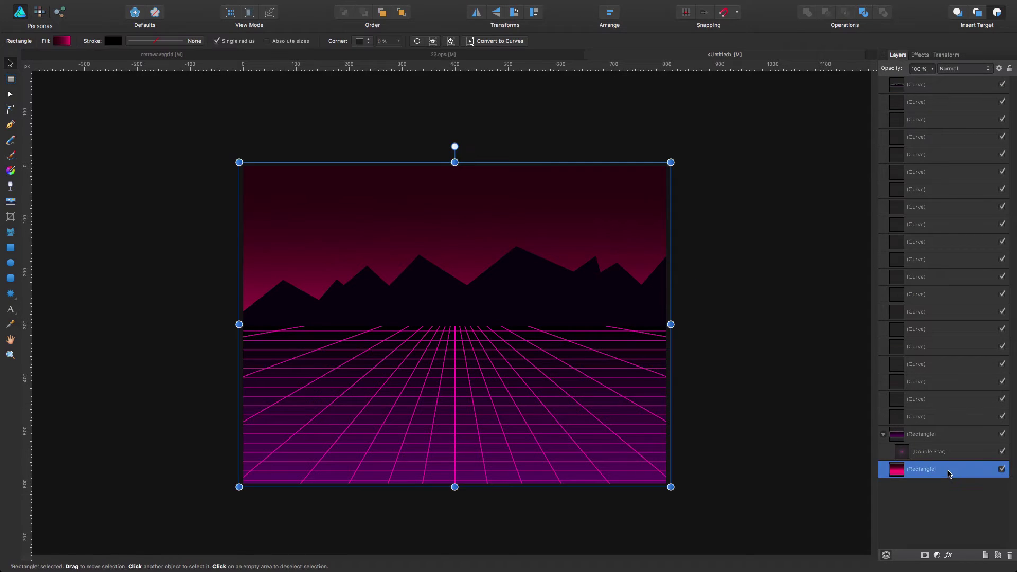
click(544, 301)
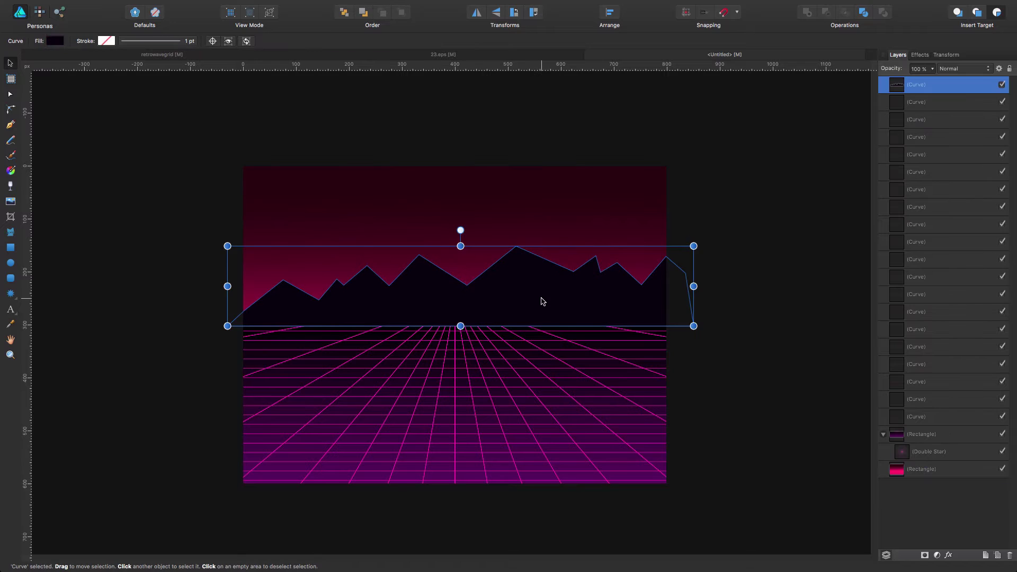
- Cut the mountains again and paste them directly above the sky rectangle layer
key(Delete)
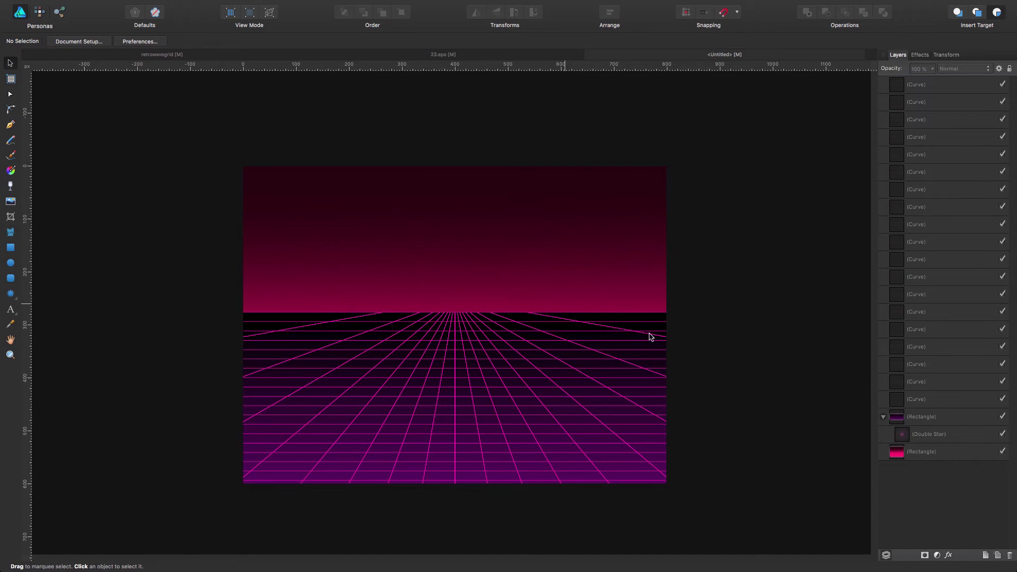
click(932, 452)
key(super+v)
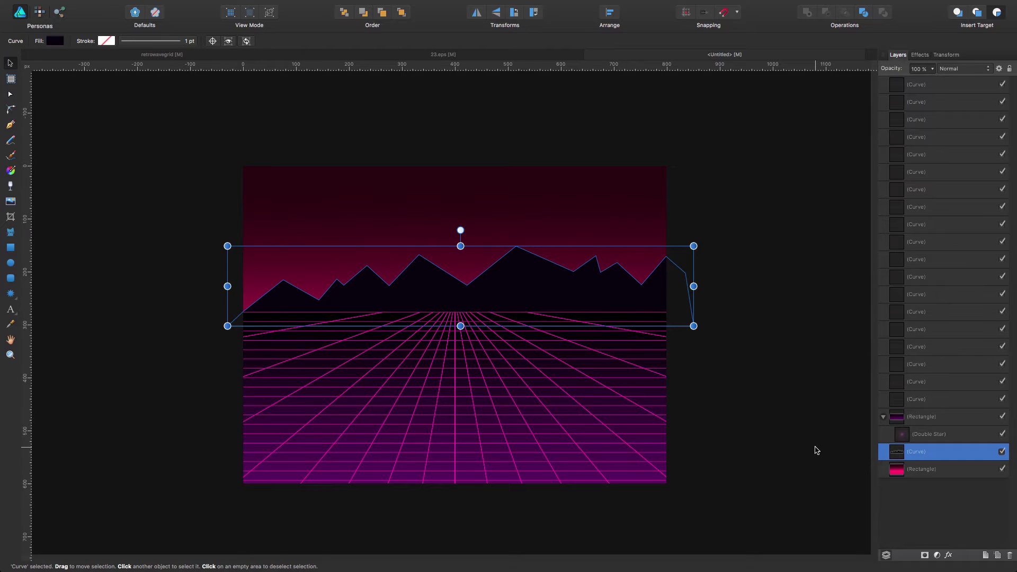
key(super+z)
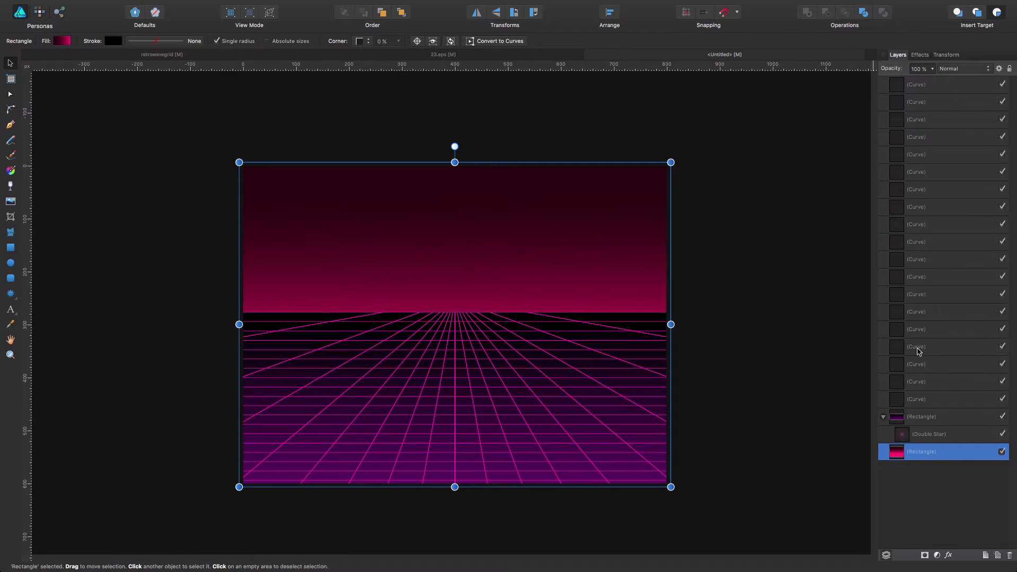
click(762, 338)
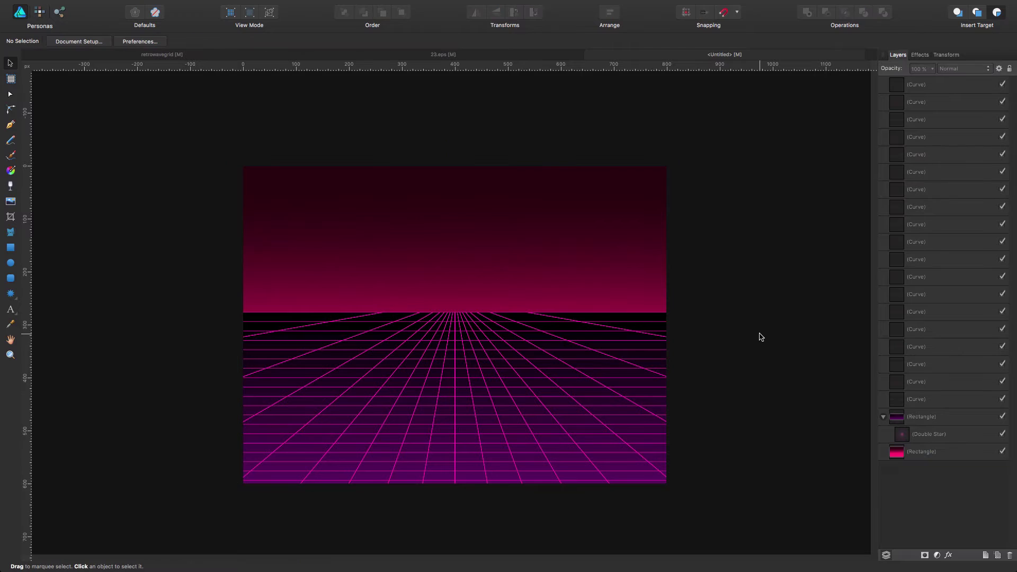
key(super+v)
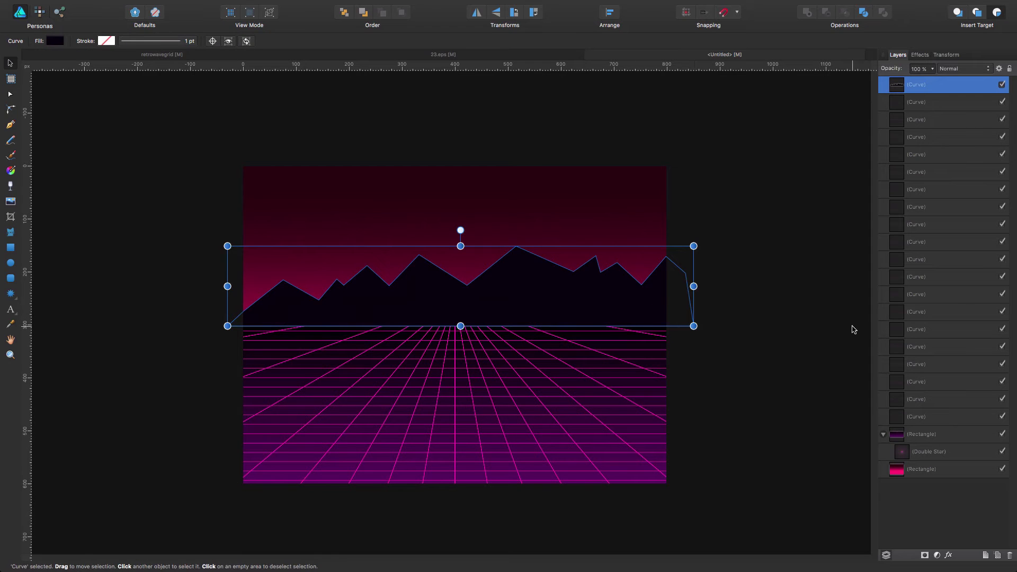
key(super+z)
click(627, 268)
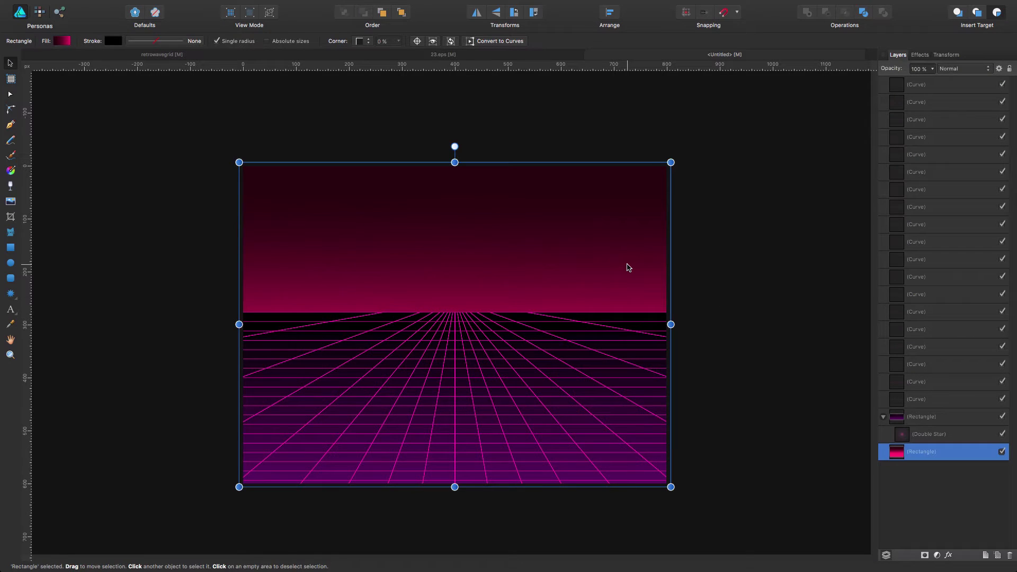
key(super+v)
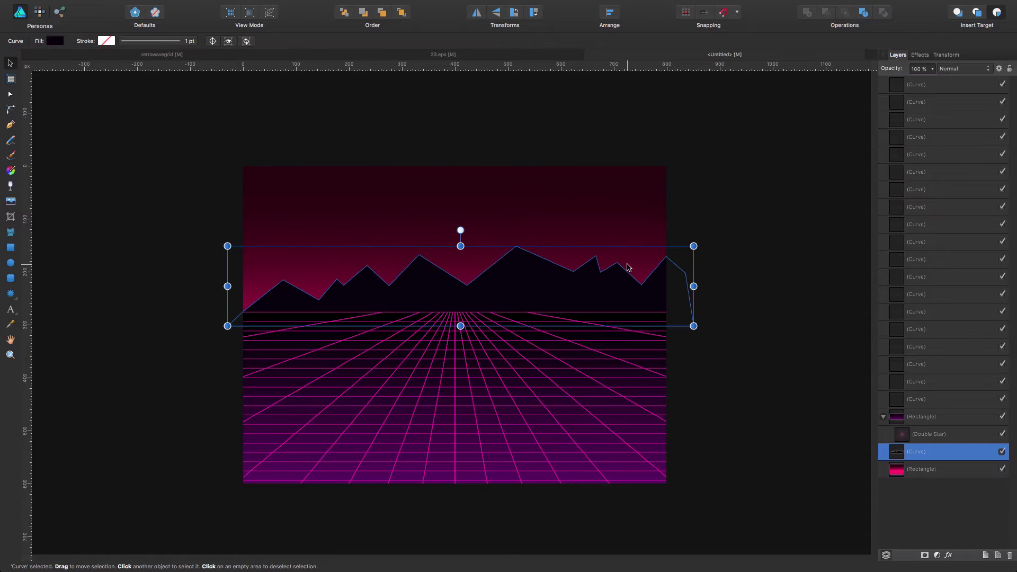
- Shift the mountains slightly left and pull their right-end node lower
click(739, 438)
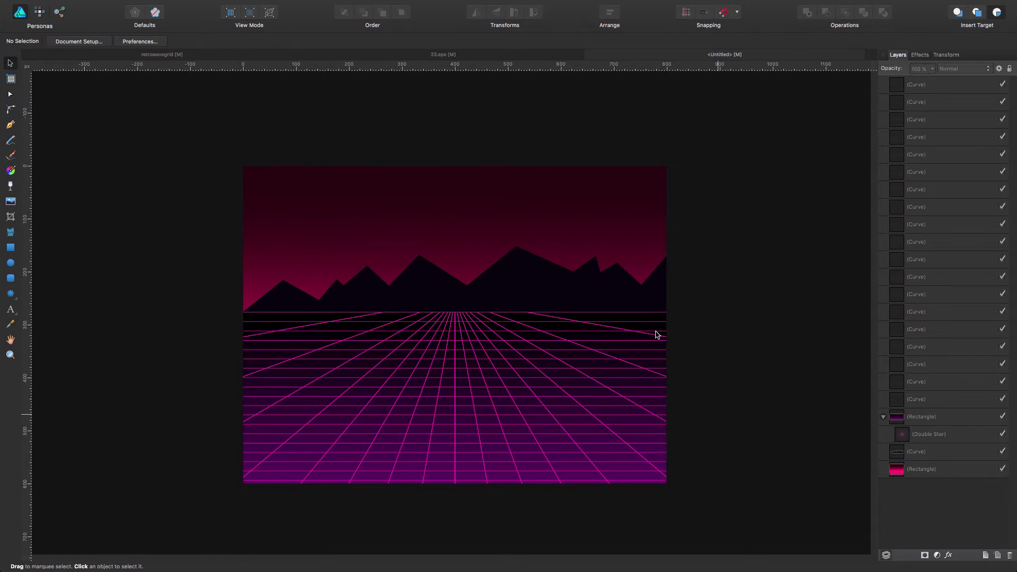
click(596, 288)
mouse_move(585, 295)
mouse_down()
mouse_move(558, 291)
mouse_move(567, 293)
mouse_up()
key(a)
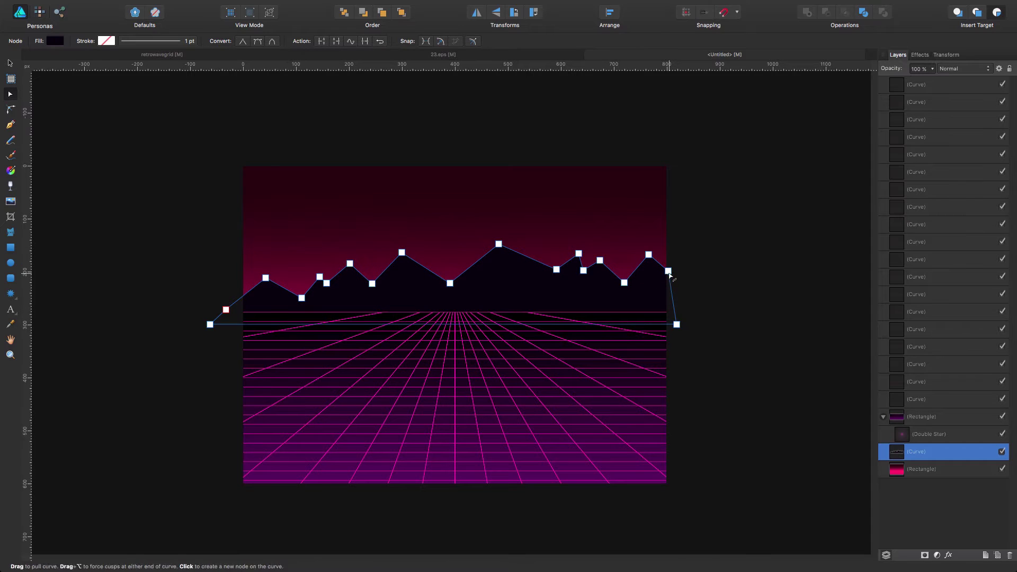
drag(669, 271, 675, 280)
click(756, 324)
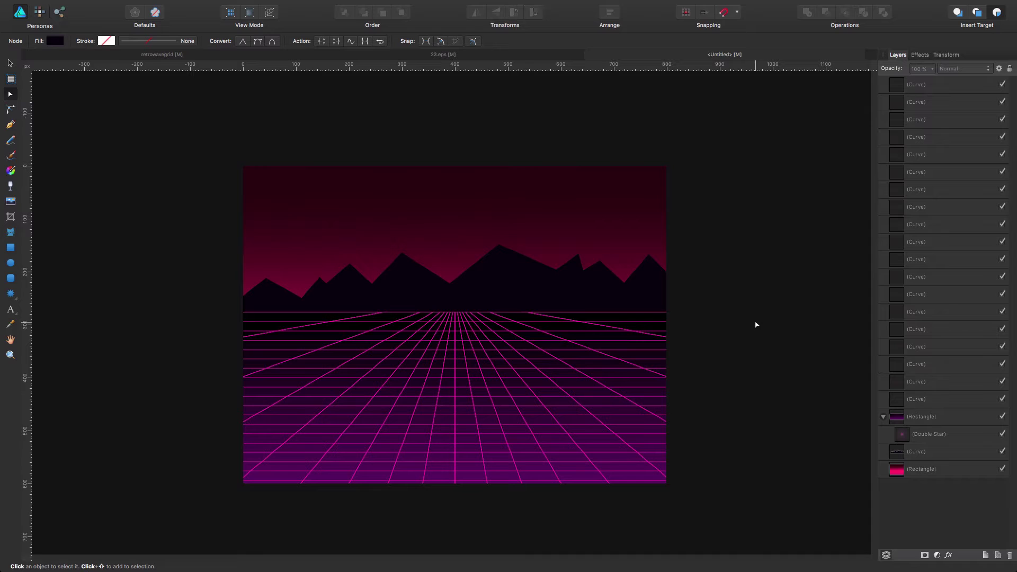
- Duplicate the mountain silhouette and nudge the copy into place above the original
click(526, 290)
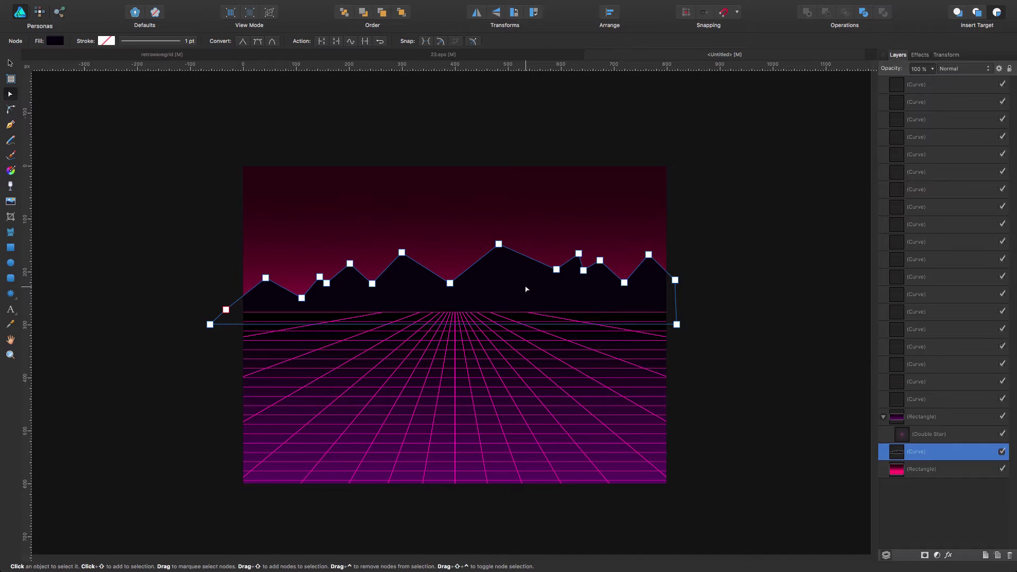
key(super+j)
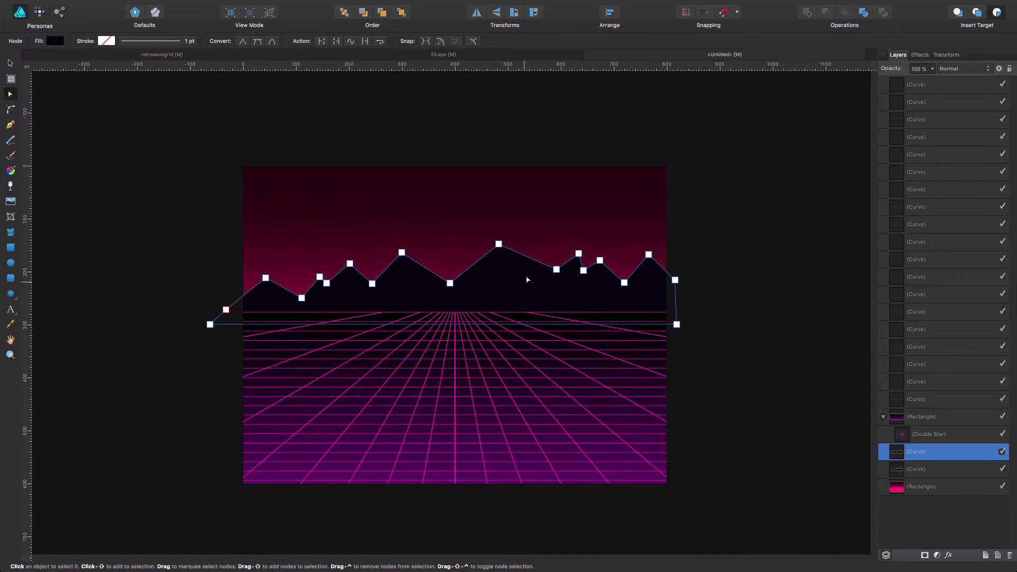
key(v)
drag(503, 279, 504, 268)
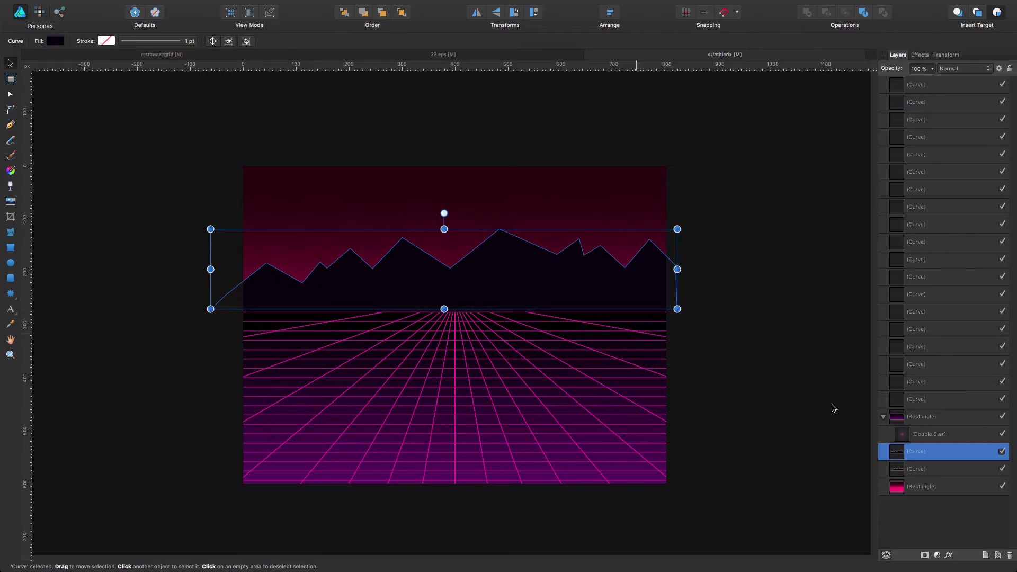
click(911, 470)
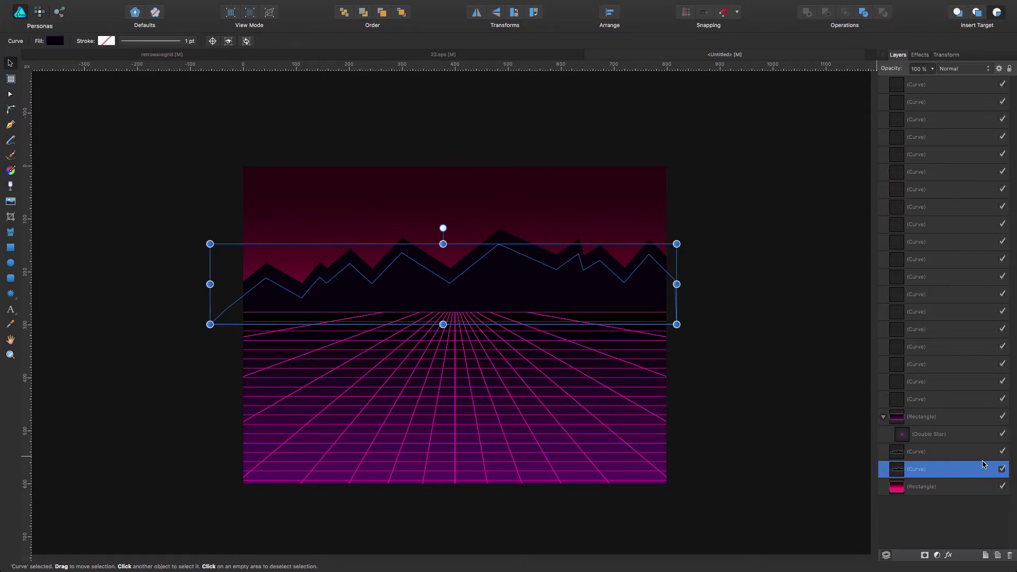
click(940, 453)
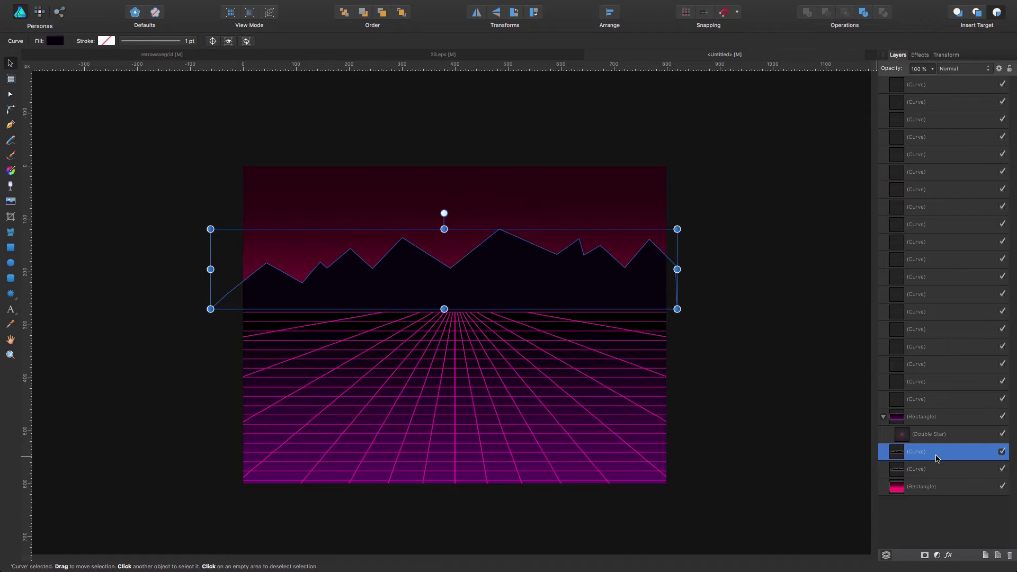
key(shift+Down)
key(shift+Down)
key(shift+Down)
key(shift+Down)
click(949, 470)
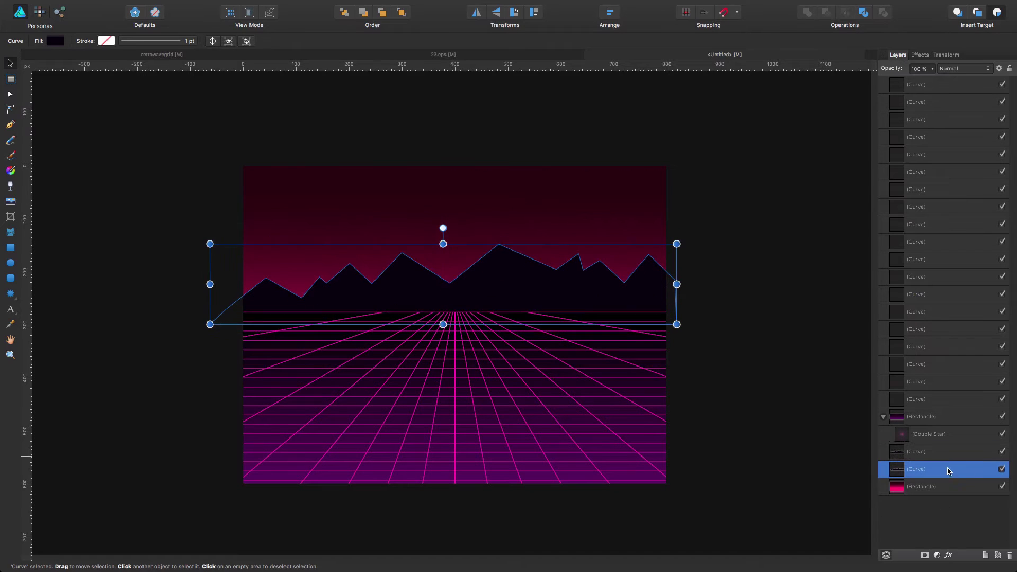
- Fill the back mountain copy with a dark crimson and flip it horizontally
click(50, 41)
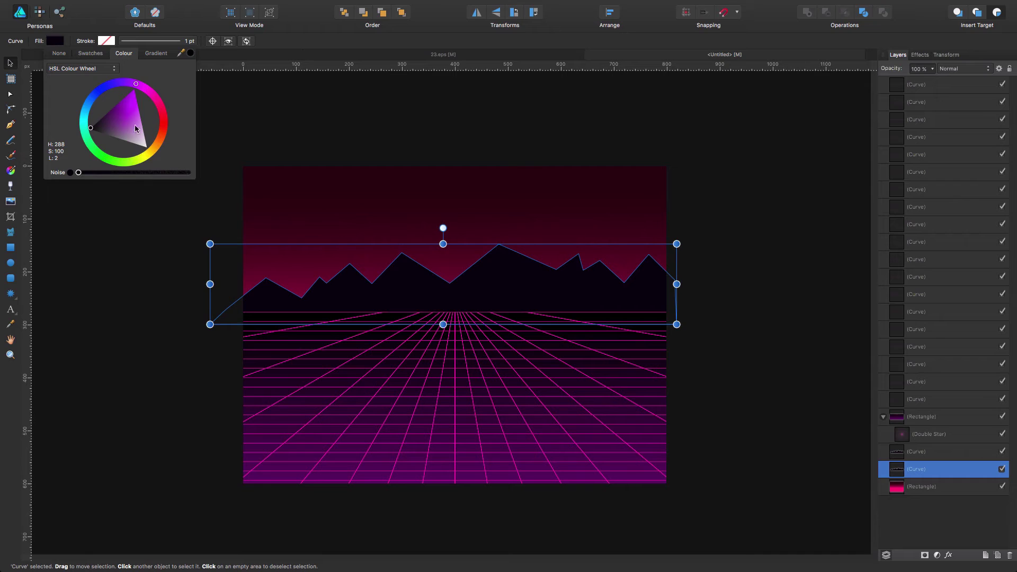
mouse_move(101, 126)
mouse_down()
mouse_move(163, 123)
mouse_move(115, 99)
mouse_move(165, 108)
mouse_up()
click(165, 122)
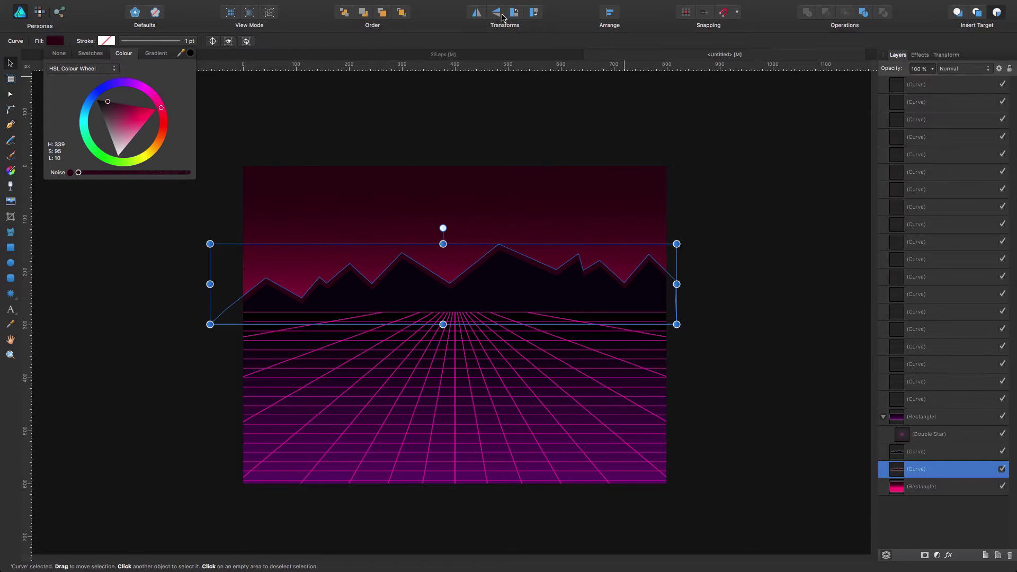
click(478, 15)
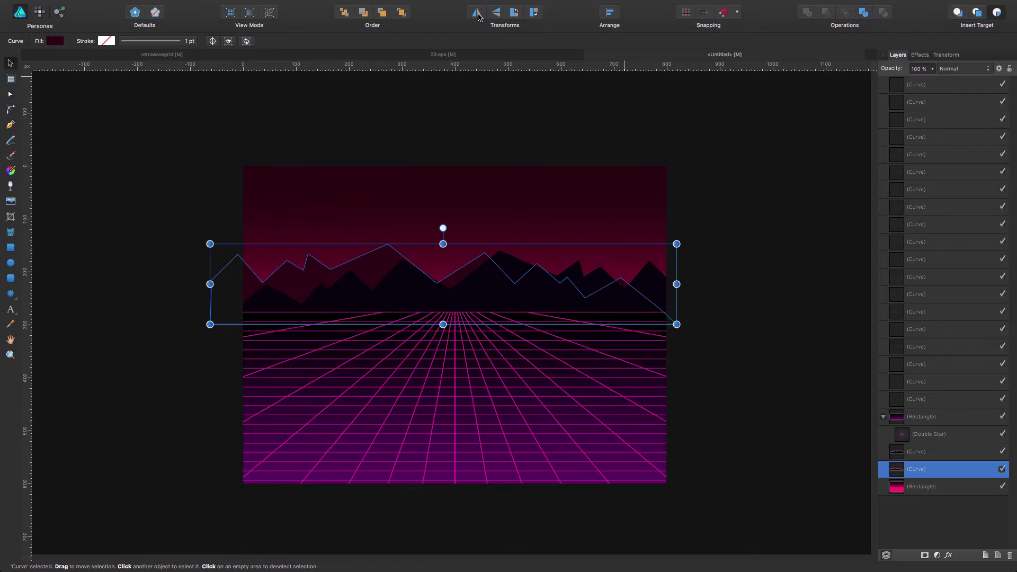
- Reshape the back range by dragging several of its peak and valley nodes
key(a)
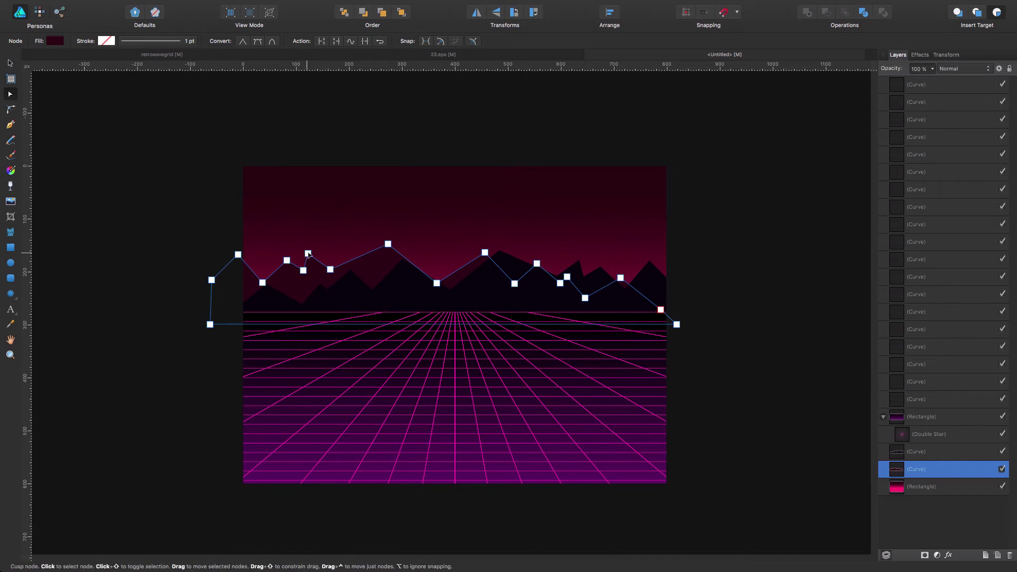
drag(308, 253, 280, 269)
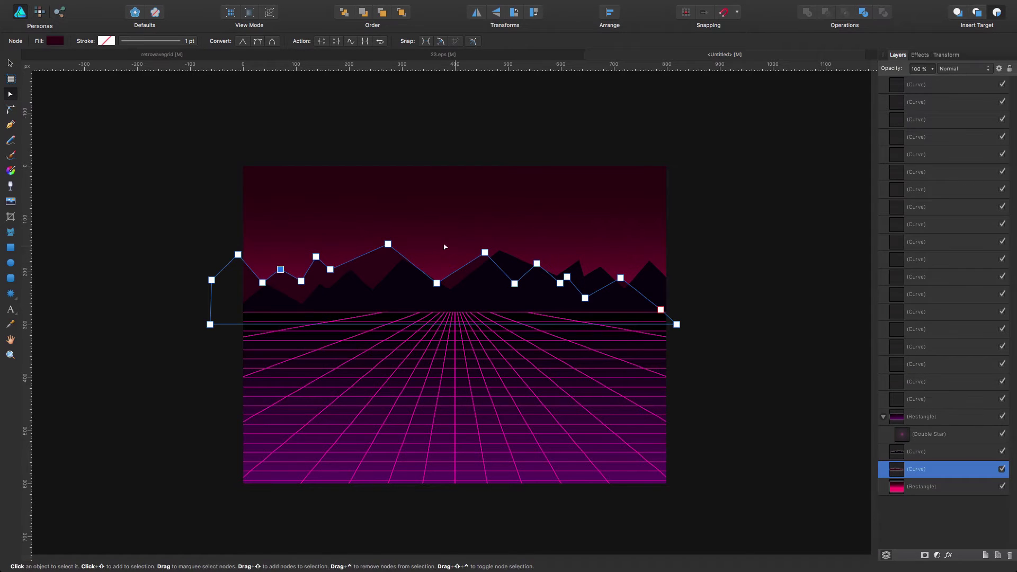
drag(437, 283, 450, 281)
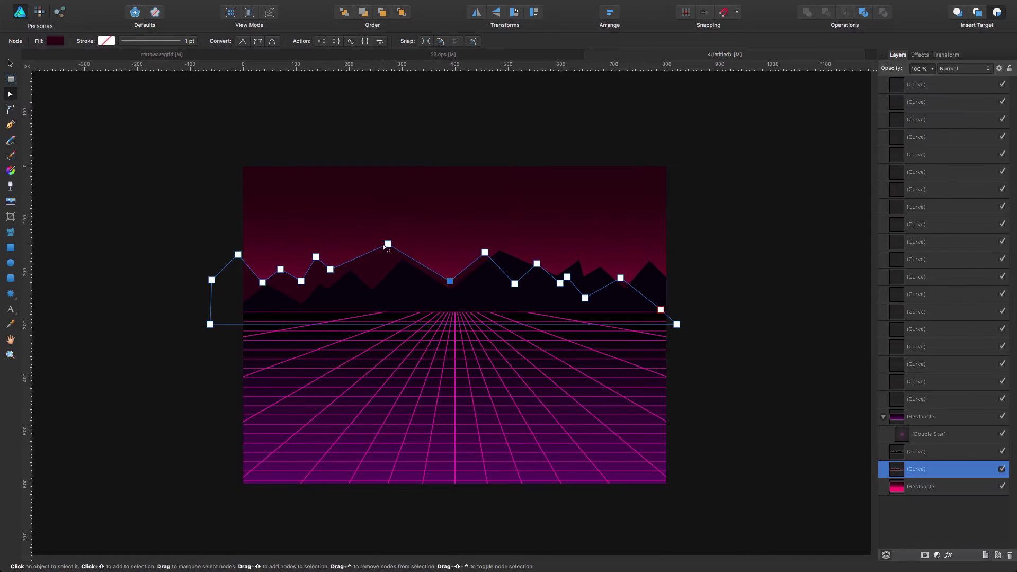
drag(330, 269, 329, 276)
drag(385, 248, 375, 259)
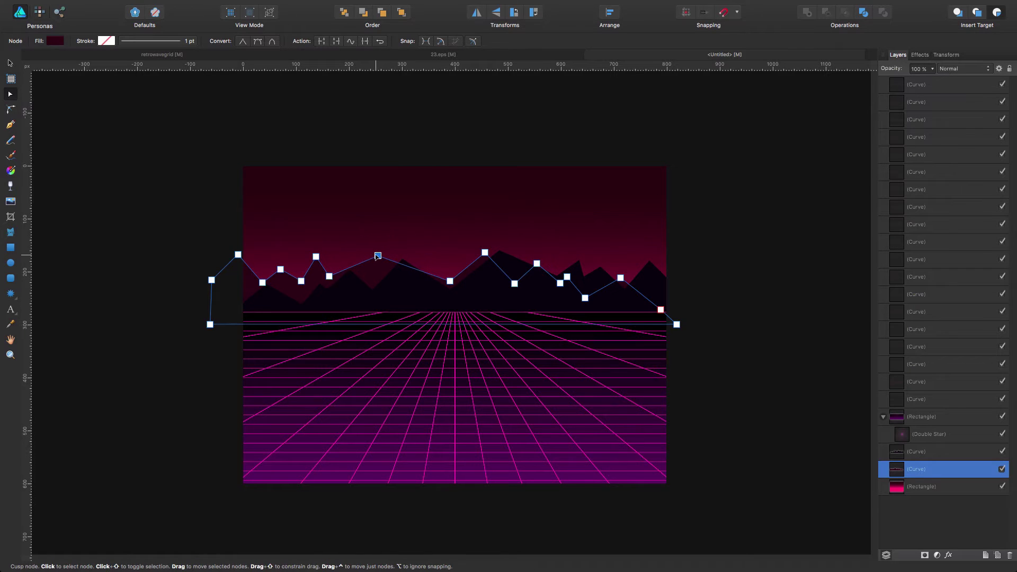
- Pull a front-range peak to the left, then duplicate the mountain curve
click(494, 255)
click(481, 256)
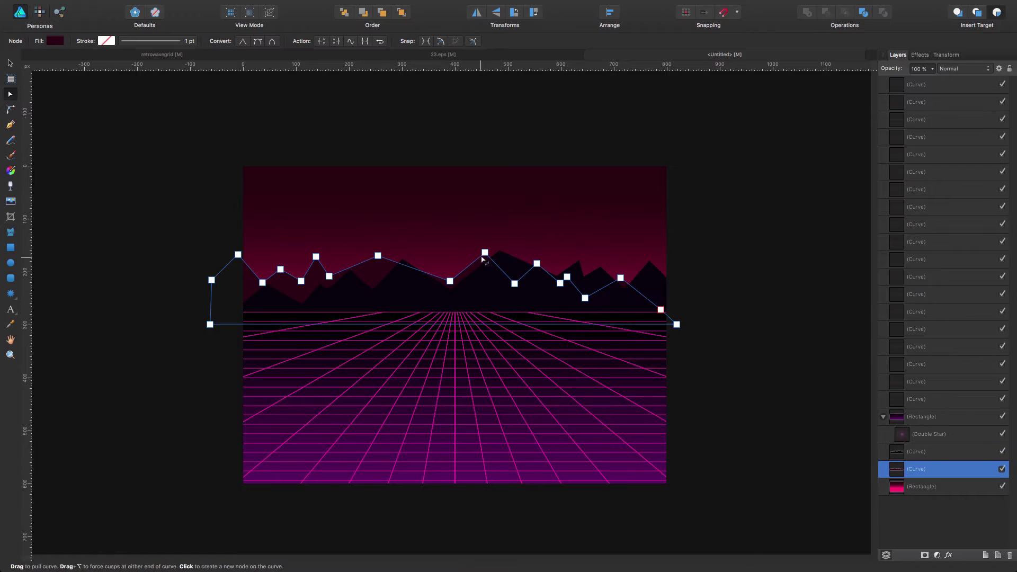
drag(484, 253, 471, 255)
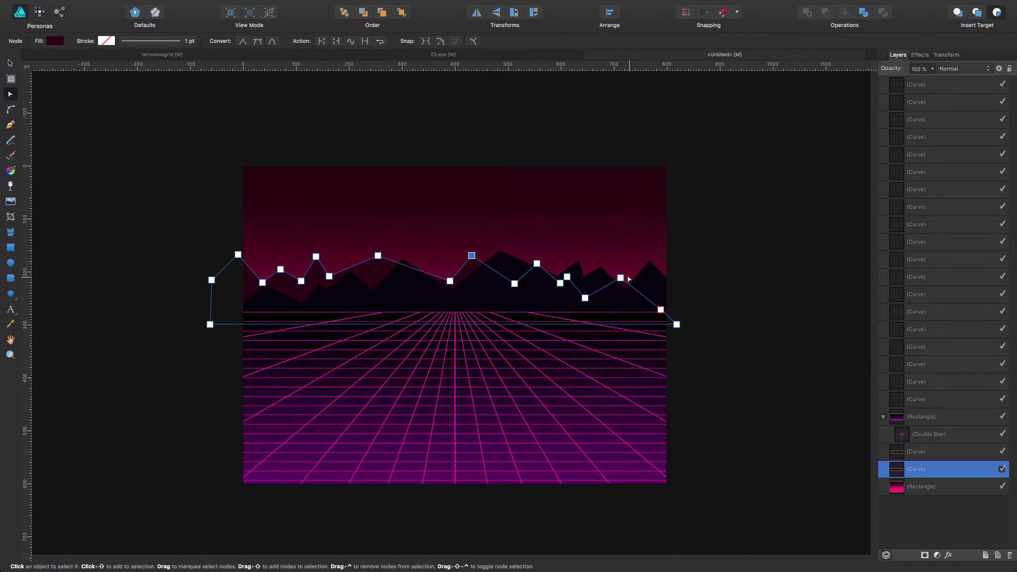
click(771, 307)
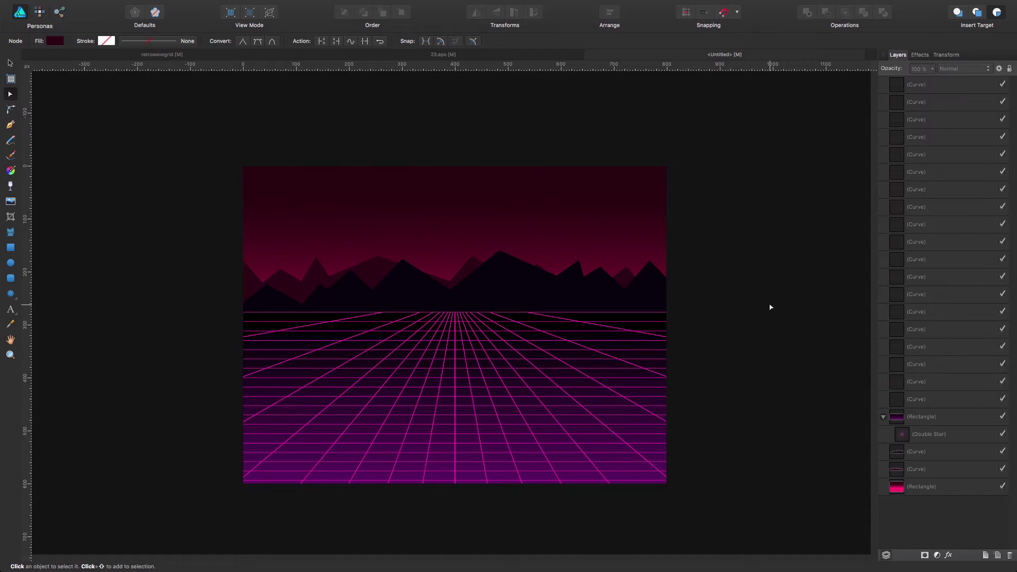
click(465, 268)
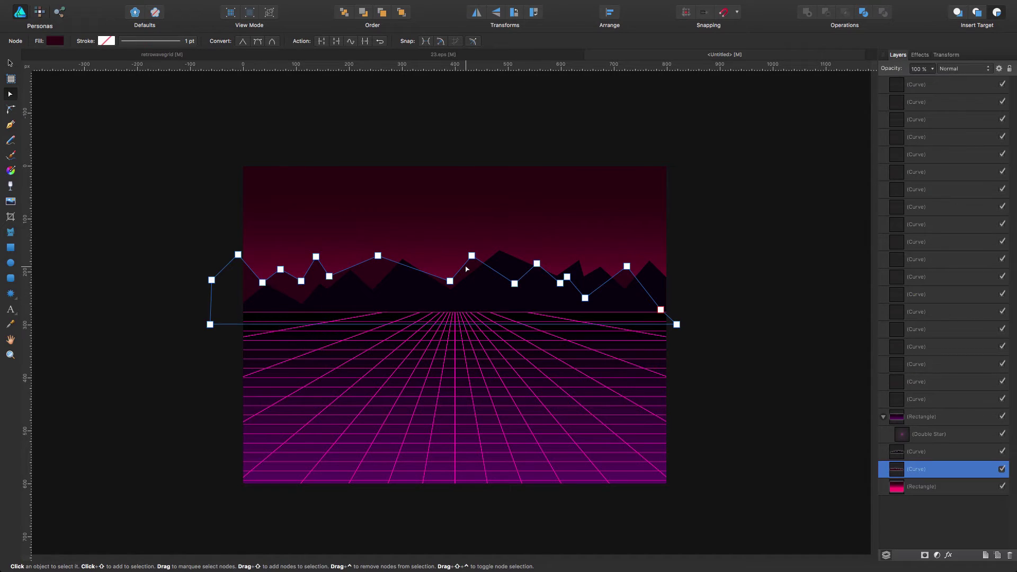
key(super+j)
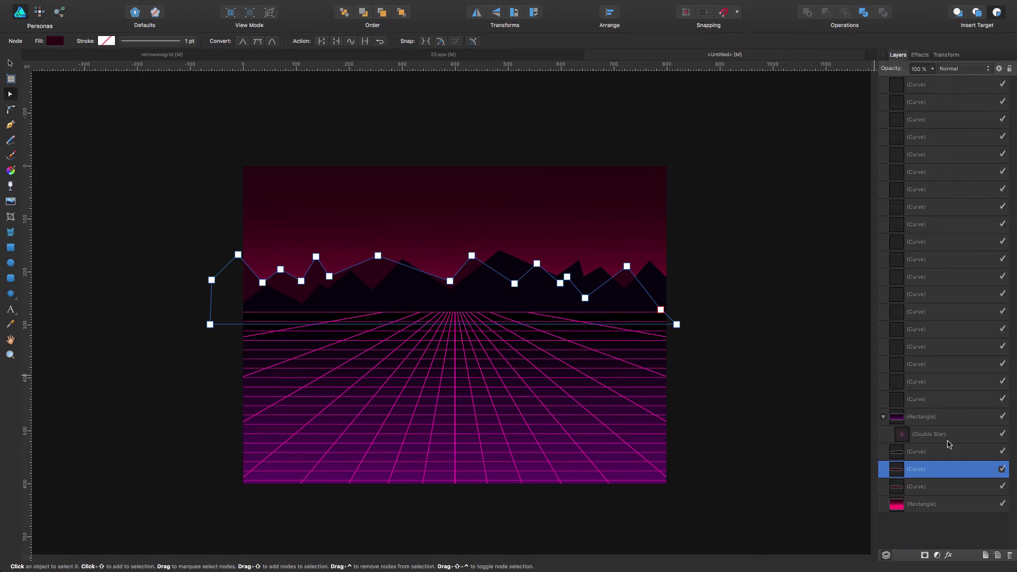
- Nudge the copied mountains up, fill them a lighter dark plum, and mirror horizontally
click(946, 492)
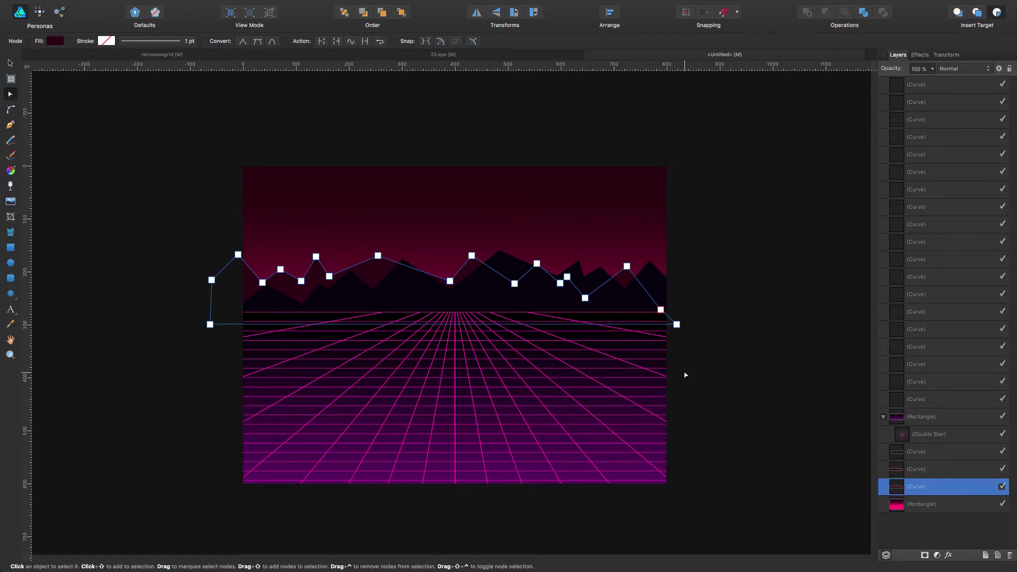
key(v)
key(shift+Up)
key(shift+Up)
key(shift+Up)
key(shift+Up)
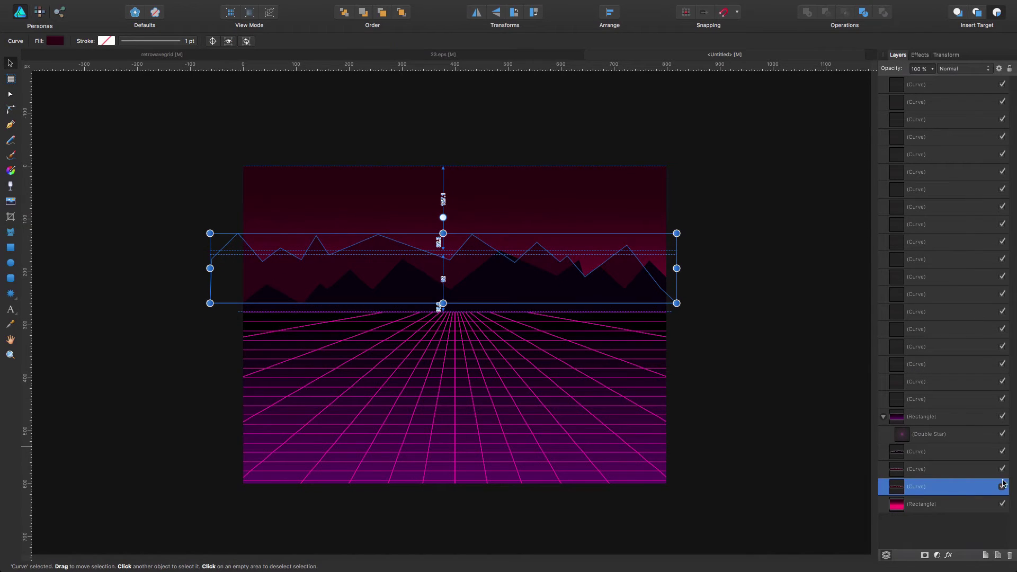
click(1002, 485)
click(1004, 488)
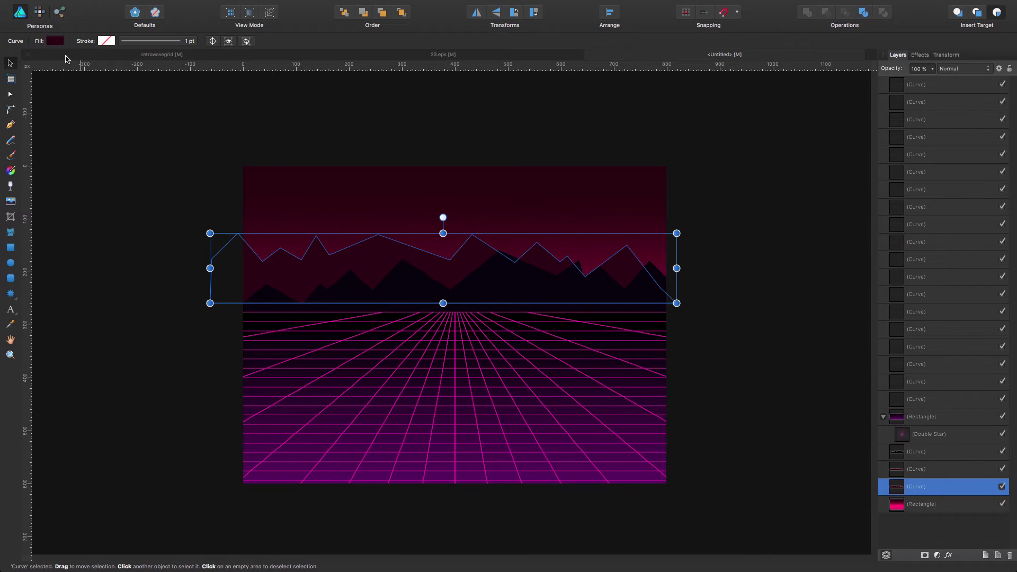
click(55, 41)
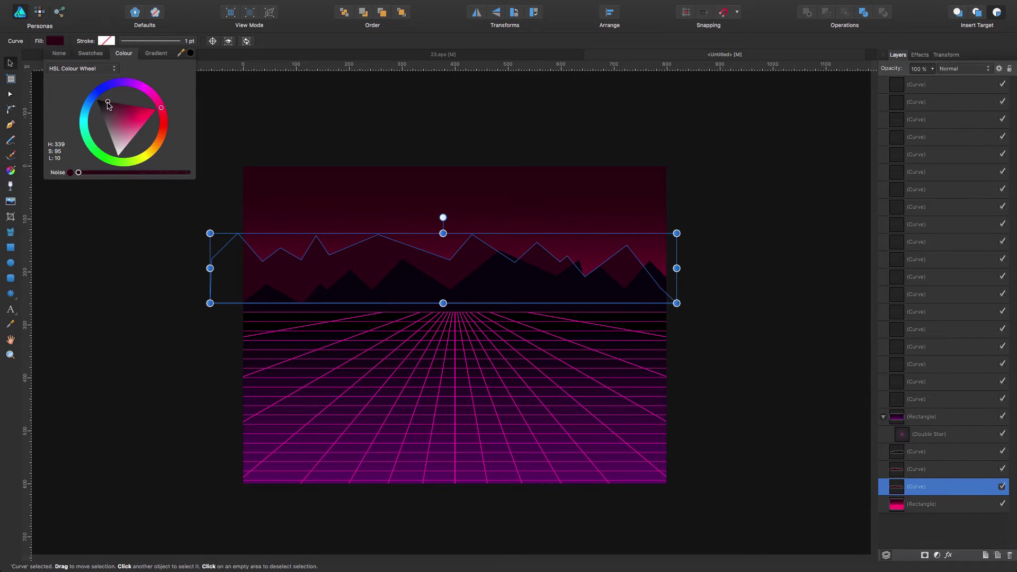
mouse_move(107, 103)
mouse_down()
mouse_move(152, 94)
mouse_move(103, 114)
mouse_up()
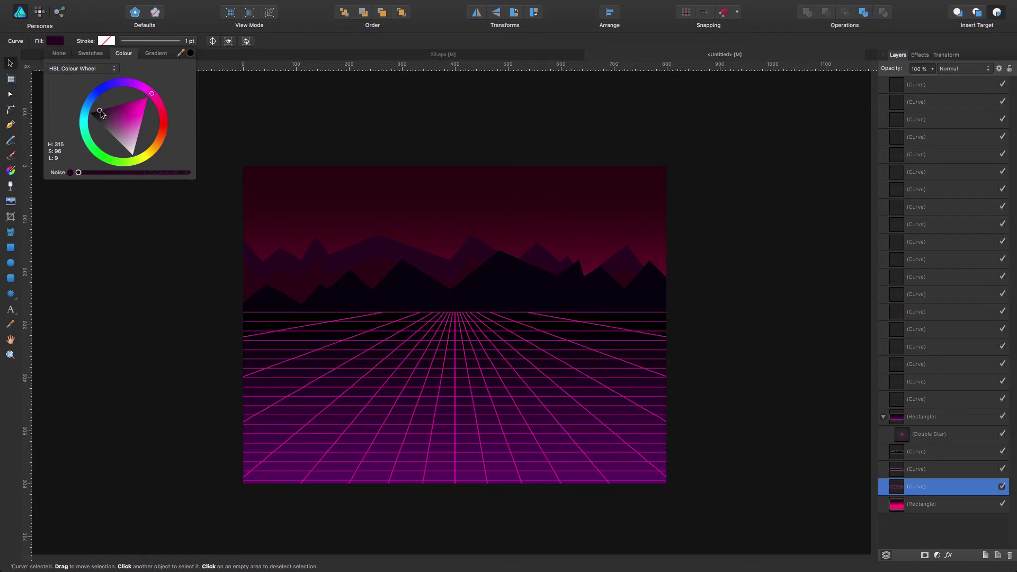
drag(102, 113, 99, 111)
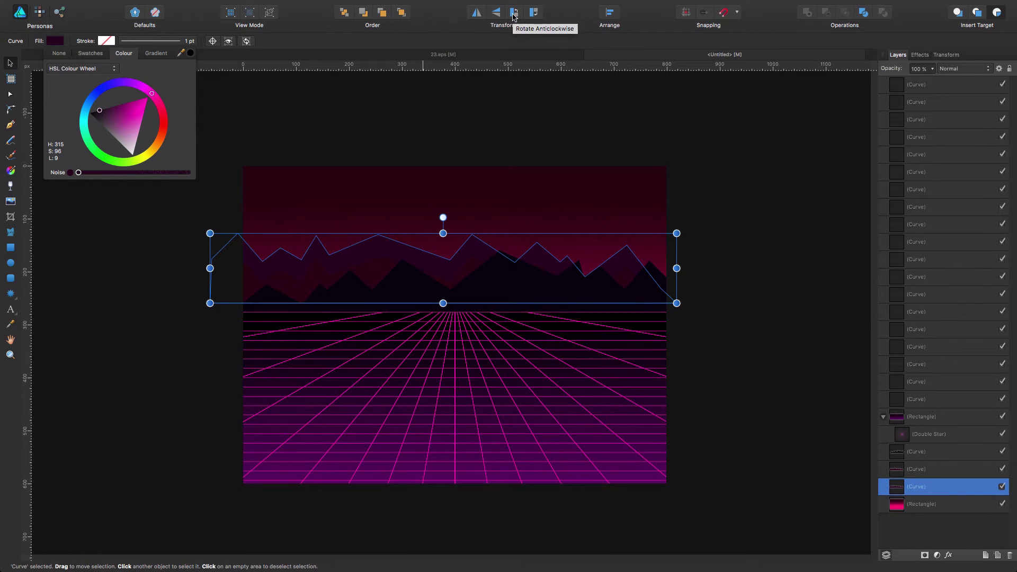
click(477, 13)
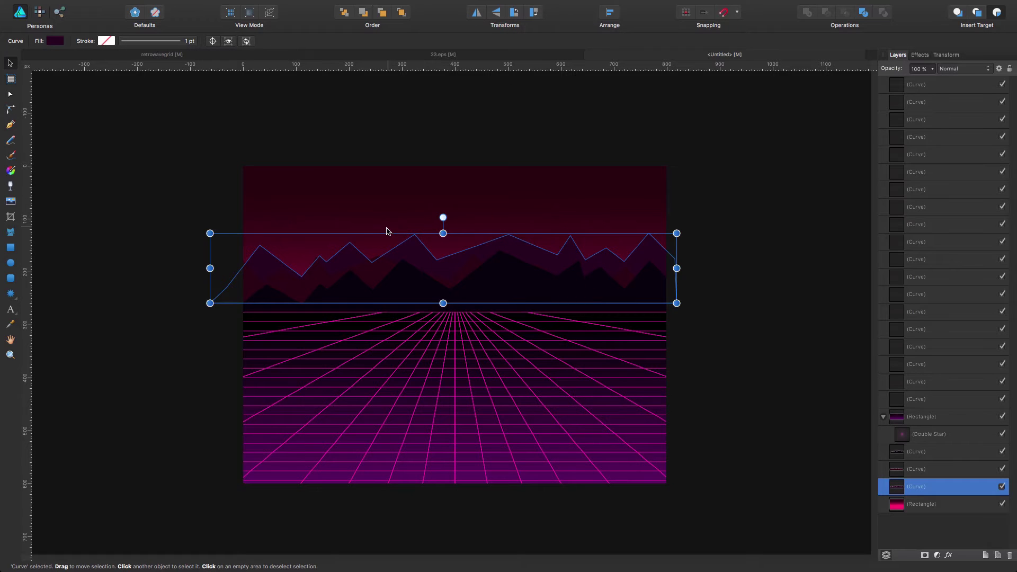
- Reshape the third range's peaks and valleys by dragging its nodes
key(a)
drag(415, 234, 407, 238)
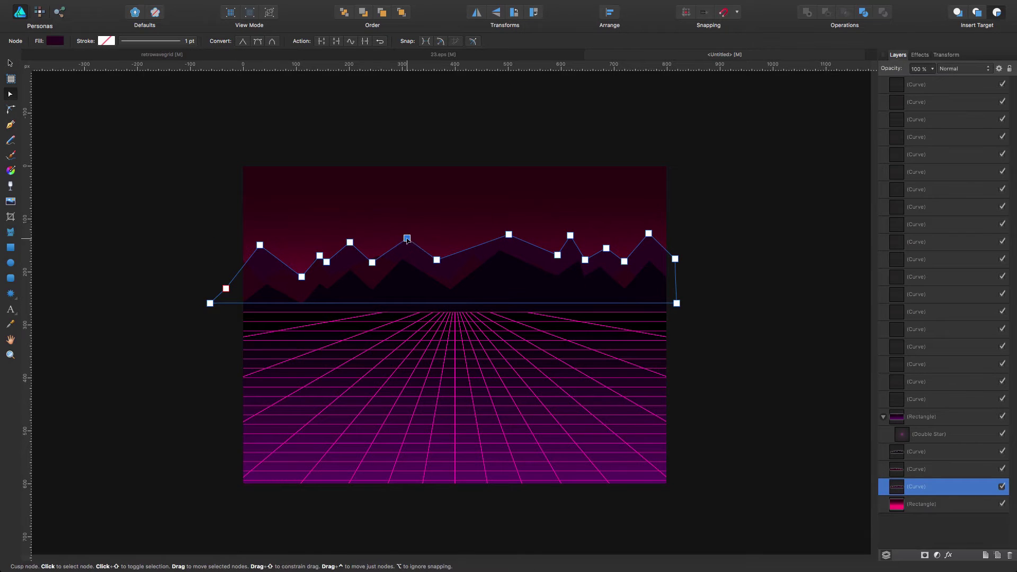
drag(508, 234, 483, 237)
mouse_move(557, 259)
mouse_down()
mouse_move(540, 278)
mouse_move(568, 241)
mouse_up()
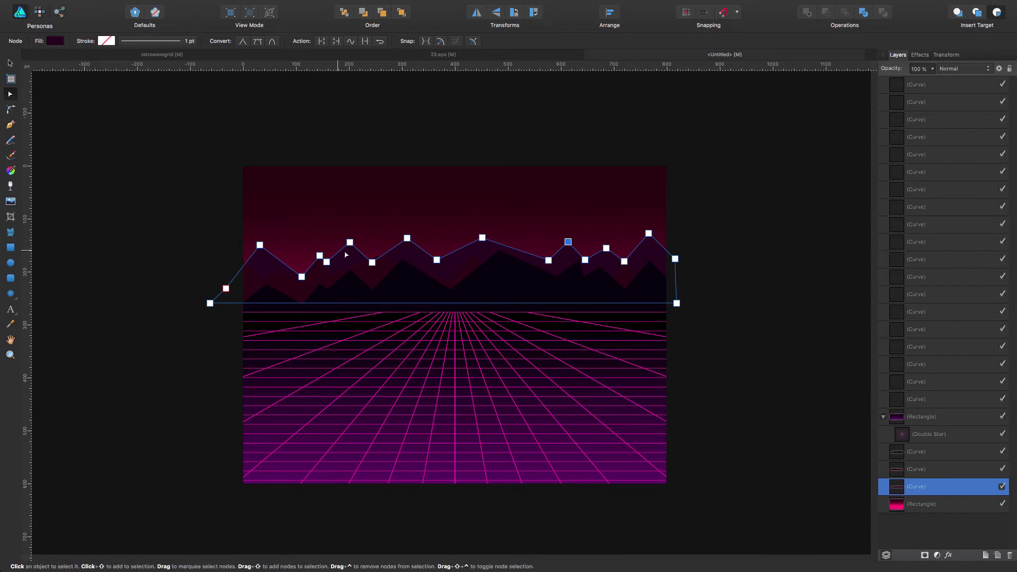
drag(326, 261, 256, 249)
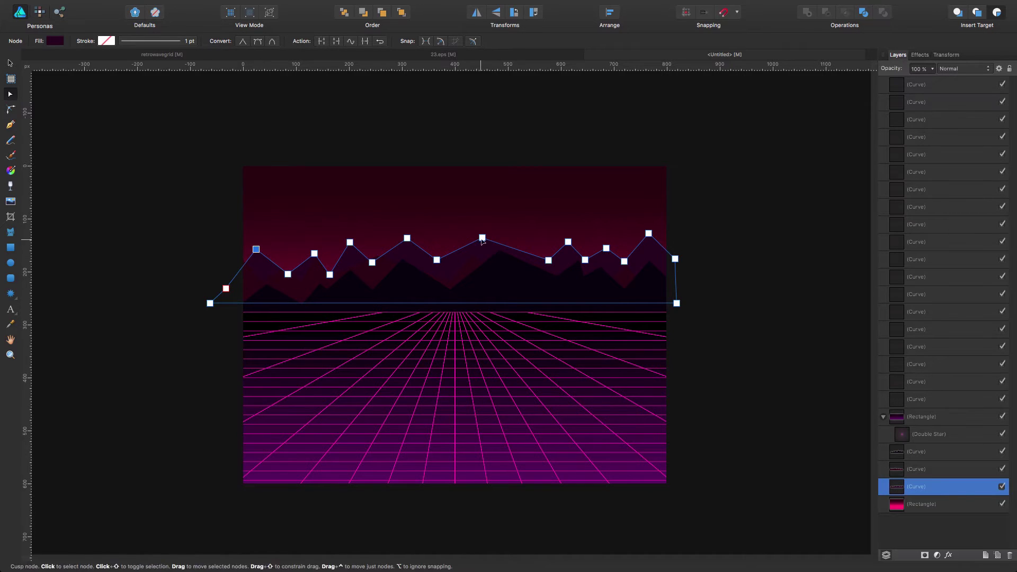
drag(483, 240, 492, 237)
drag(436, 260, 442, 272)
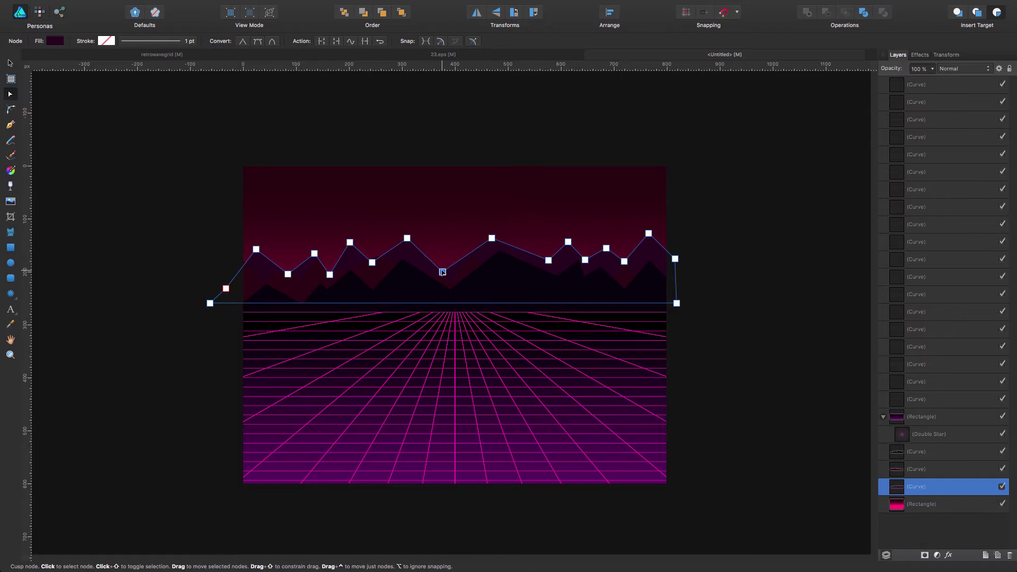
drag(406, 238, 379, 274)
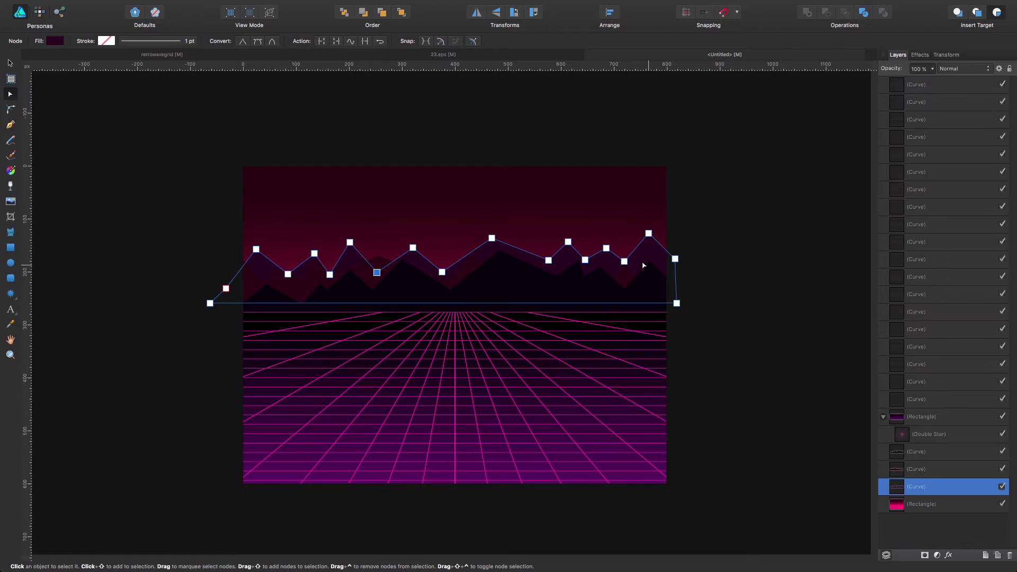
drag(626, 262, 627, 265)
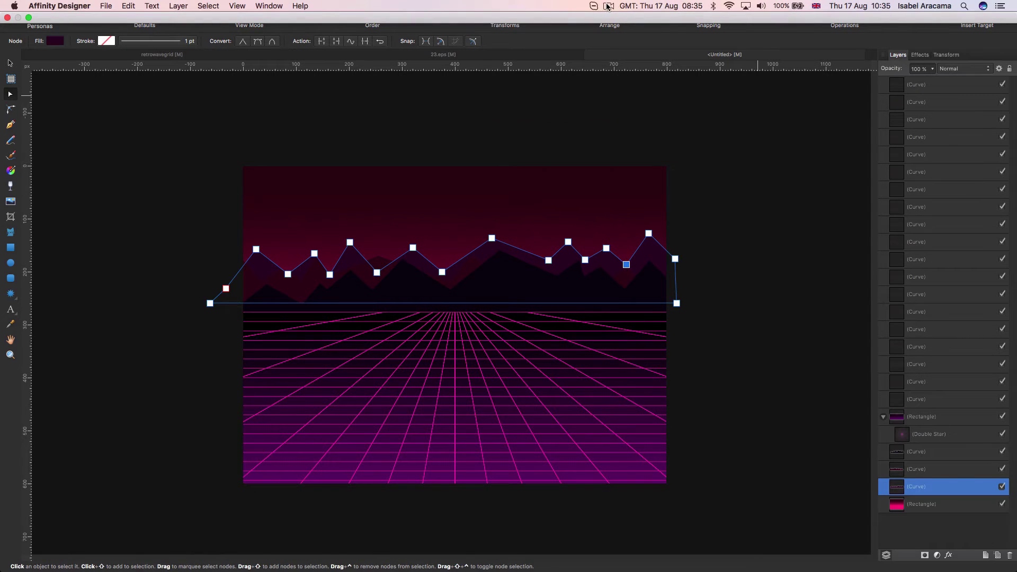
click(608, 6)
- Move the sky gradient's start to the top edge and raise its pink end toward the mountain peaks
click(578, 30)
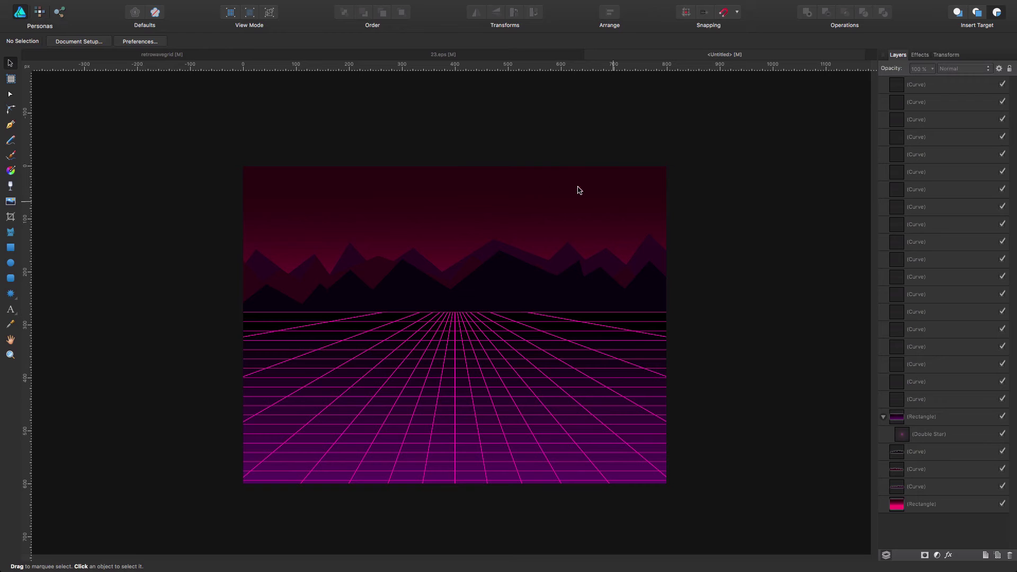
click(544, 208)
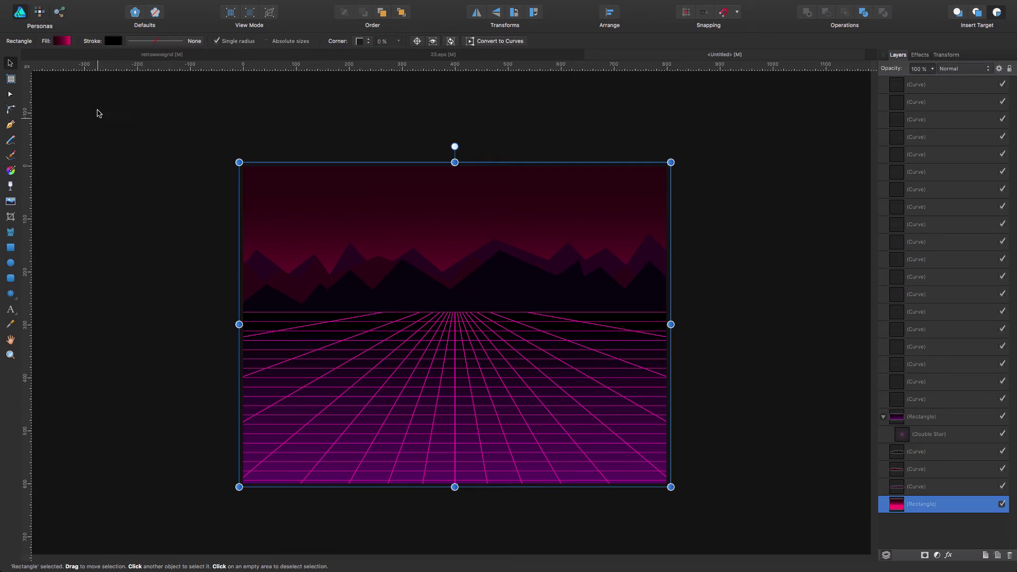
click(10, 169)
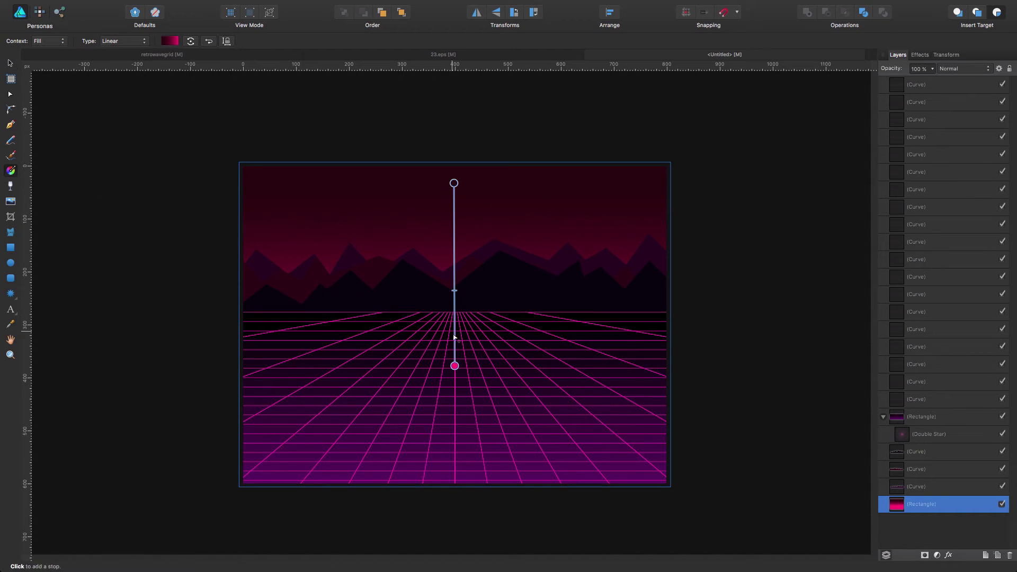
drag(454, 365, 454, 297)
drag(454, 184, 455, 170)
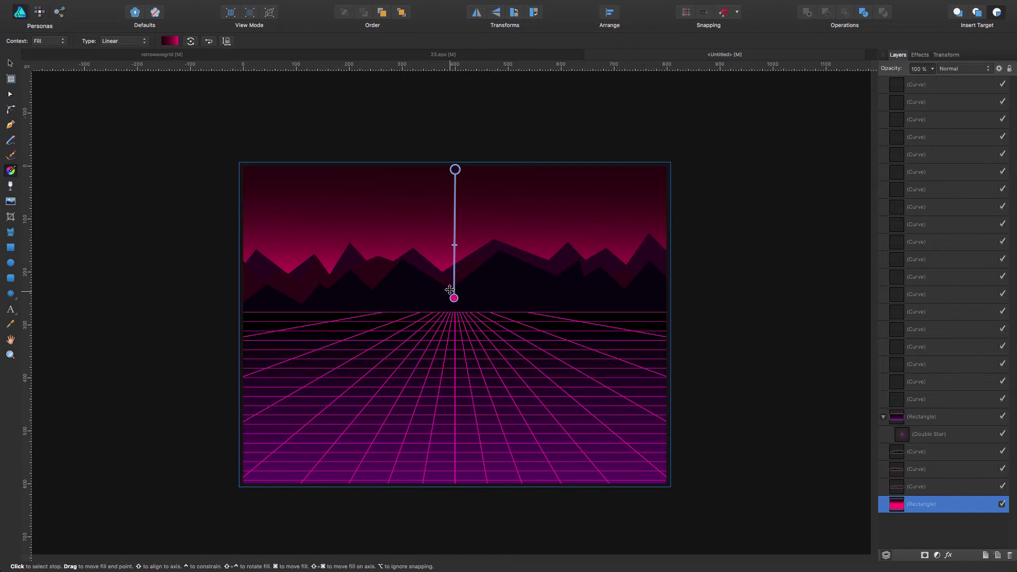
drag(453, 298, 449, 276)
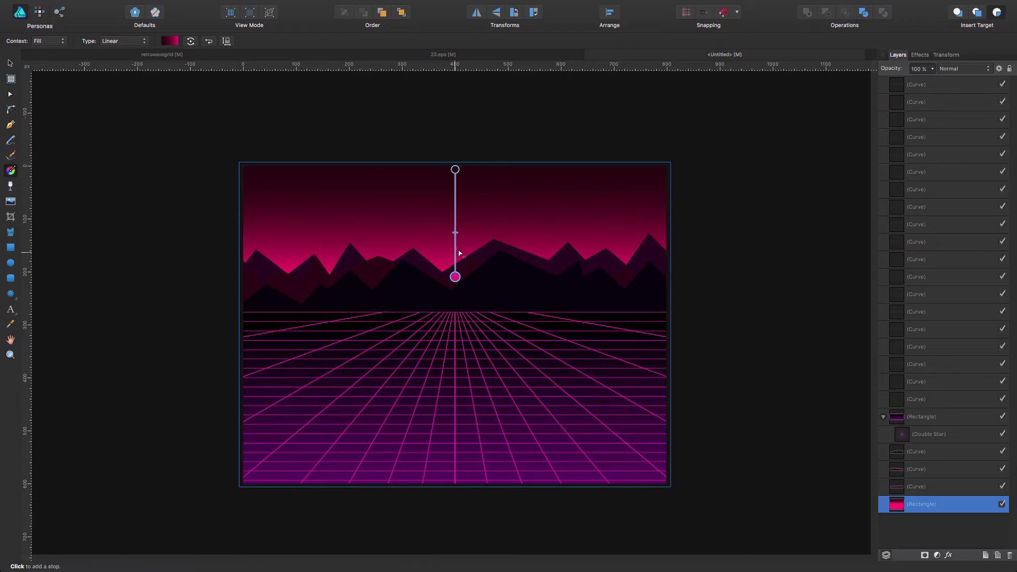
mouse_move(455, 170)
mouse_down()
mouse_move(455, 161)
mouse_move(451, 177)
mouse_up()
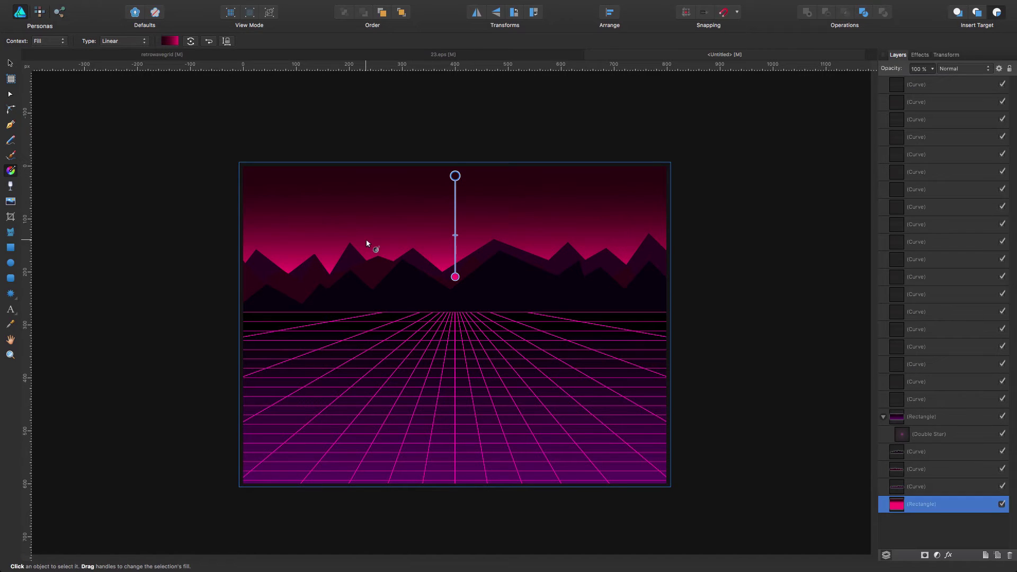
- Lower a back-range peak slightly and pull a front-range node down
key(v)
double_click(494, 249)
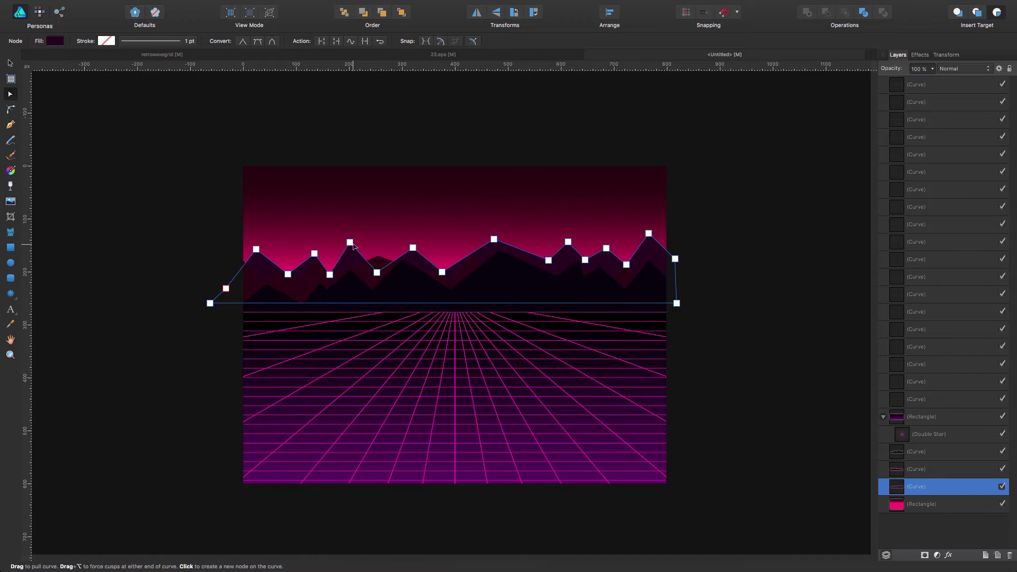
drag(350, 243, 356, 246)
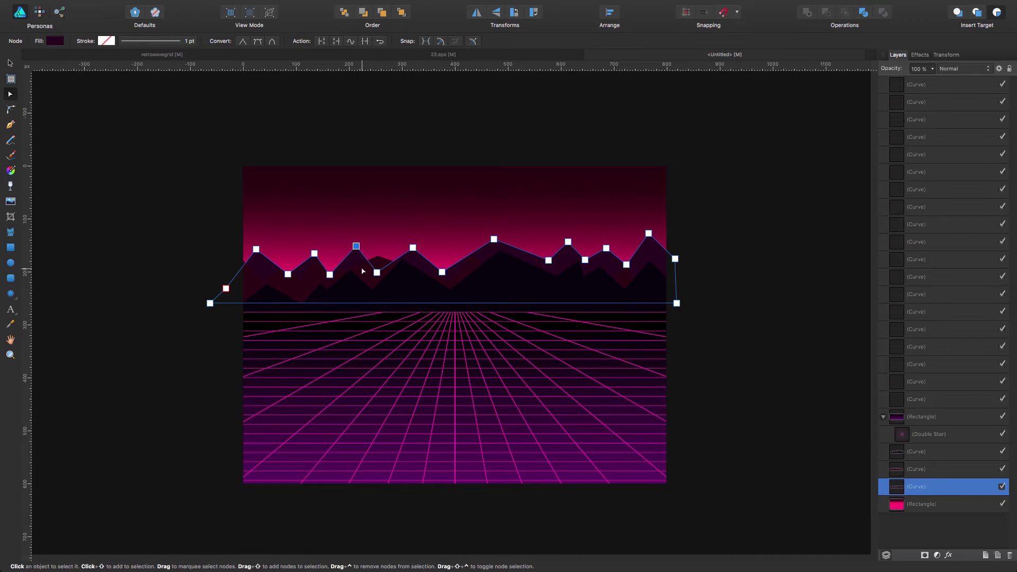
click(436, 286)
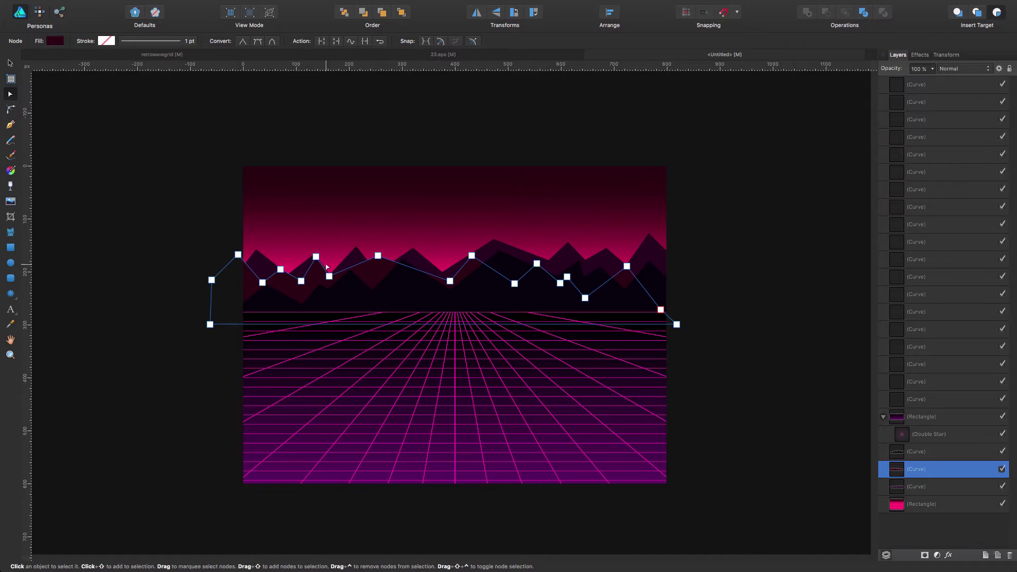
drag(317, 257, 316, 265)
click(700, 281)
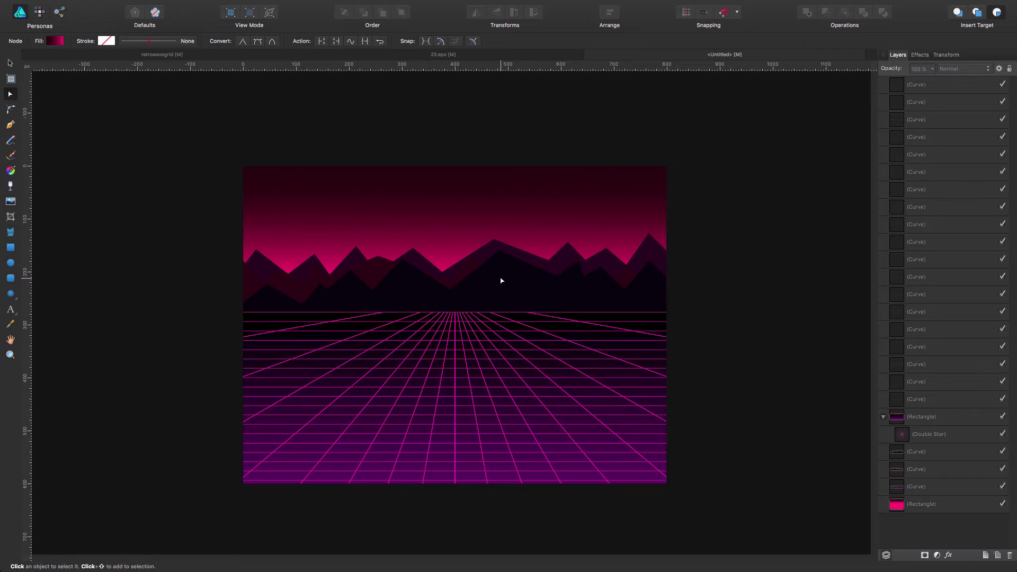
- Nudge one back-range peak node slightly left and down
click(260, 263)
click(261, 251)
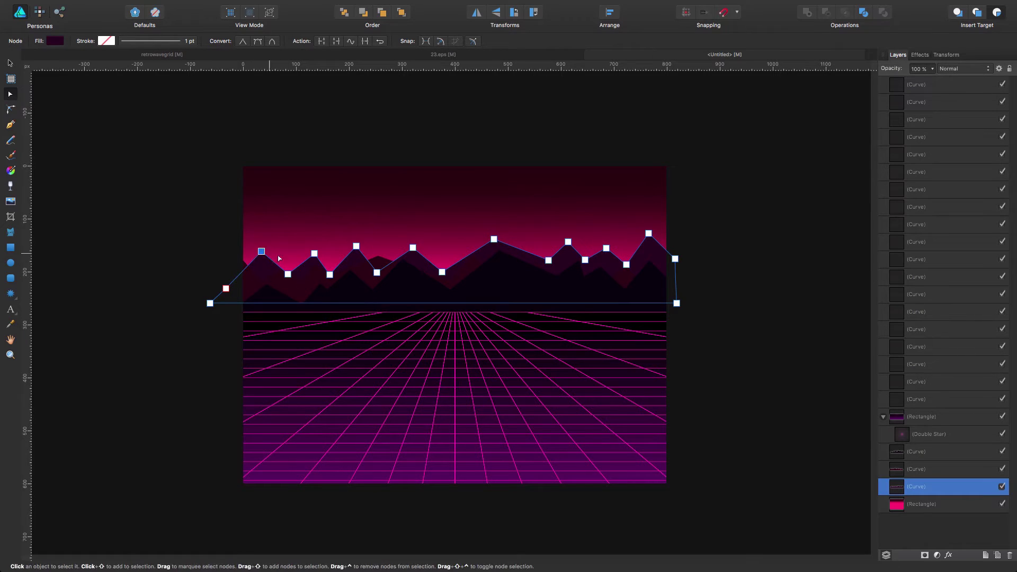
drag(314, 255, 308, 258)
- Give a mountain silhouette a 0.1 px Gaussian Blur in the Effects panel
click(920, 55)
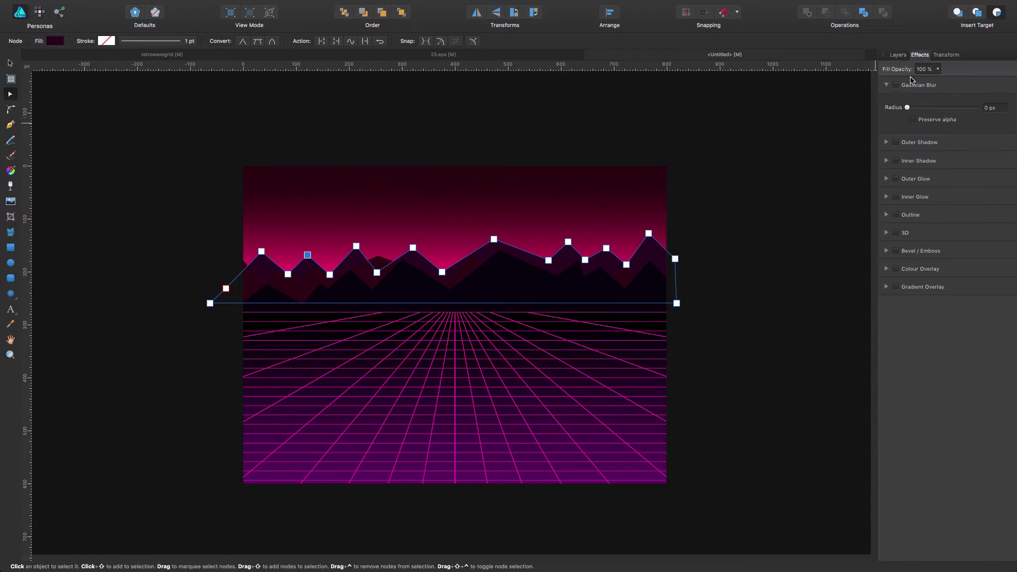
drag(907, 107, 912, 109)
click(757, 228)
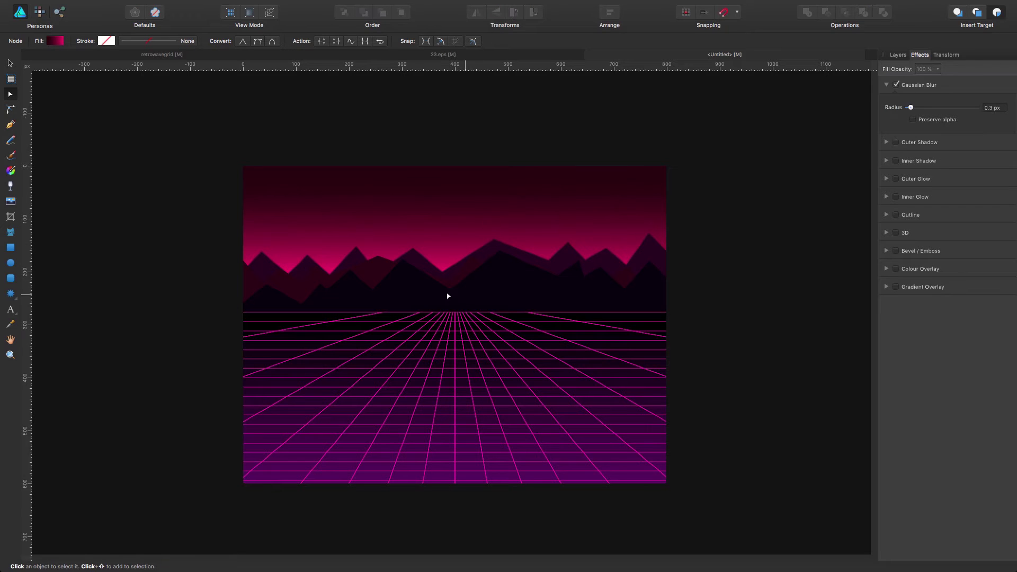
click(369, 274)
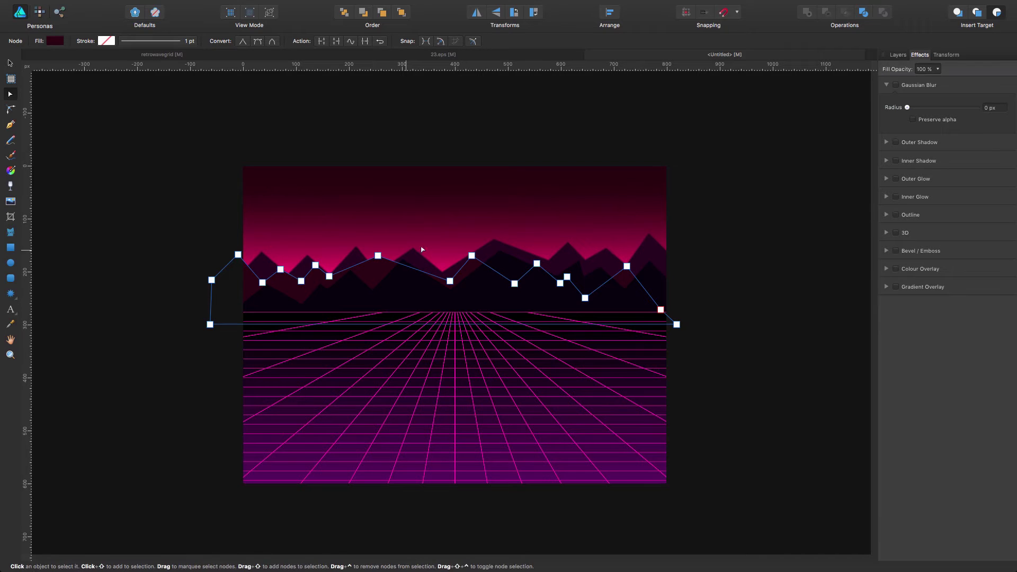
click(789, 250)
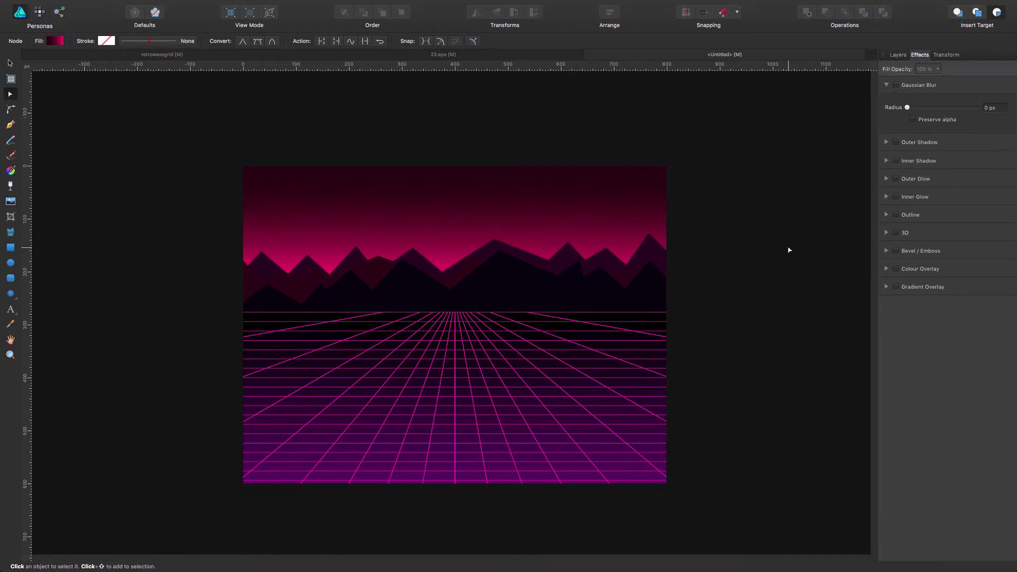
click(378, 266)
click(987, 108)
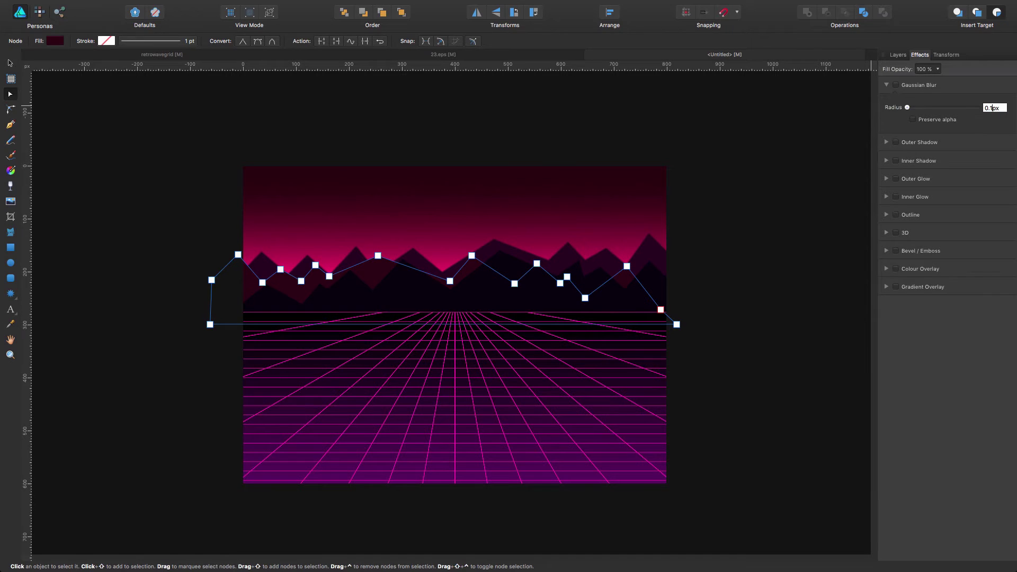
text(0.1px)
key(Return)
click(716, 255)
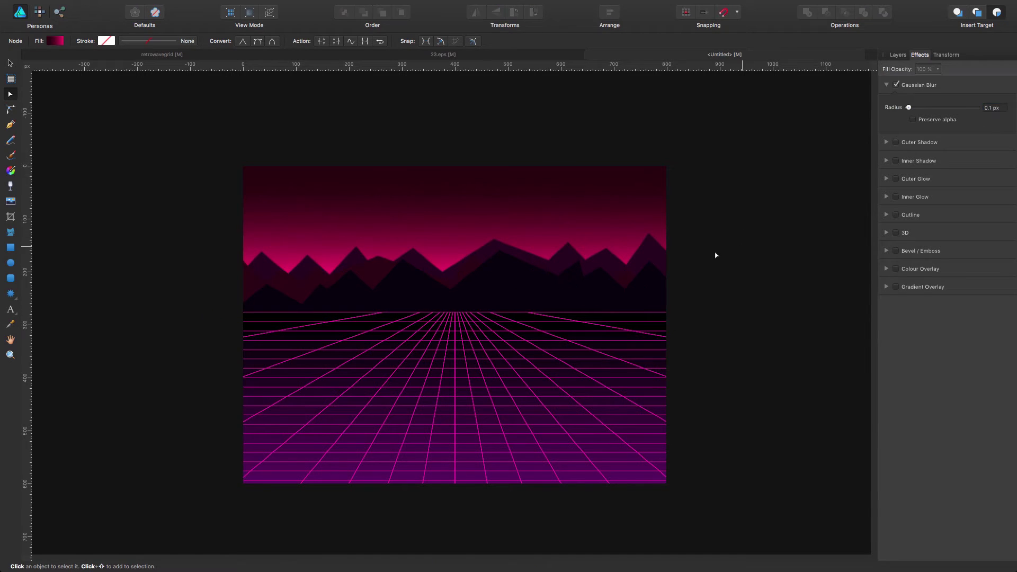
- Pull a point on another mountain ridge slightly lower
click(464, 272)
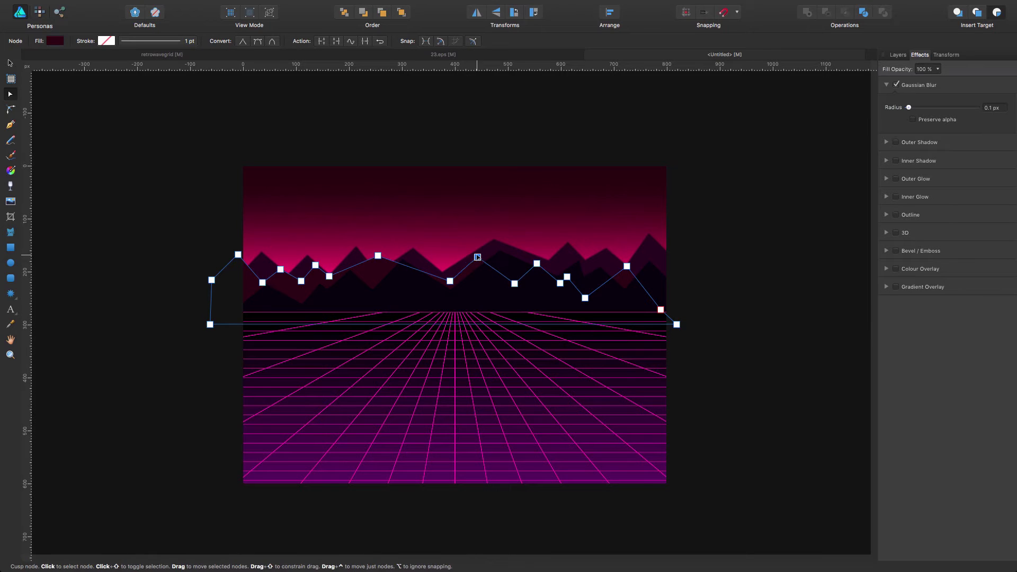
click(478, 256)
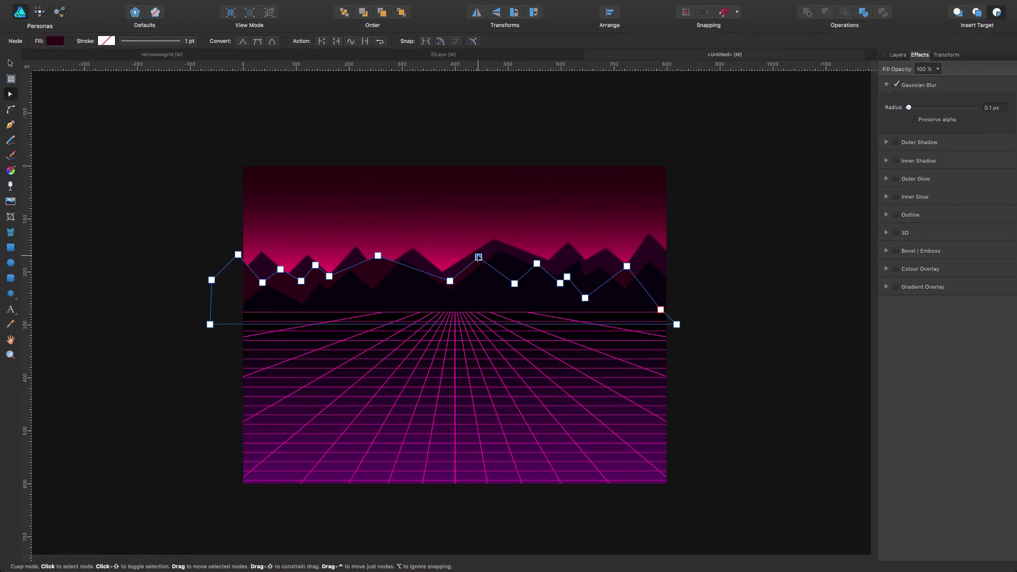
click(562, 280)
click(569, 260)
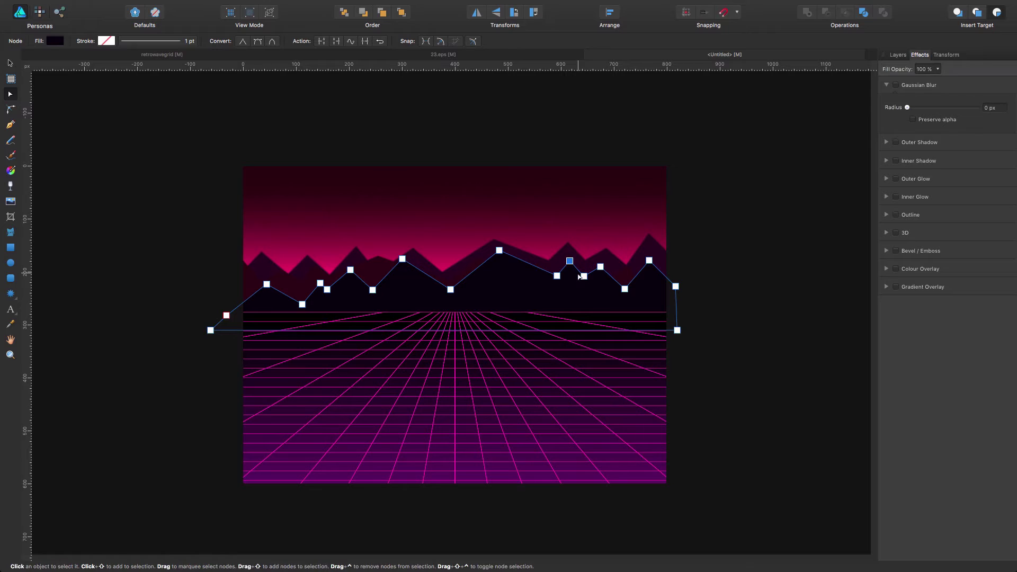
drag(584, 276, 583, 282)
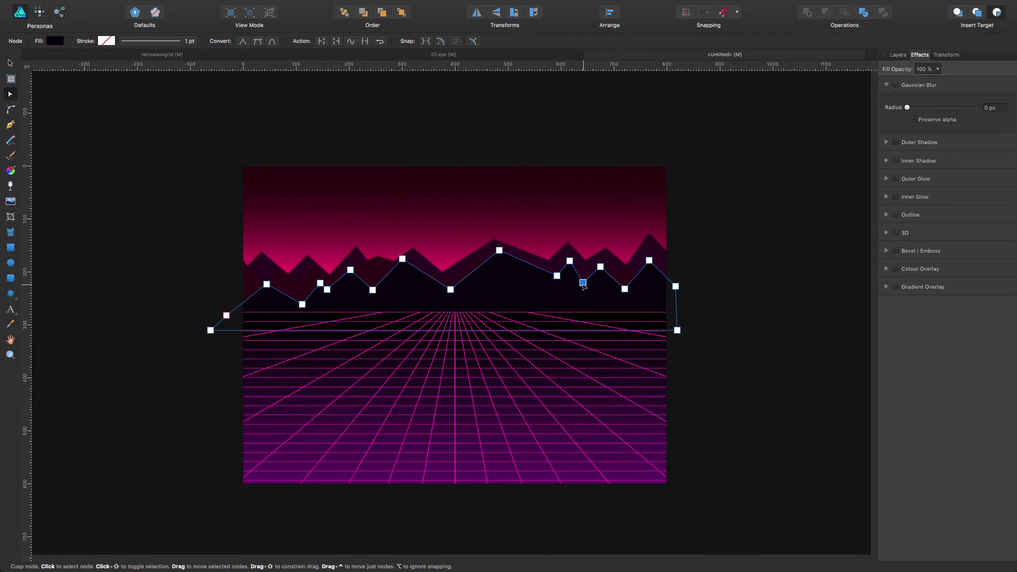
click(738, 281)
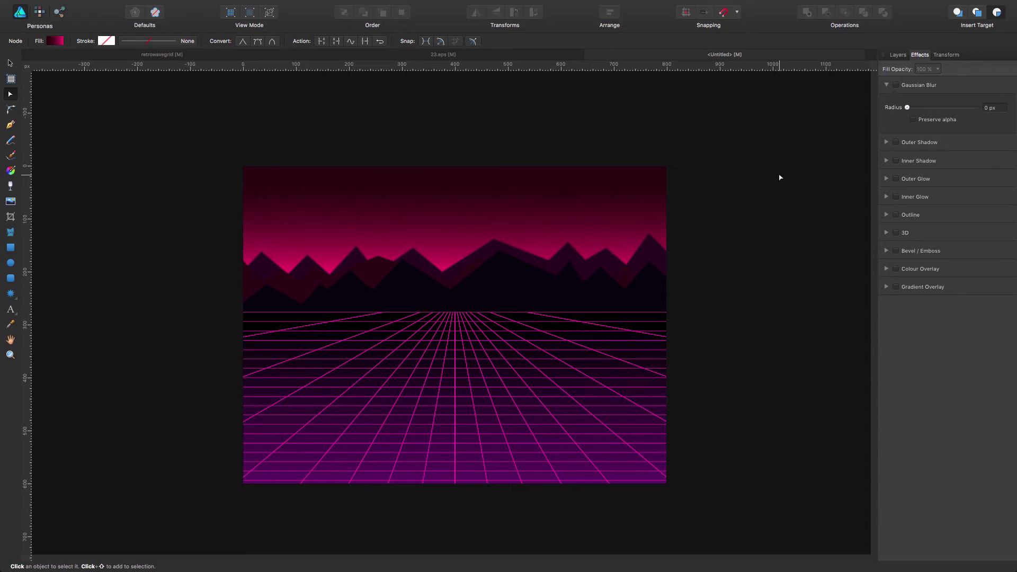
- Move the rear ridge's peak and valley nodes, delete two points, and raise one into a tall peak
click(360, 254)
drag(386, 275, 428, 257)
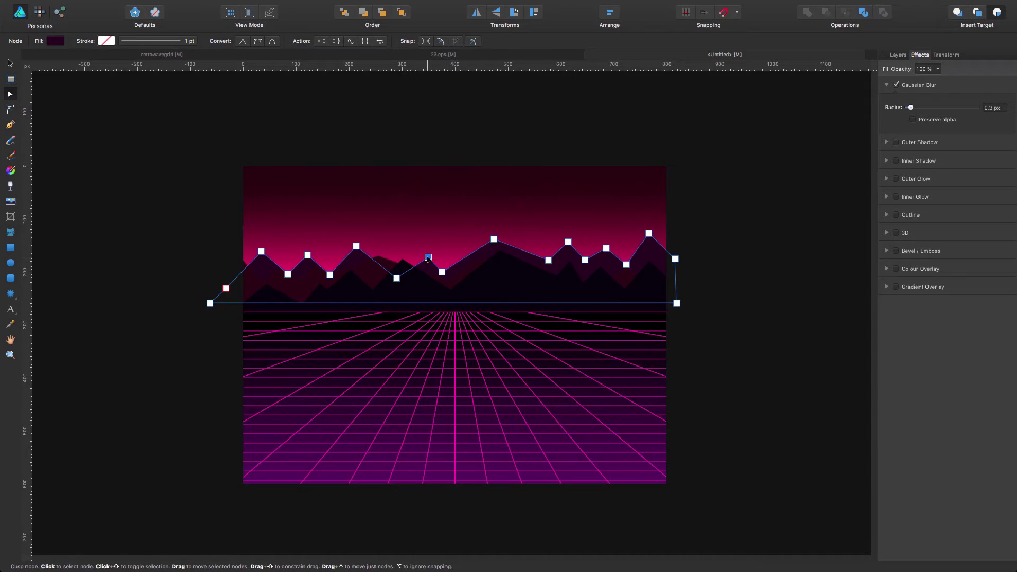
mouse_move(356, 246)
mouse_down()
mouse_move(357, 236)
mouse_move(365, 243)
mouse_up()
click(307, 255)
key(Delete)
drag(329, 275, 332, 227)
click(364, 242)
key(Delete)
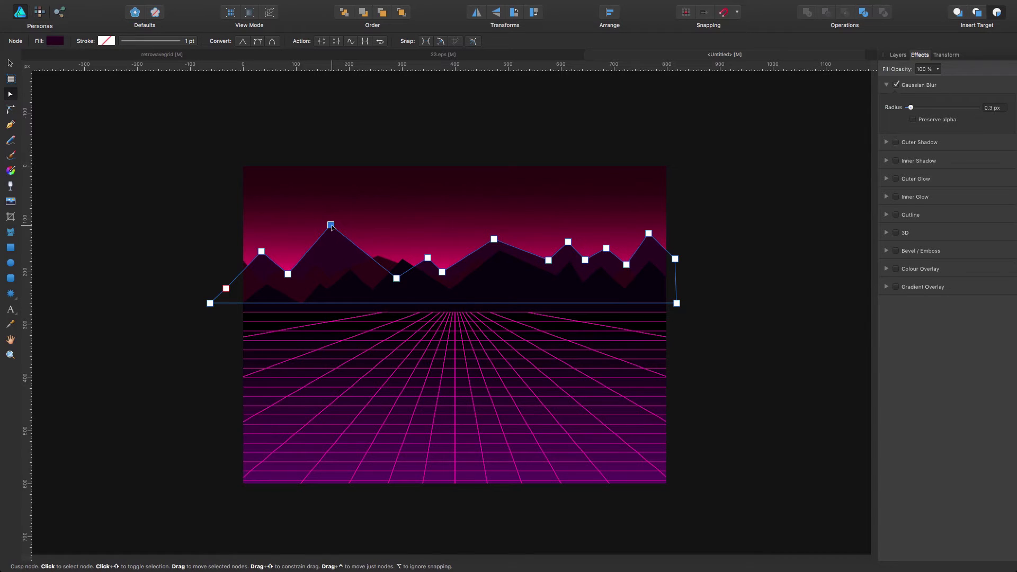
drag(493, 239, 500, 238)
click(755, 281)
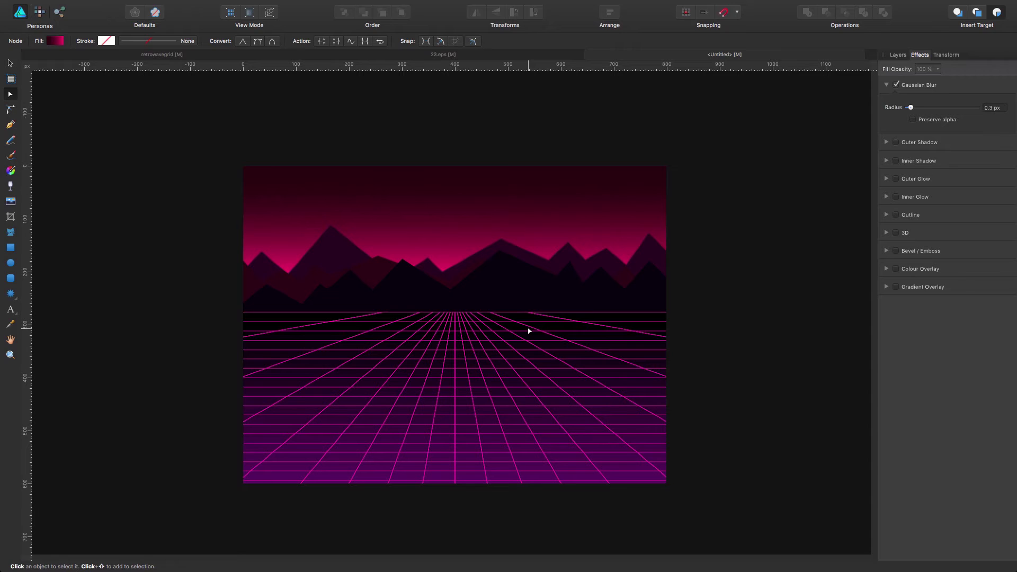
- Group the 19 grid lines together with the grid background rectangle
click(525, 359)
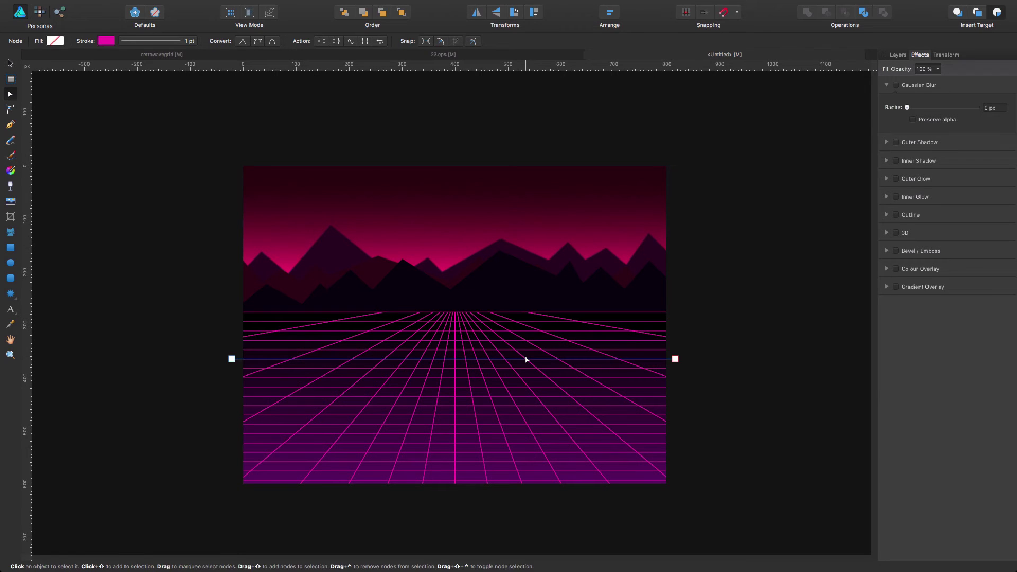
click(12, 64)
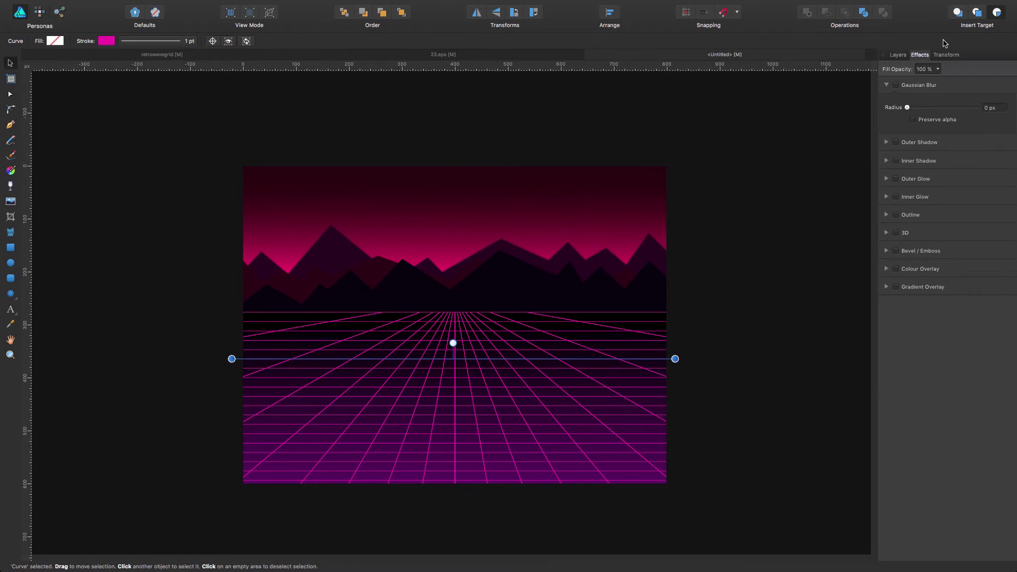
click(898, 55)
click(953, 417)
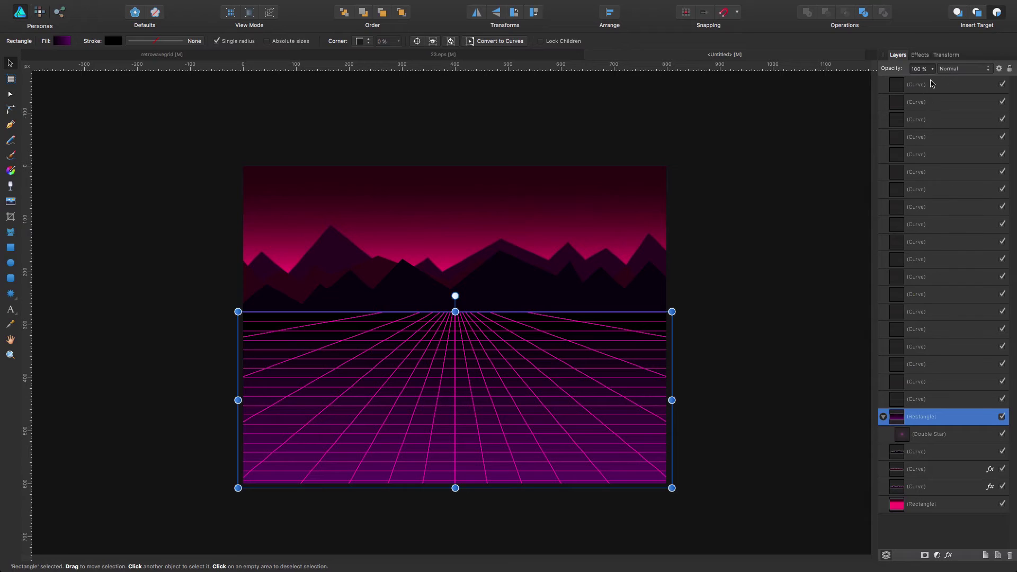
click(930, 84)
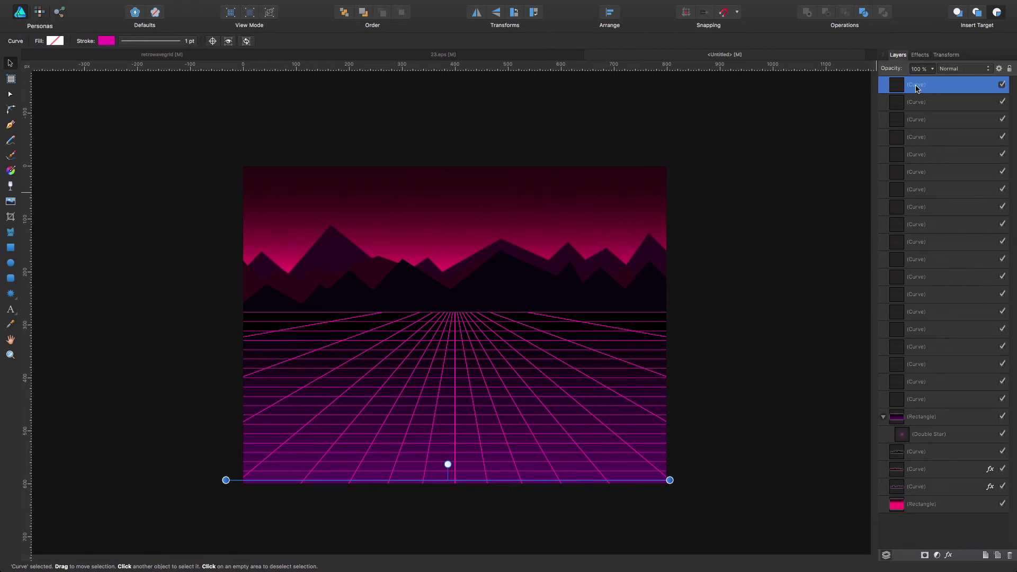
shift+click(945, 400)
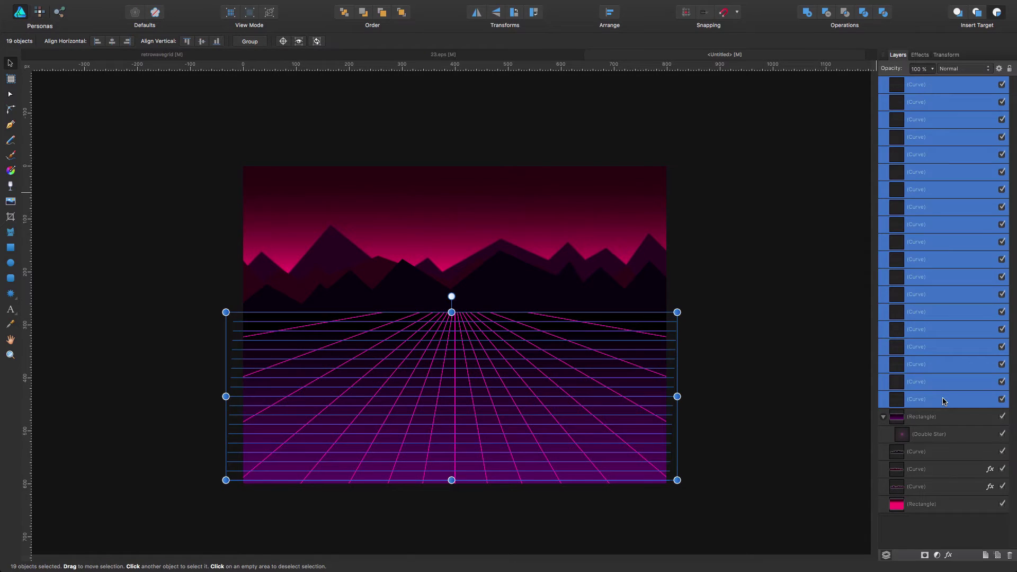
key(super+g)
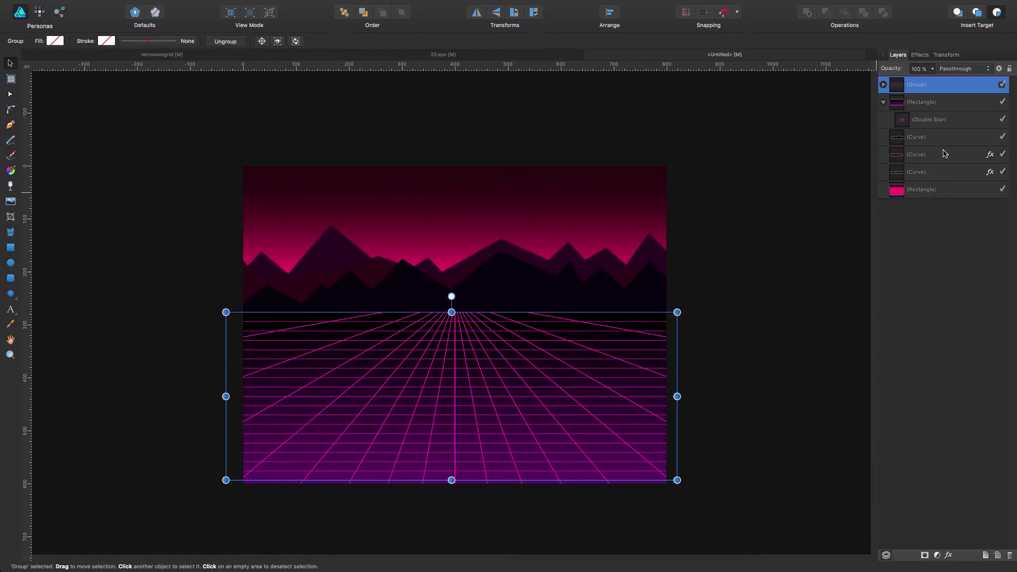
shift+click(932, 121)
key(super+alt+0)
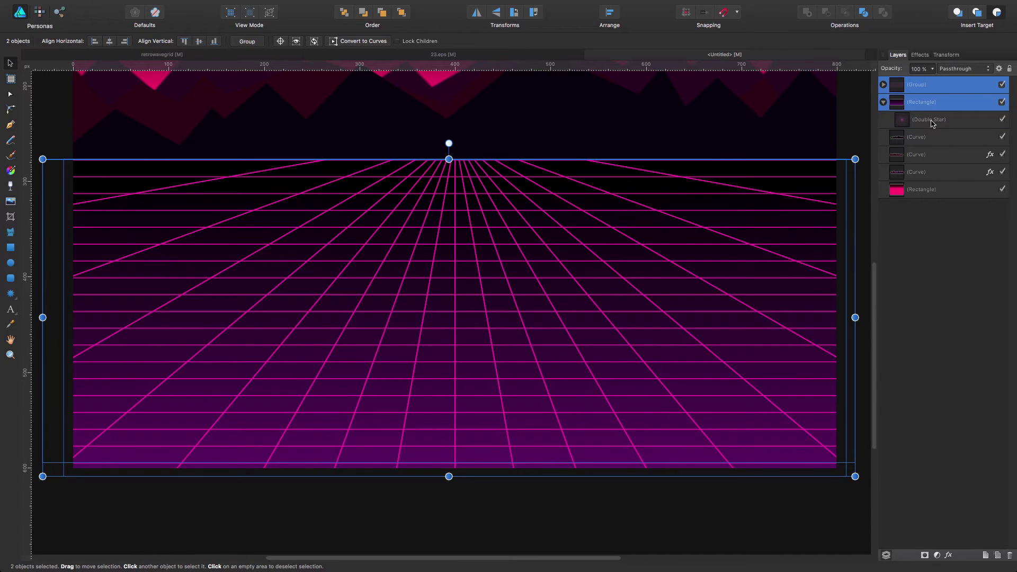
key(super+g)
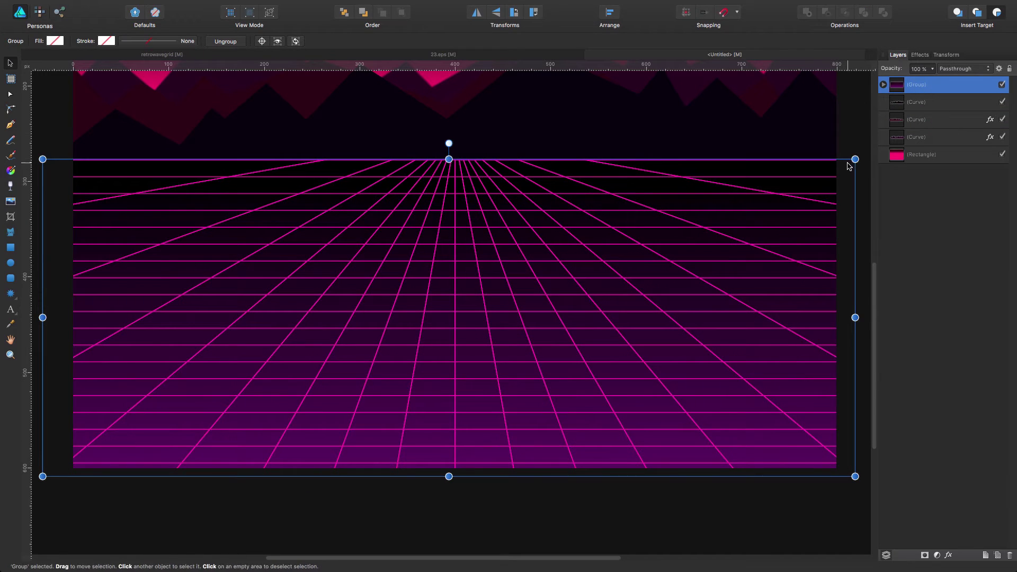
- Move the grid group down and shift all three mountain silhouettes down over the pink band
drag(847, 166, 789, 222)
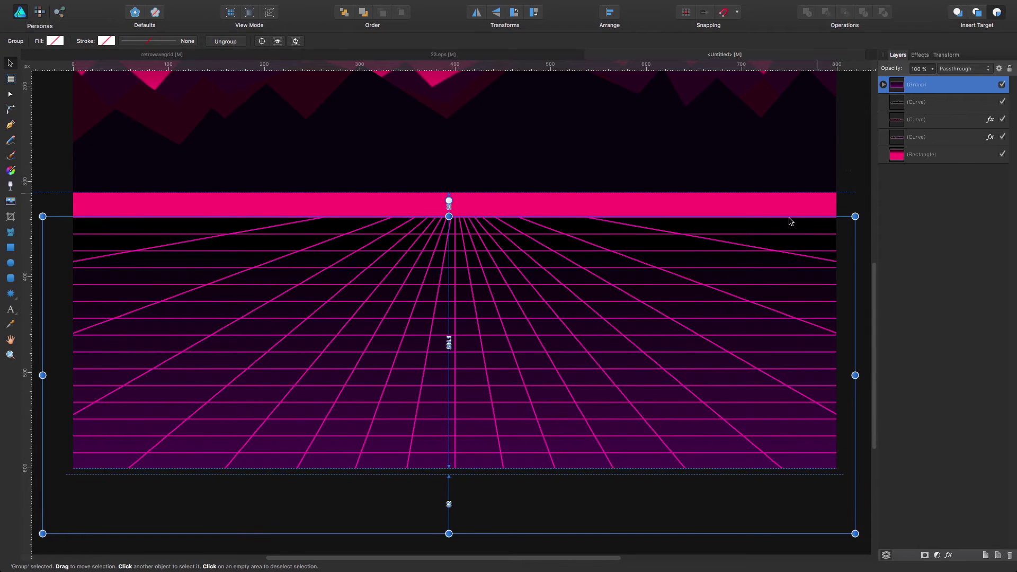
key(super+0)
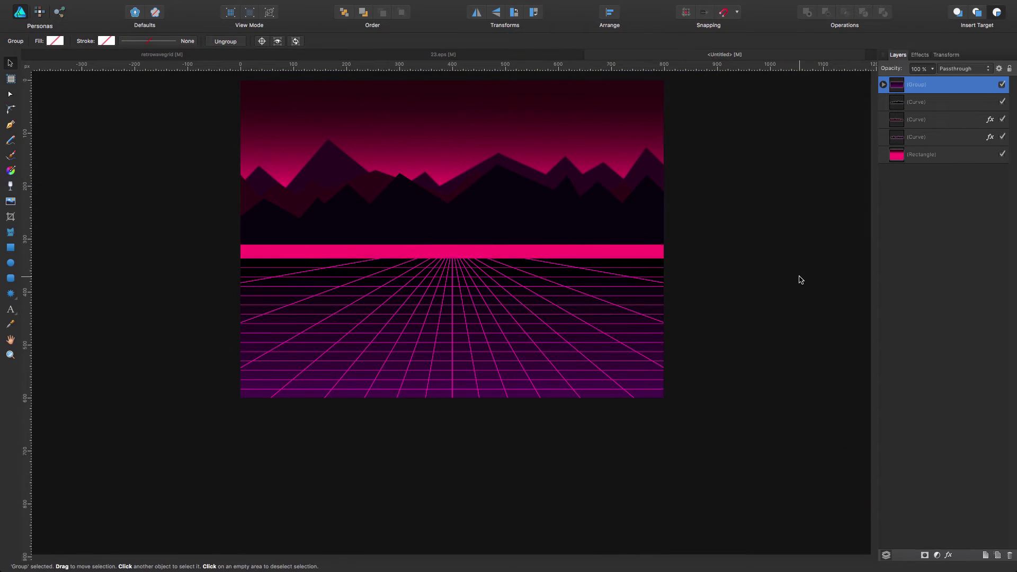
scroll(801, 280, up, 2)
drag(160, 150, 724, 275)
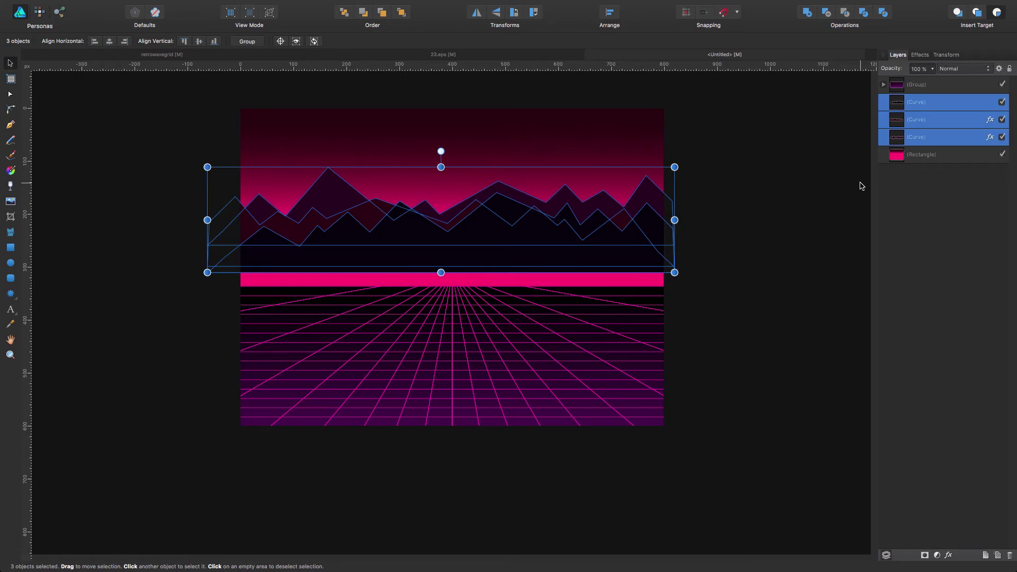
key(shift+Down)
key(shift+Down)
key(shift+Down)
click(742, 275)
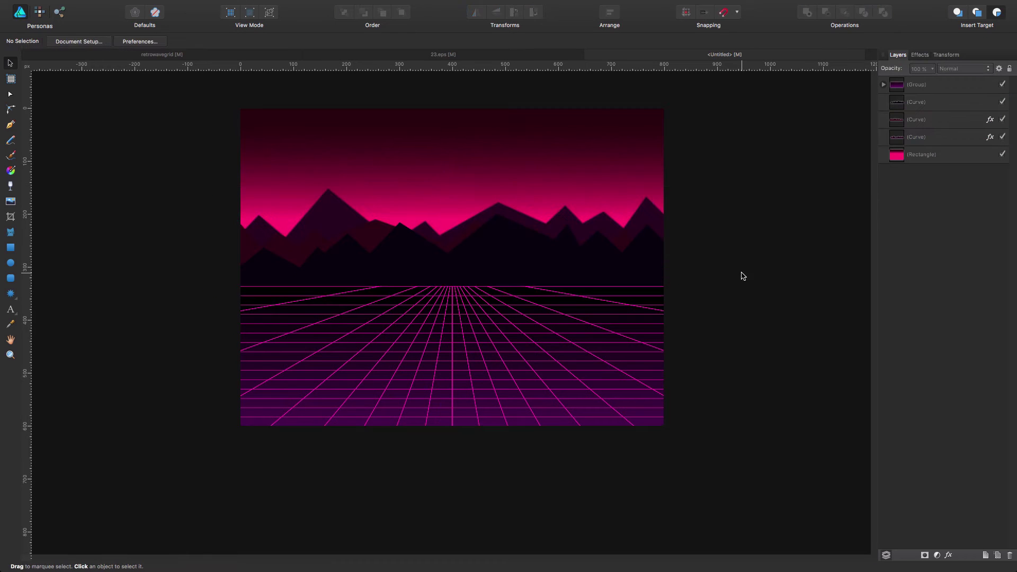
- Stretch the sky gradient so its pink glow reaches down to the mountain tops
click(484, 162)
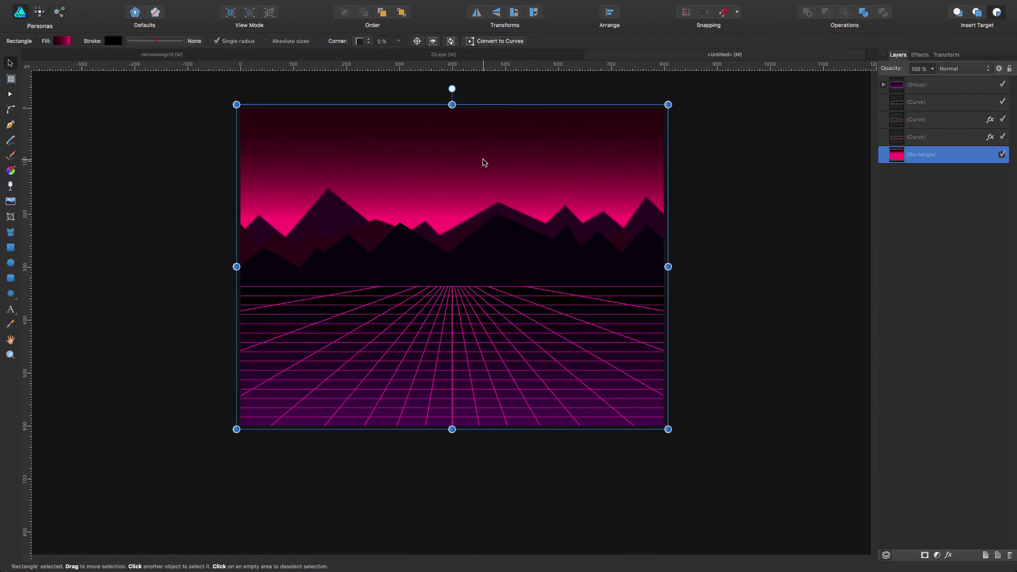
click(10, 170)
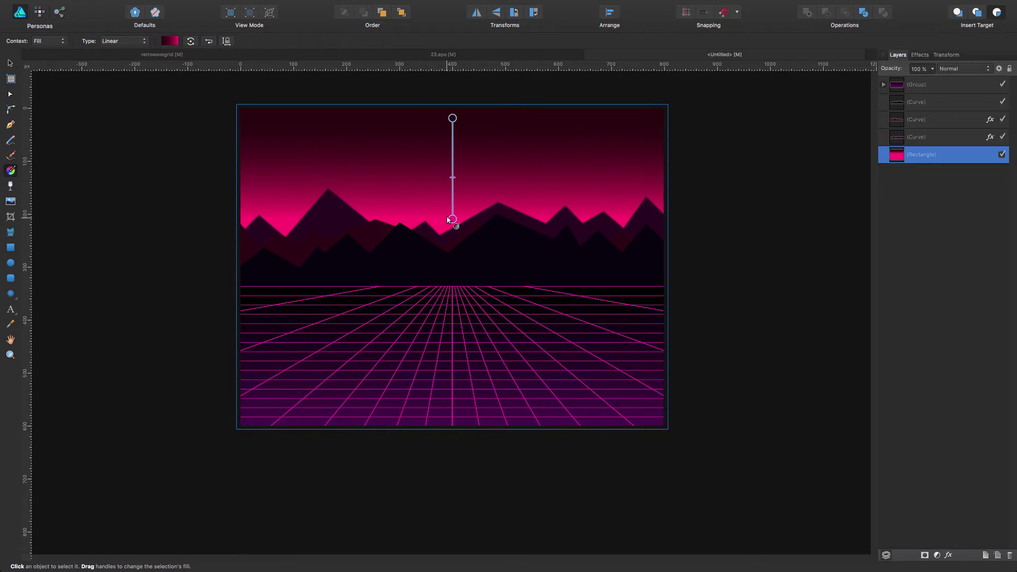
drag(453, 178, 452, 183)
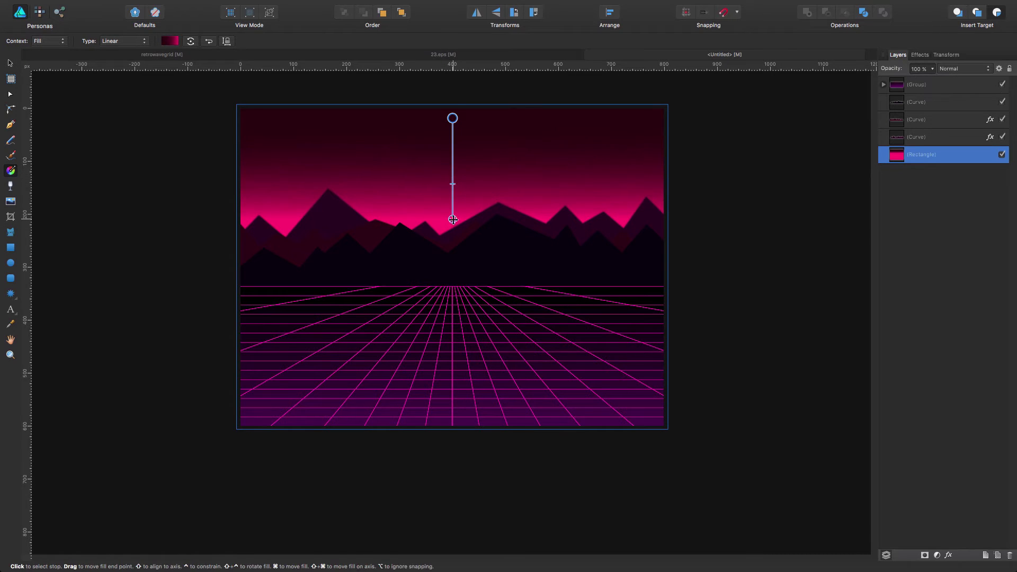
mouse_move(453, 219)
mouse_down()
mouse_move(451, 245)
mouse_move(452, 232)
mouse_up()
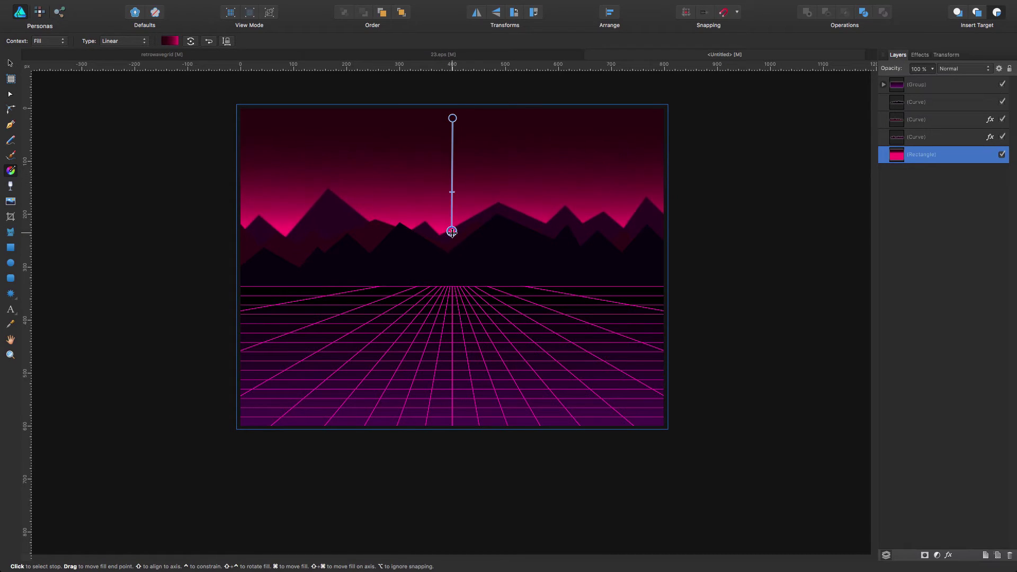
click(452, 232)
click(10, 64)
click(97, 132)
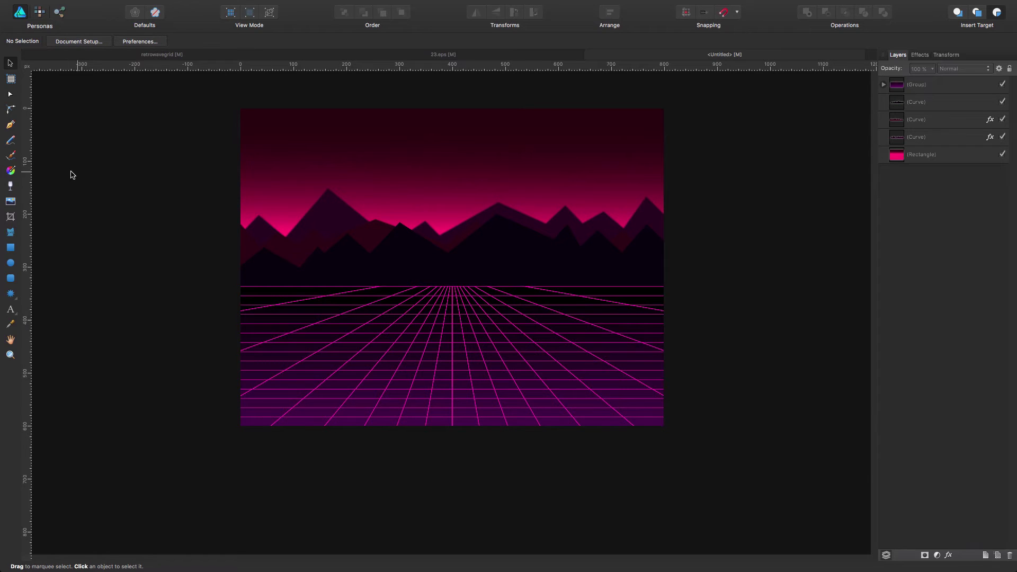
- Draw a large circle for the sun in the untitled working document
click(127, 56)
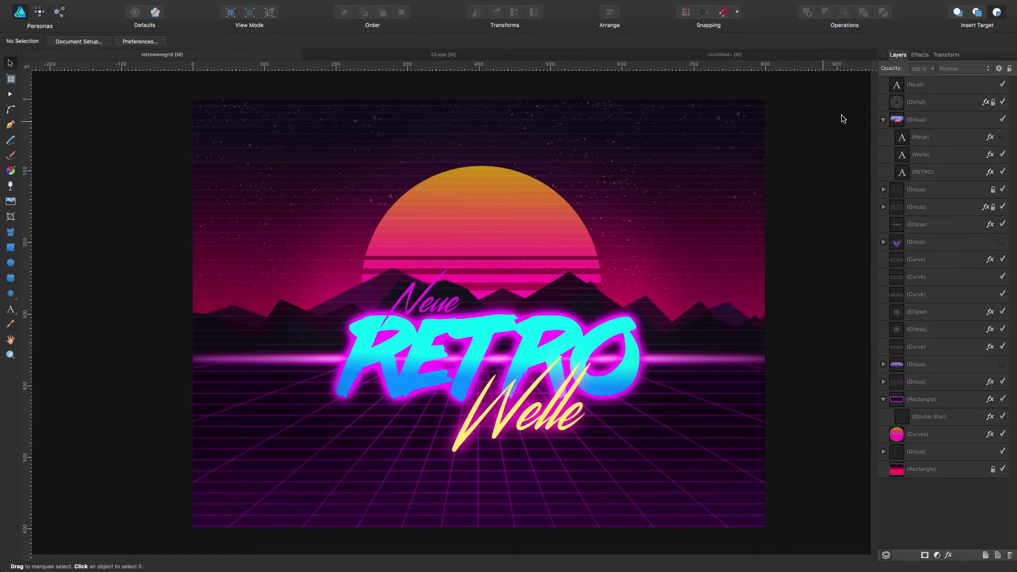
click(740, 55)
scroll(320, 284, up, 3)
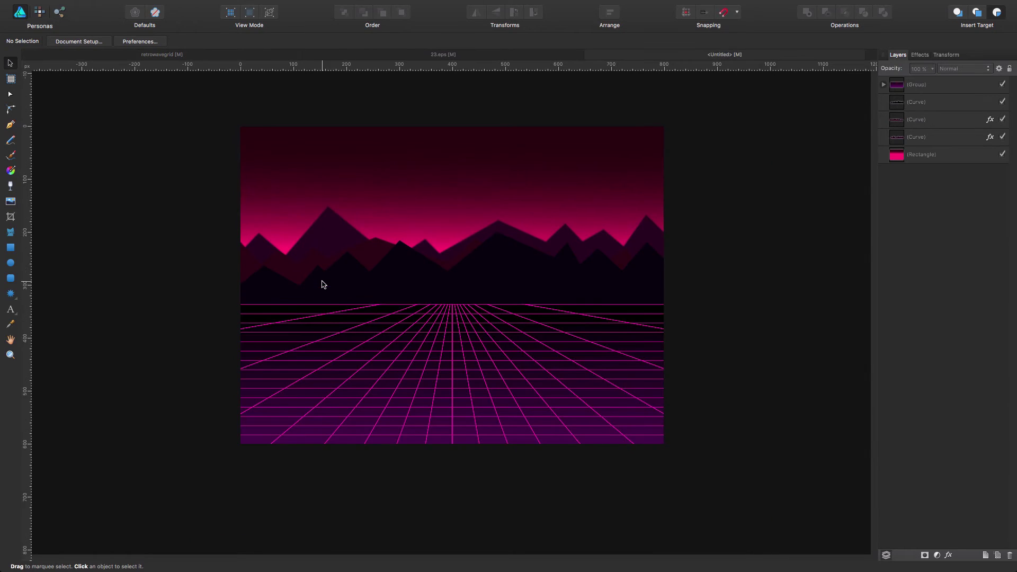
click(10, 262)
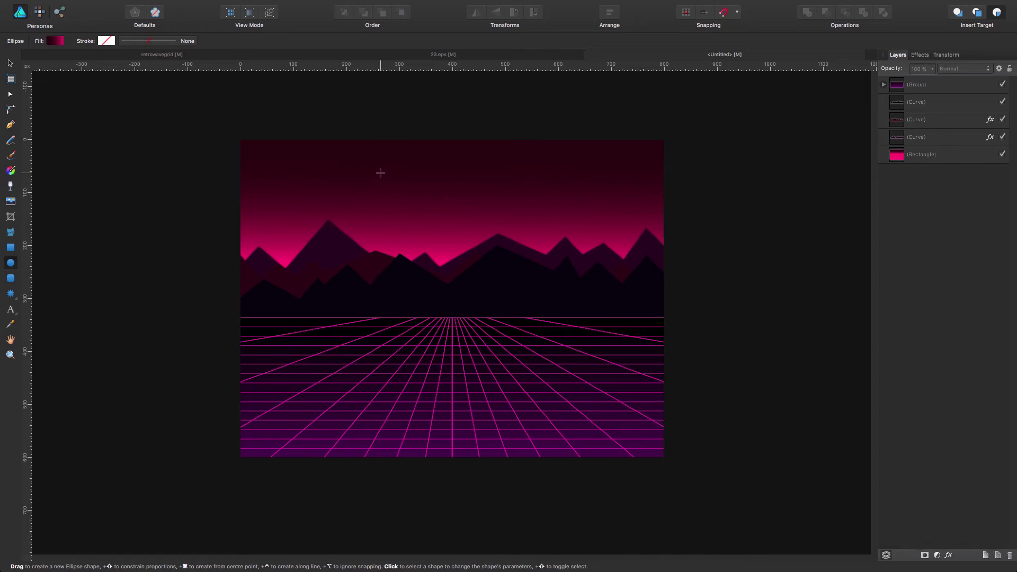
drag(380, 173, 579, 341)
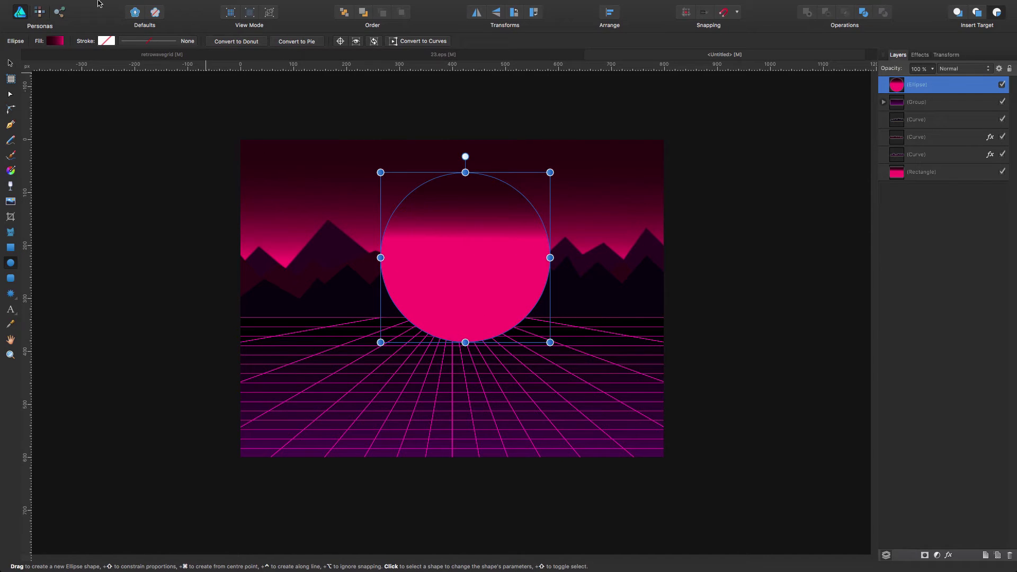
- Give the circle a gradient fill stretched vertically from above its top to its bottom
click(53, 41)
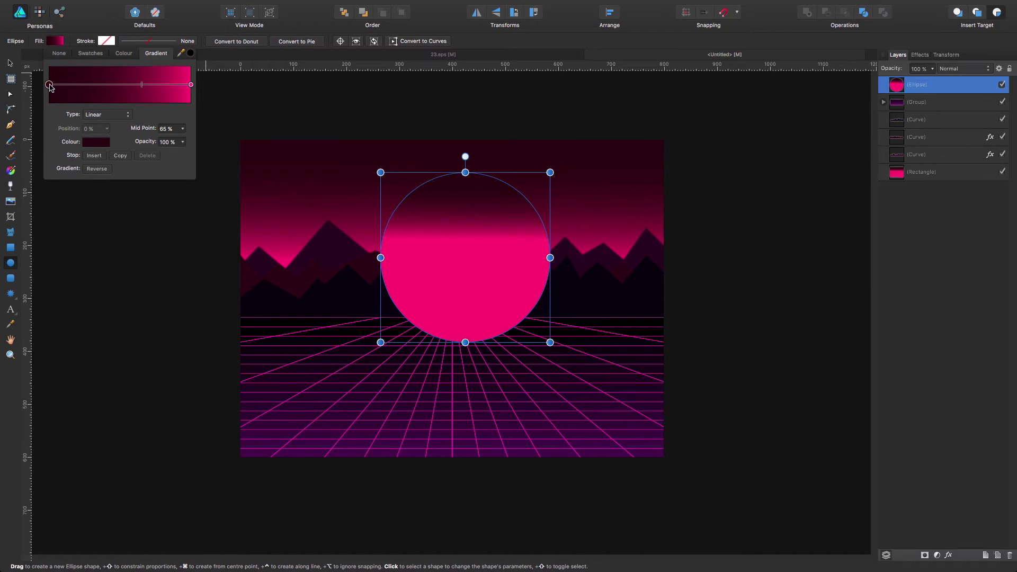
click(106, 142)
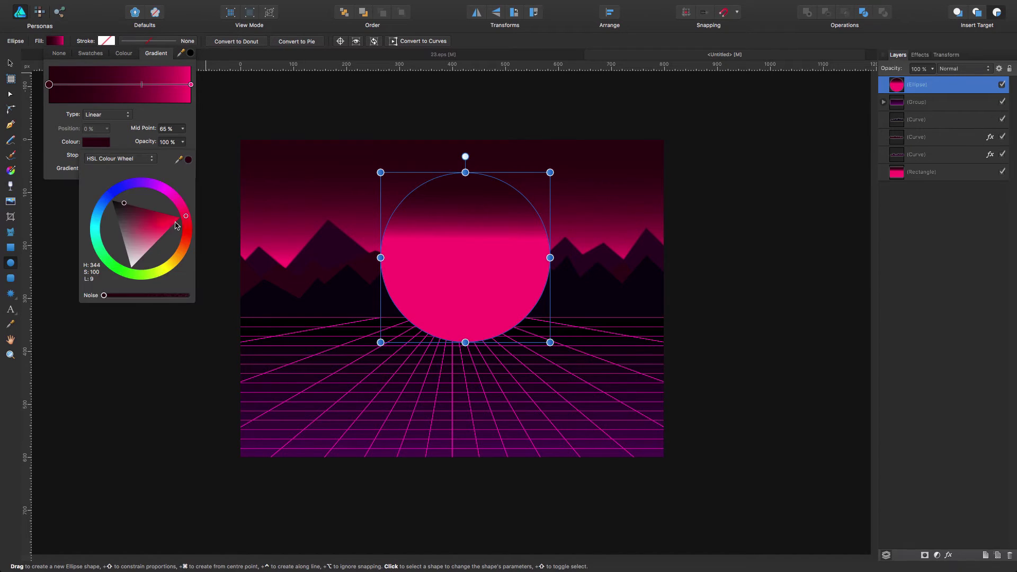
mouse_move(185, 213)
mouse_down()
mouse_move(181, 203)
mouse_move(189, 245)
mouse_up()
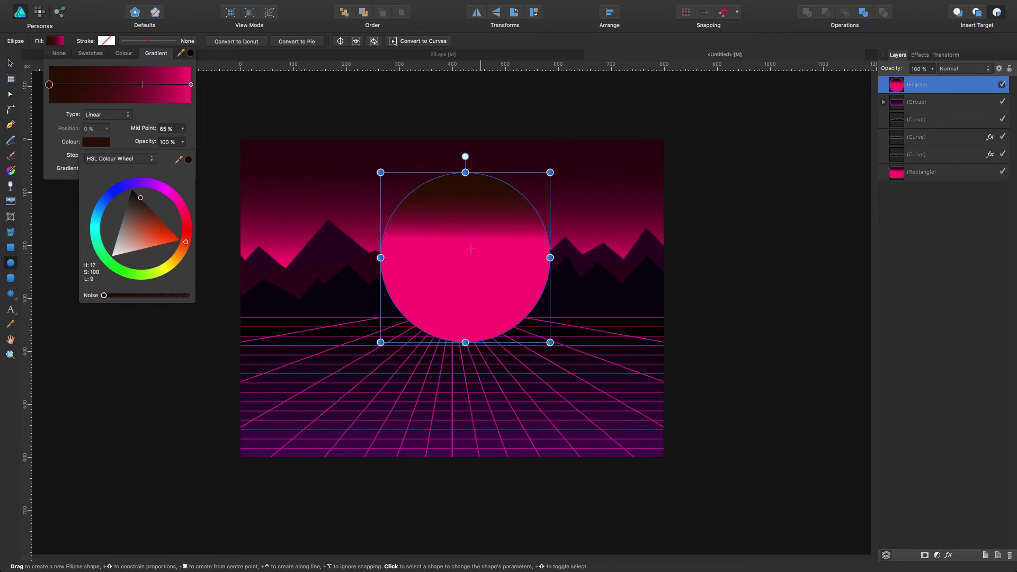
click(10, 170)
drag(465, 239, 463, 324)
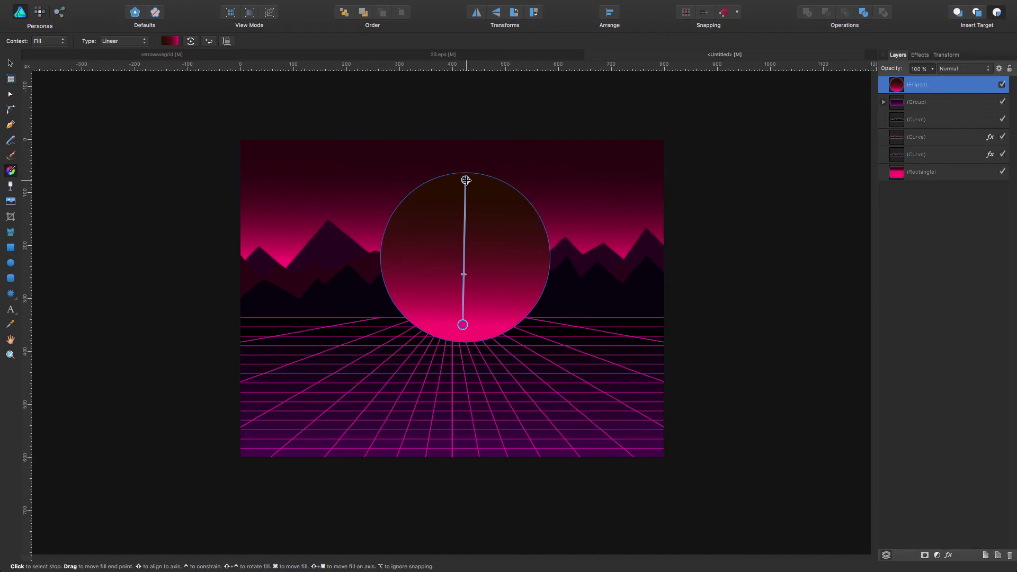
drag(465, 180, 464, 165)
- Make the gradient's dark stop bright orange and set its midpoint to 54%
click(170, 41)
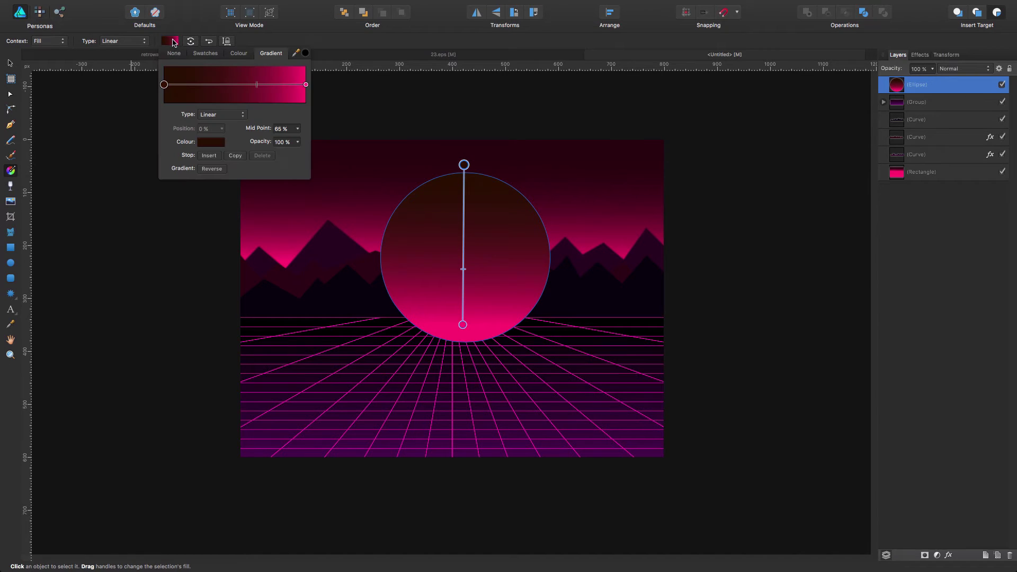
click(212, 142)
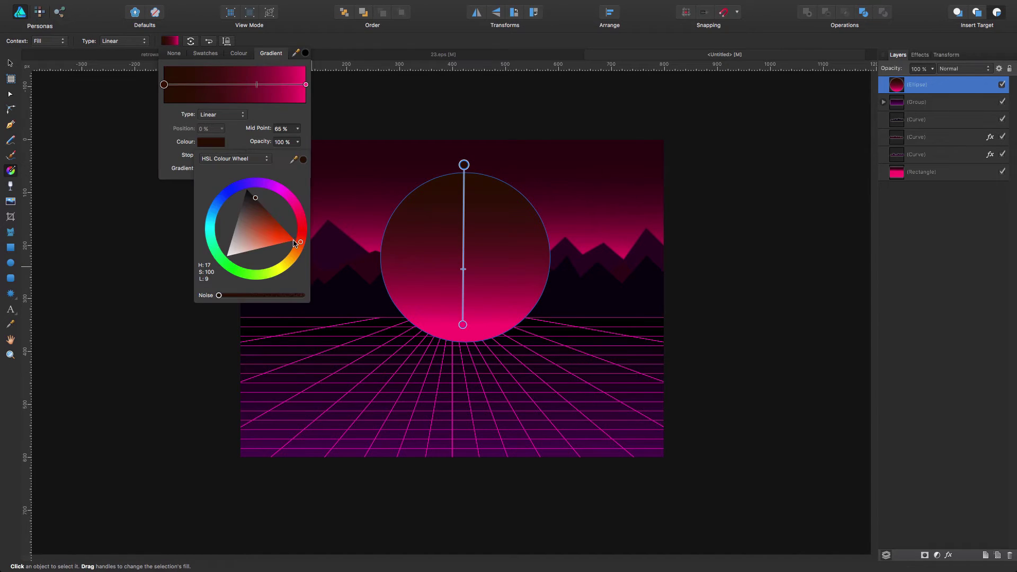
mouse_move(295, 243)
mouse_down()
mouse_move(287, 265)
mouse_move(295, 253)
mouse_up()
drag(270, 201, 293, 247)
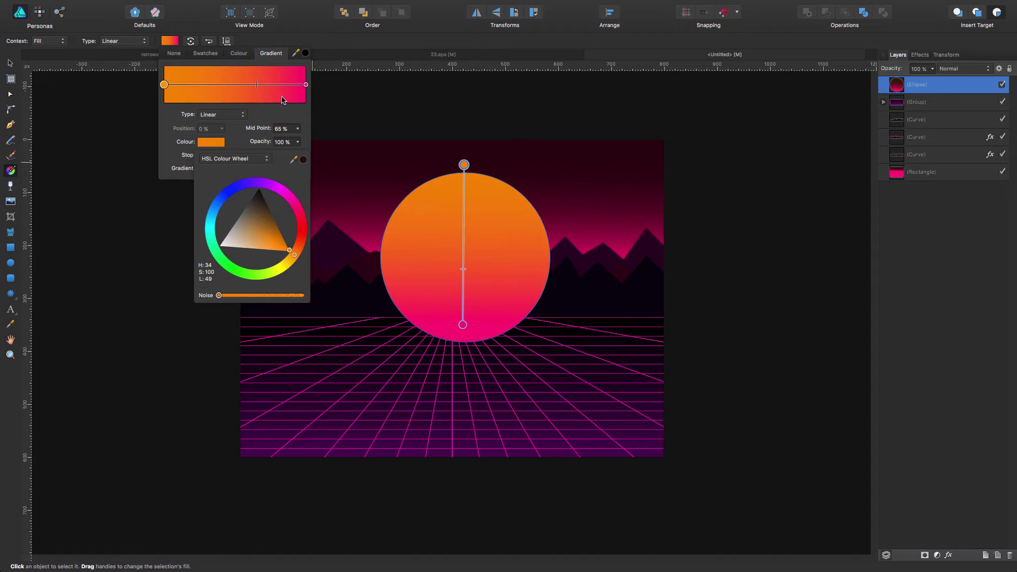
drag(255, 90, 241, 88)
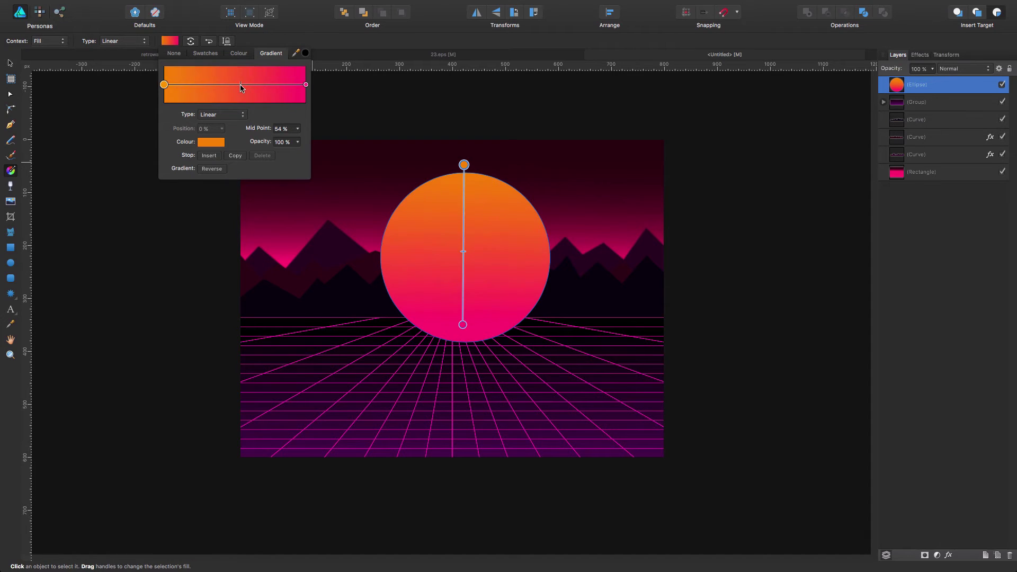
click(707, 238)
- Position the sun and reinsert it just above the sky rectangle, behind the mountains
key(v)
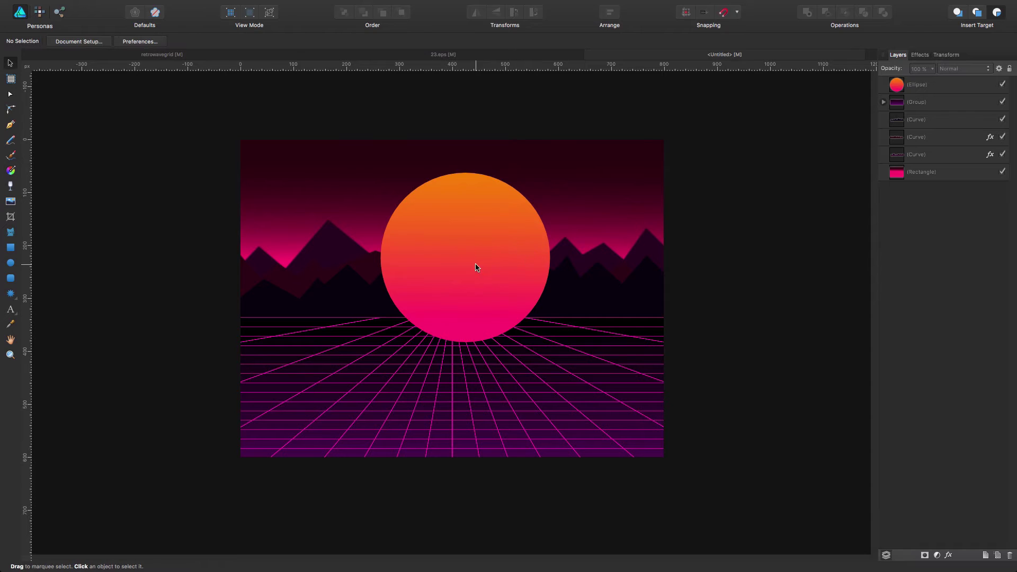
drag(477, 267, 464, 251)
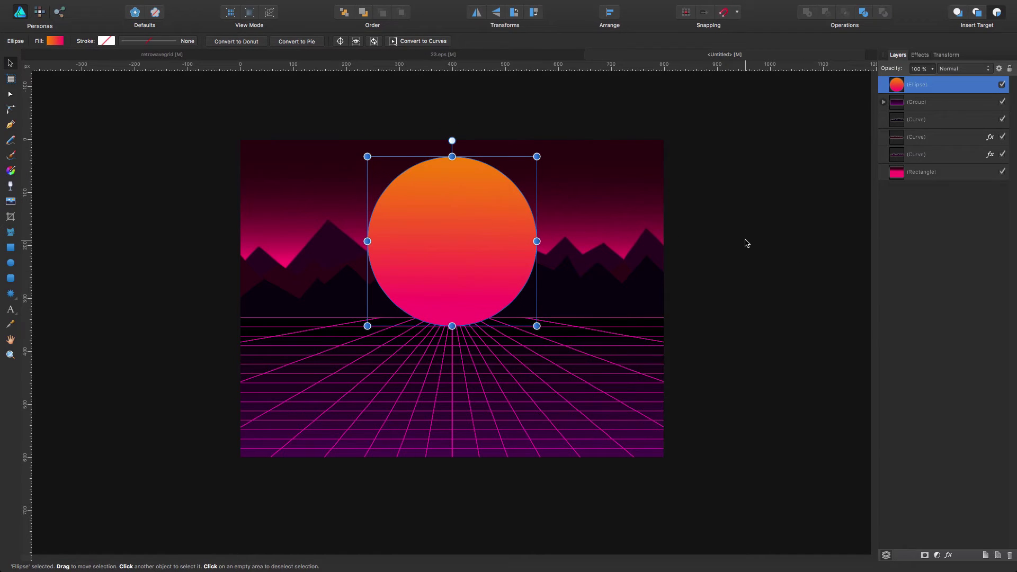
mouse_move(462, 231)
mouse_down()
mouse_move(455, 245)
mouse_move(461, 229)
mouse_up()
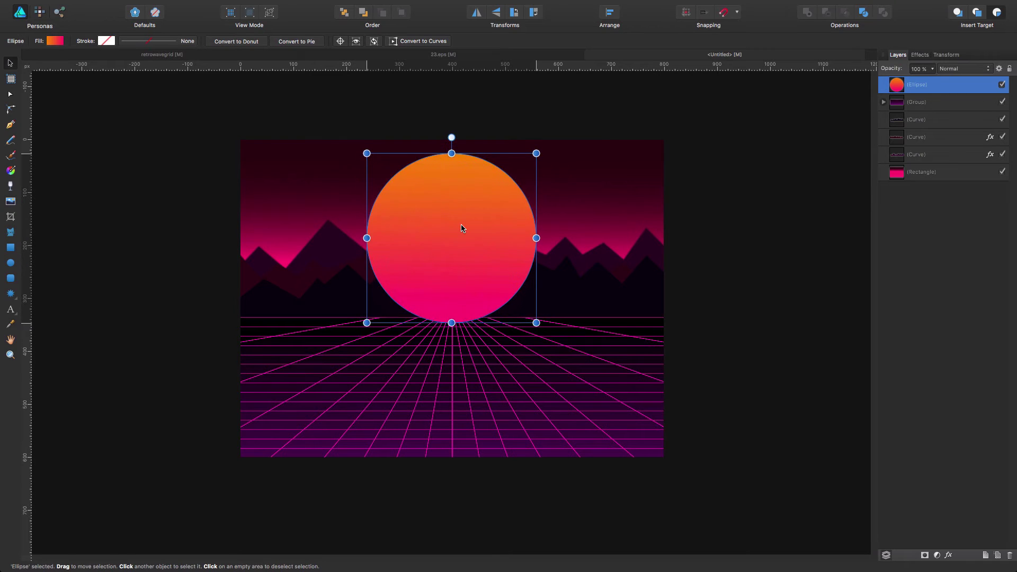
key(Delete)
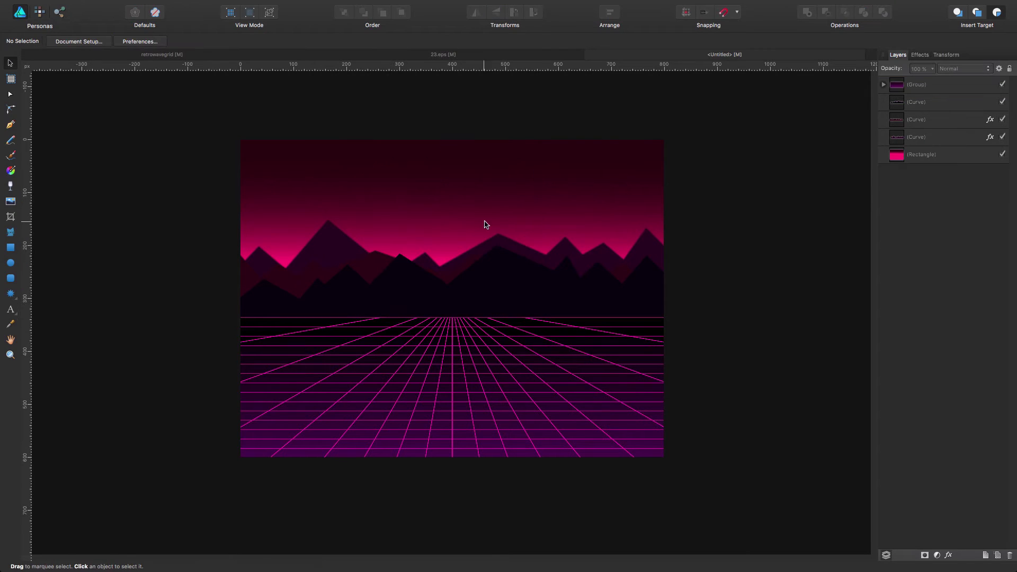
click(949, 156)
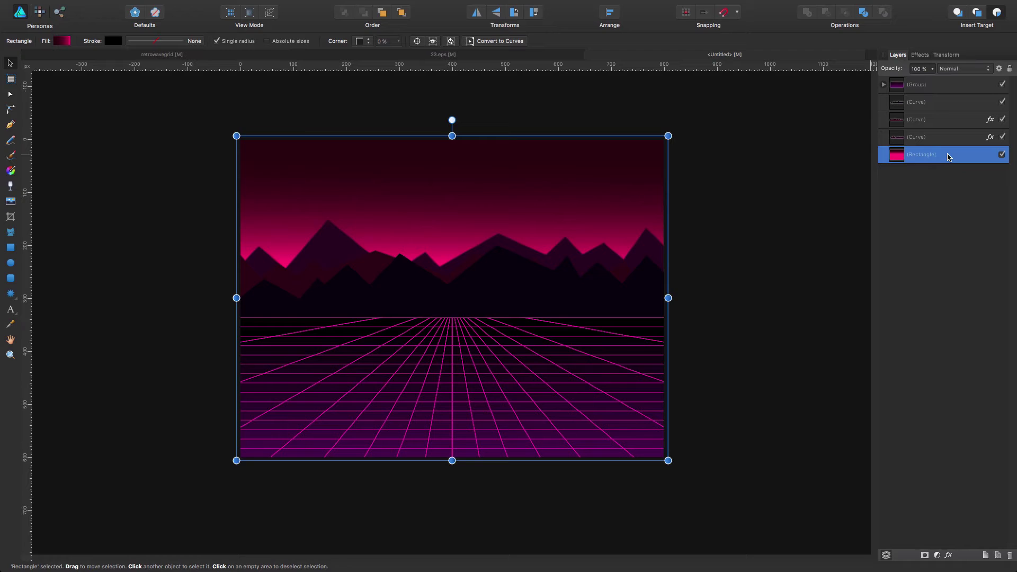
key(super+z)
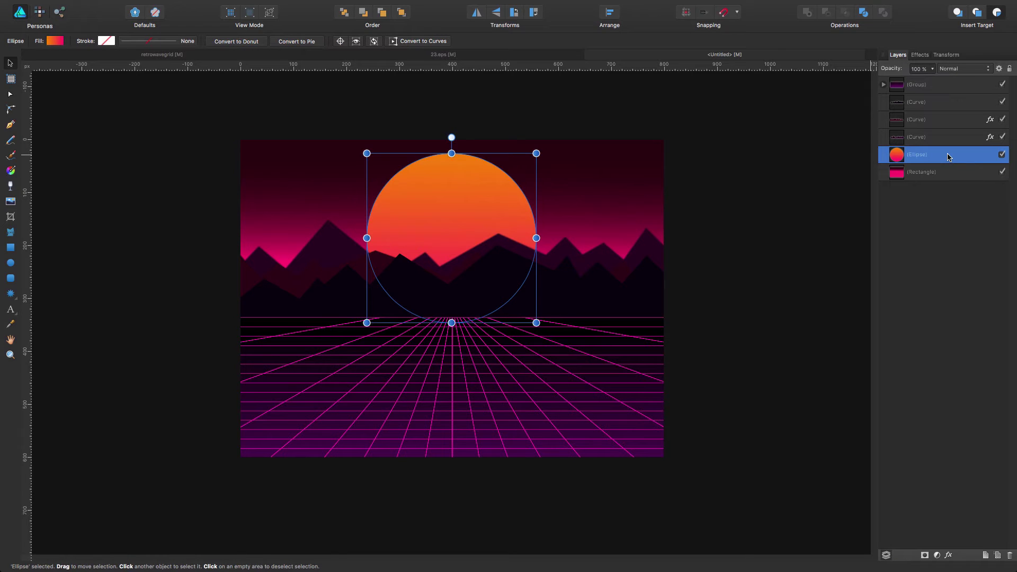
click(730, 212)
- Lower the sun slightly and raise its gradient's pink end up to the mountain line
click(445, 212)
drag(445, 212, 443, 219)
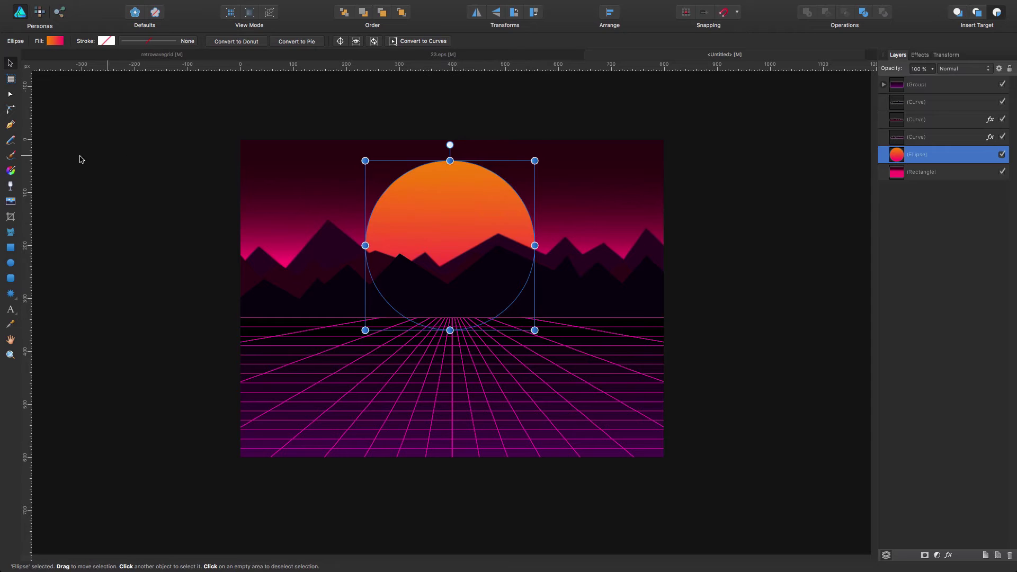
click(10, 171)
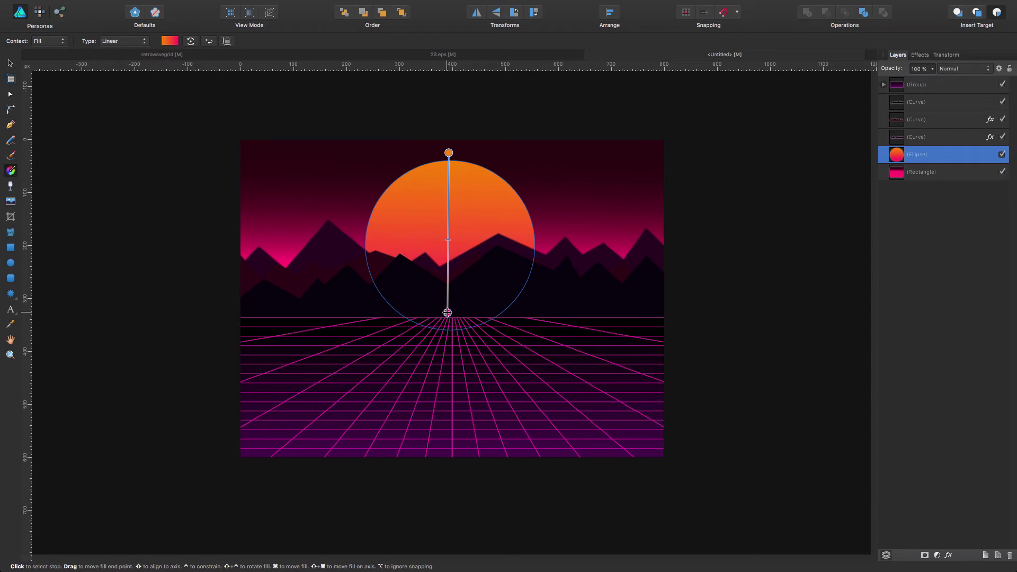
drag(448, 312, 448, 278)
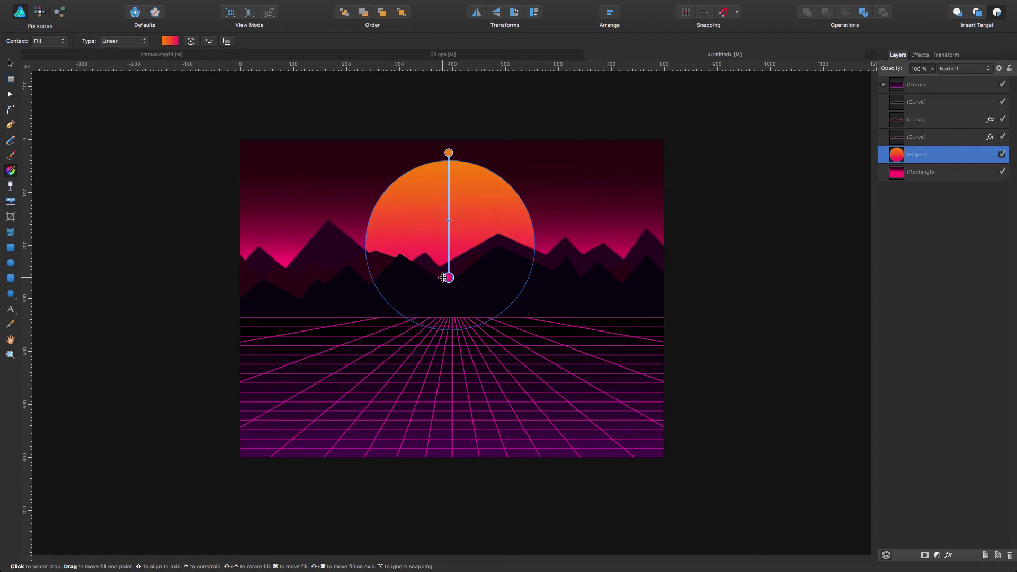
click(13, 251)
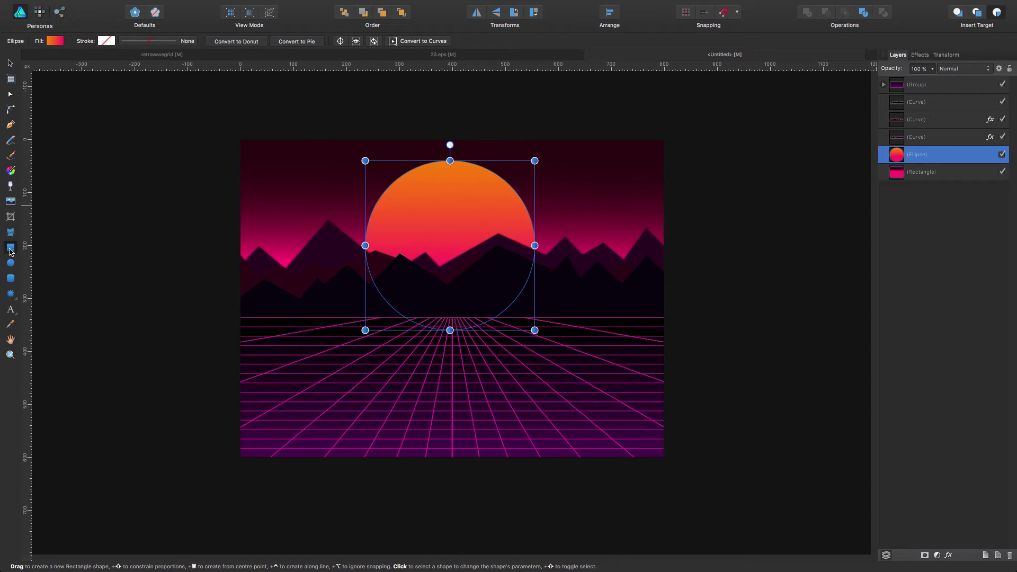
- Draw a thin bar across the sun and duplicate it into three stacked stripes
drag(345, 218, 552, 226)
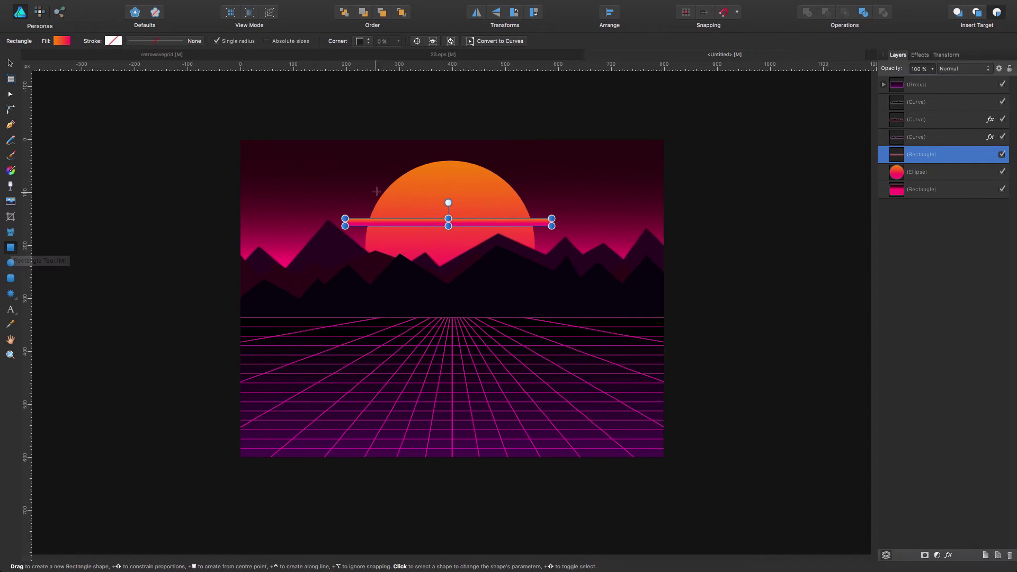
click(11, 64)
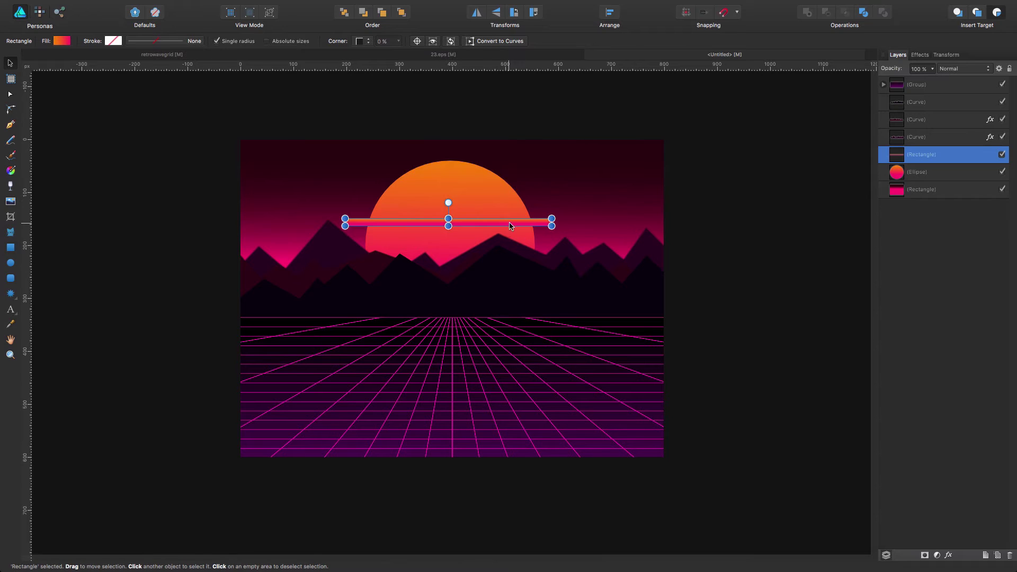
mouse_move(507, 227)
mouse_down()
mouse_move(510, 207)
mouse_move(504, 236)
mouse_up()
key(super+j)
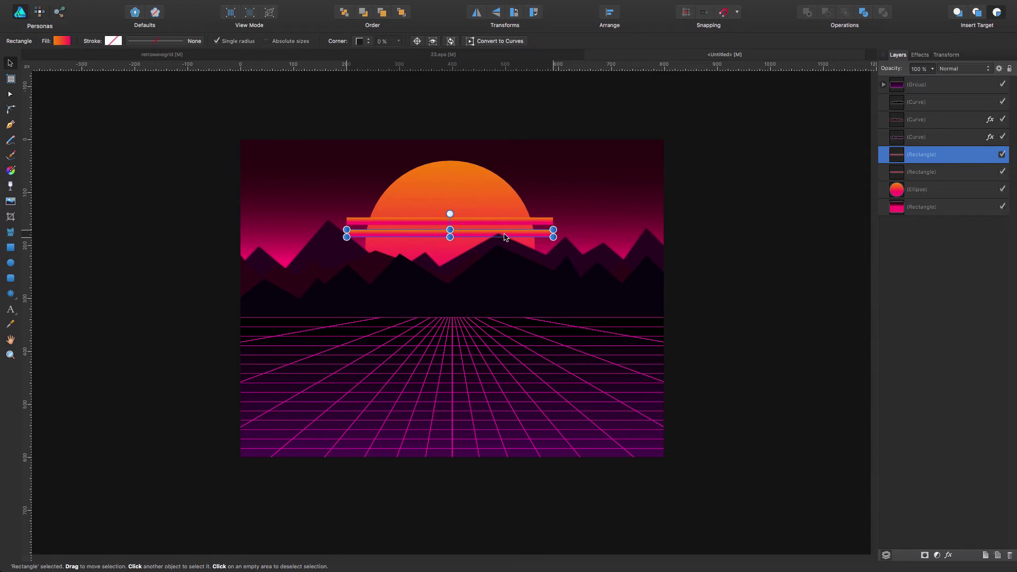
click(450, 218)
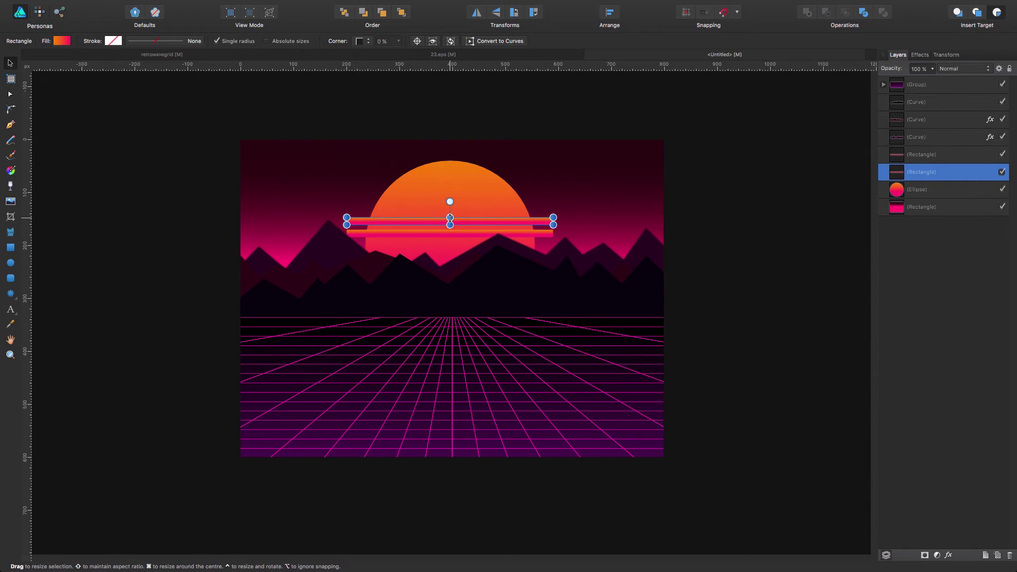
click(445, 237)
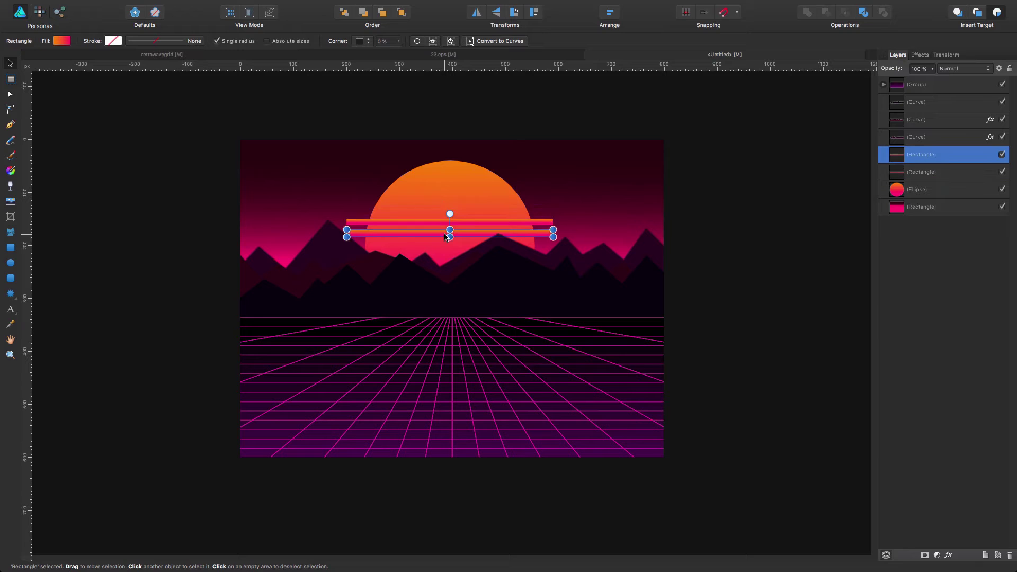
key(super+j)
drag(475, 238, 450, 252)
- Subtract the three bars from the sun circle using Subtract
shift+click(420, 233)
shift+click(424, 223)
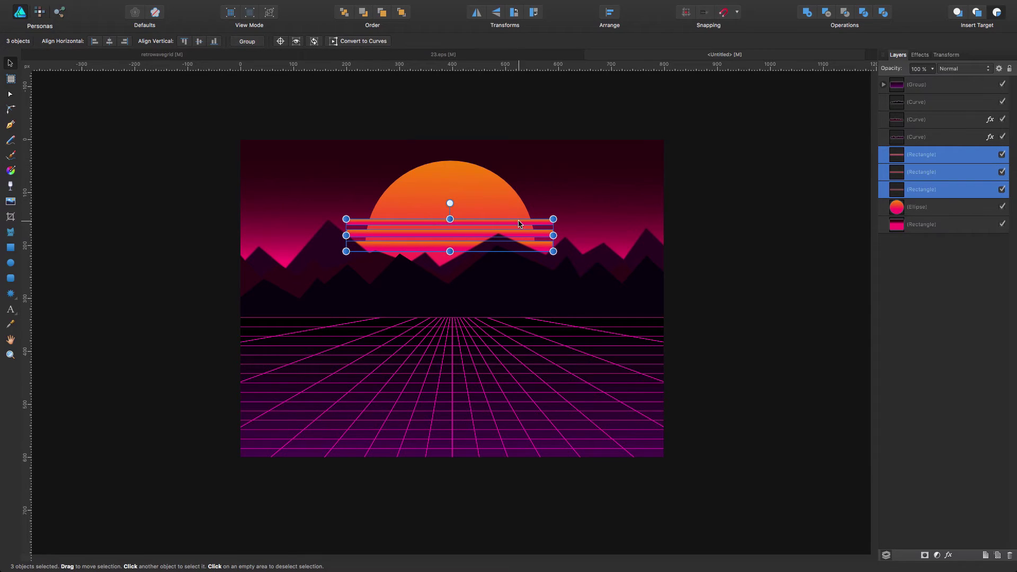
shift+click(481, 190)
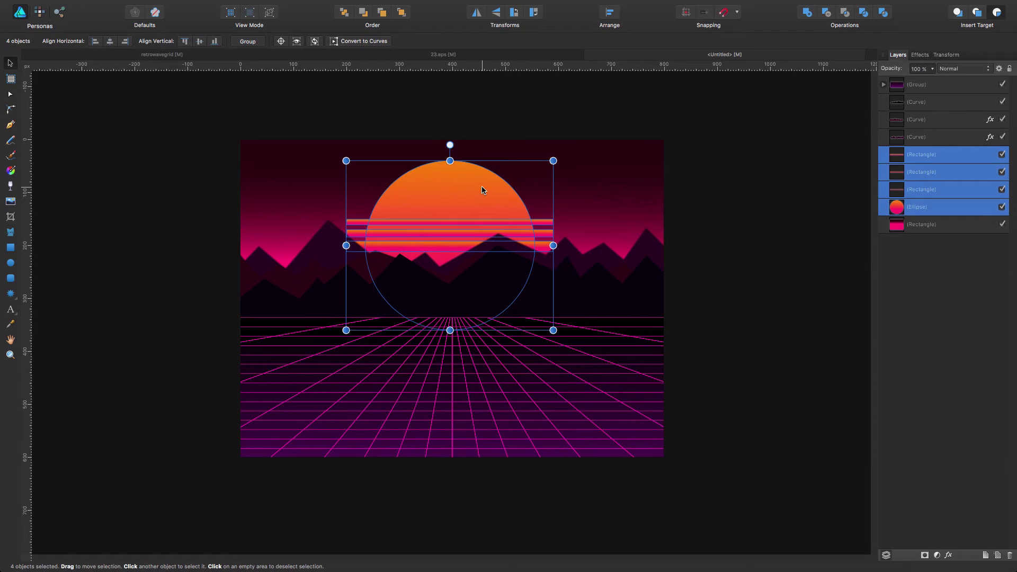
click(827, 15)
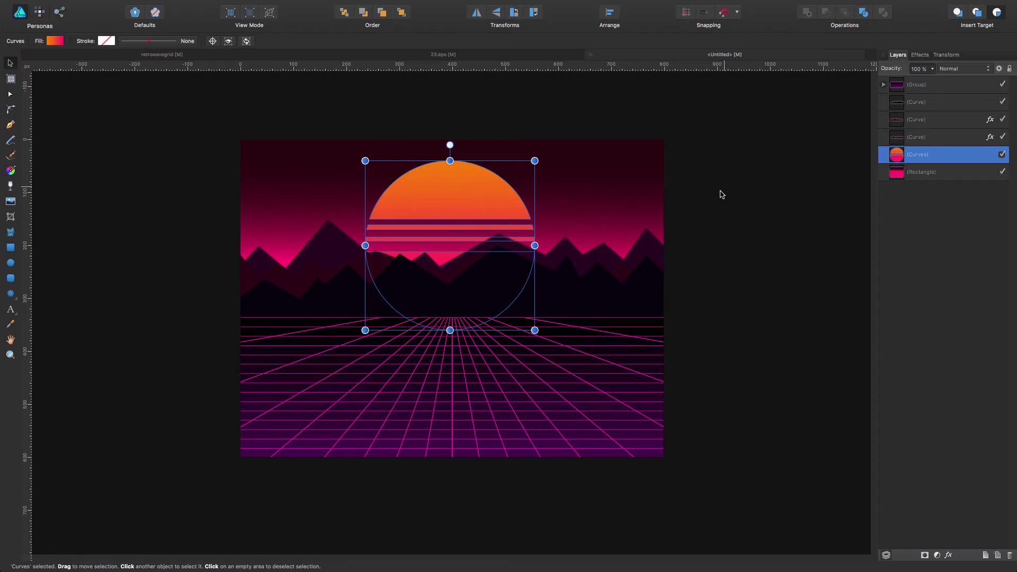
- Nudge the striped sun up with Shift+Up so its stripes clear the mountain ridges
click(740, 210)
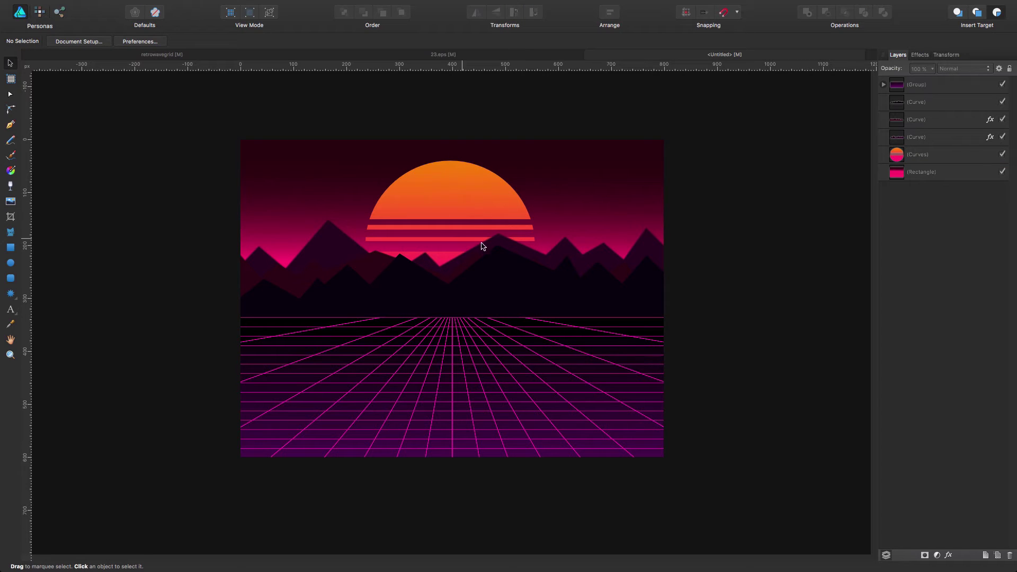
click(476, 194)
key(shift+Up)
key(shift+Up)
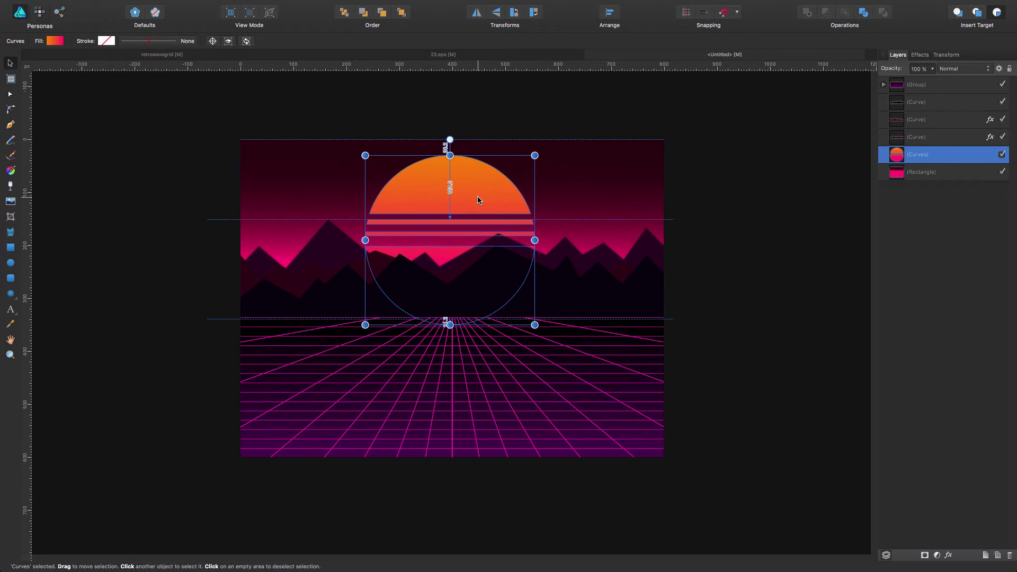
key(ctrl+z)
click(765, 415)
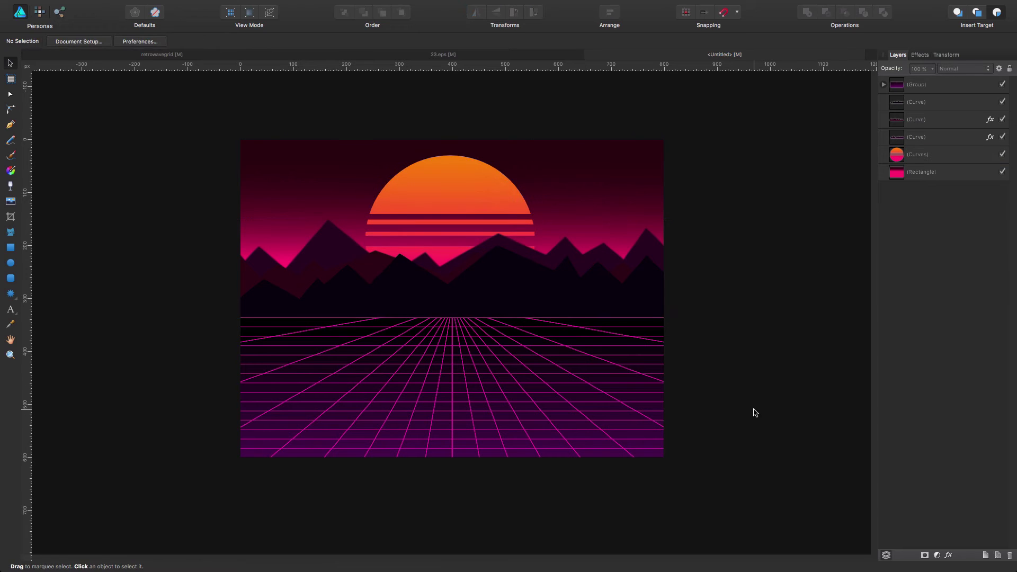
click(487, 184)
click(747, 240)
click(474, 184)
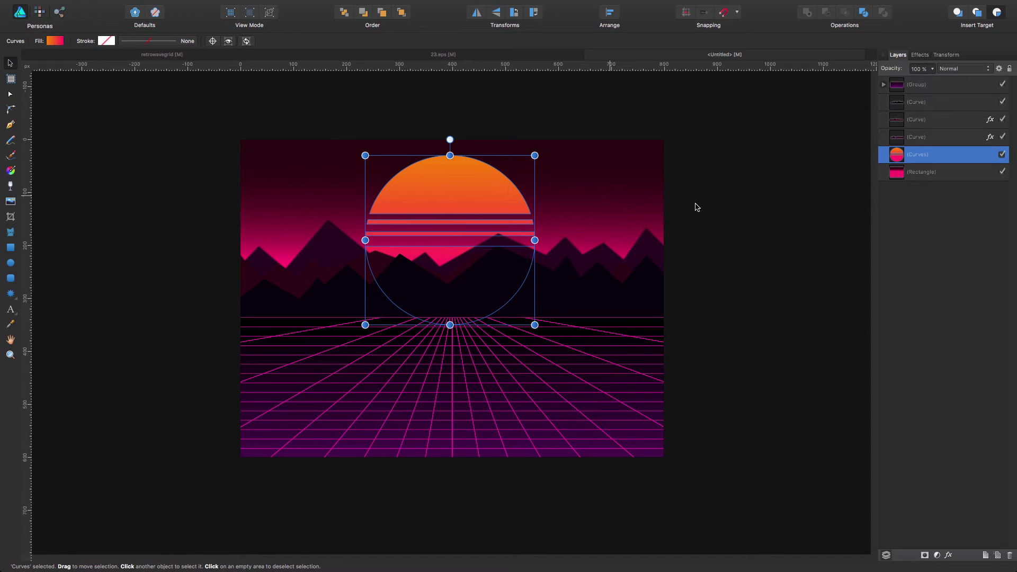
click(801, 233)
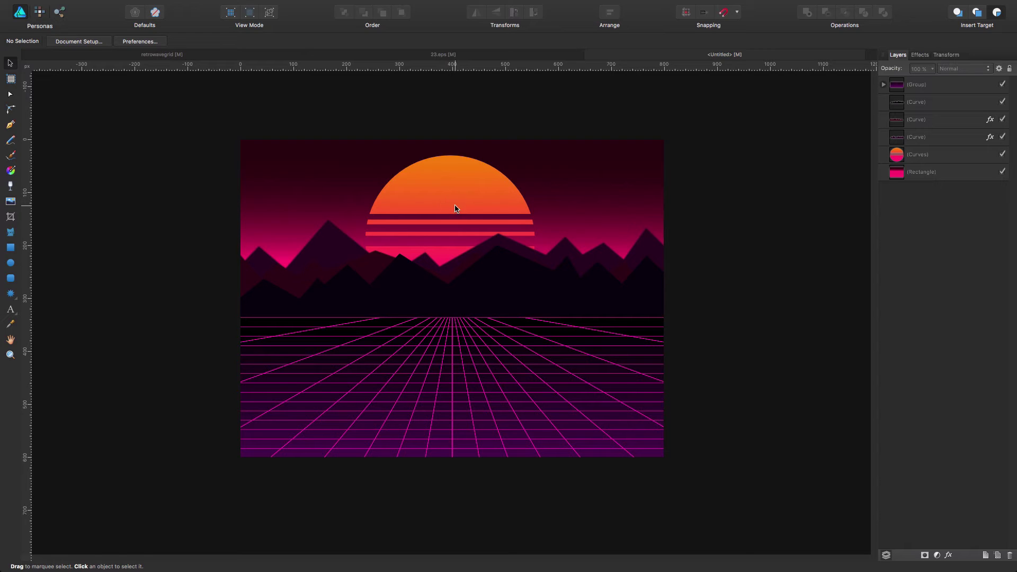
- Copy the star field group from 23.eps and paste it into the Untitled sunset artwork
click(468, 55)
key(z)
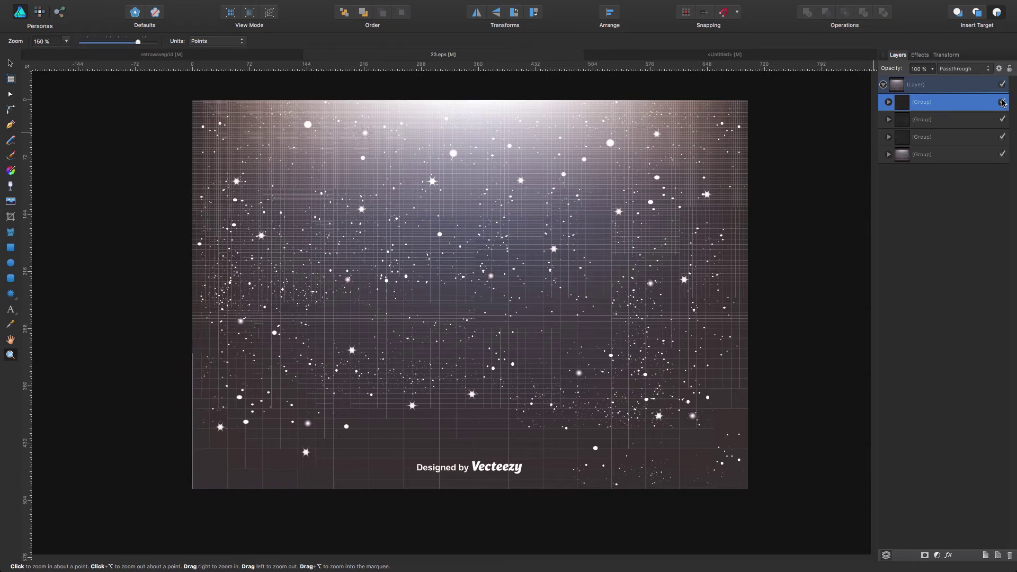
key(v)
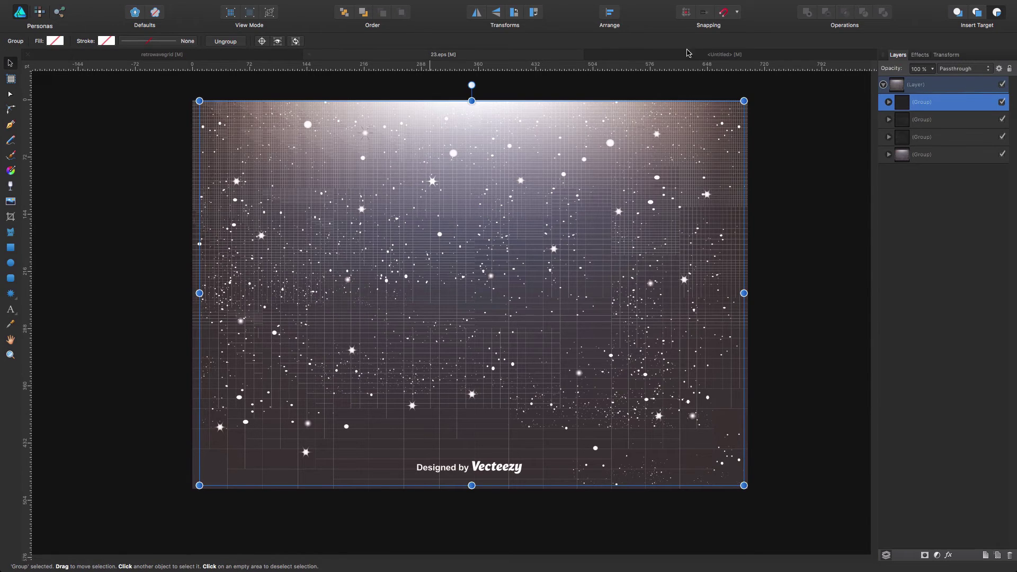
click(708, 54)
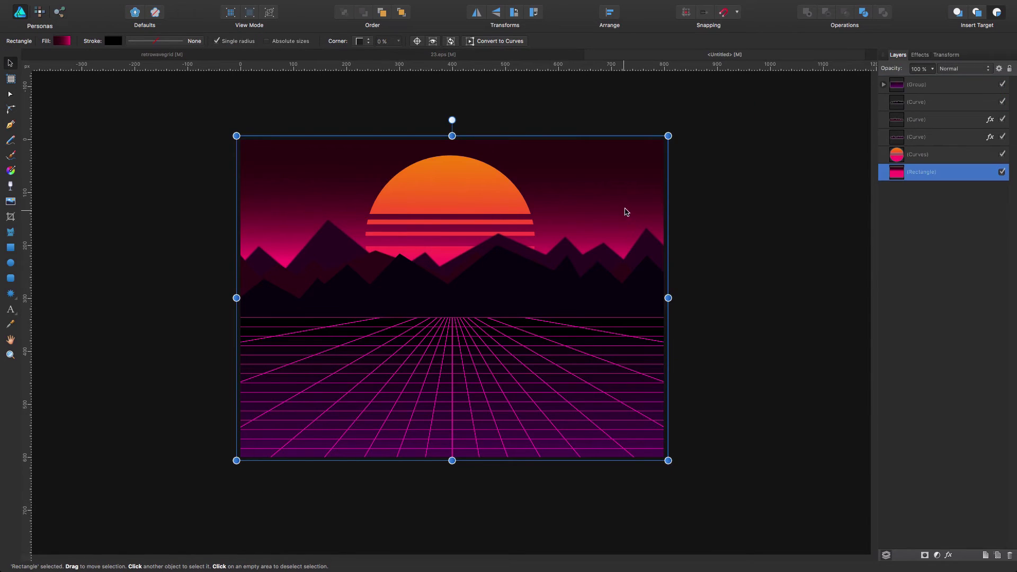
key(super+v)
- Resize the pasted stars, place them over the sky, and add two offset duplicates
drag(642, 191, 192, 173)
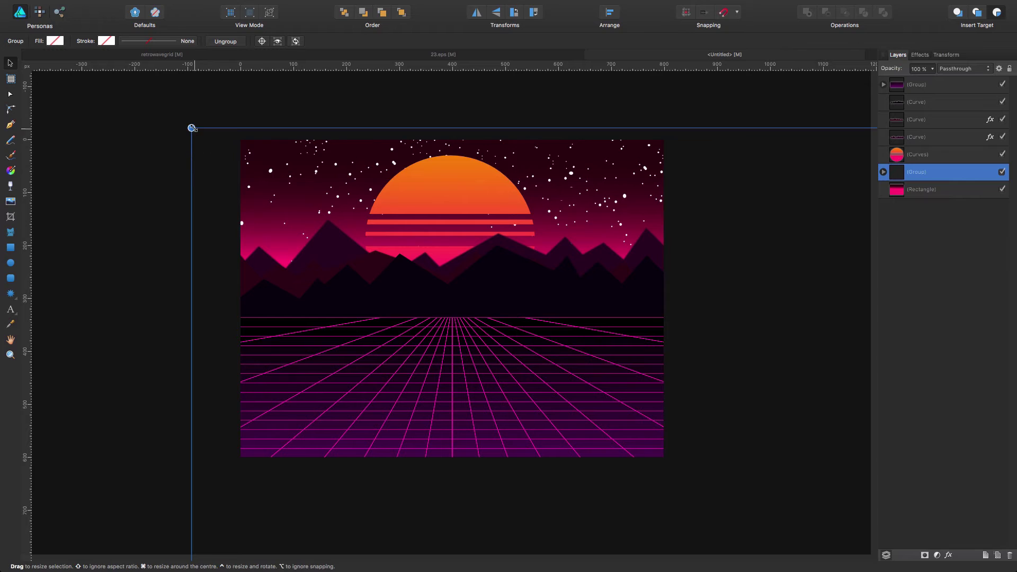
drag(191, 128, 663, 461)
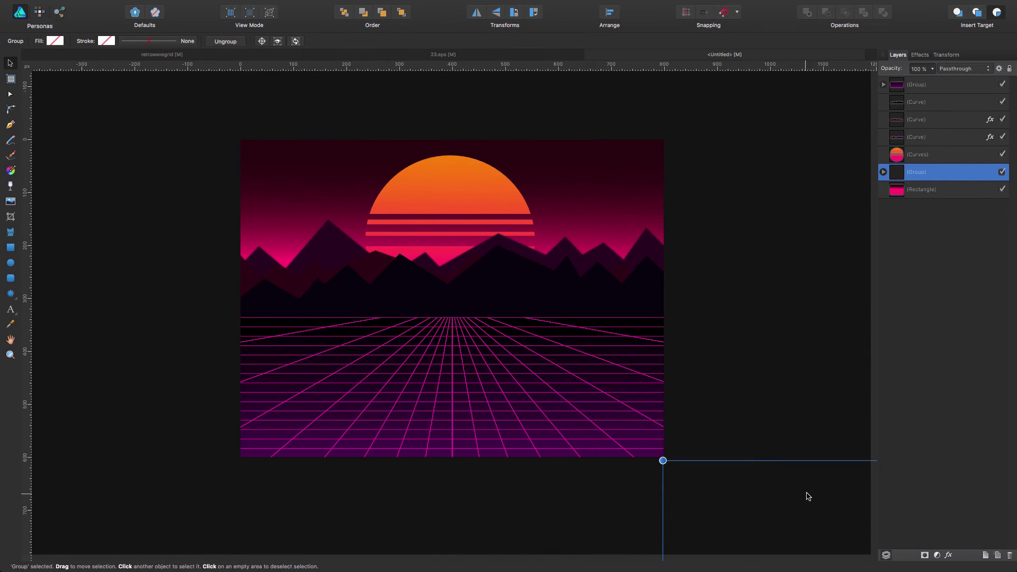
drag(186, 83, 218, 152)
drag(307, 173, 516, 164)
key(super+j)
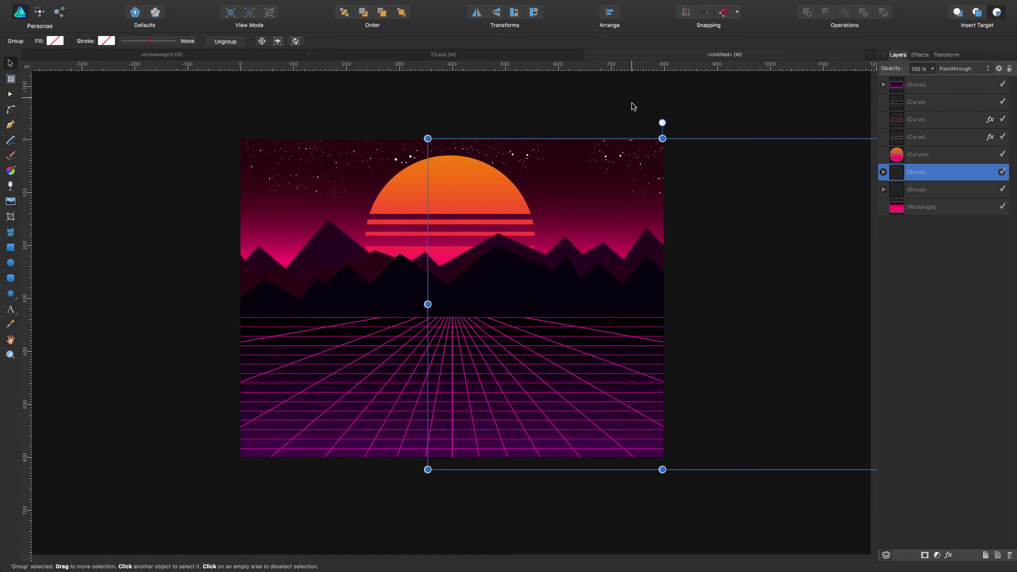
drag(637, 152, 334, 212)
key(super+j)
key(super+j)
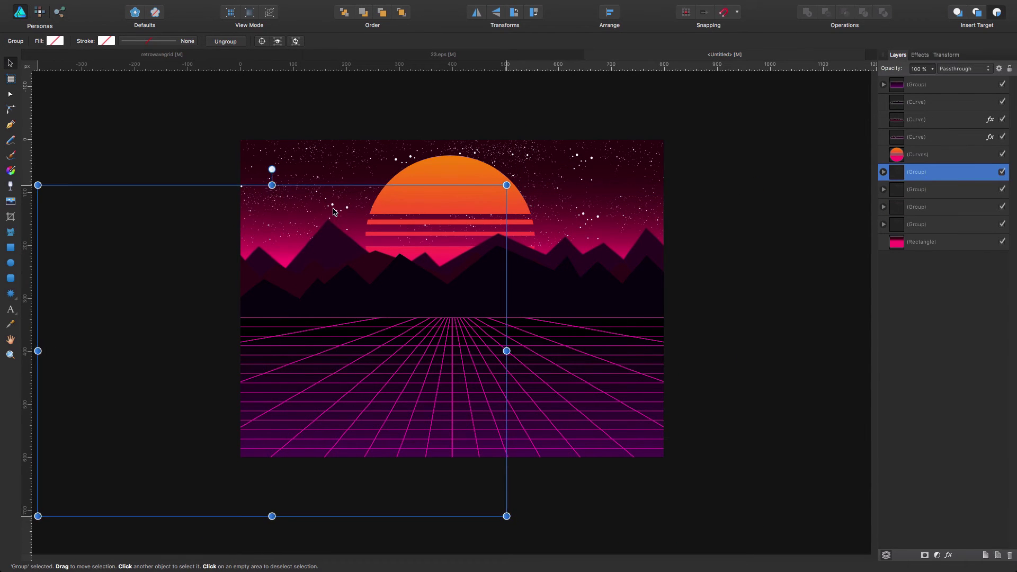
- Shrink the sun slightly and lower it a little above the mountains
click(800, 250)
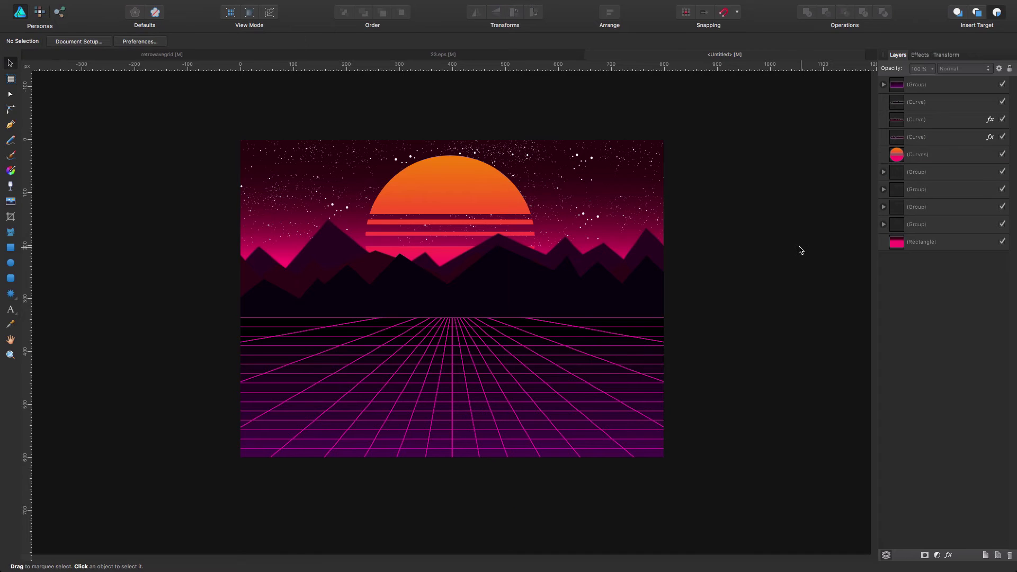
click(474, 182)
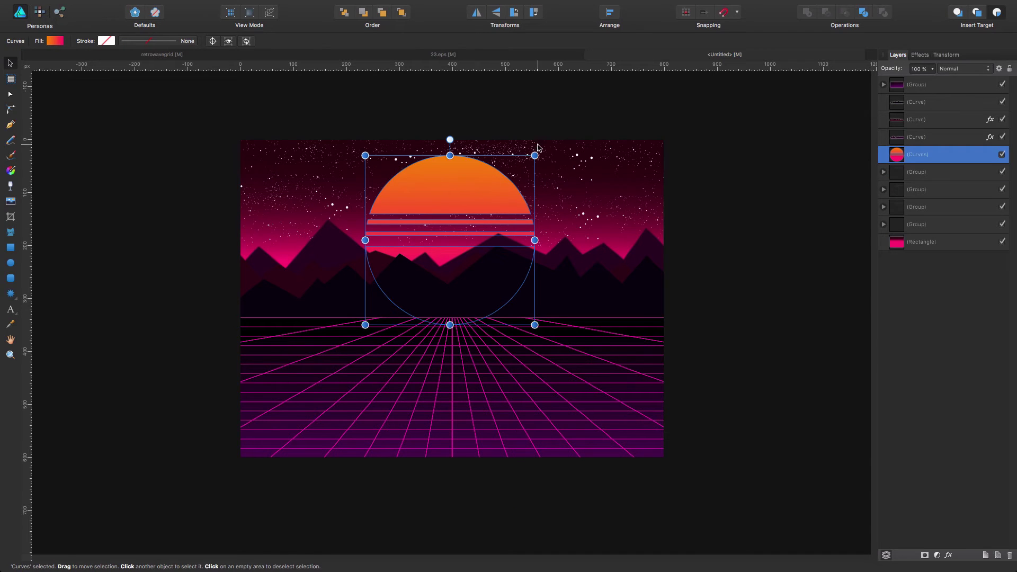
drag(535, 156, 511, 177)
drag(460, 199, 468, 189)
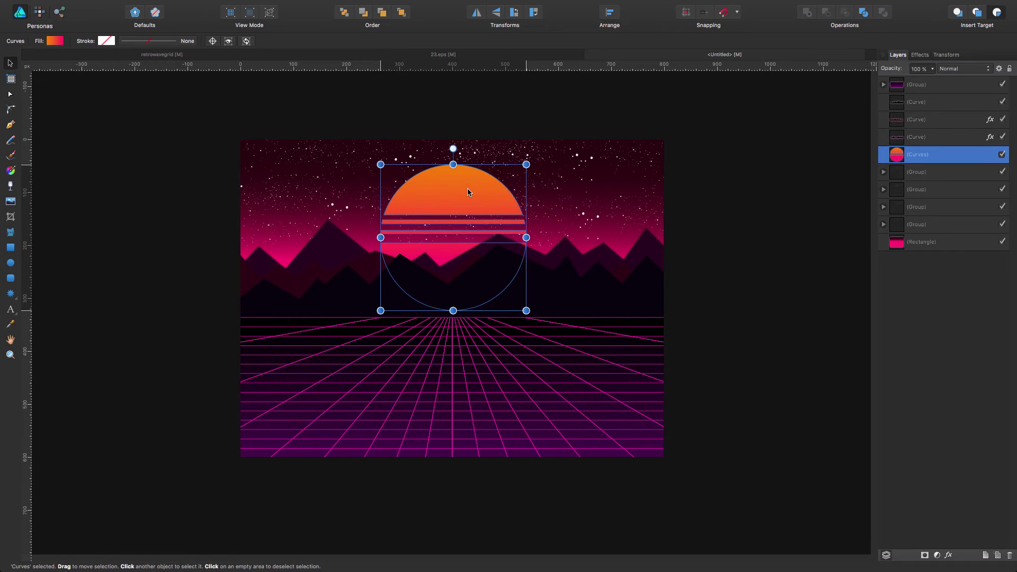
click(733, 207)
click(469, 192)
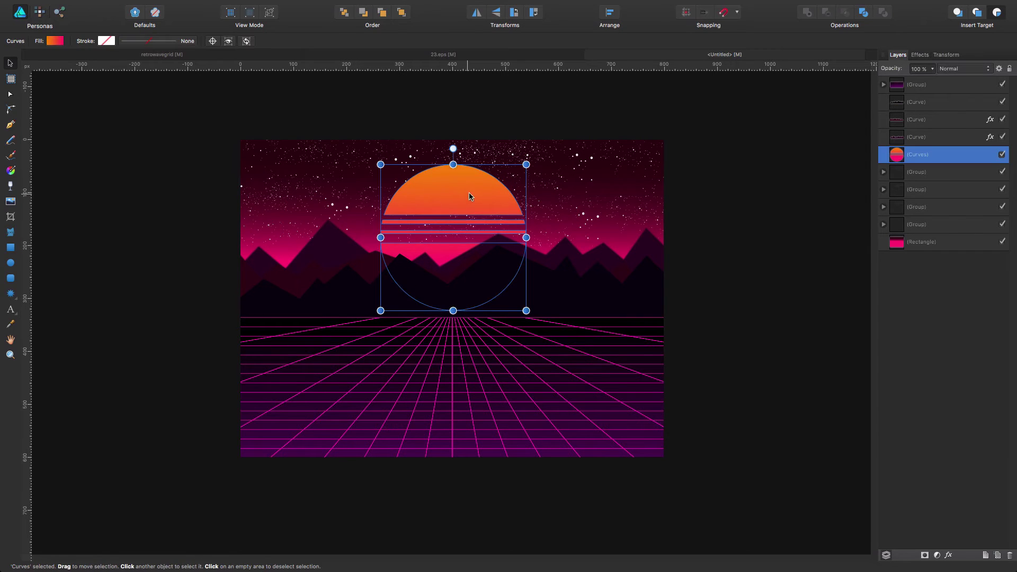
drag(469, 192, 469, 201)
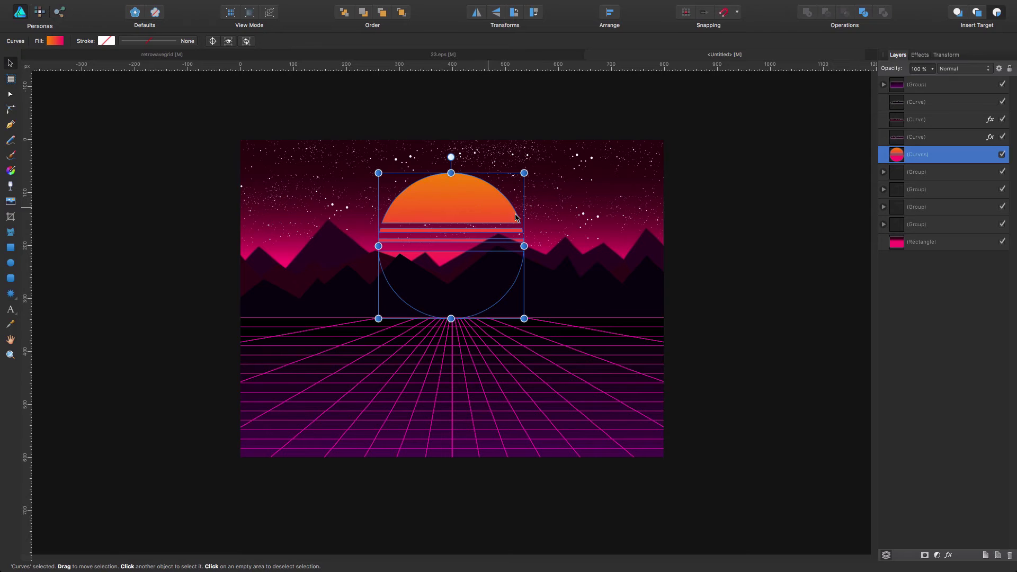
- Make the three mountain shapes shorter and move them down slightly
click(172, 220)
drag(180, 207, 839, 345)
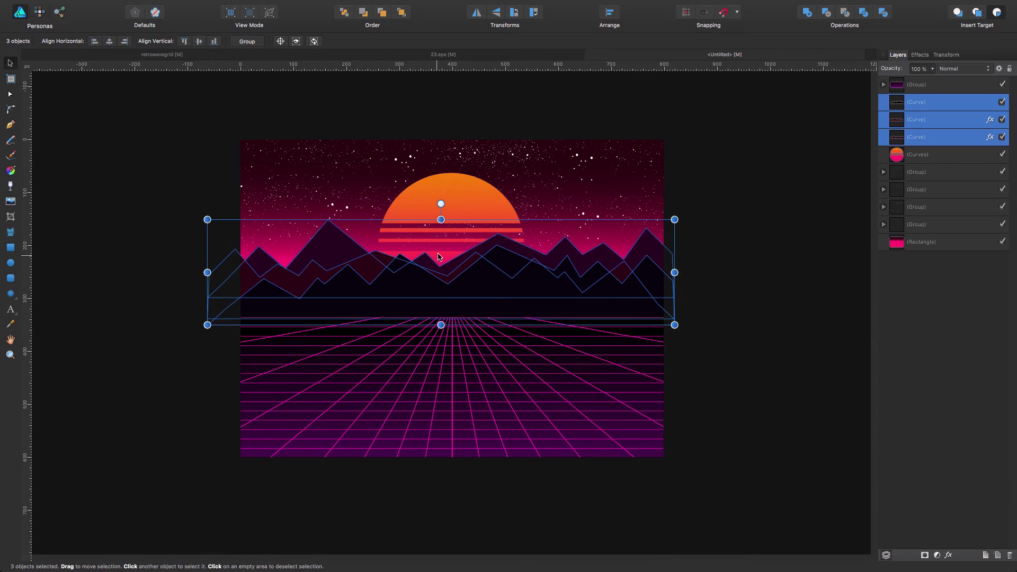
drag(441, 219, 439, 235)
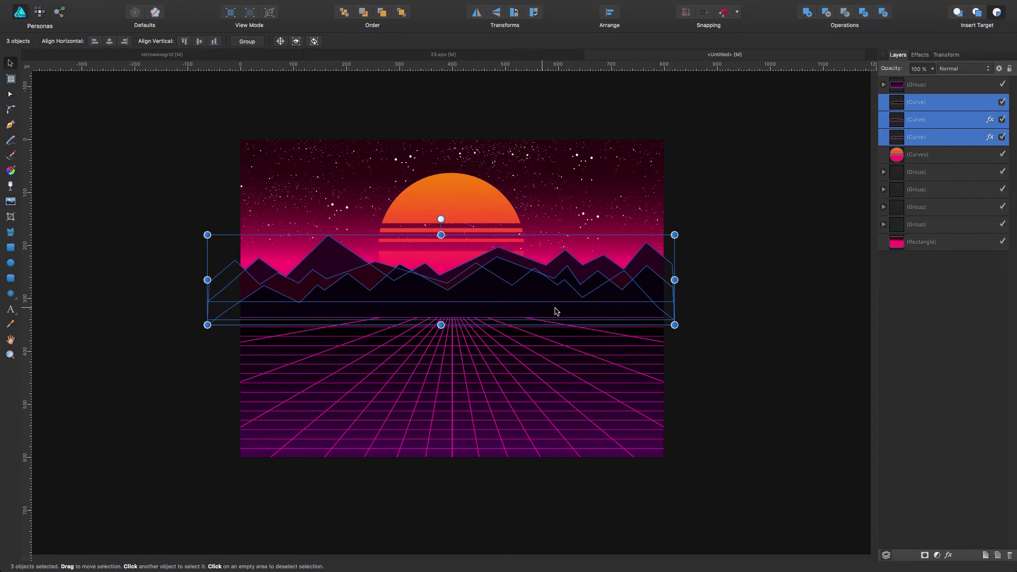
drag(490, 297, 491, 303)
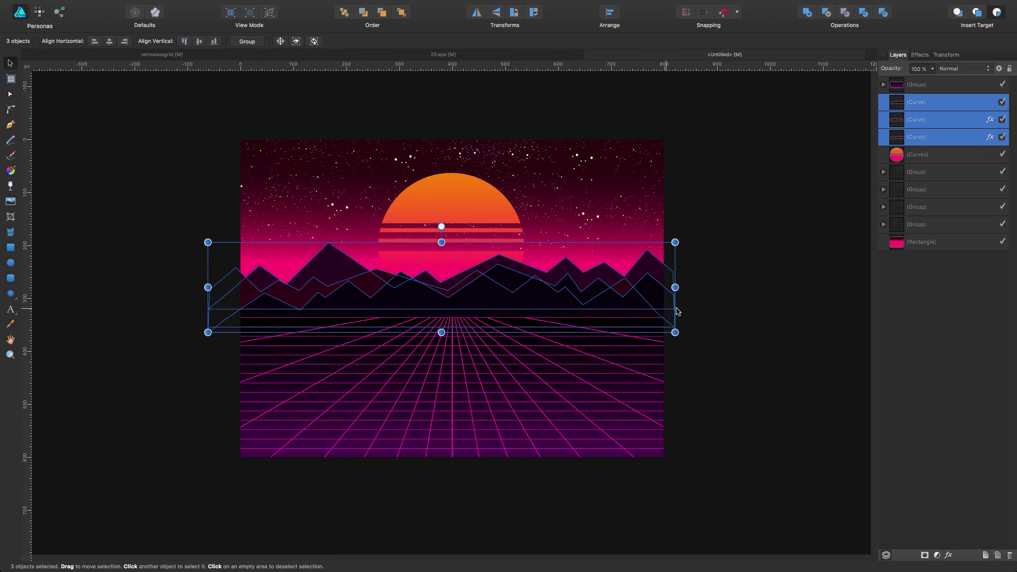
click(692, 301)
- Stretch the sun's gradient further down so pink shows only near its base
click(434, 193)
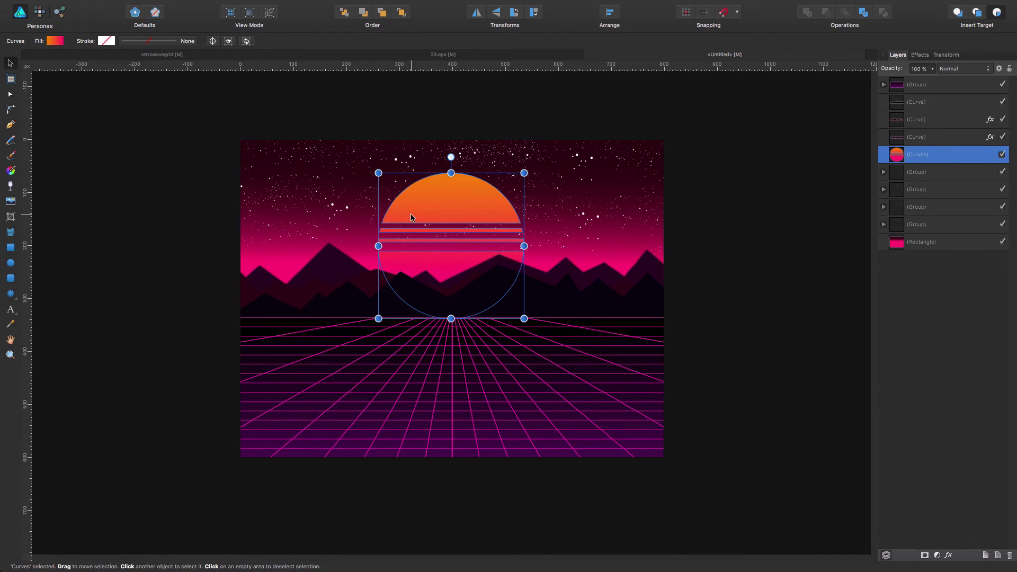
key(g)
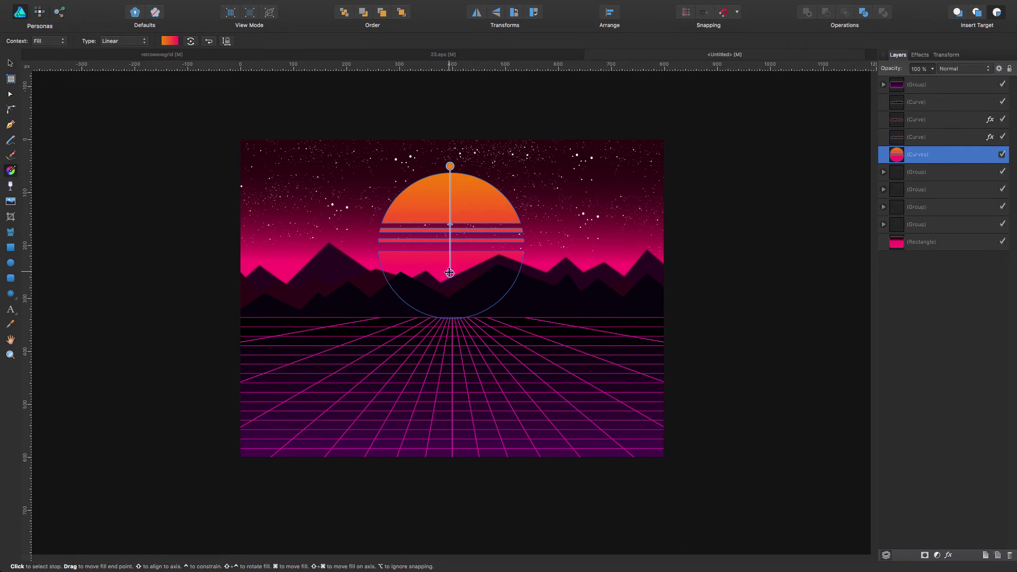
drag(449, 275, 450, 279)
click(742, 268)
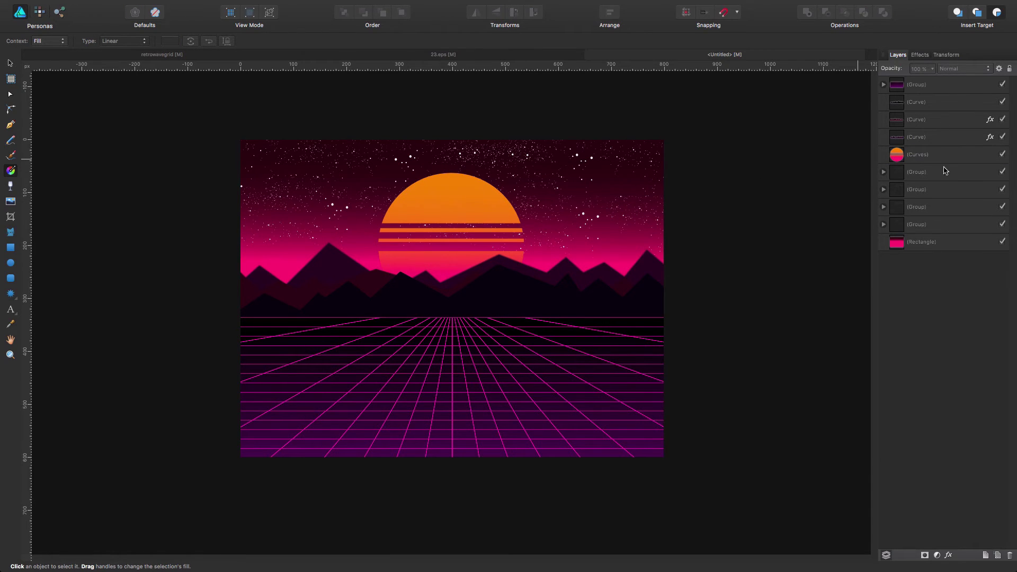
- Group the four star groups together and name the group 'stardust'
click(594, 160)
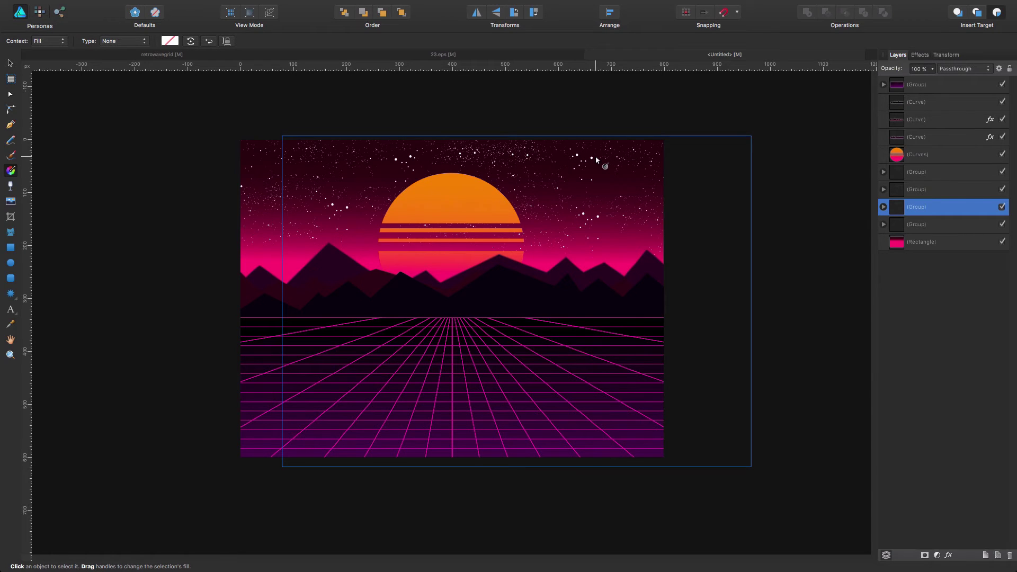
super+click(949, 174)
shift+click(937, 225)
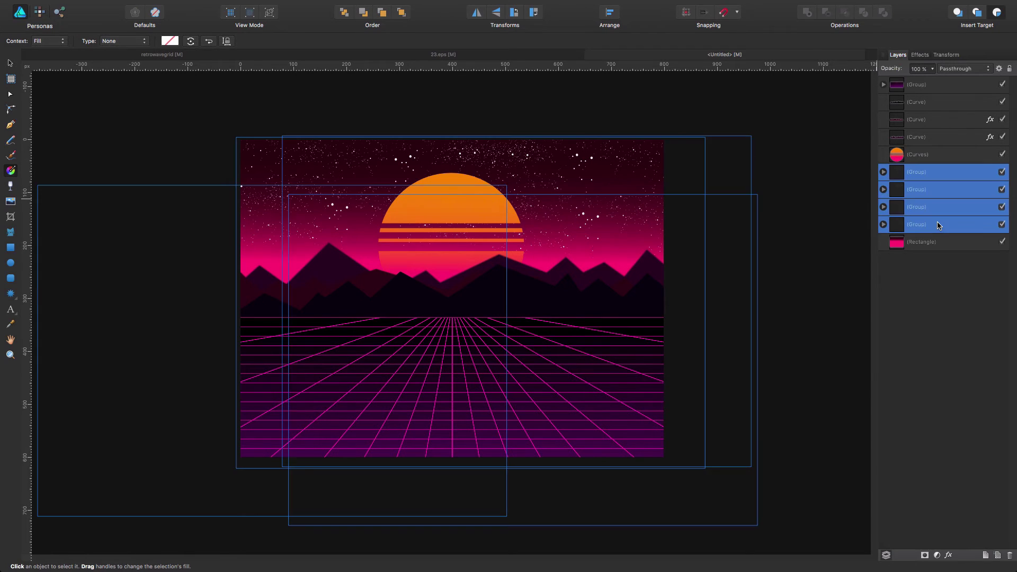
key(super+g)
double_click(939, 177)
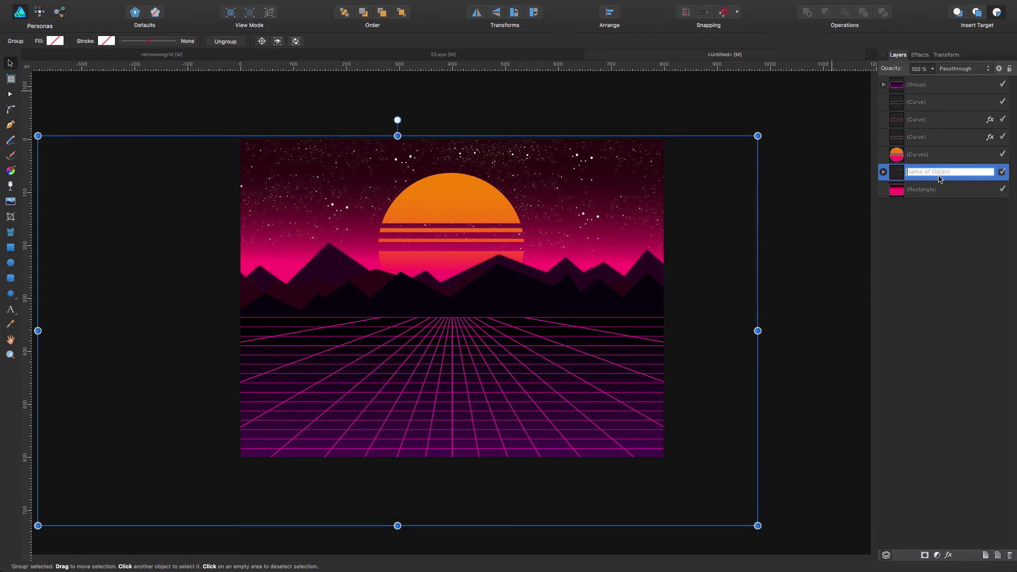
text(stardust)
key(Return)
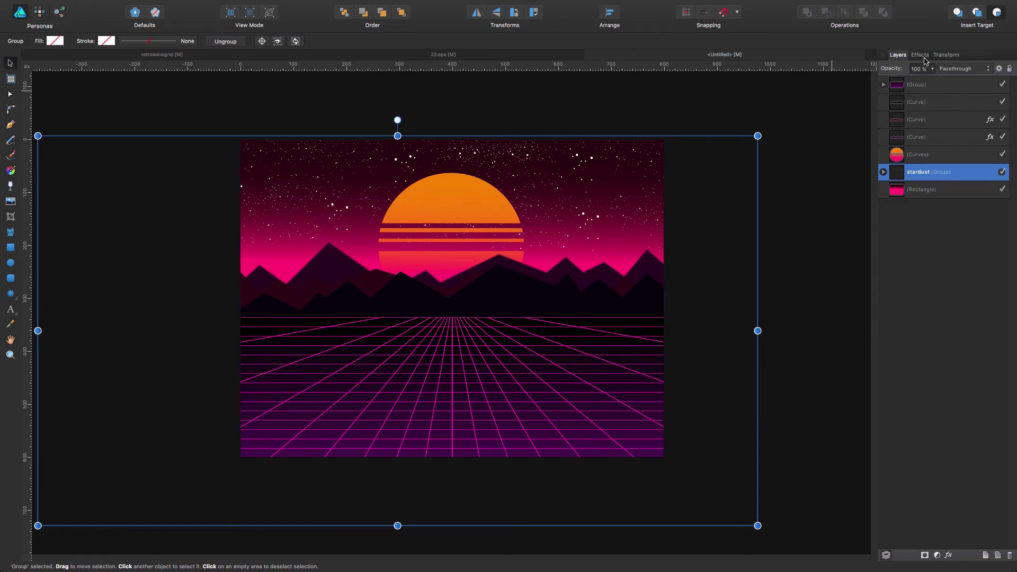
- Set the stardust group to Average blend mode at 91% opacity
click(965, 72)
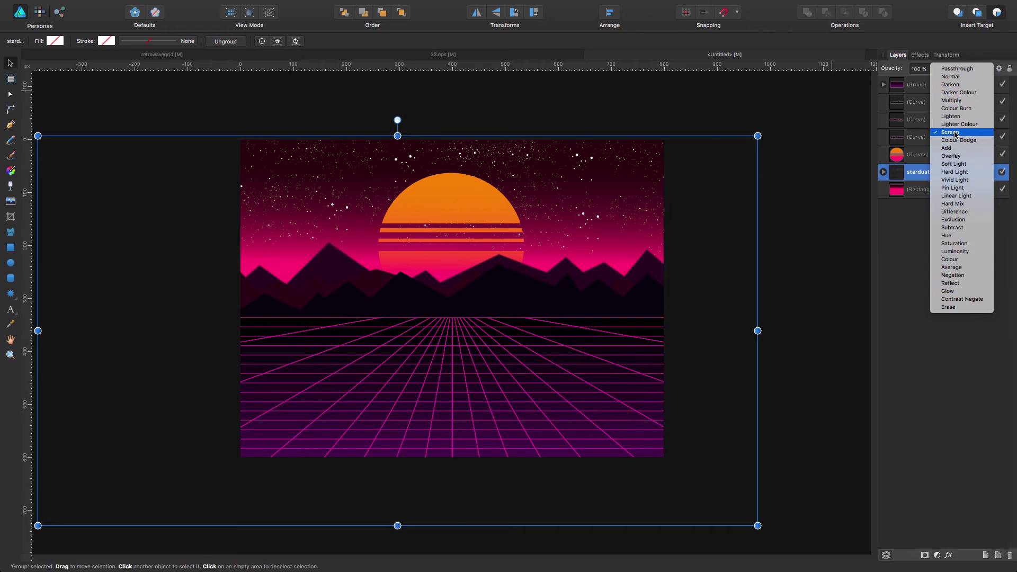
click(951, 212)
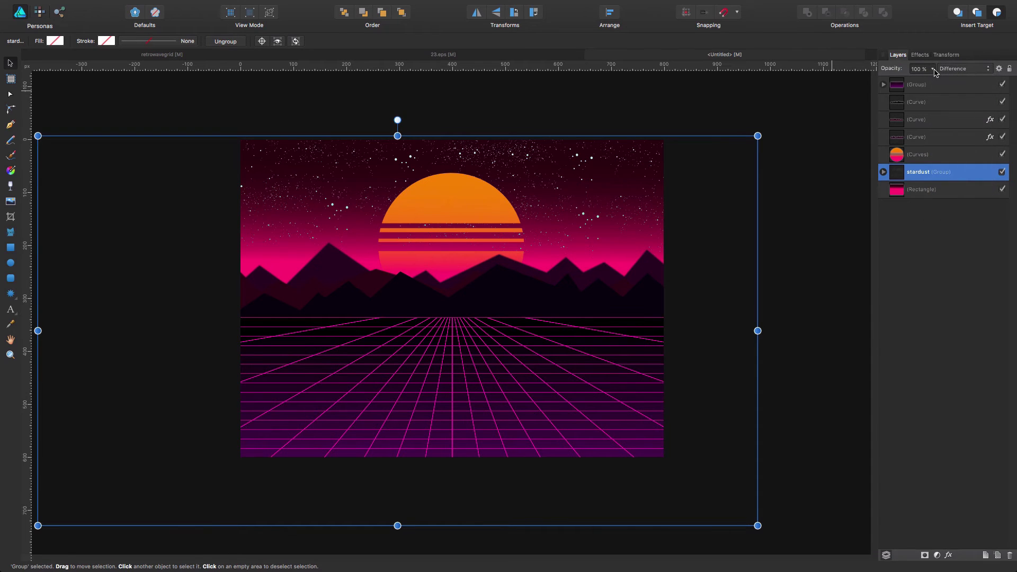
click(933, 69)
drag(932, 82, 910, 83)
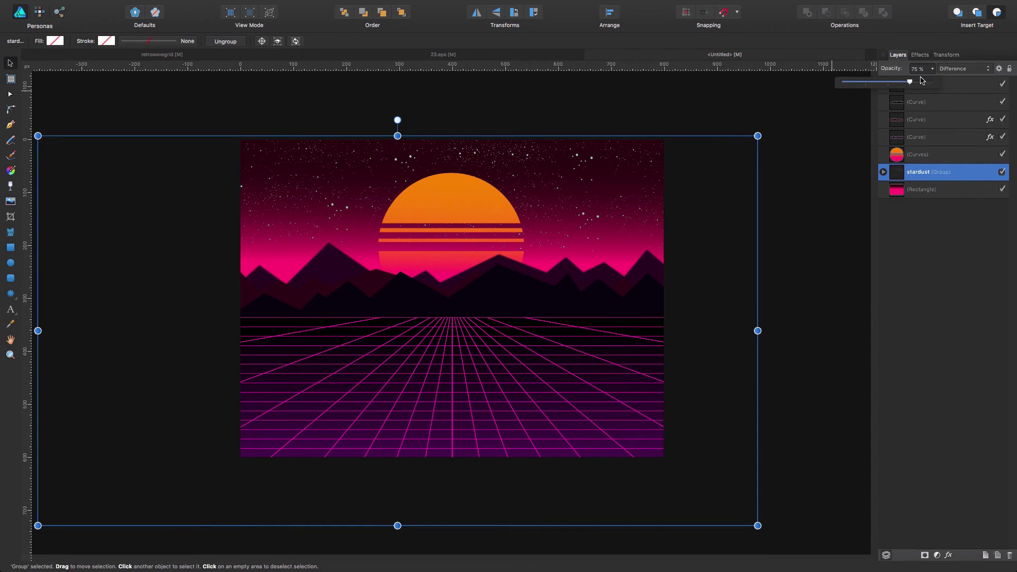
click(962, 68)
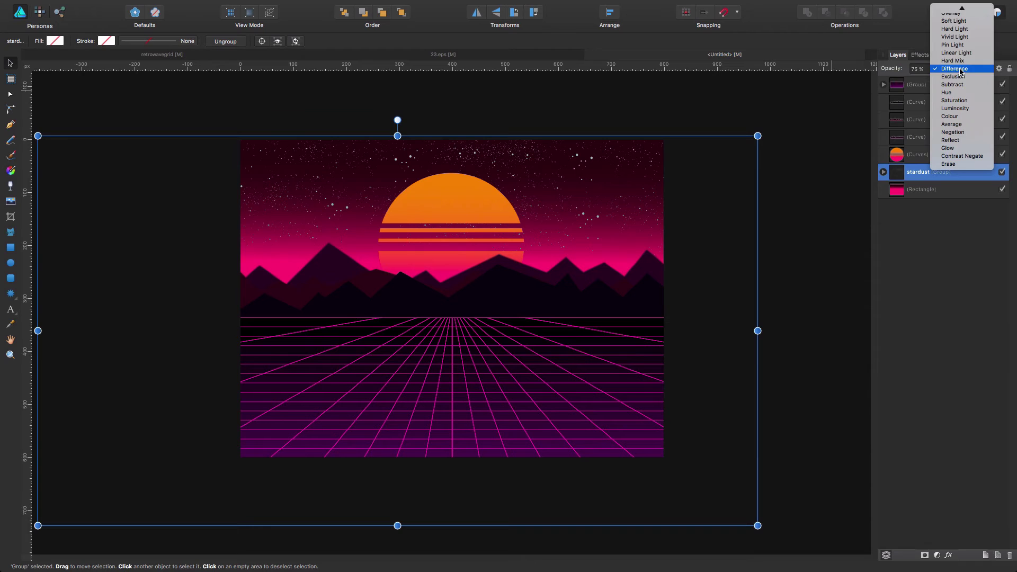
click(951, 125)
click(933, 68)
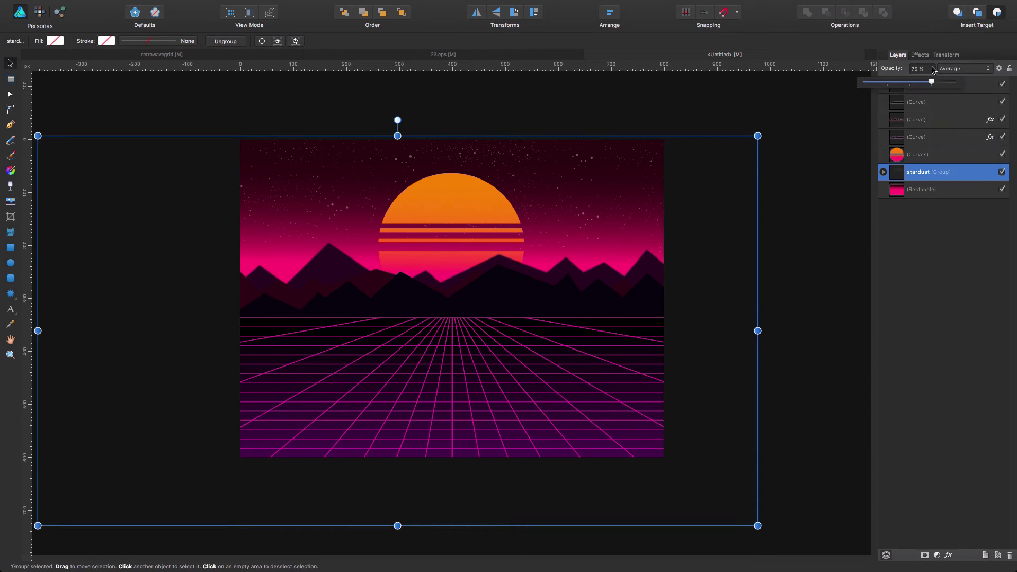
drag(935, 84, 946, 84)
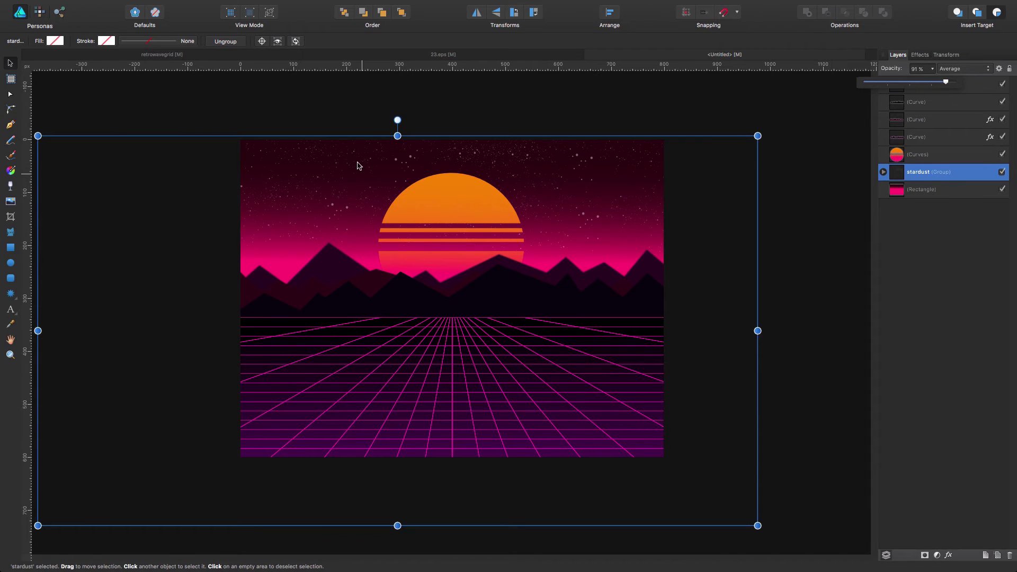
click(784, 226)
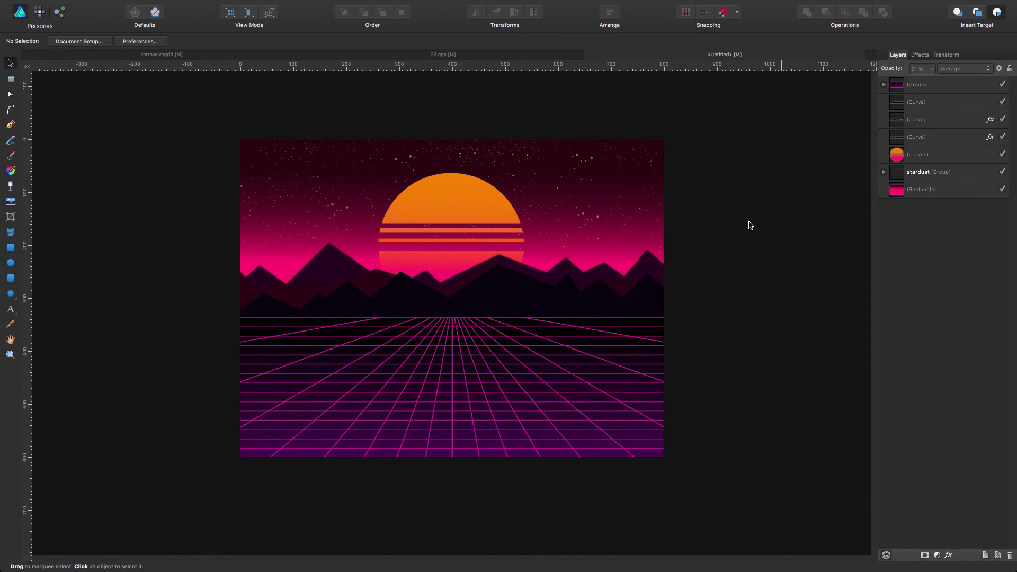
- Draw a wide ellipse across the horizon and flatten it into a thin line
click(919, 54)
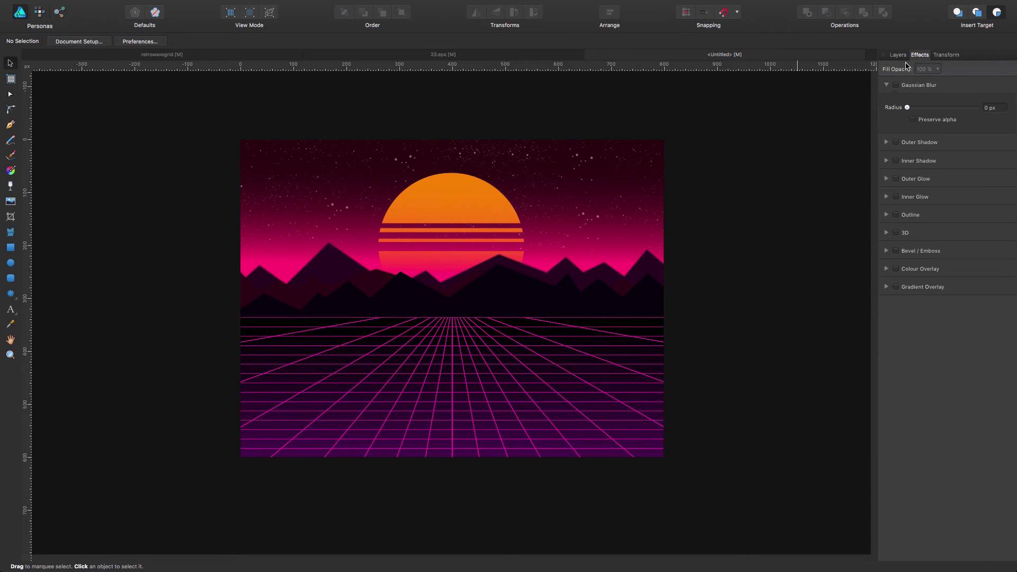
click(898, 55)
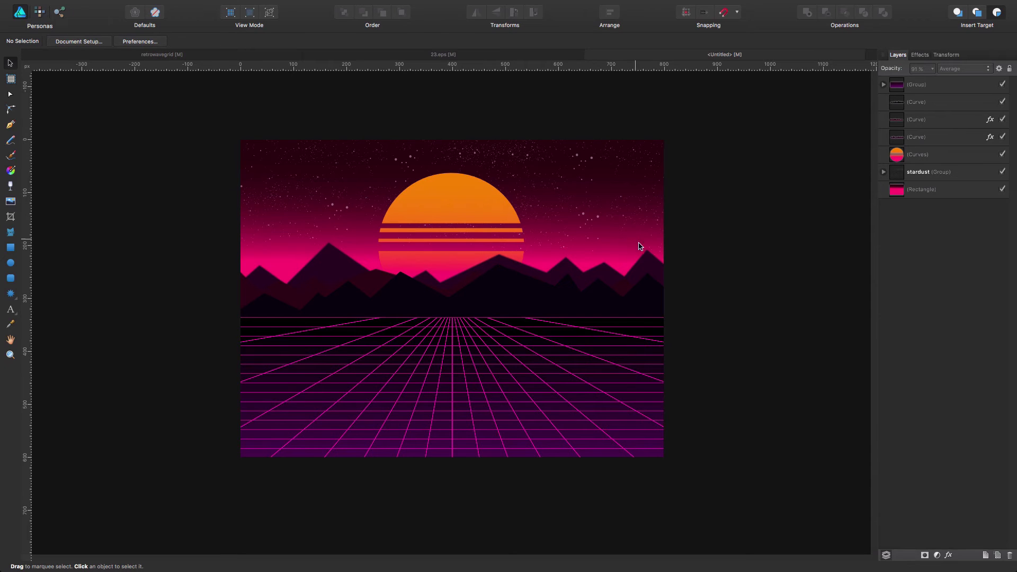
click(10, 263)
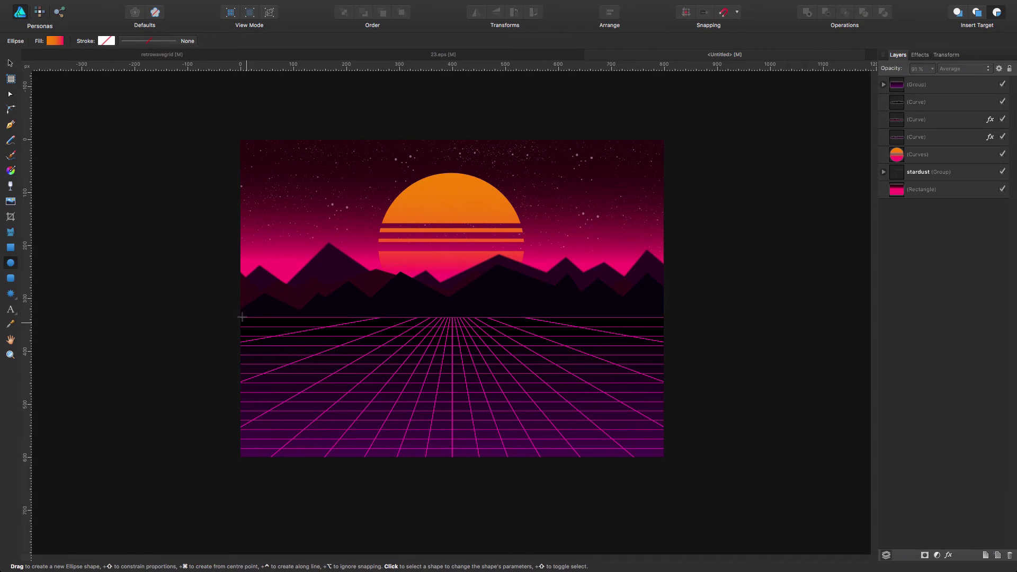
drag(221, 307, 687, 323)
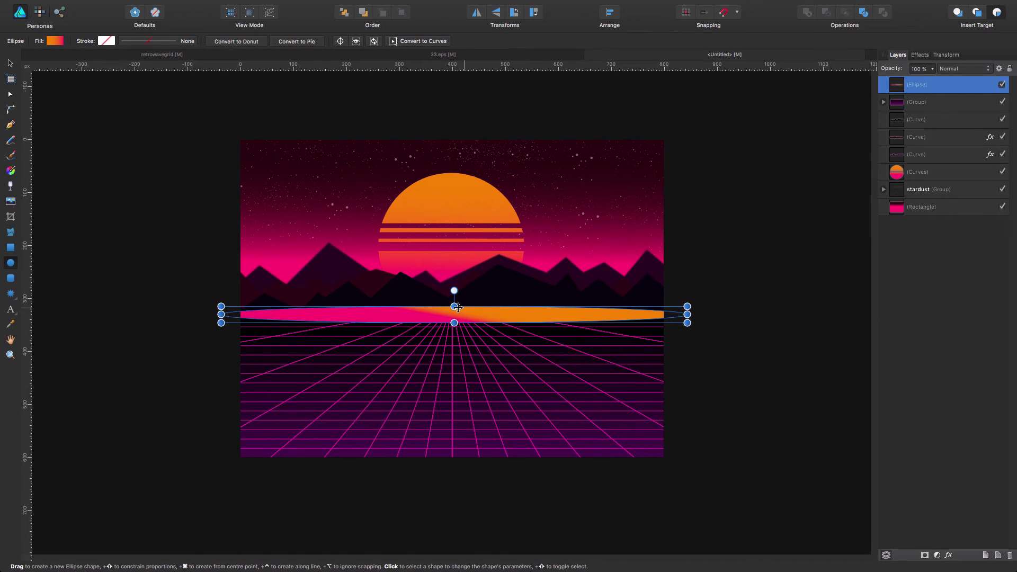
drag(454, 307, 486, 318)
key(v)
- Fill the thin ellipse with a solid pale pinkish white
click(55, 41)
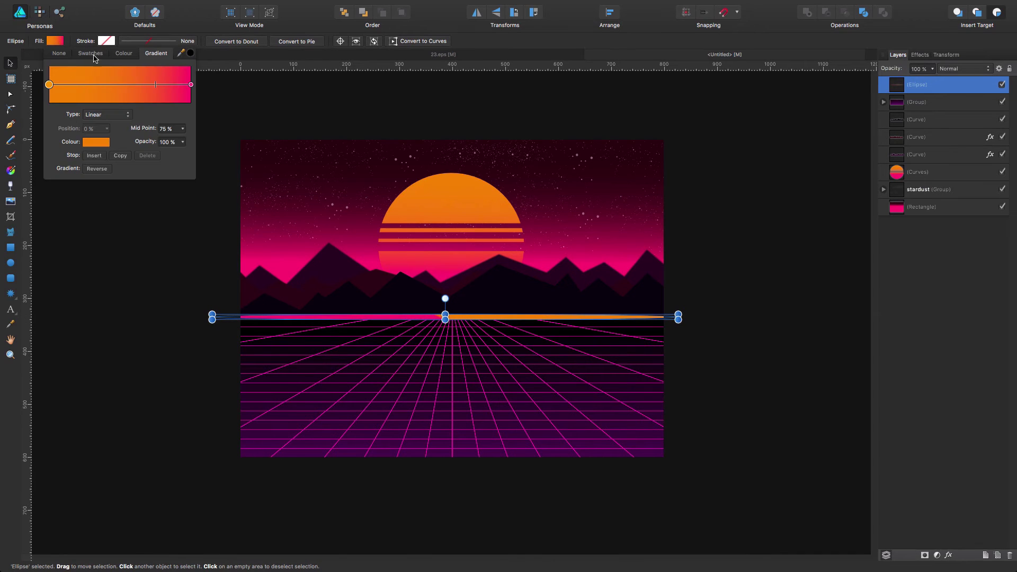
click(124, 53)
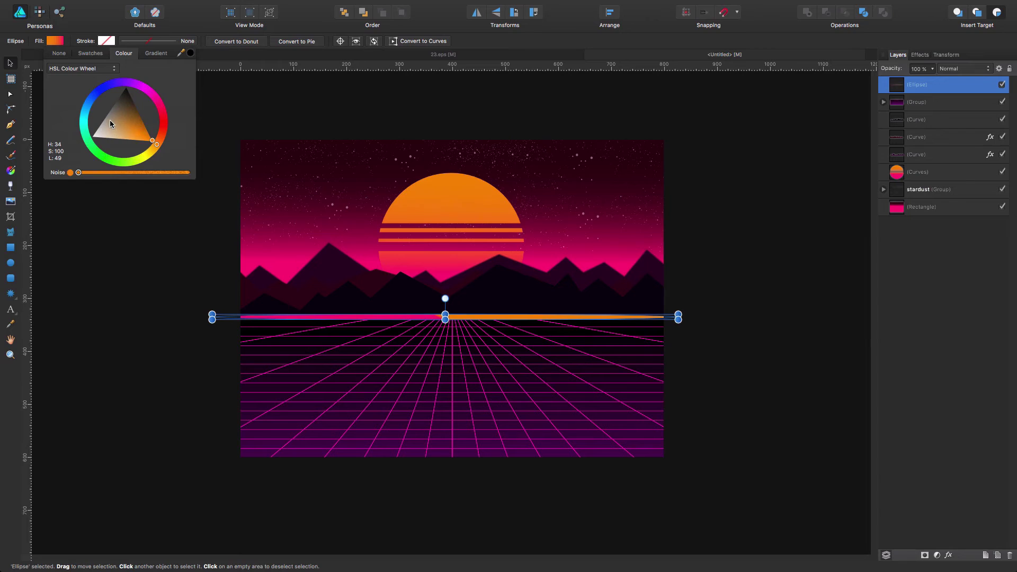
mouse_move(110, 124)
mouse_down()
mouse_move(122, 124)
mouse_move(136, 163)
mouse_up()
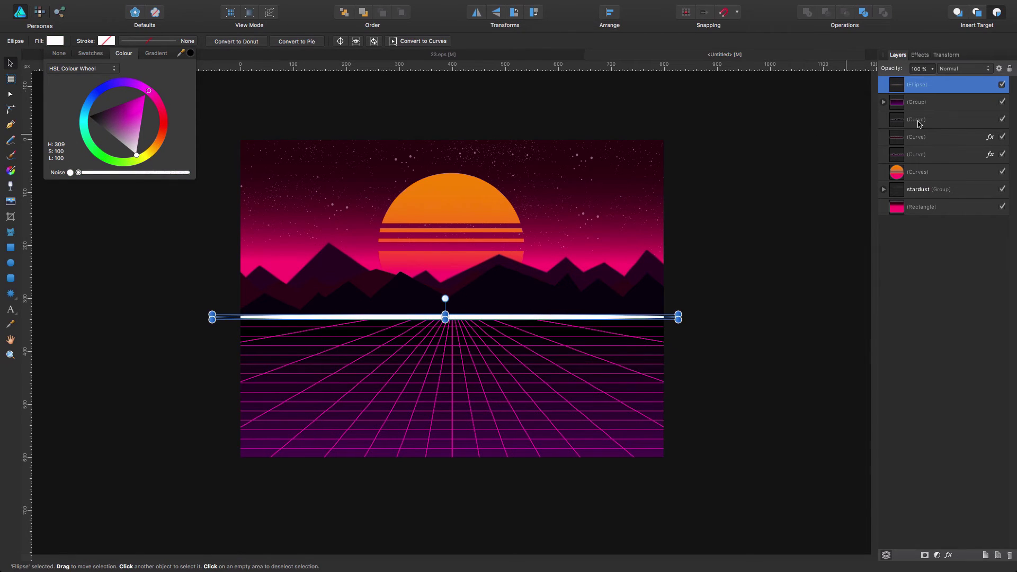
click(920, 54)
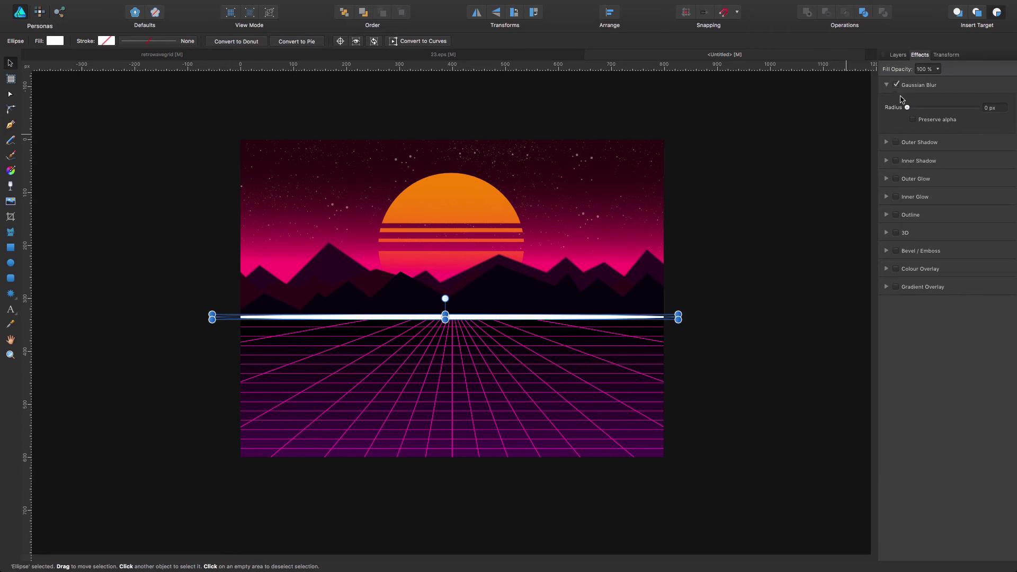
- Give the horizon line a 3.4 px Gaussian blur and a magenta outer glow
drag(908, 111, 928, 113)
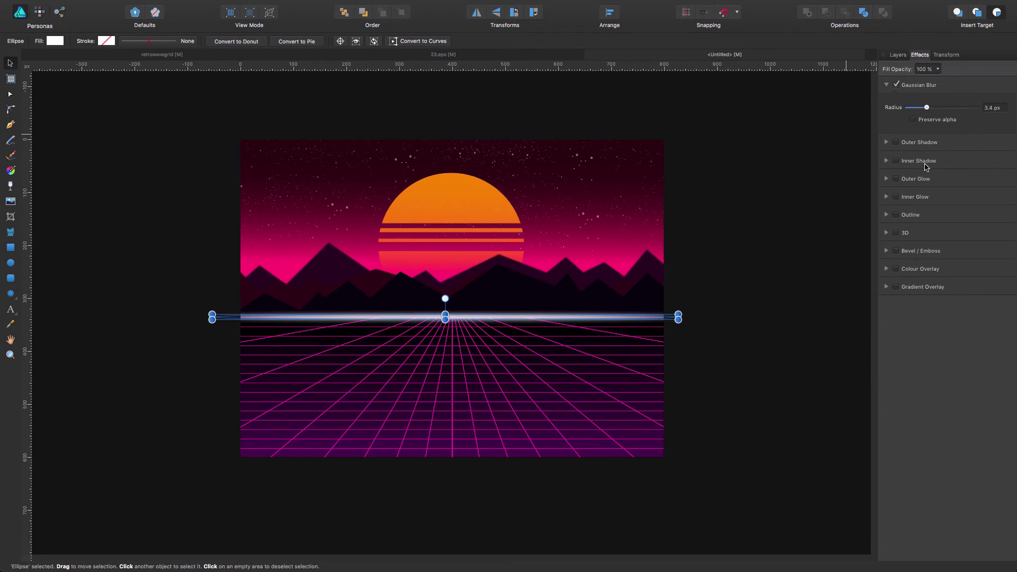
click(897, 180)
click(922, 202)
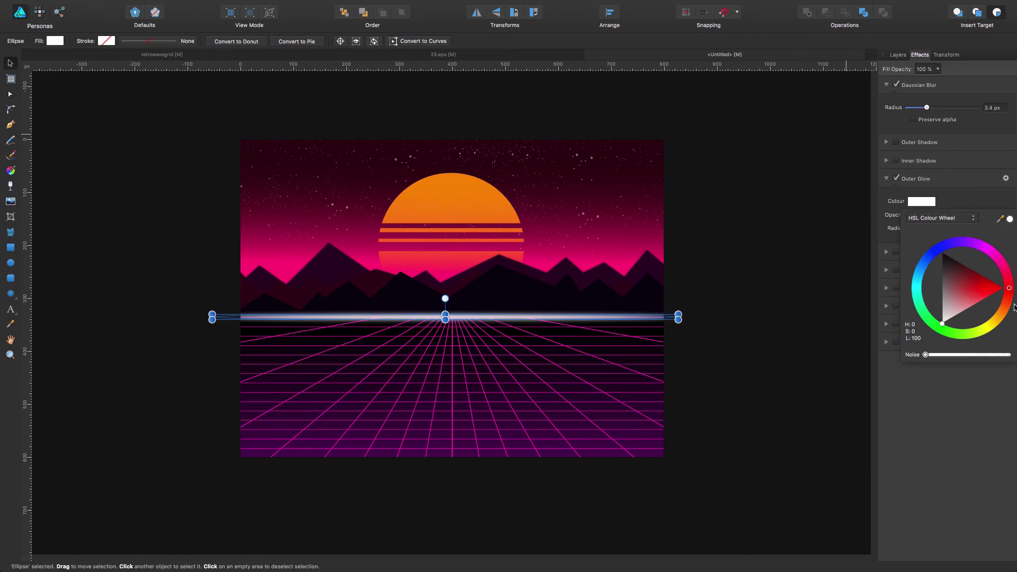
click(986, 250)
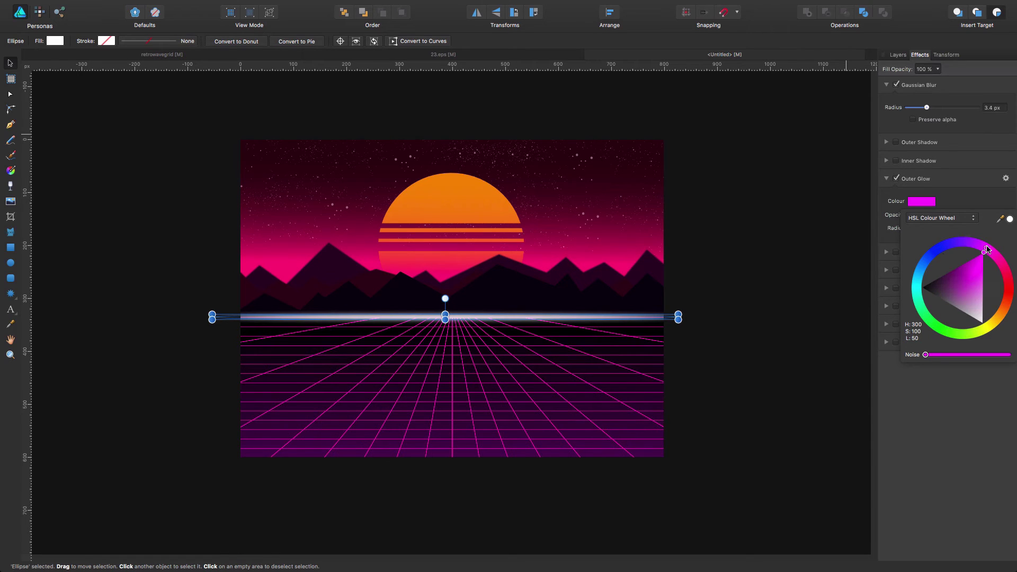
click(997, 201)
drag(912, 229, 923, 229)
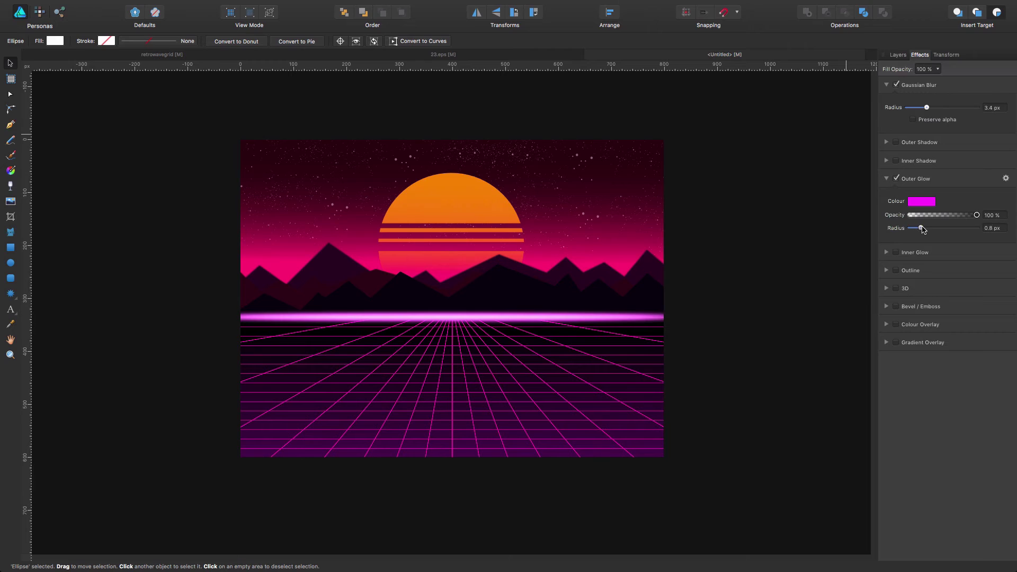
click(766, 306)
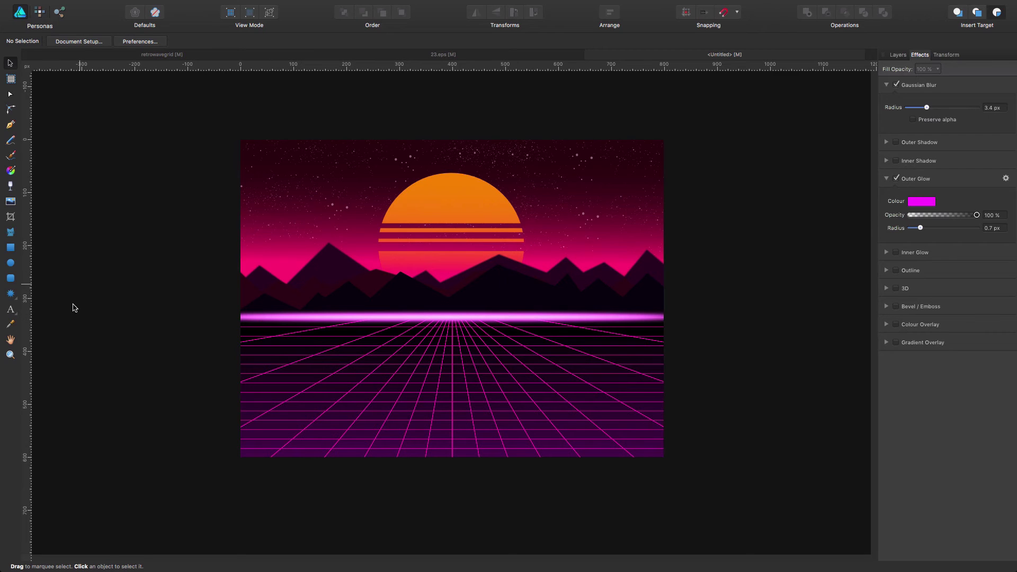
- Place a new artistic text object on the grid
click(12, 309)
click(390, 355)
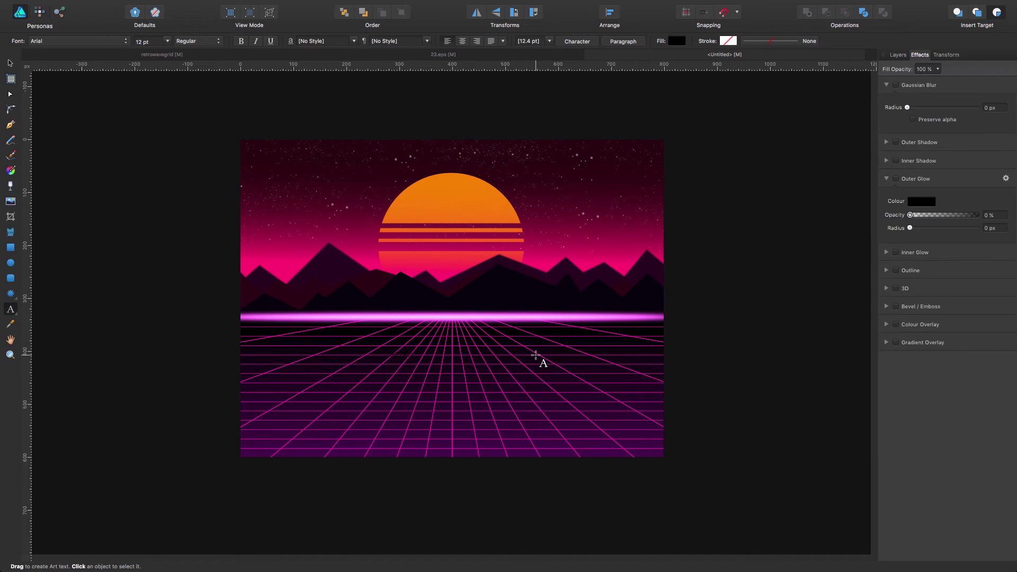
key(Escape)
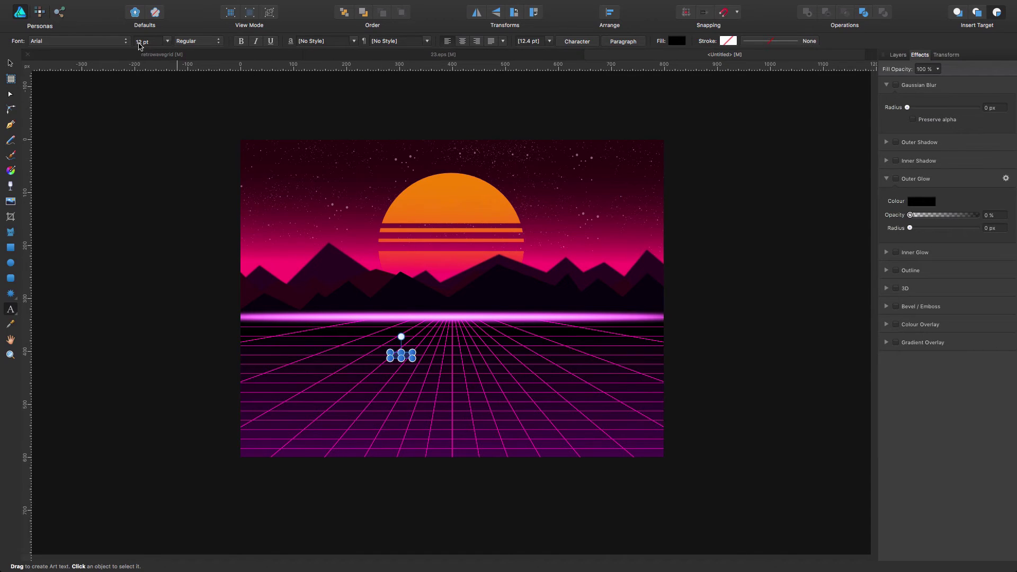
- Set RETRO to Lazer84 Bold at 144 pt and move it over the horizon beneath the sun
click(168, 42)
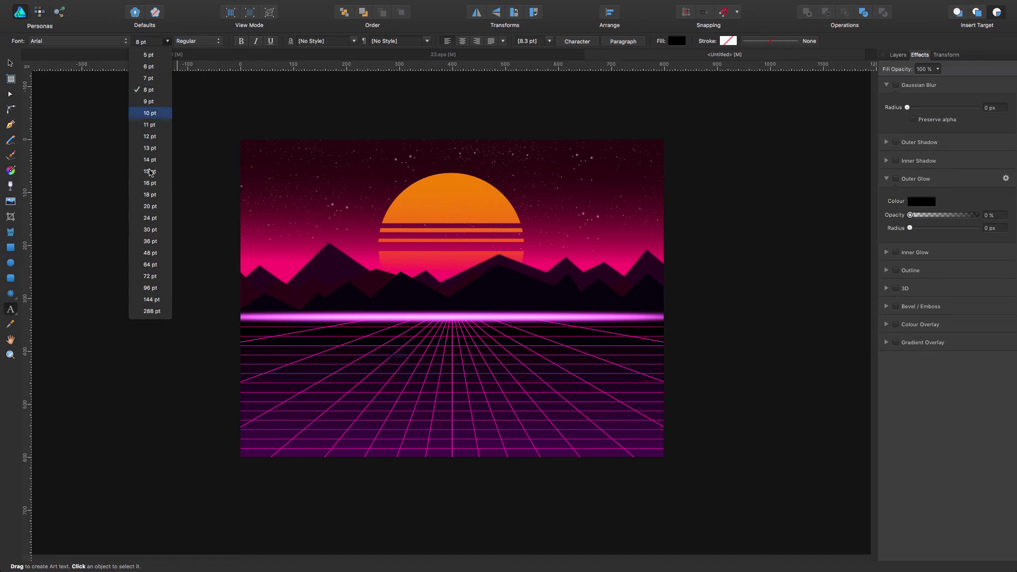
click(152, 299)
click(217, 42)
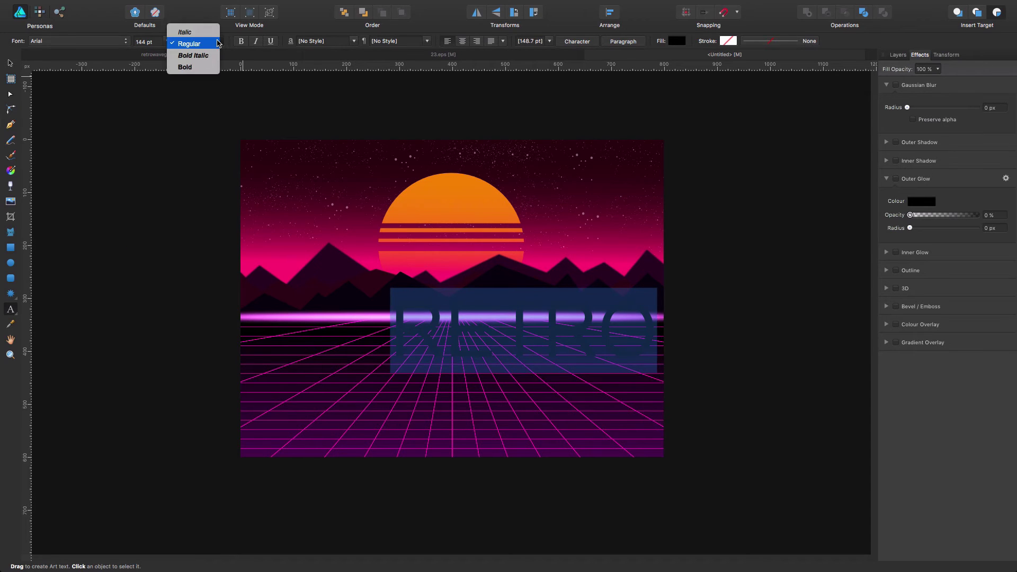
click(199, 67)
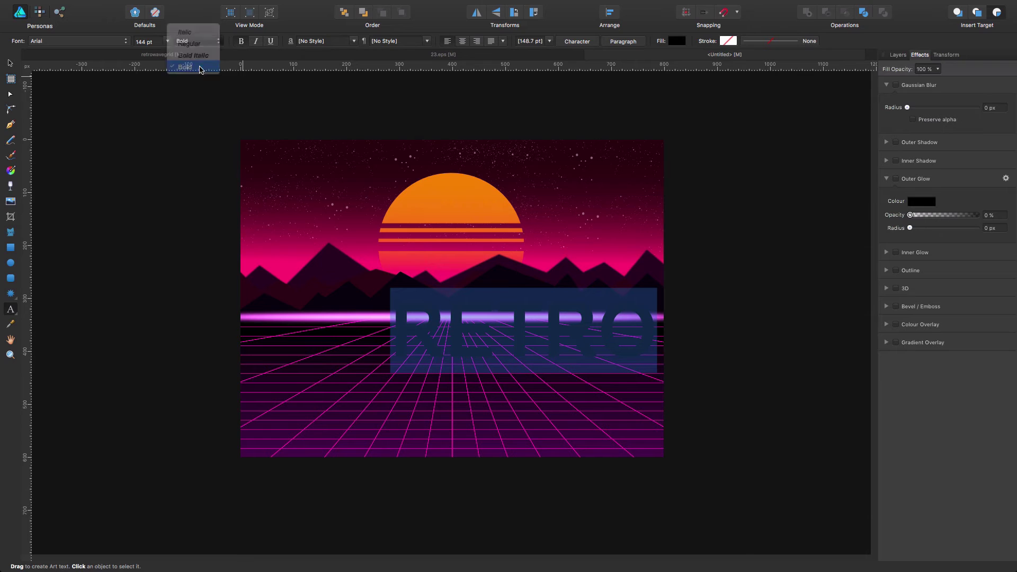
click(126, 43)
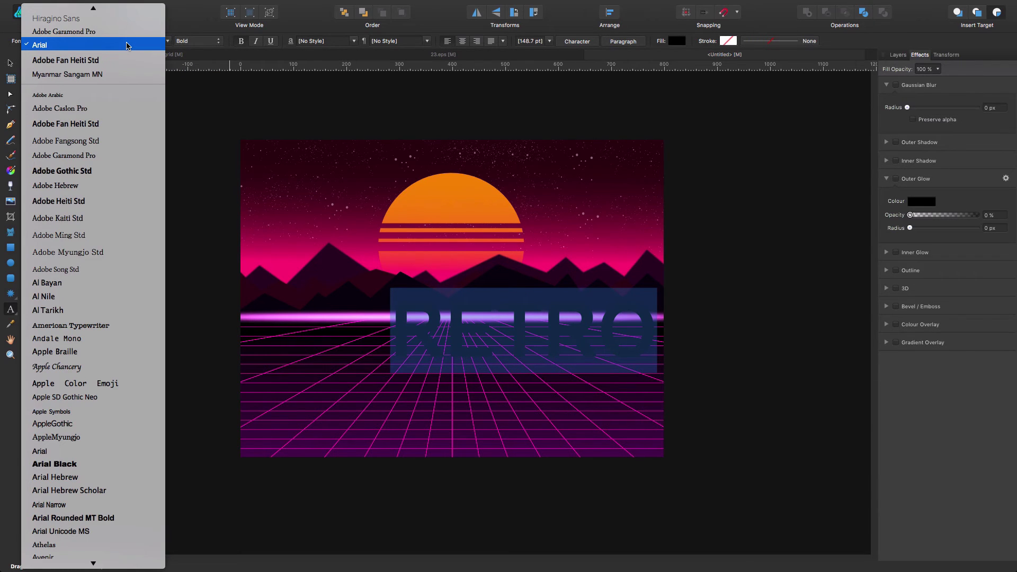
key(Up)
key(Up)
key(Up)
key(Up)
key(Up)
key(Up)
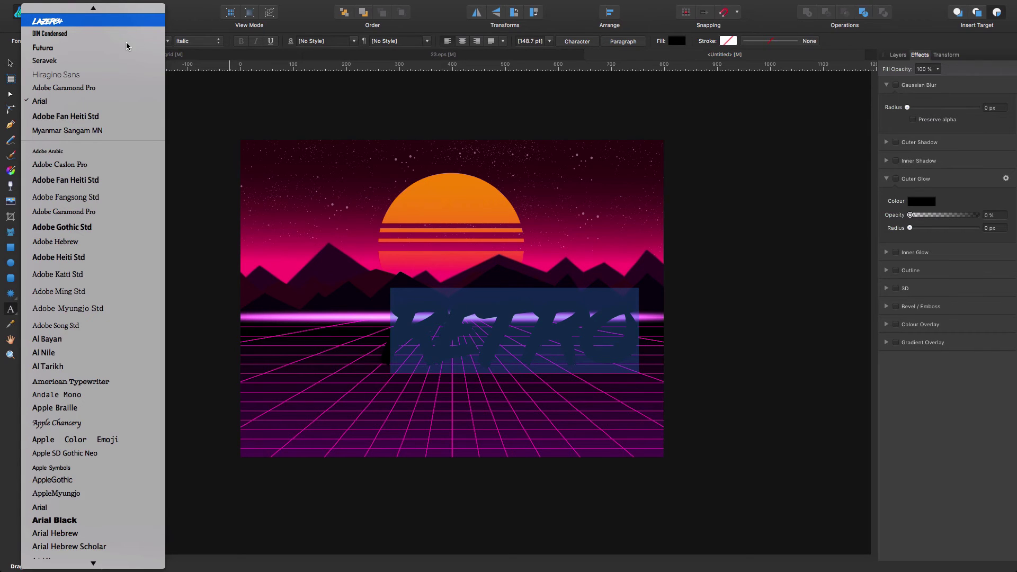
key(Return)
click(9, 63)
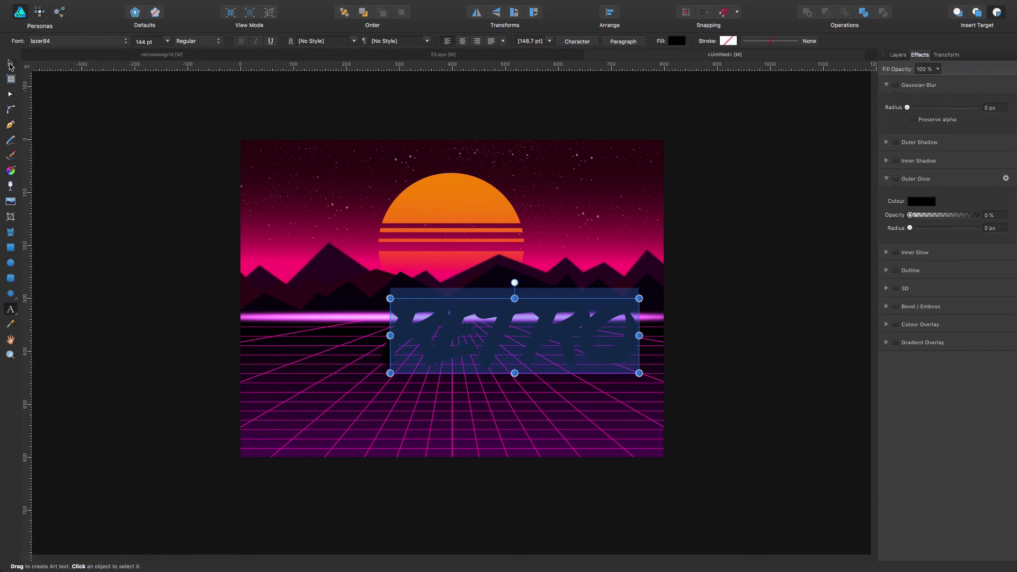
drag(495, 318, 432, 295)
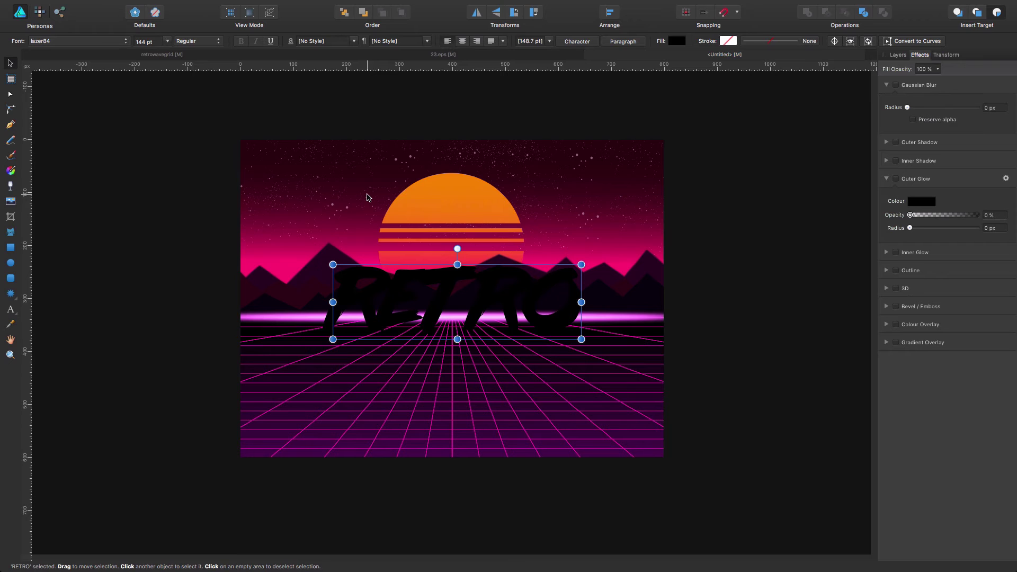
- Lay a vertical linear gradient across RETRO using an orange-red preset
click(10, 170)
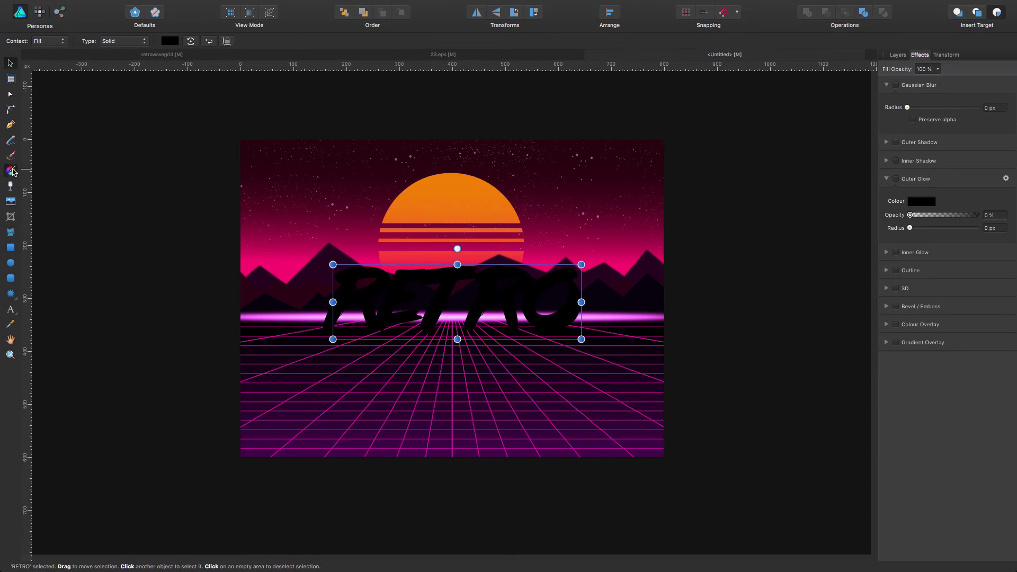
drag(449, 293, 448, 221)
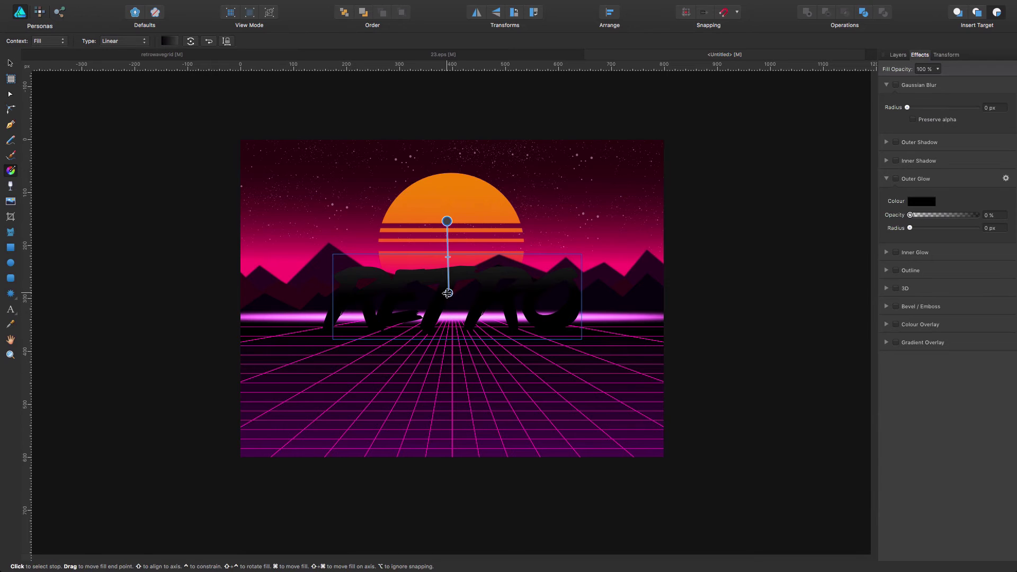
drag(449, 293, 447, 364)
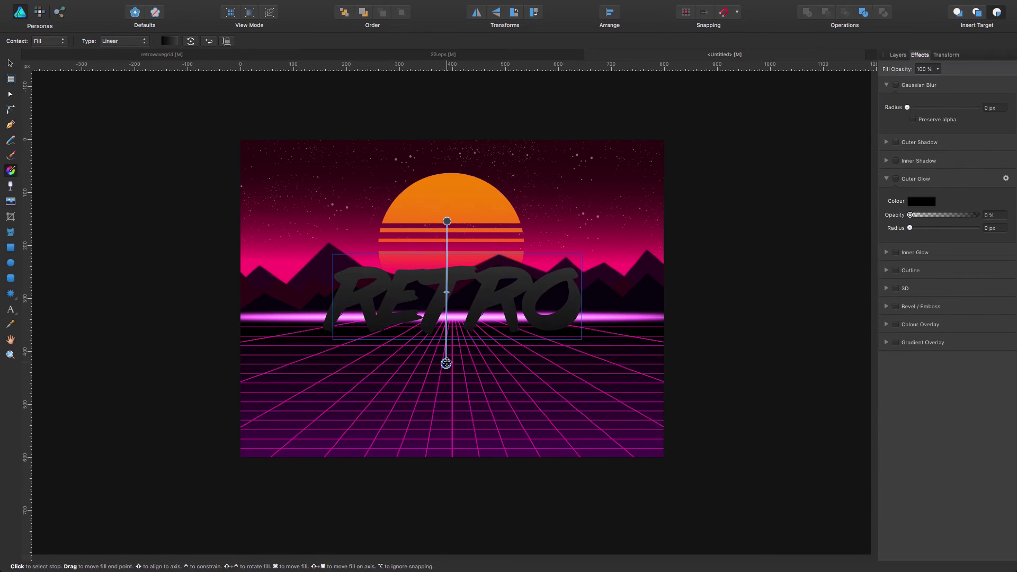
click(168, 42)
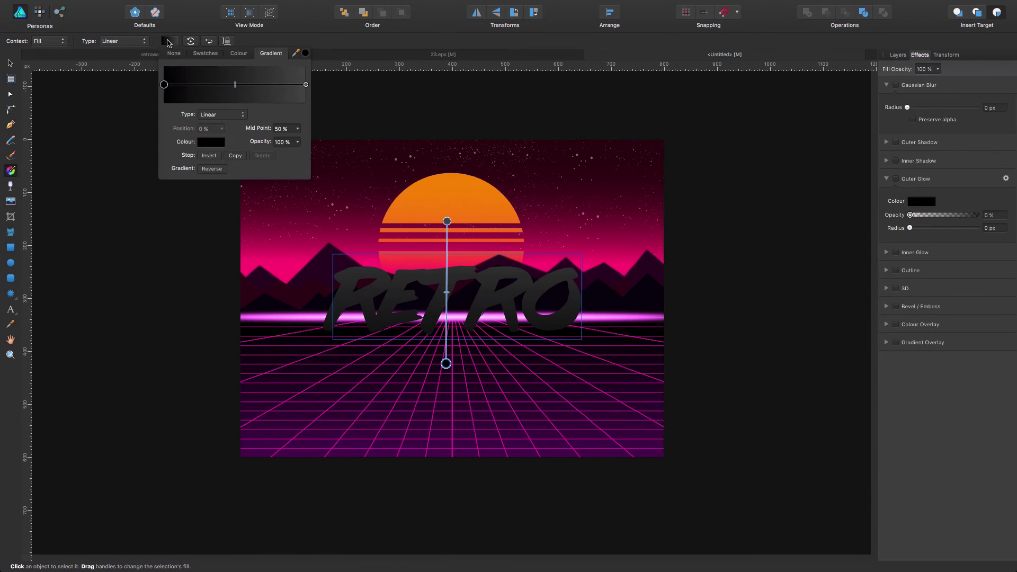
click(201, 54)
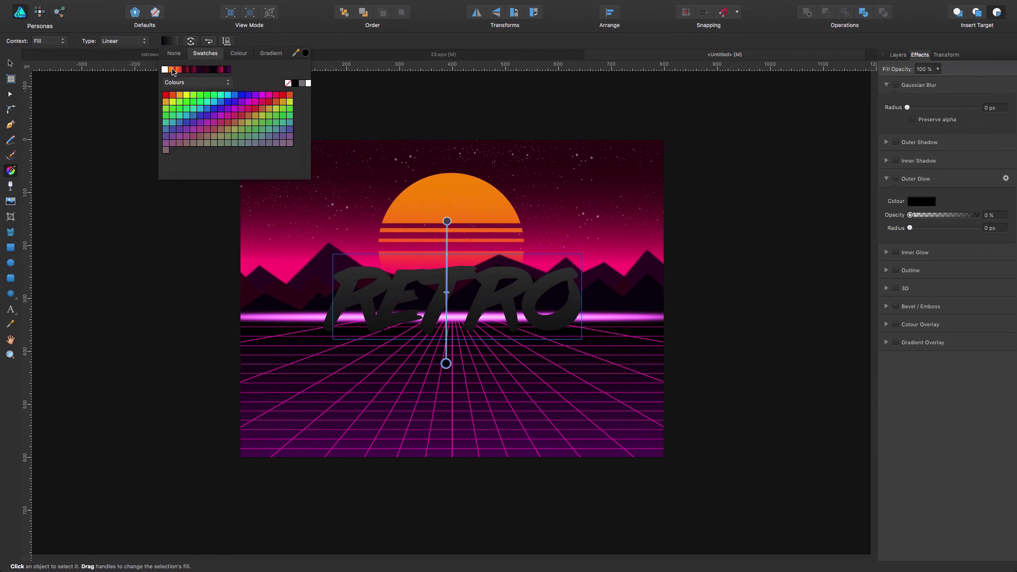
click(172, 71)
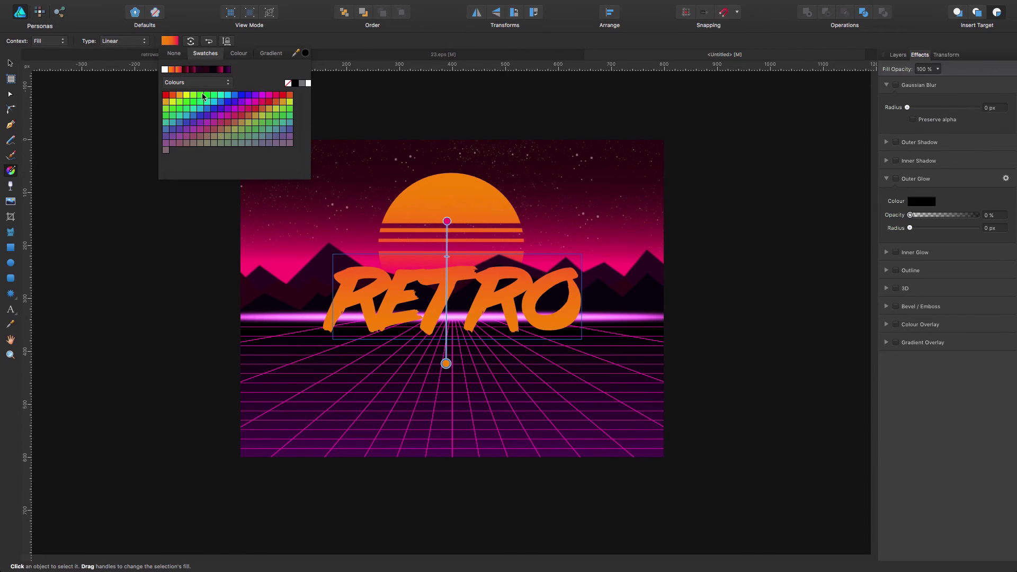
click(269, 54)
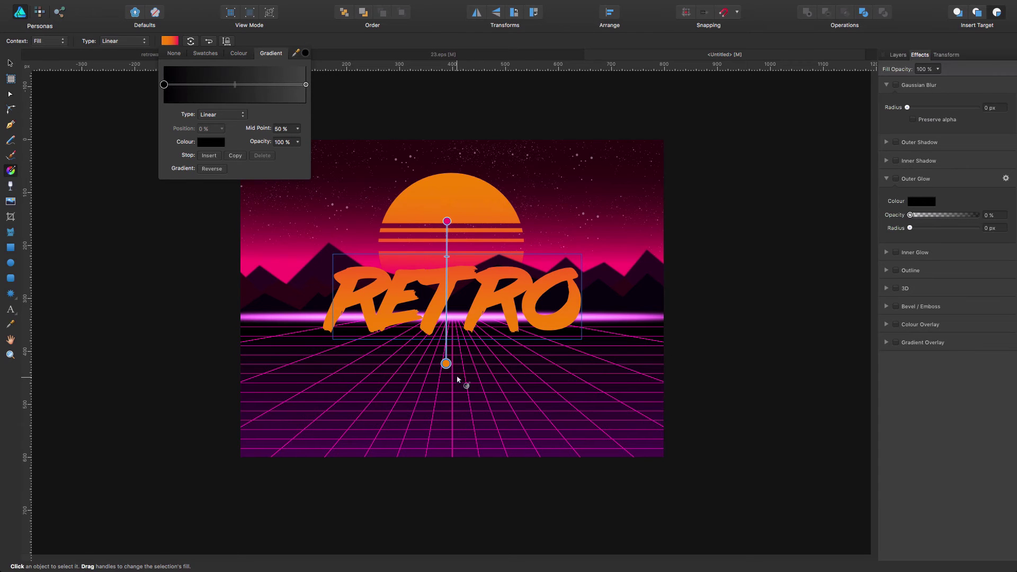
click(446, 363)
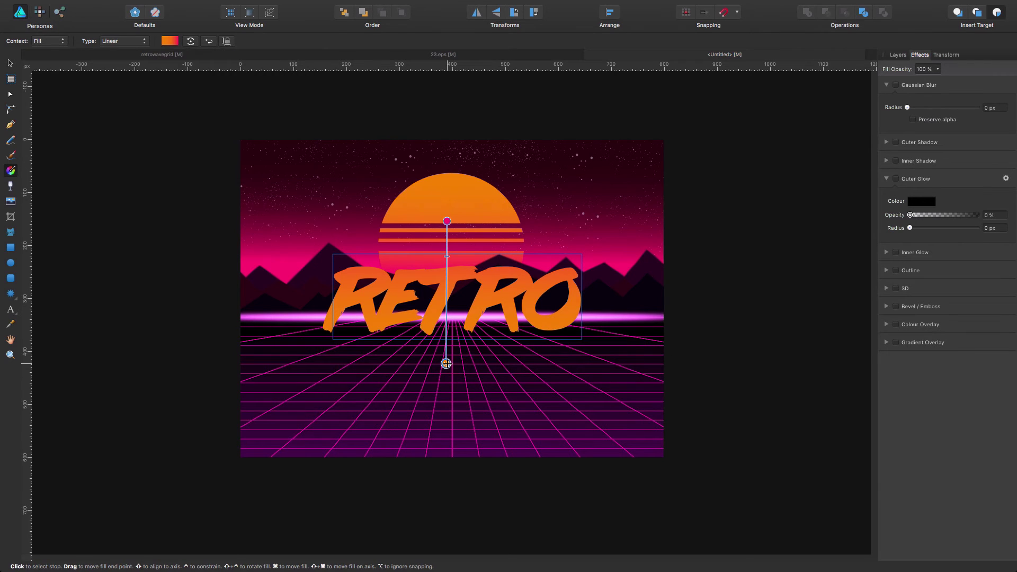
- Make the gradient's start stop cyan, reverse it, and pull the handles so cyan tops pink
click(169, 41)
click(211, 143)
click(209, 232)
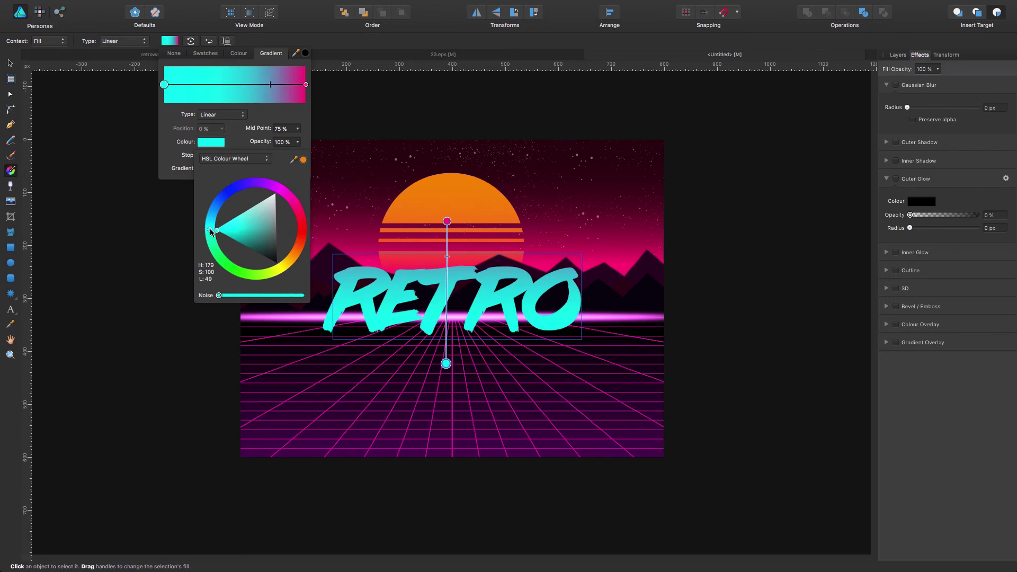
drag(209, 232, 210, 216)
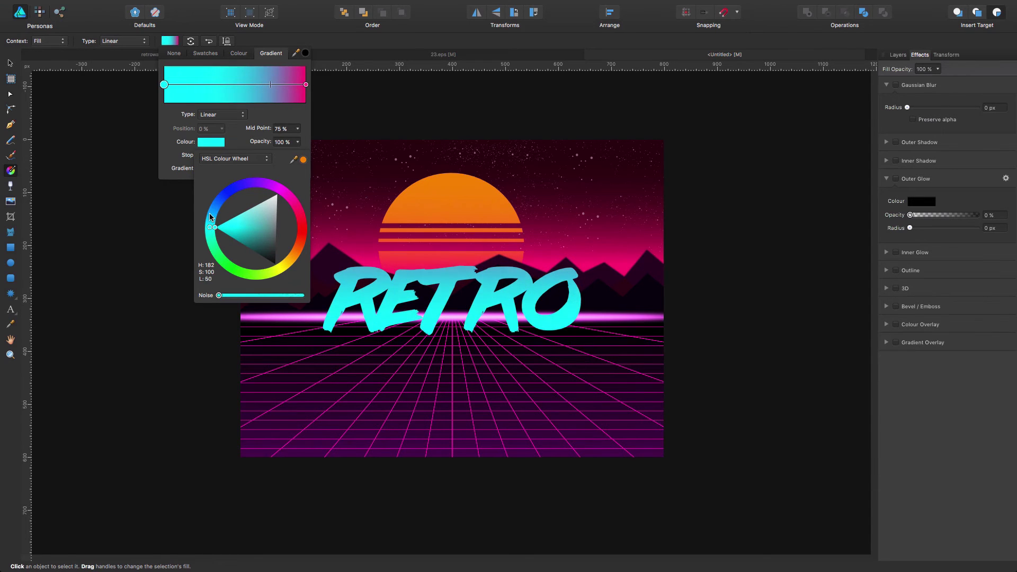
click(306, 85)
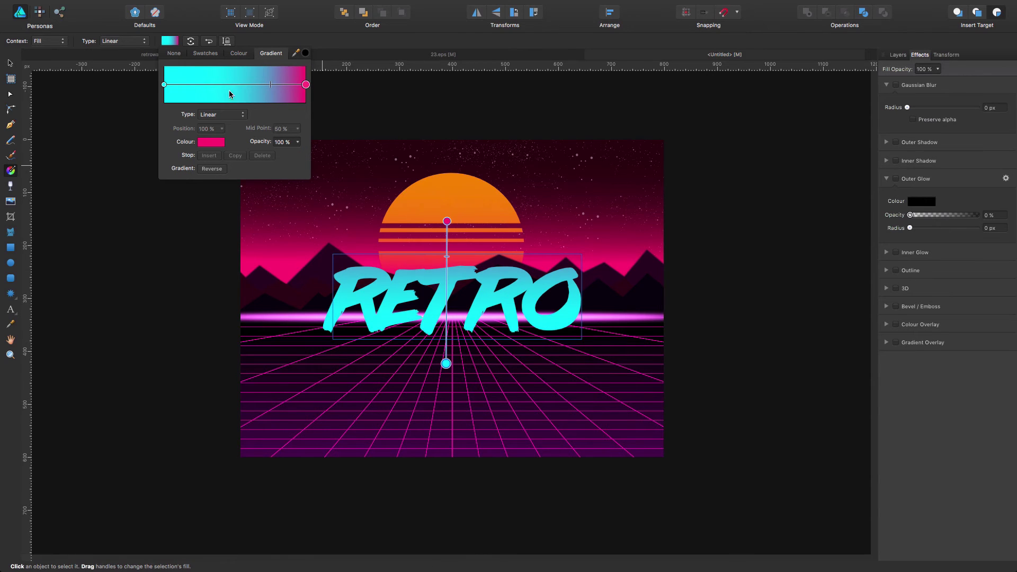
click(211, 168)
drag(446, 363, 446, 323)
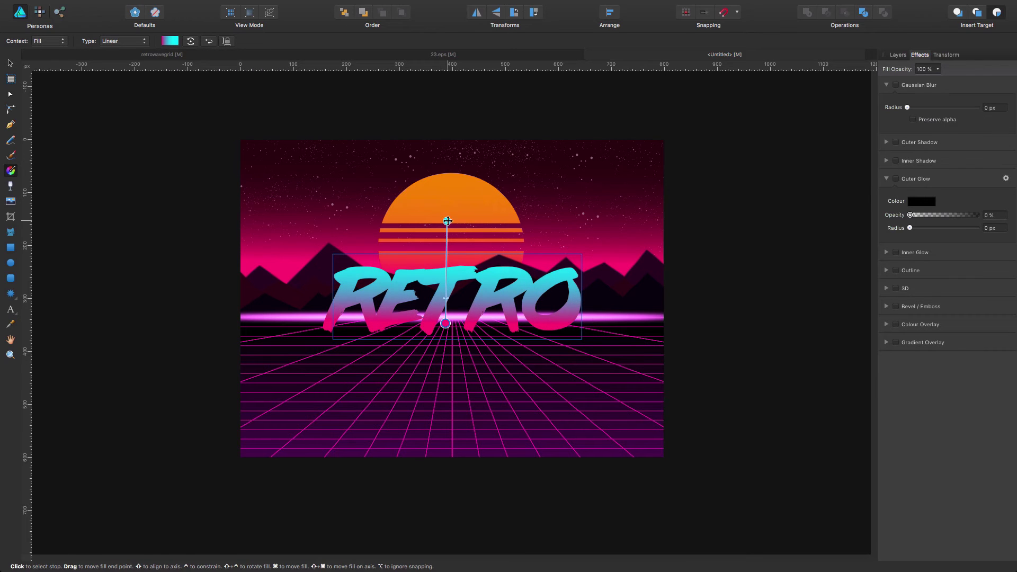
drag(447, 222, 448, 240)
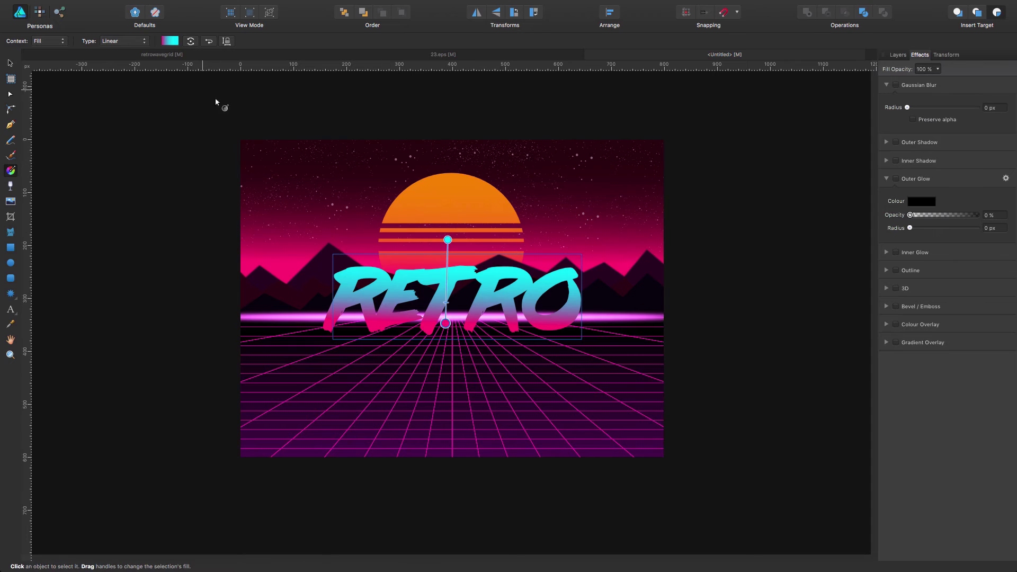
- Change RETRO's pink gradient stop to a slightly darker blue
click(174, 41)
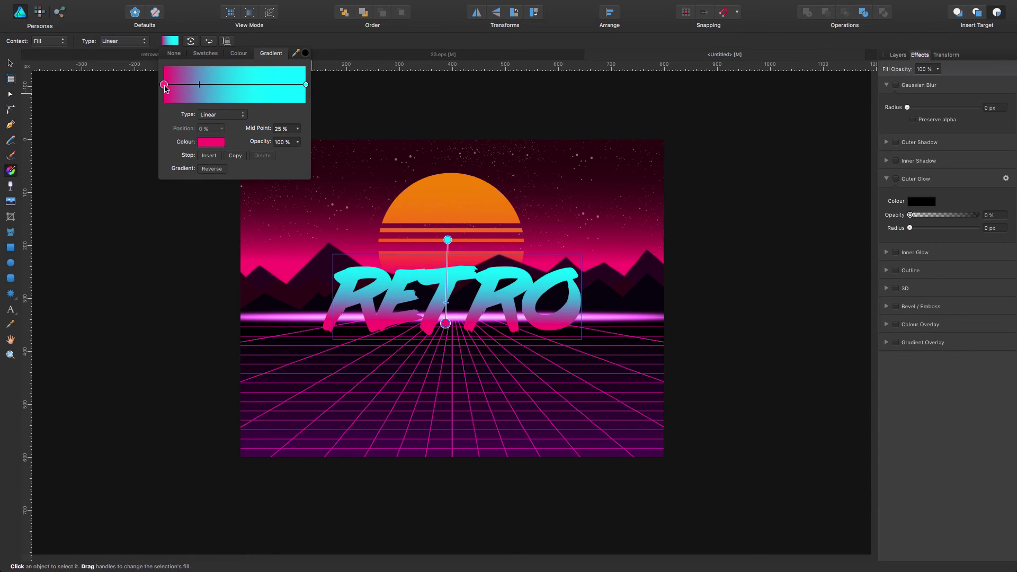
click(212, 147)
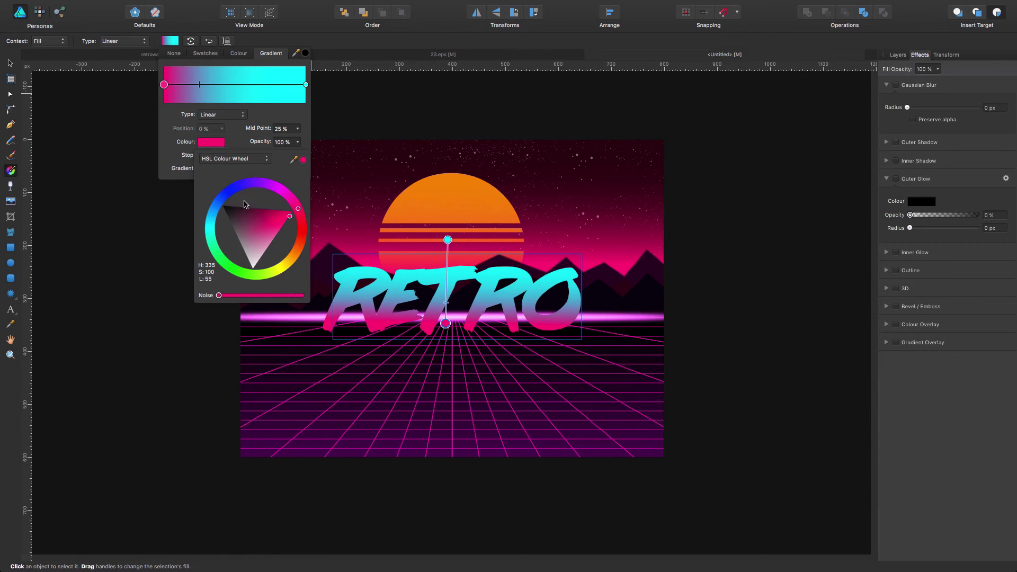
click(213, 211)
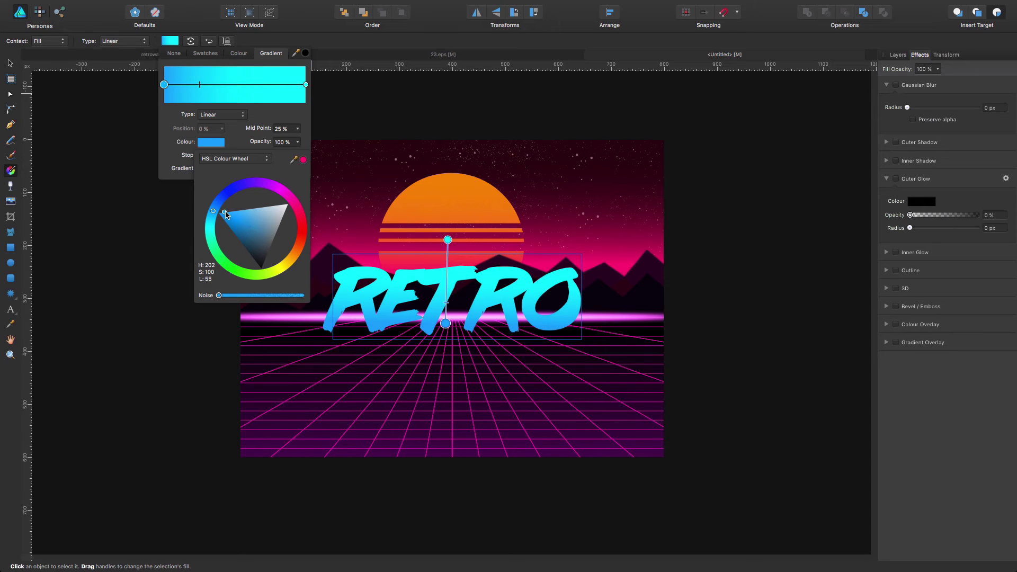
drag(225, 214, 217, 212)
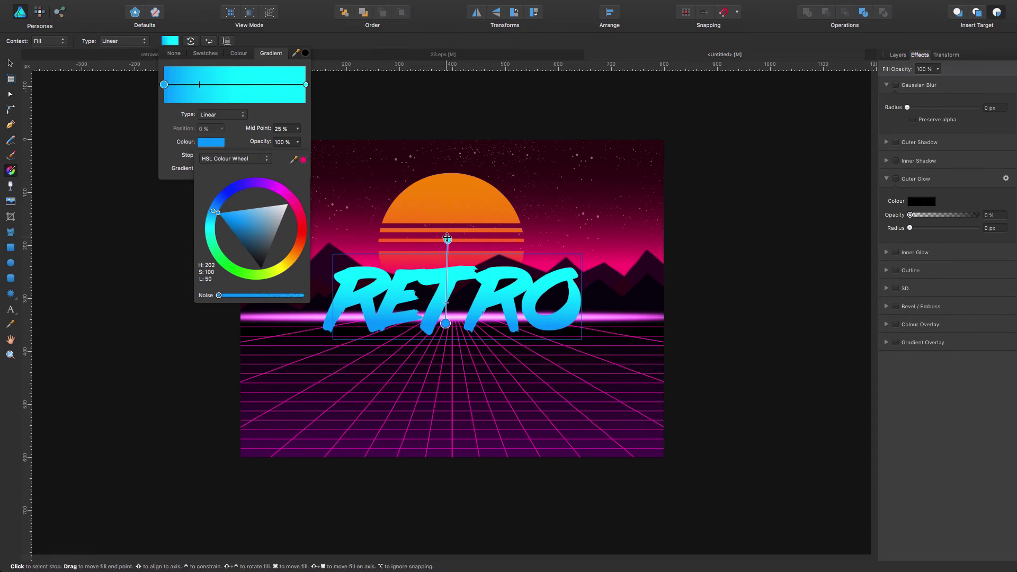
click(378, 235)
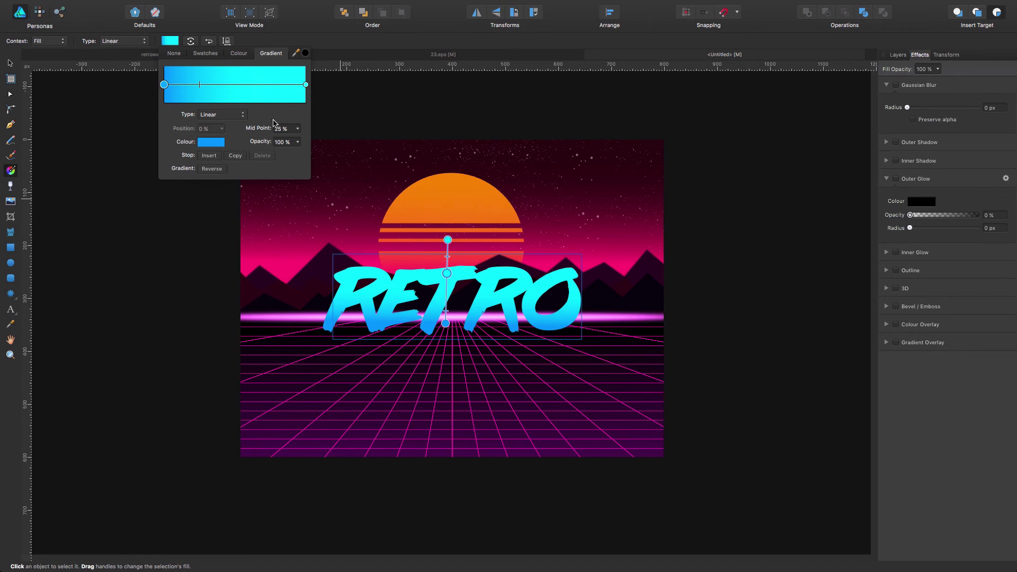
- Add an extra stop midway along the RETRO gradient and select it
click(447, 273)
click(10, 63)
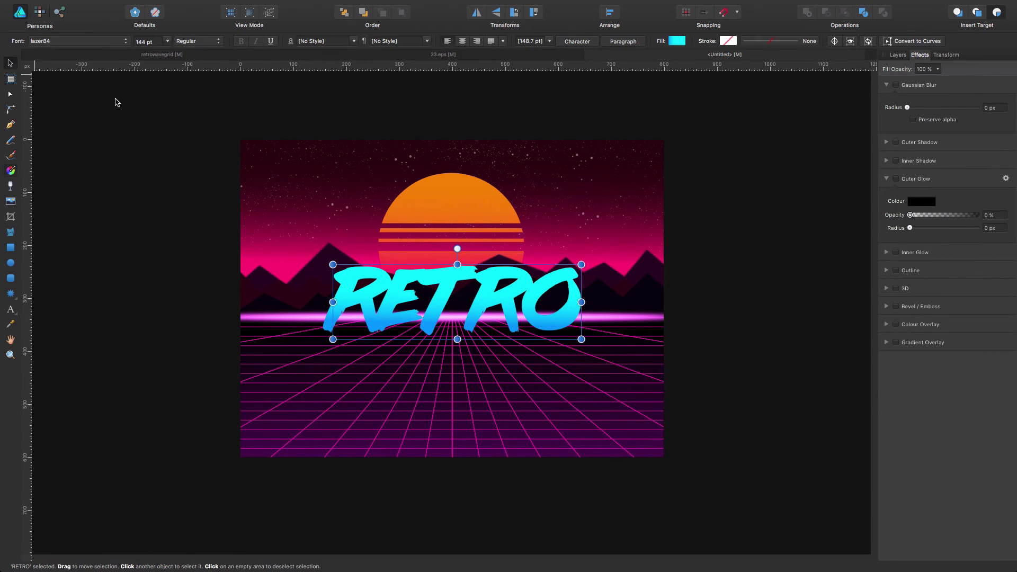
click(10, 171)
click(170, 42)
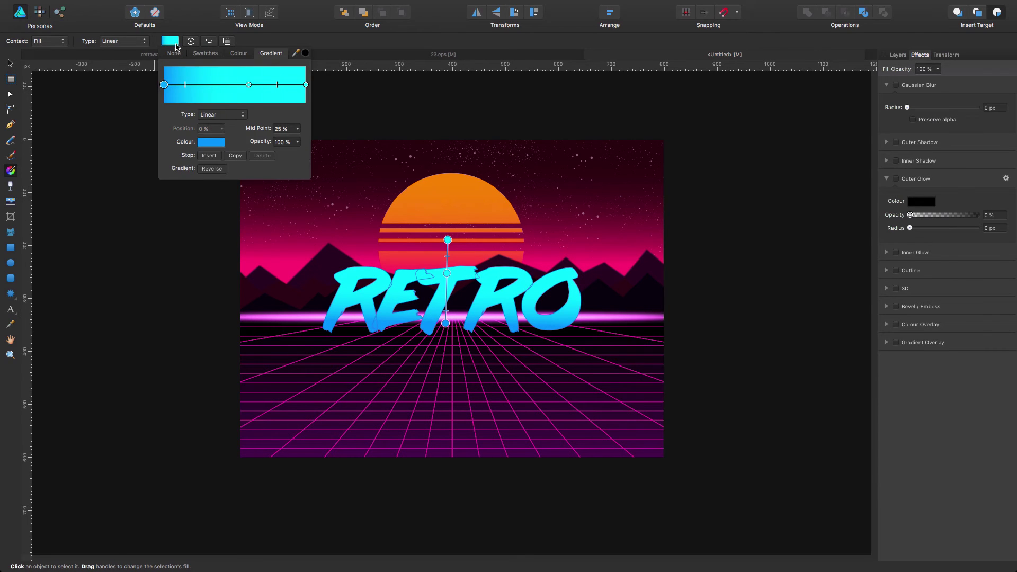
click(249, 85)
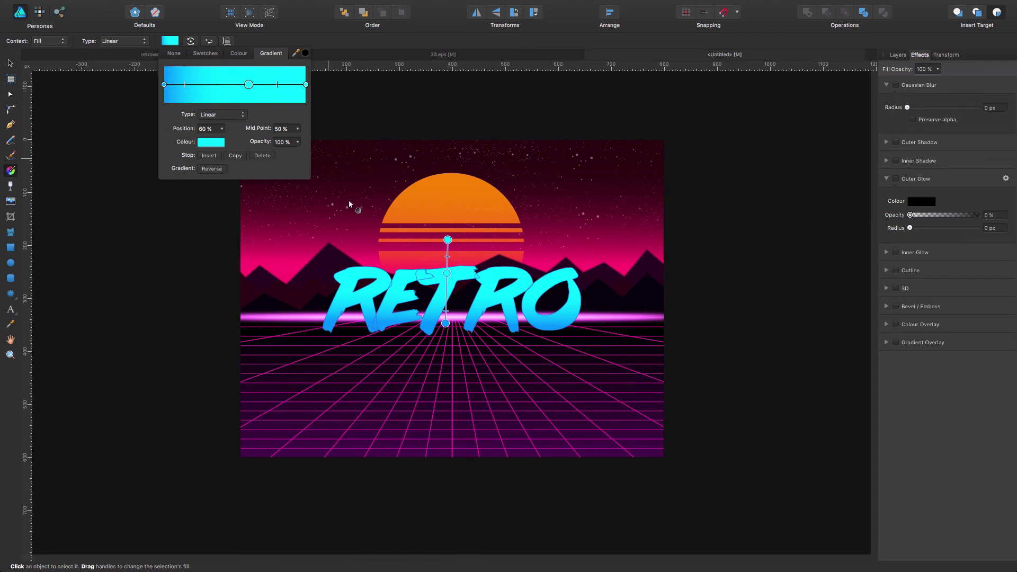
click(447, 240)
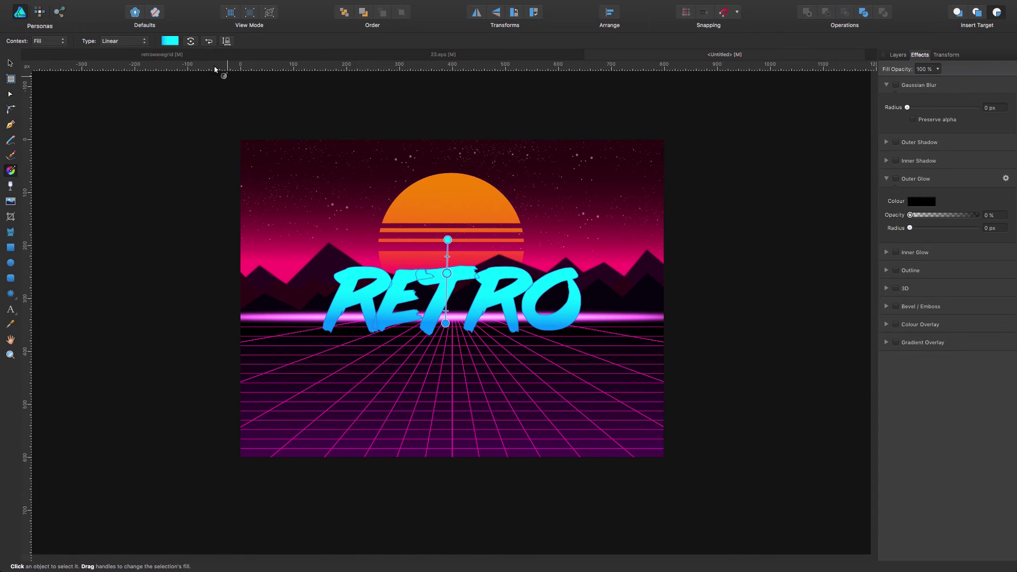
click(170, 42)
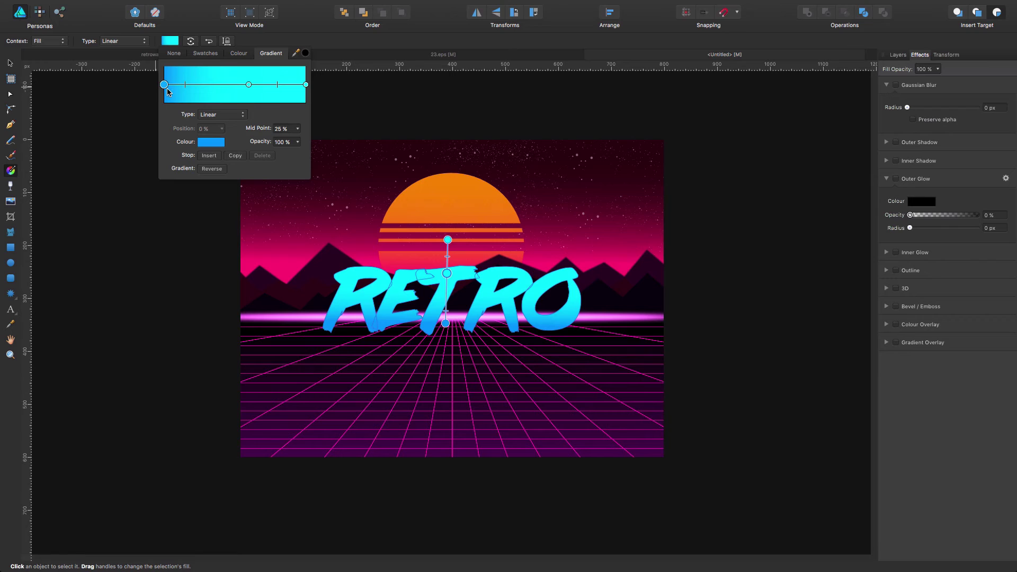
click(249, 86)
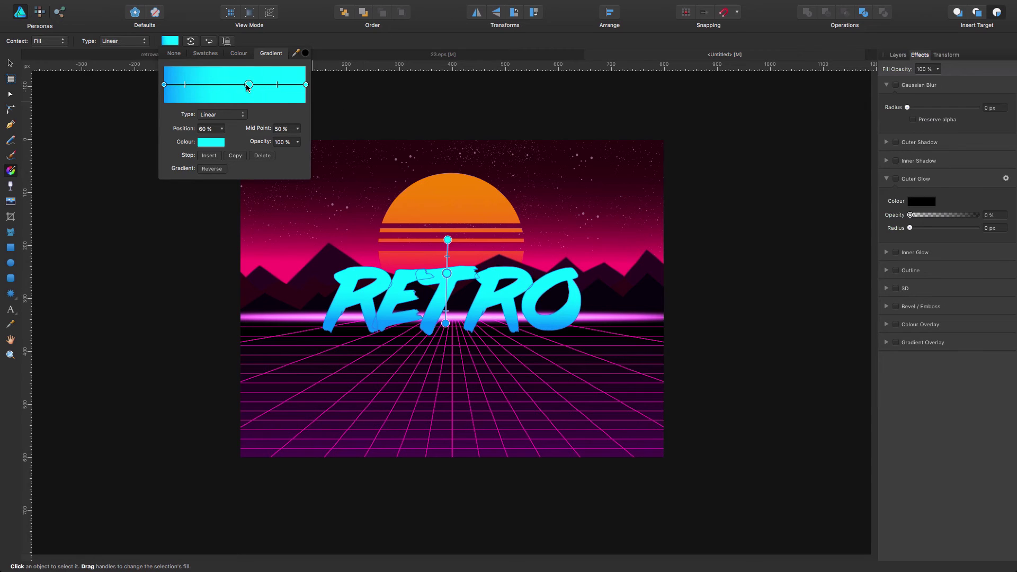
- Lighten the middle stop to pale cyan and move the gradient's top end lower
click(212, 144)
drag(252, 219, 256, 205)
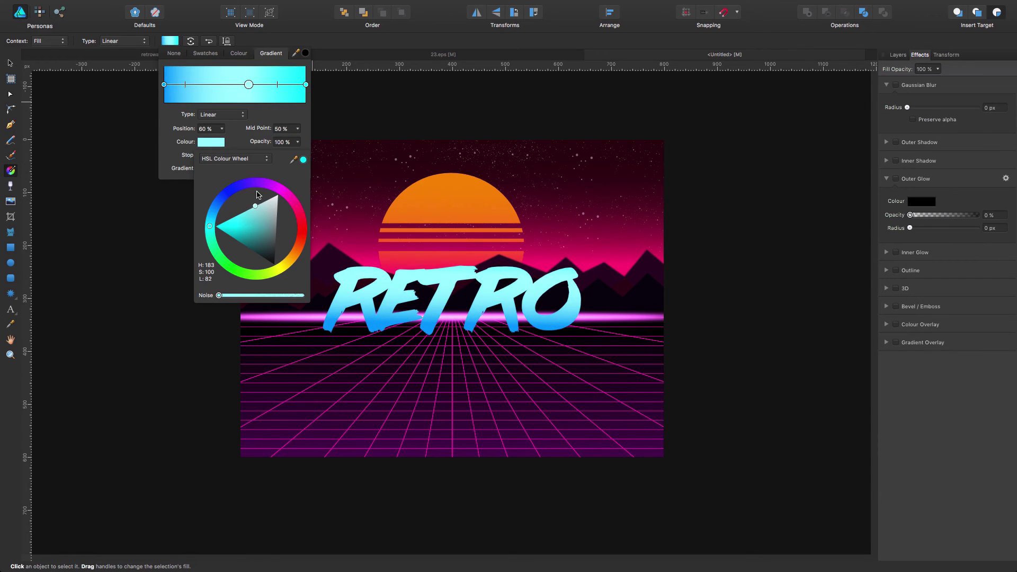
click(307, 85)
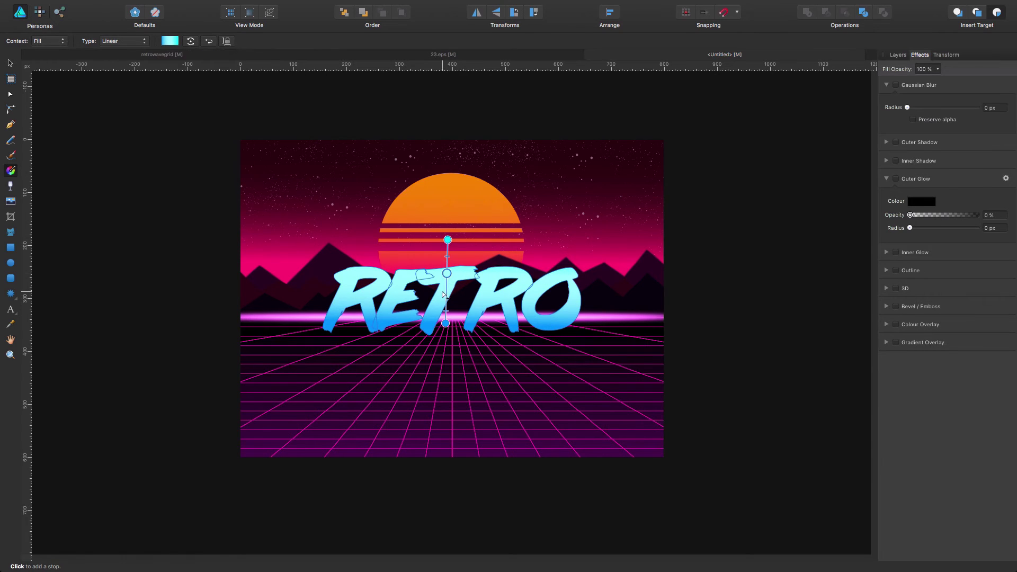
click(445, 273)
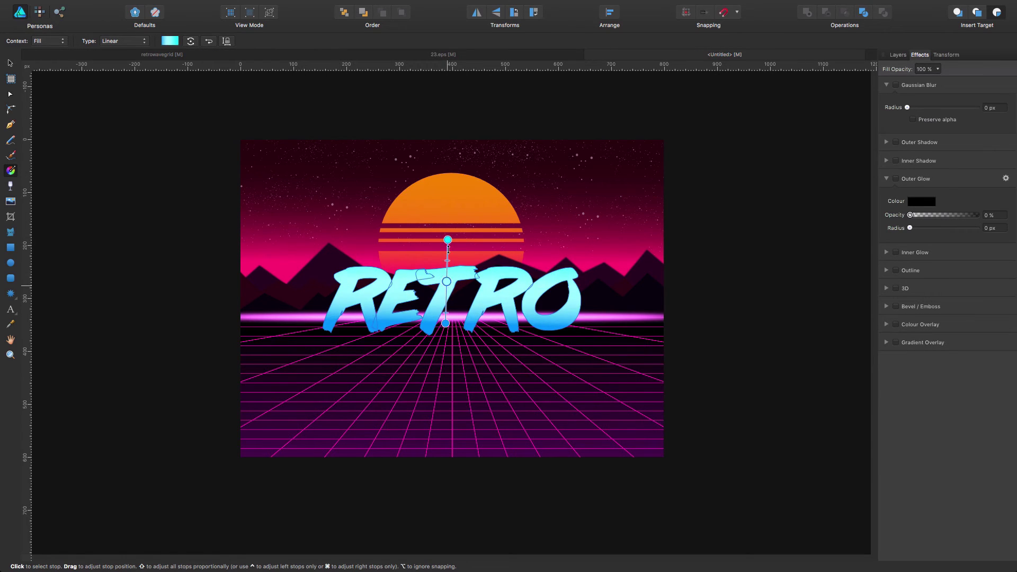
drag(448, 240, 447, 260)
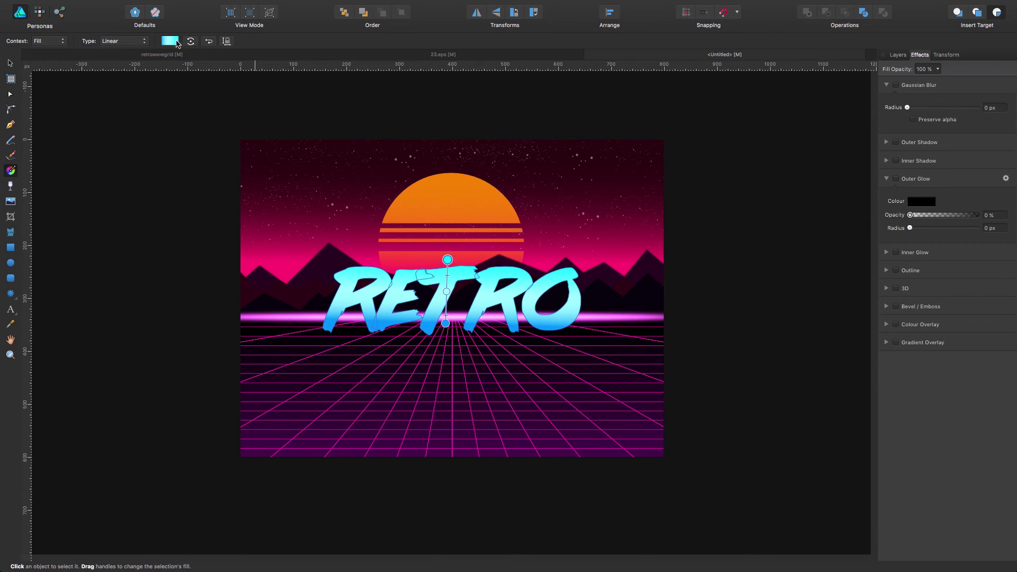
- Shift the end stop's hue toward blue and raise the gradient's bottom end
click(170, 41)
click(305, 84)
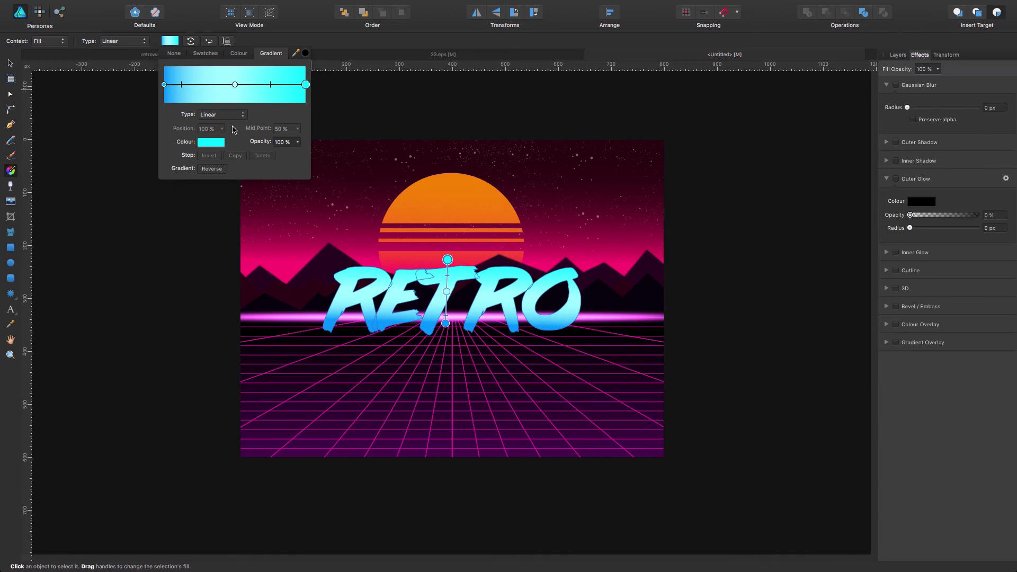
click(211, 143)
drag(211, 228, 216, 223)
click(217, 224)
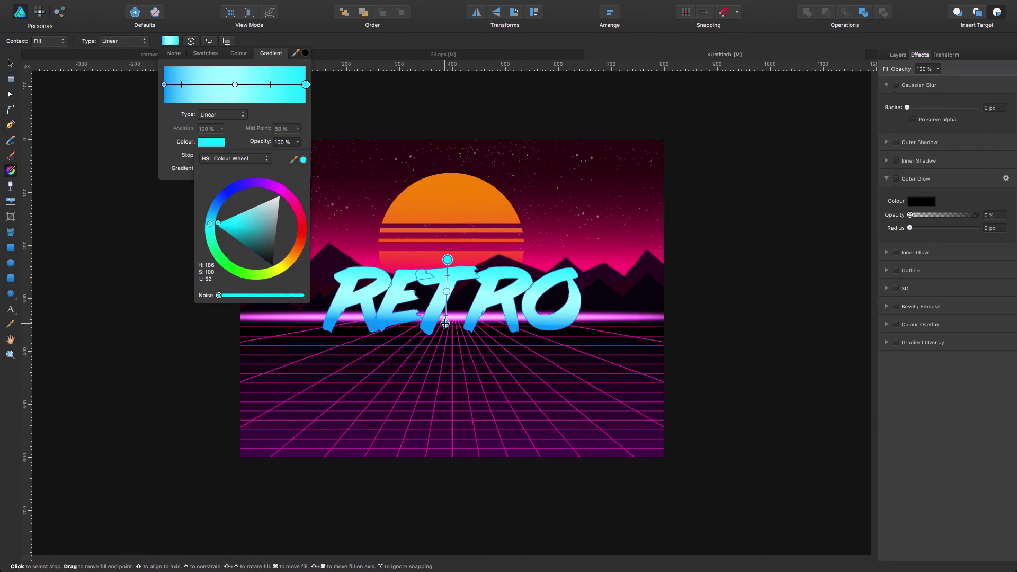
click(445, 323)
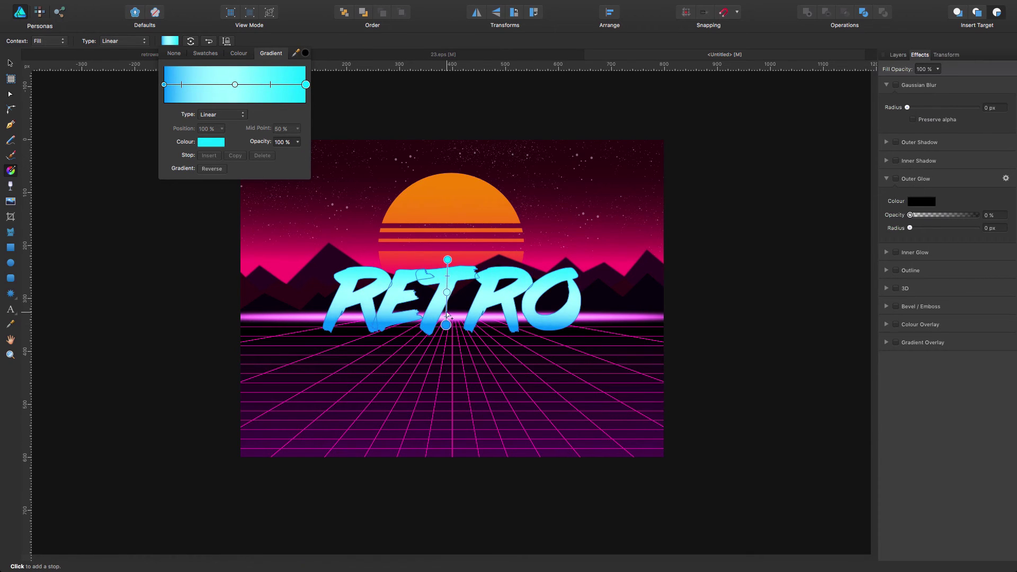
click(446, 311)
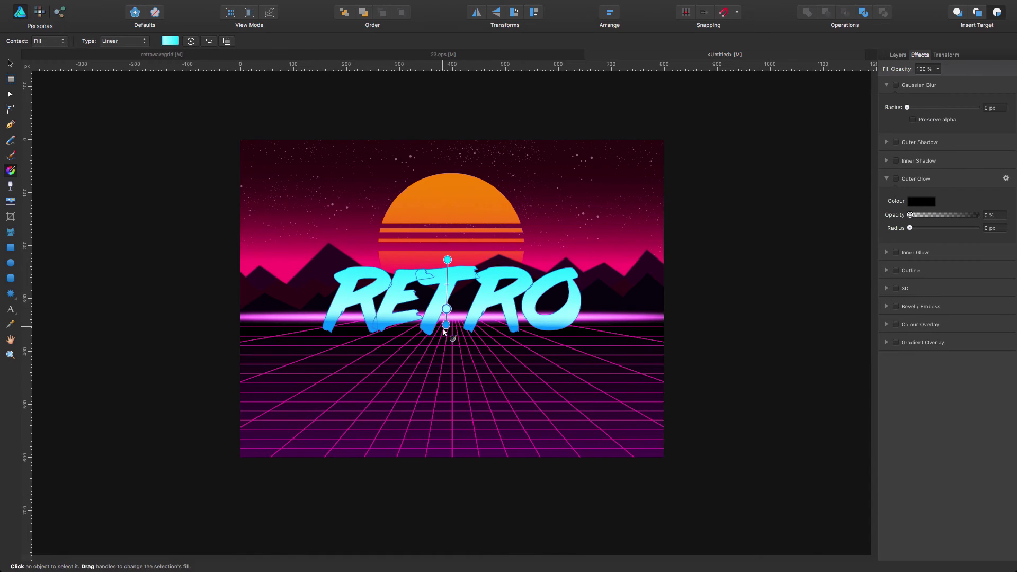
drag(446, 325, 445, 313)
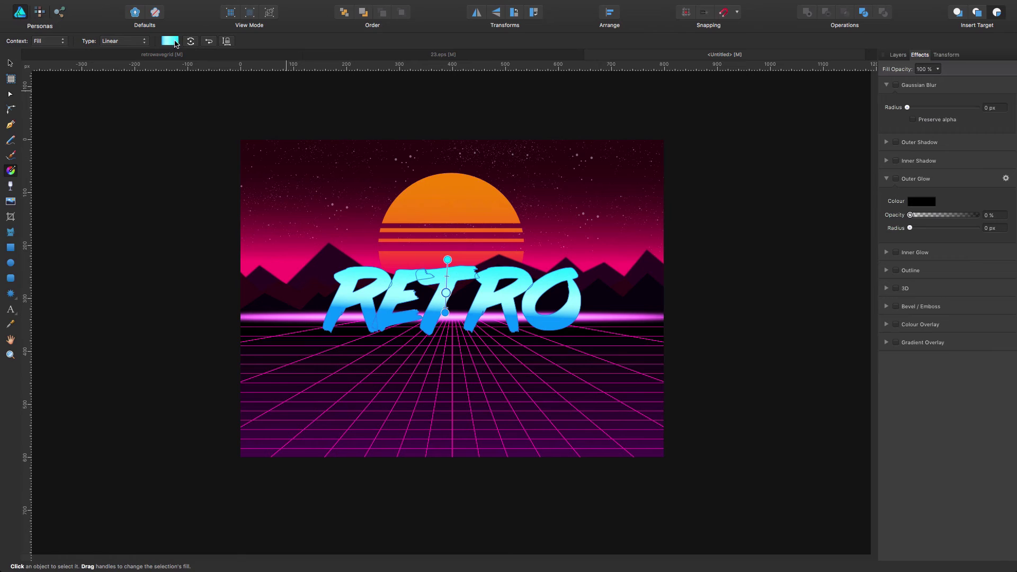
- Turn the middle gradient stop white and enable an outer glow on RETRO
click(175, 43)
click(217, 85)
click(219, 144)
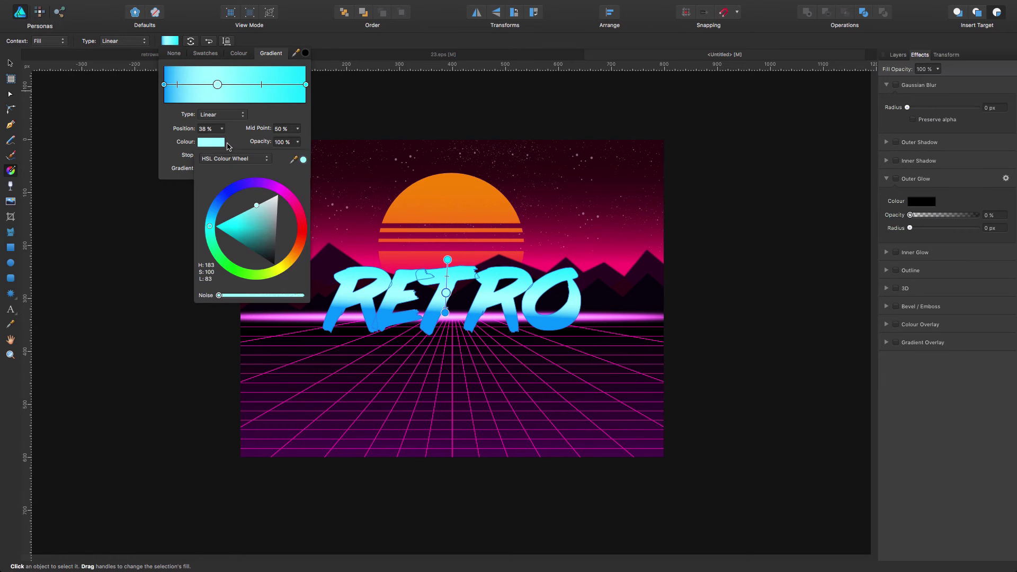
drag(258, 209, 274, 196)
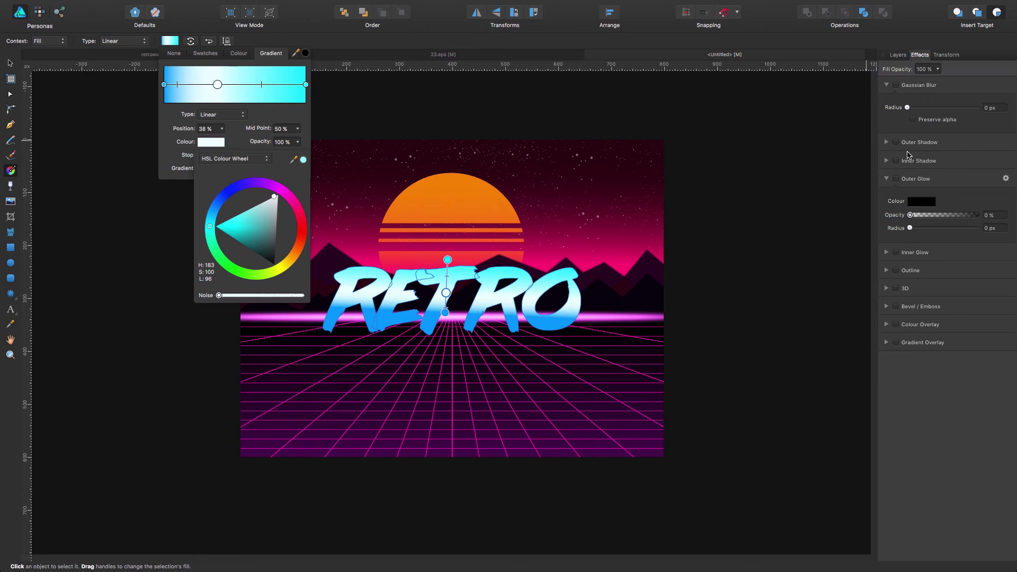
click(897, 179)
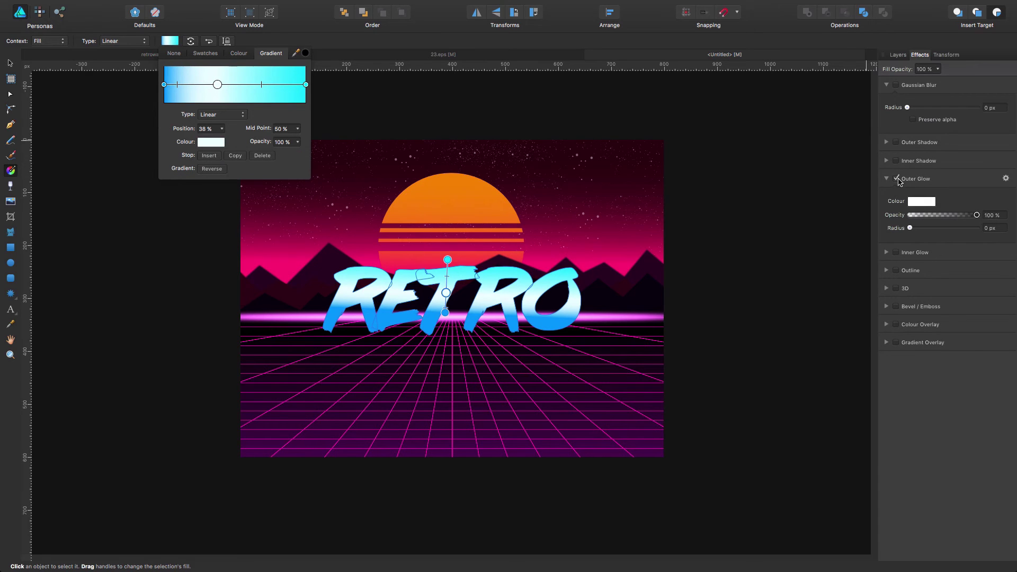
- Set RETRO's outer glow to magenta with a 19.5 px radius
click(921, 202)
drag(915, 228, 983, 256)
click(921, 202)
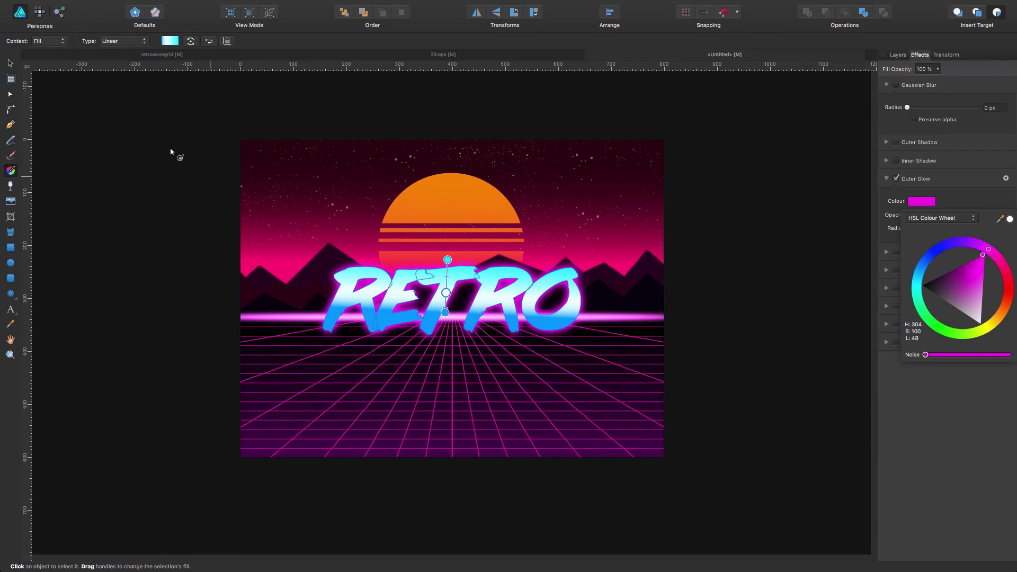
click(8, 62)
- Move RETRO down about 45 px and start a new artistic text line below it
click(59, 149)
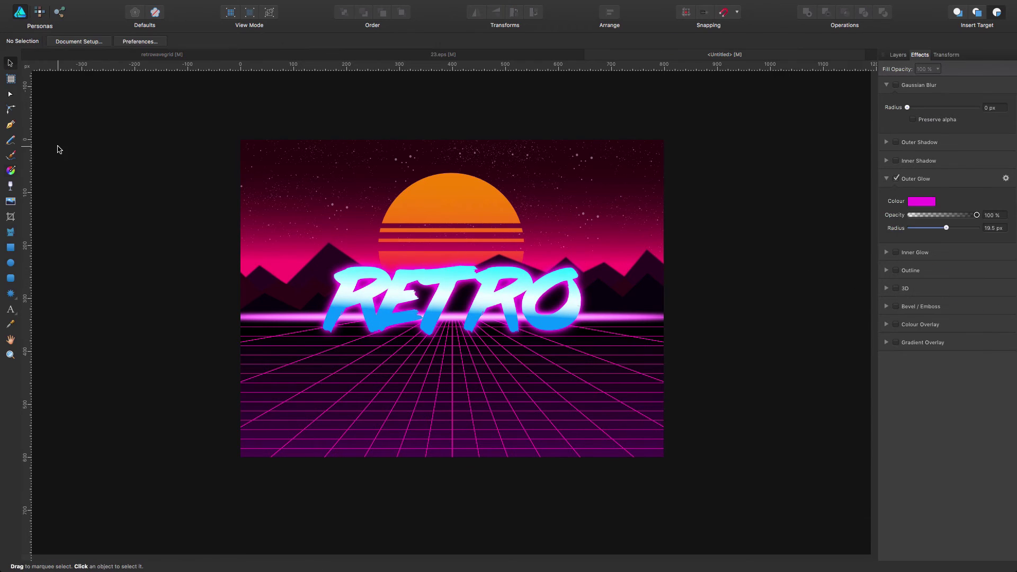
click(438, 298)
drag(436, 291, 441, 311)
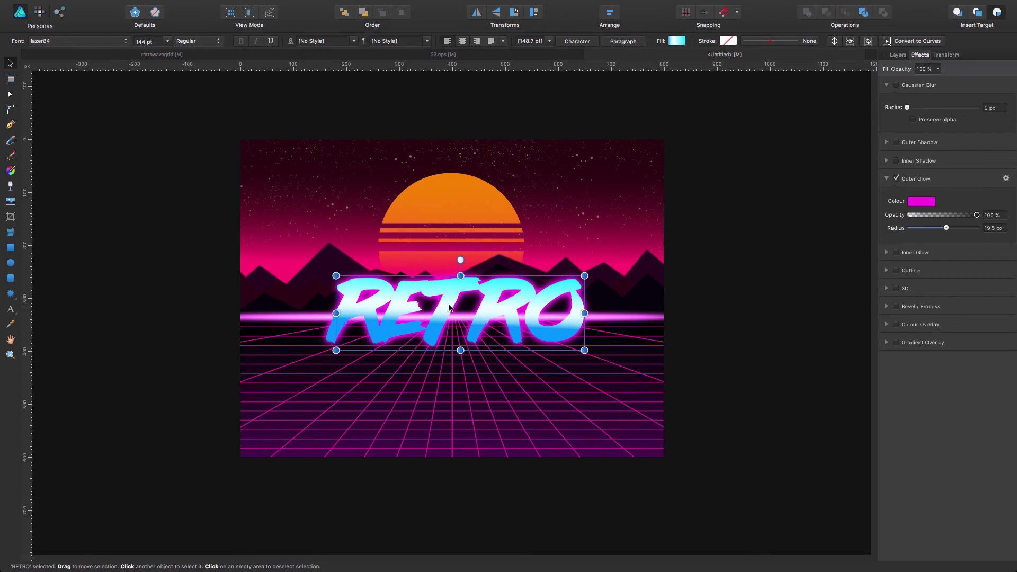
click(10, 309)
super+click(333, 238)
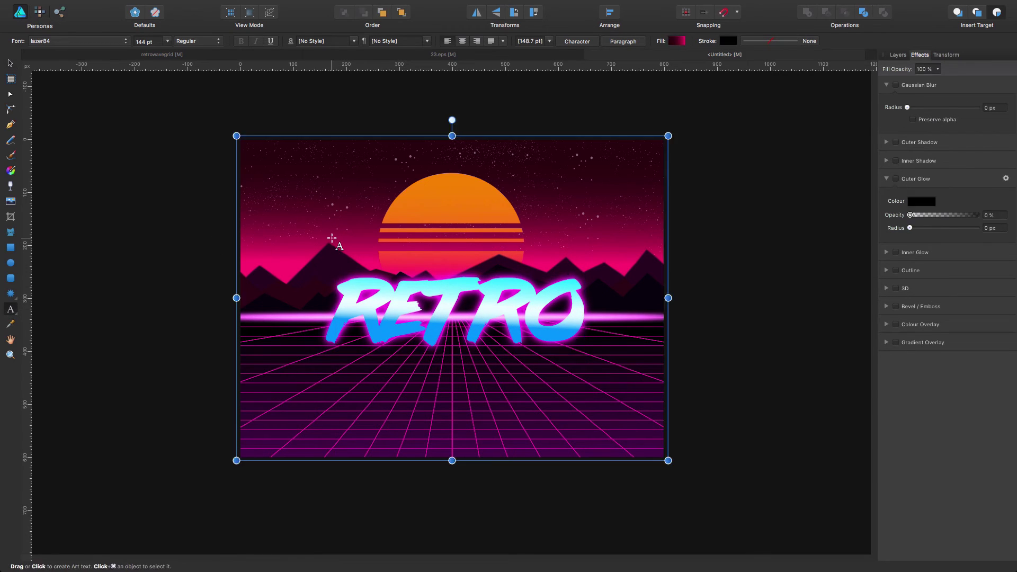
click(371, 407)
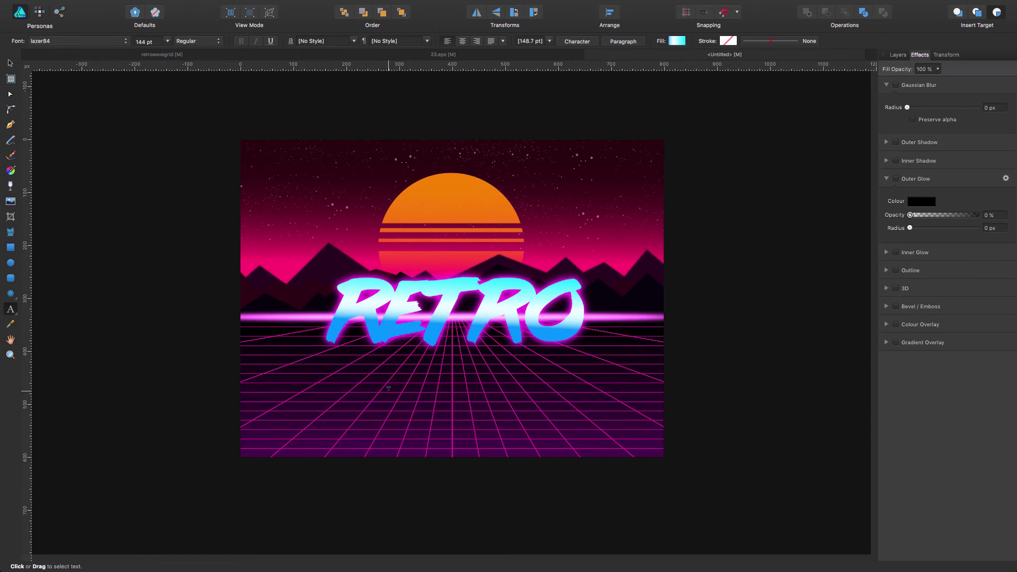
- Set the new text's font to Streamster and move it above the mountains, left of the sun
key(Escape)
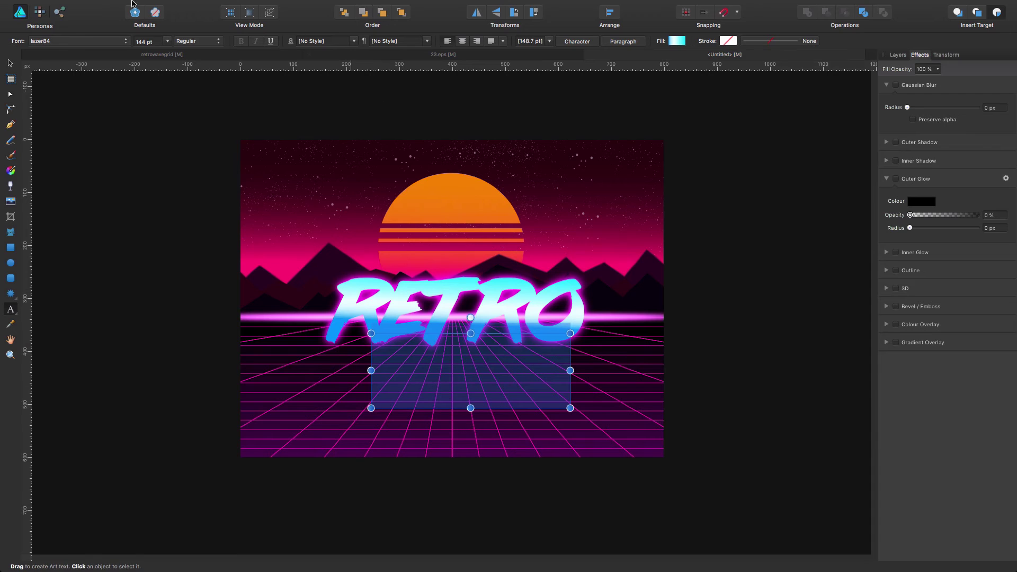
click(127, 42)
click(119, 56)
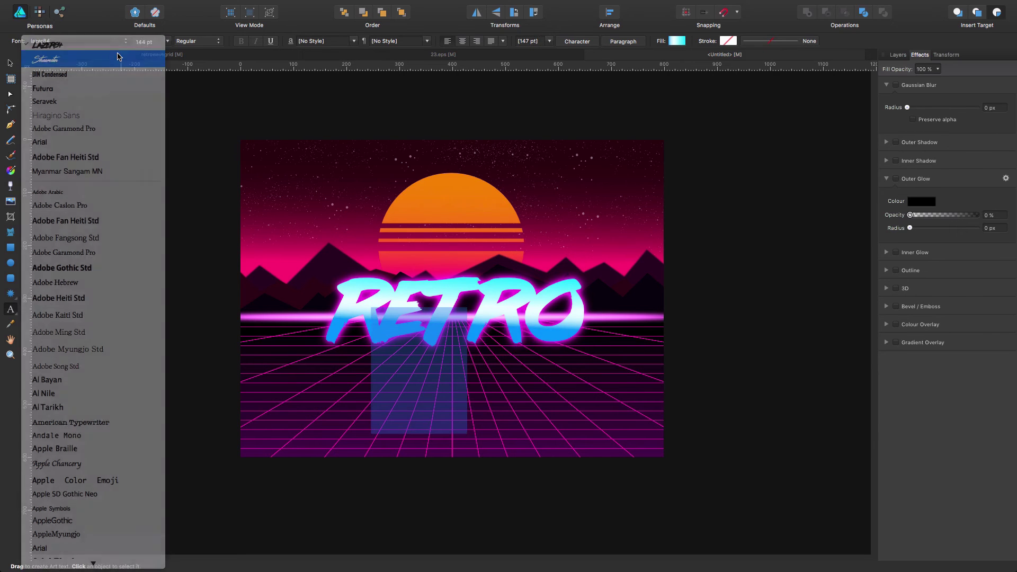
key(v)
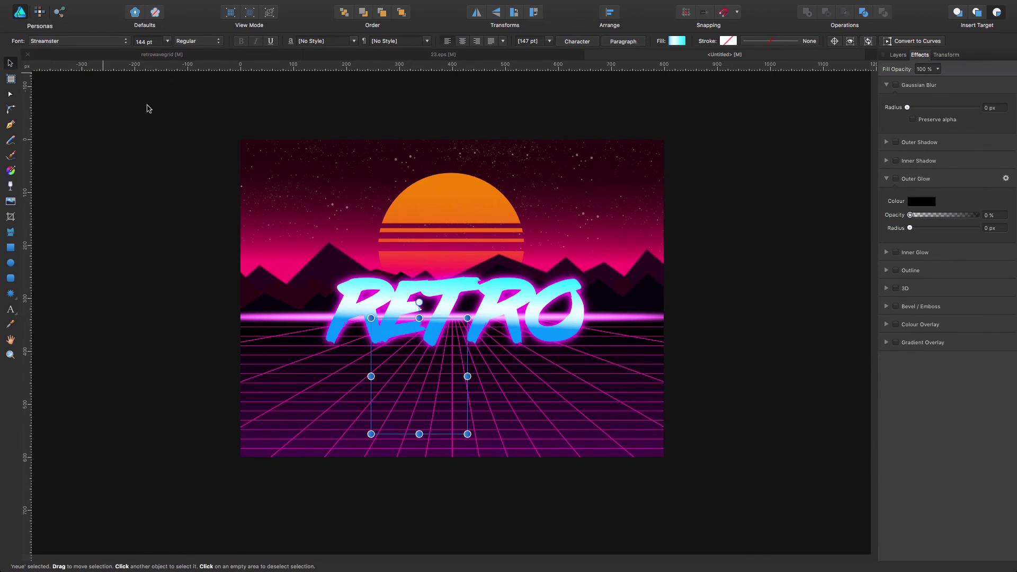
drag(444, 392, 301, 202)
- Capitalise the word to 'Neue' and shrink it to sit above RETRO's upper left
double_click(350, 209)
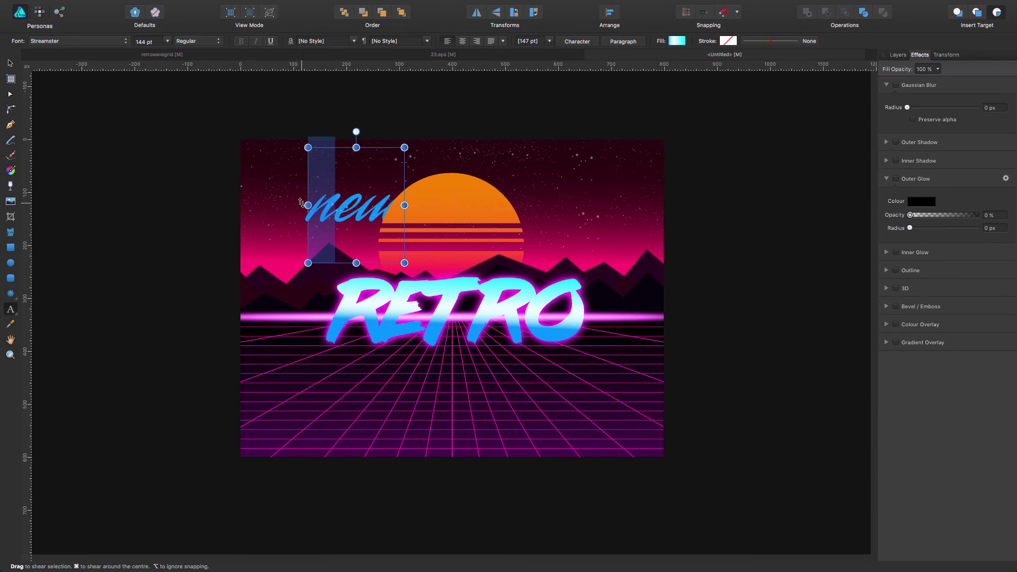
text(Ne)
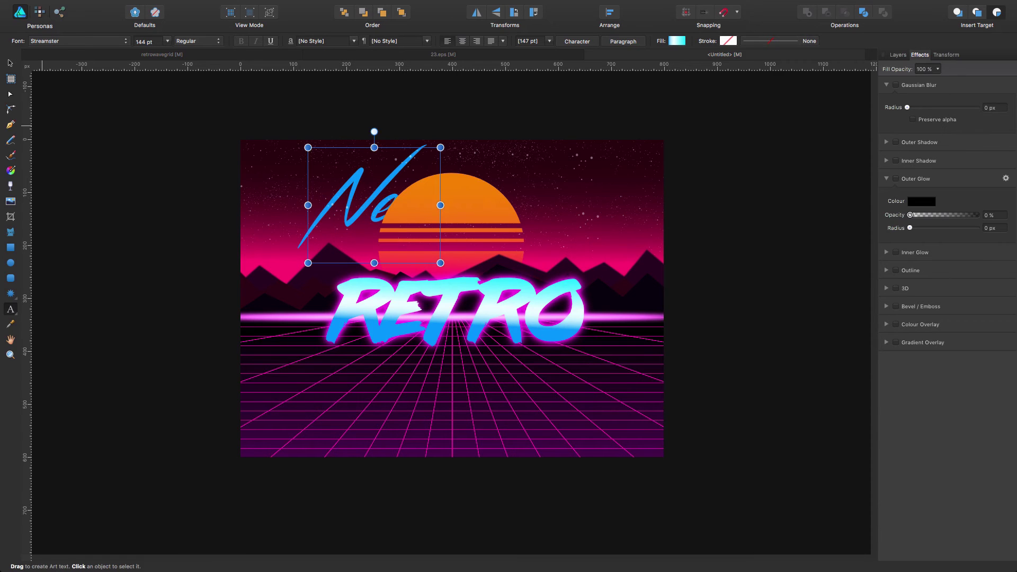
key(Escape)
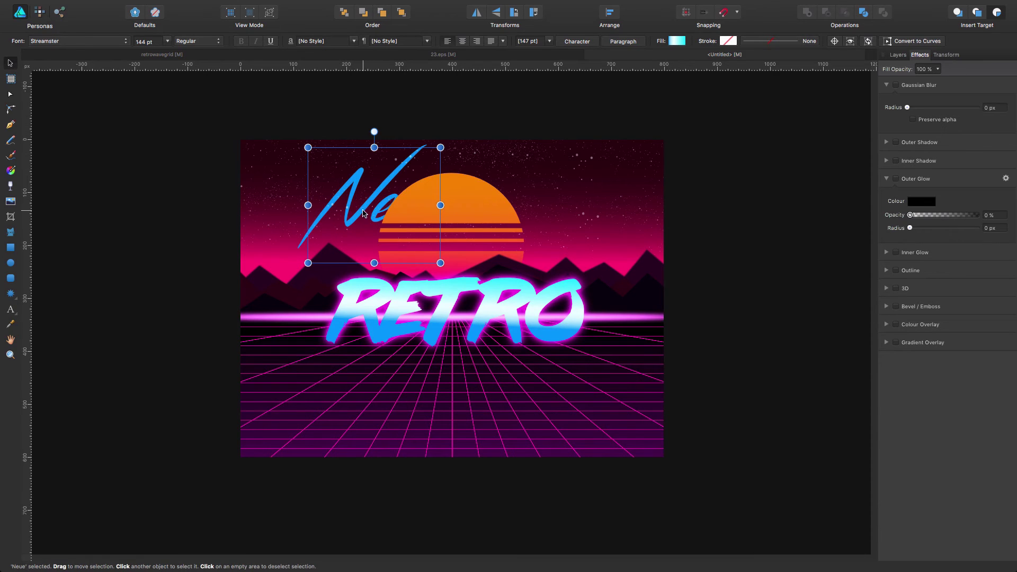
drag(364, 213, 353, 254)
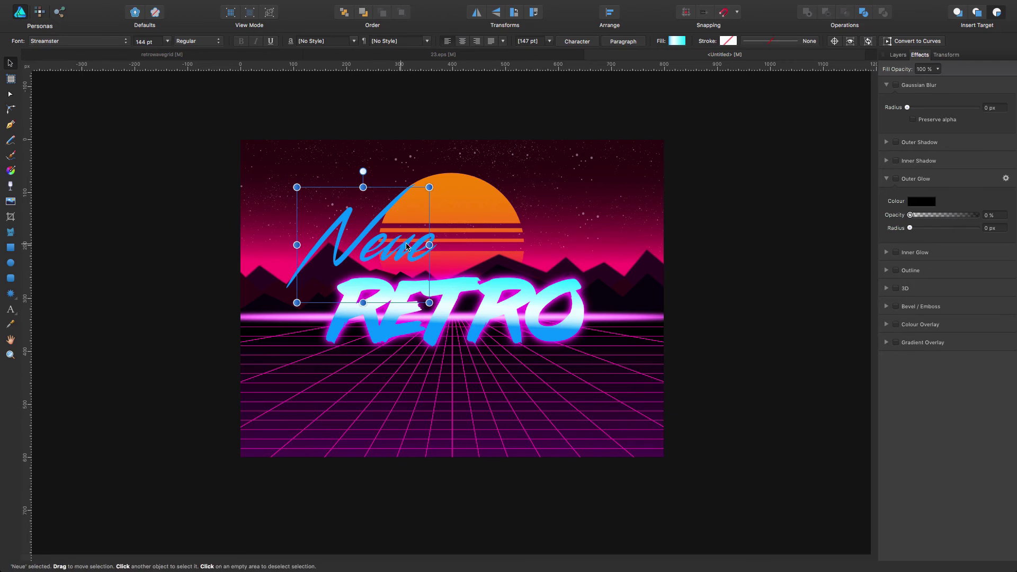
drag(430, 187, 369, 241)
drag(336, 277, 385, 278)
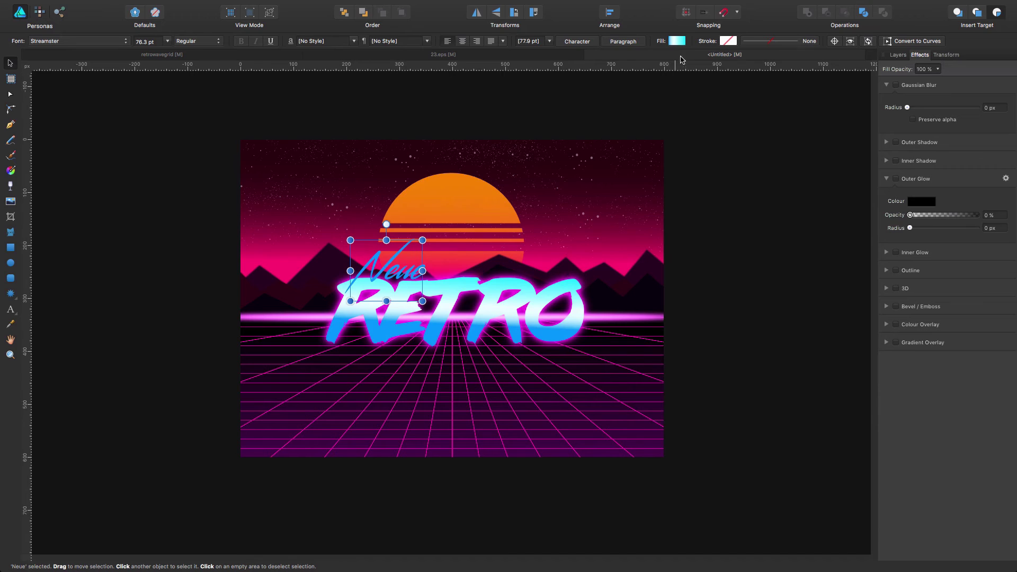
- Give Neue a solid magenta fill and nudge it down onto RETRO
click(677, 43)
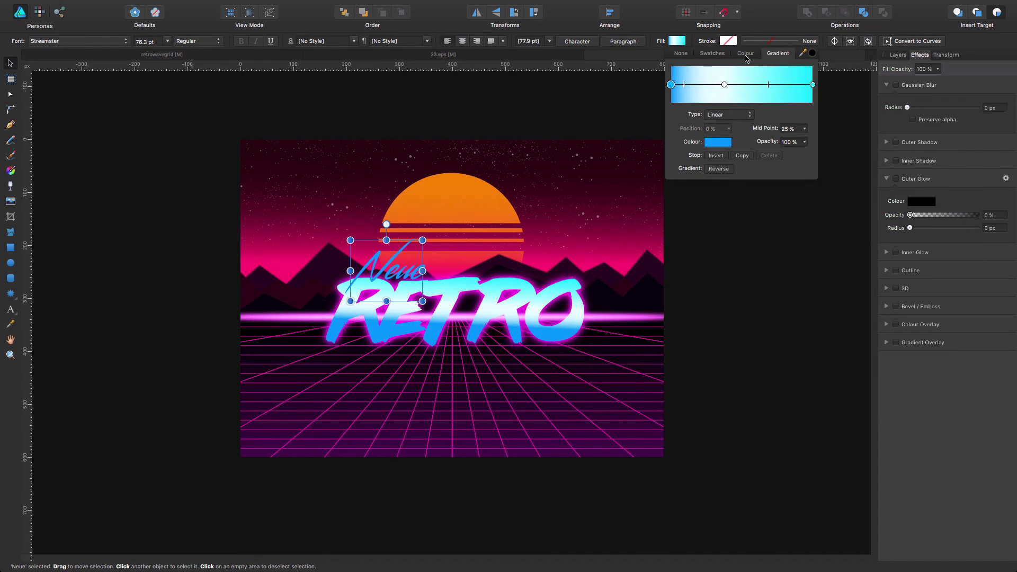
click(746, 53)
click(767, 93)
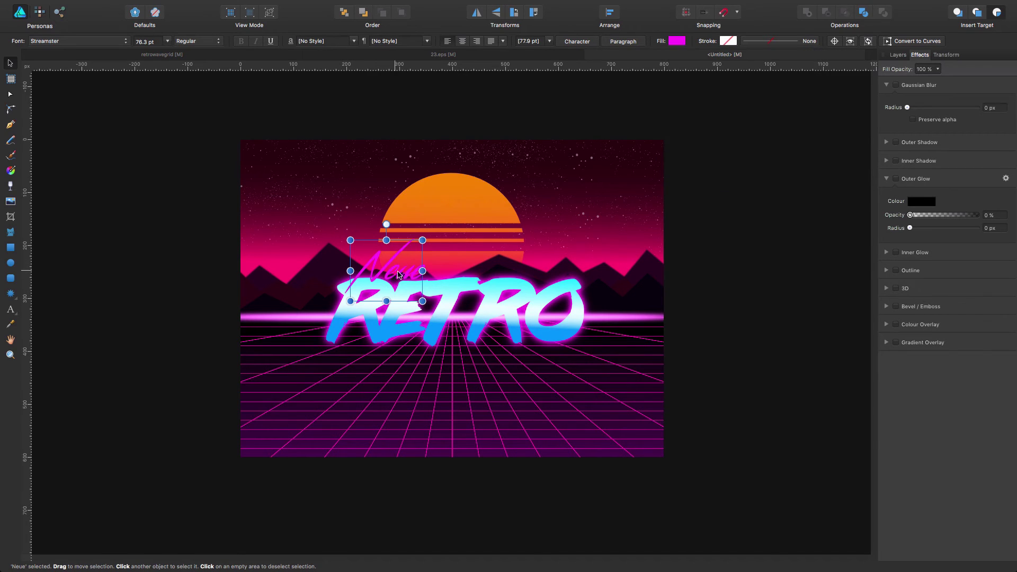
drag(392, 274, 394, 283)
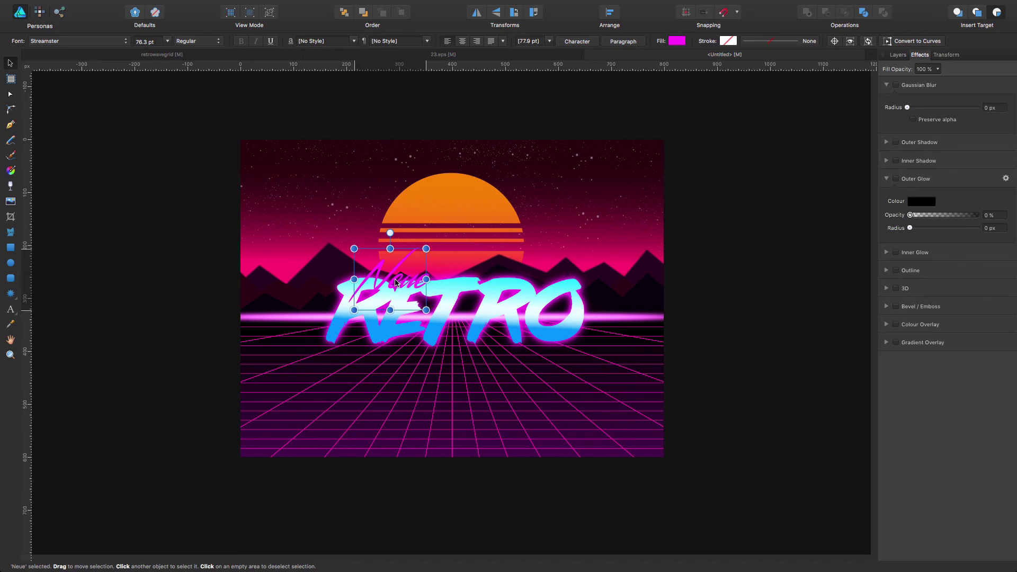
- Move, lower and add nodes on the back mountain curve to raise its peaks near the sun
click(329, 267)
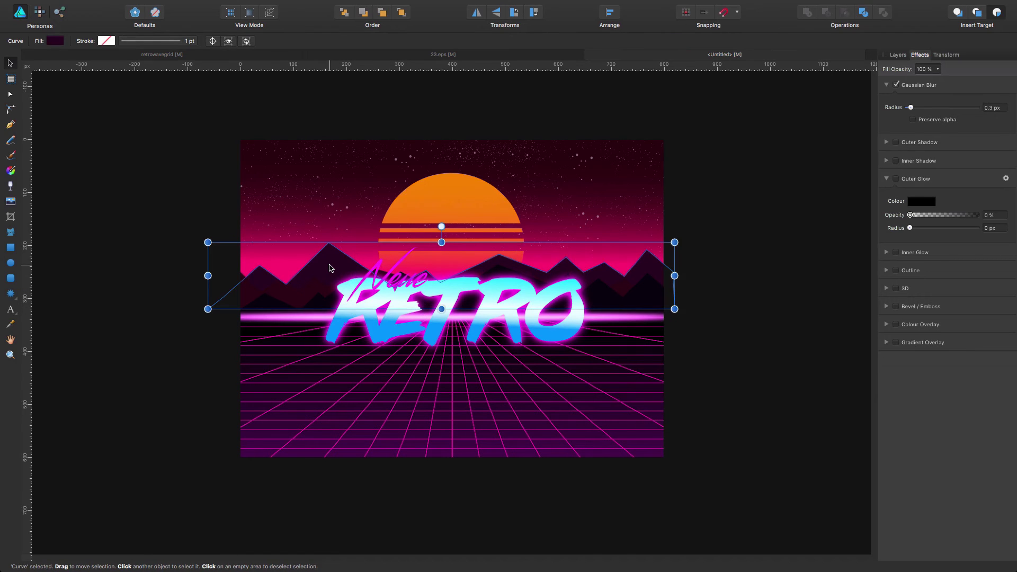
double_click(329, 267)
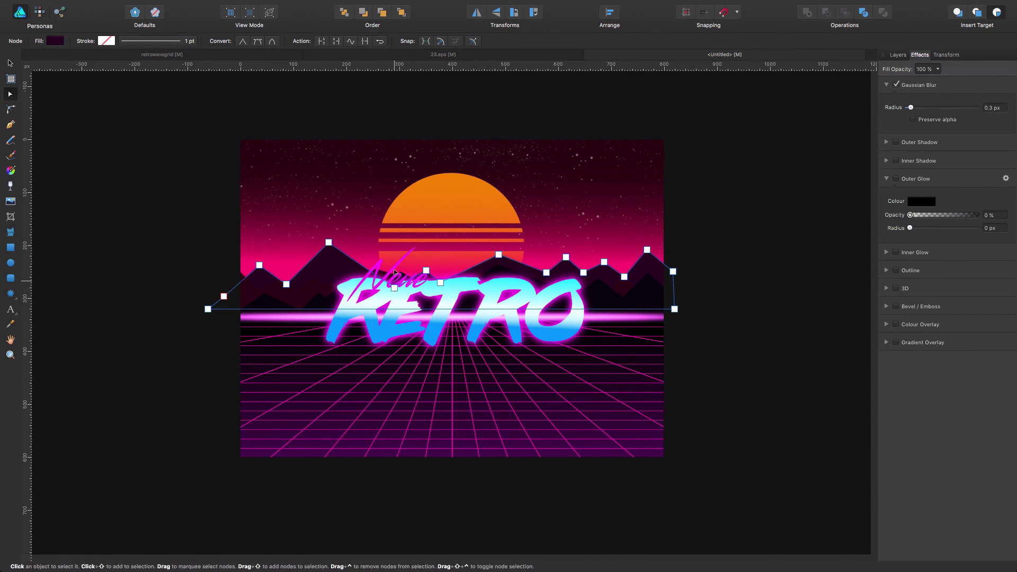
drag(393, 273, 396, 249)
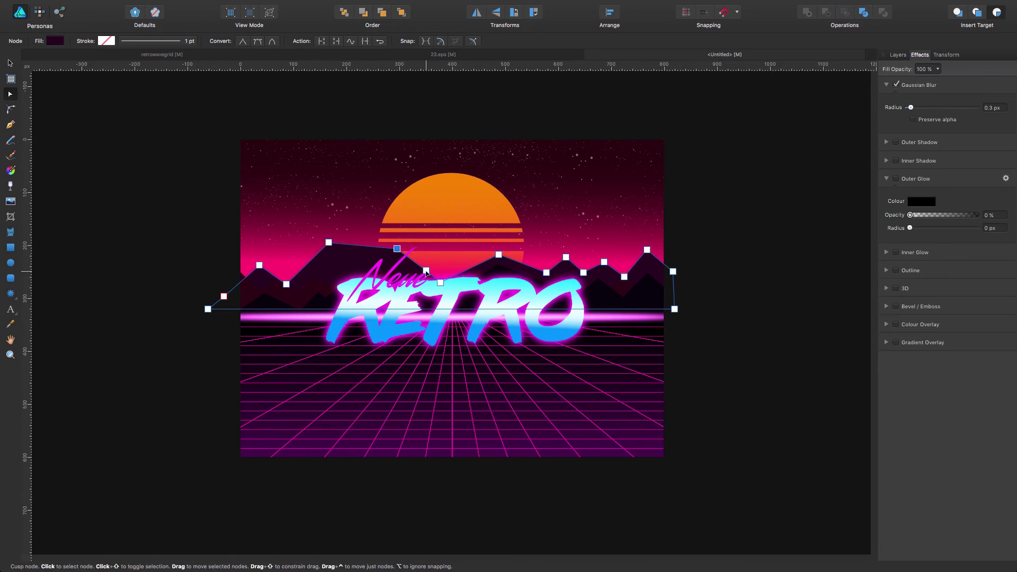
mouse_move(329, 243)
mouse_down()
mouse_move(335, 269)
mouse_move(362, 266)
mouse_move(327, 248)
mouse_up()
click(366, 257)
click(397, 247)
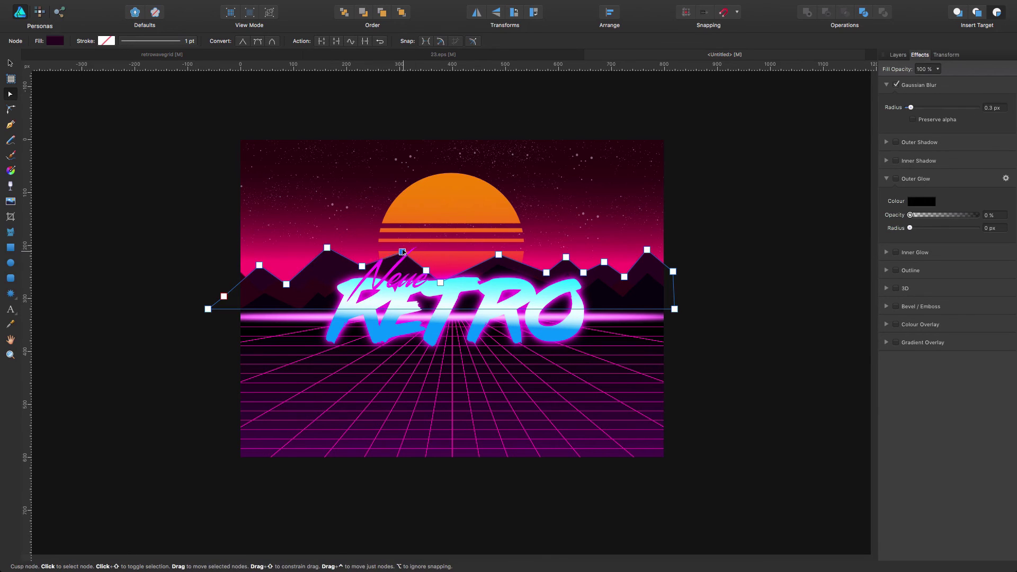
drag(362, 266, 356, 275)
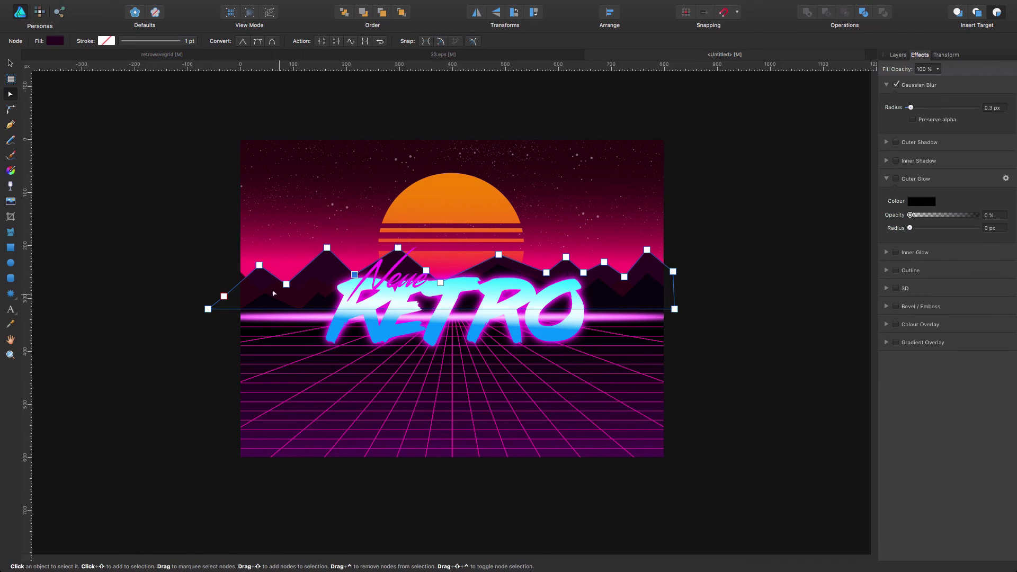
- Leave node editing and select the Neue text and the RETRO title
click(10, 64)
click(148, 168)
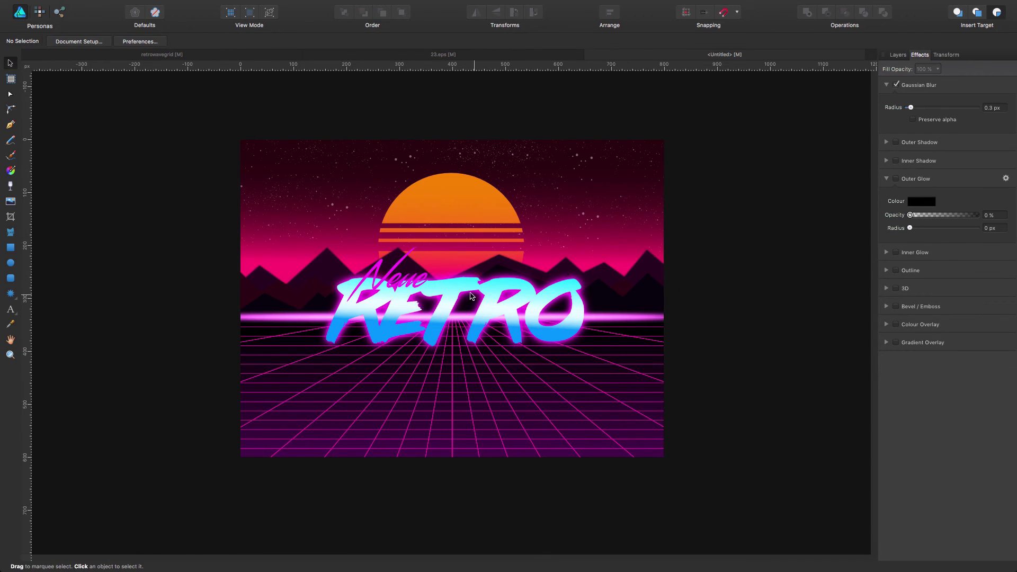
click(409, 281)
click(459, 287)
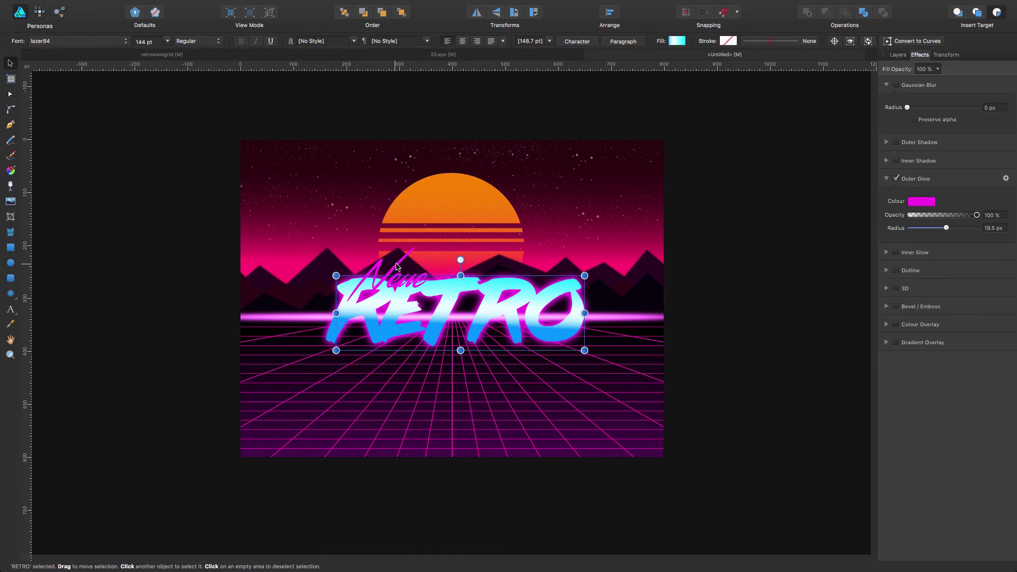
- Move the horizontal glow line down slightly
click(773, 314)
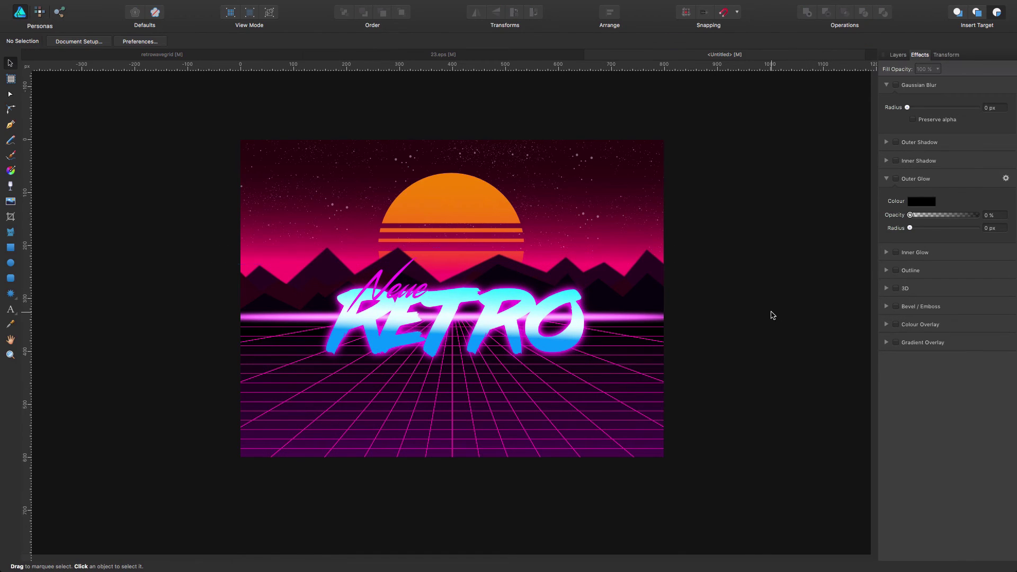
click(645, 320)
drag(646, 320, 659, 350)
click(661, 367)
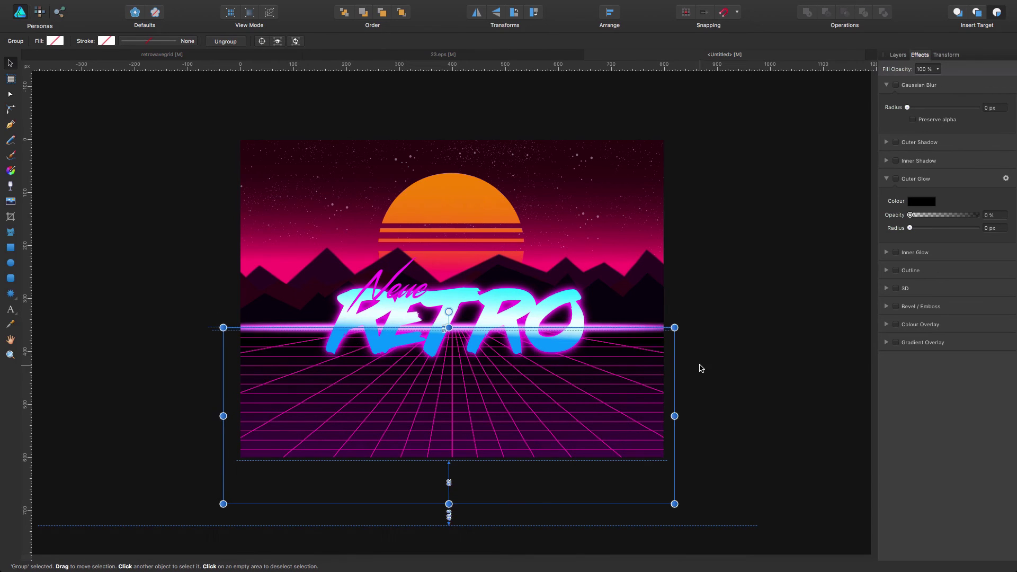
click(710, 324)
click(657, 285)
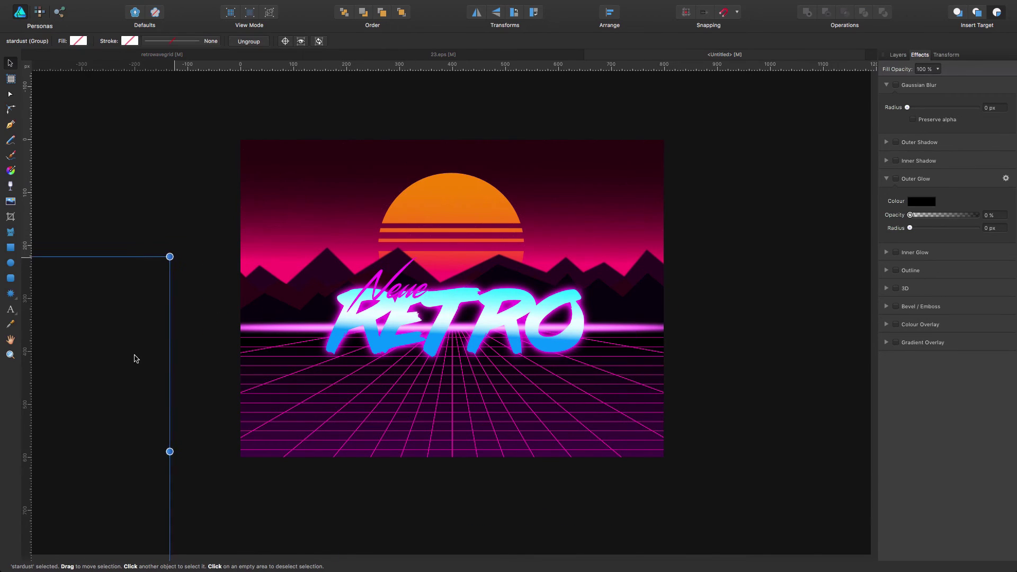
click(652, 247)
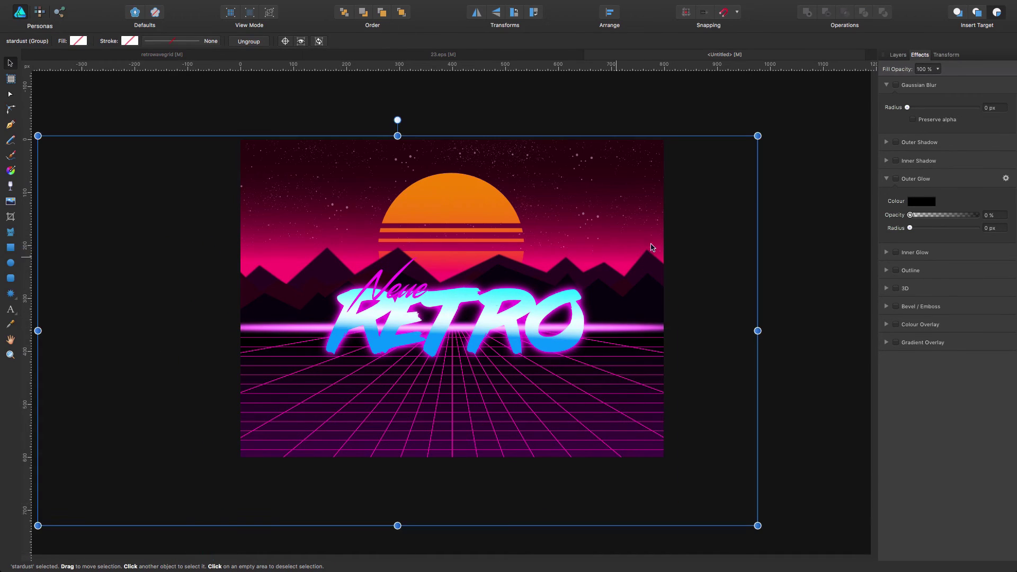
- Group the three mountain curves, name the group 'MO', and move it up
click(898, 55)
click(961, 160)
shift+click(940, 195)
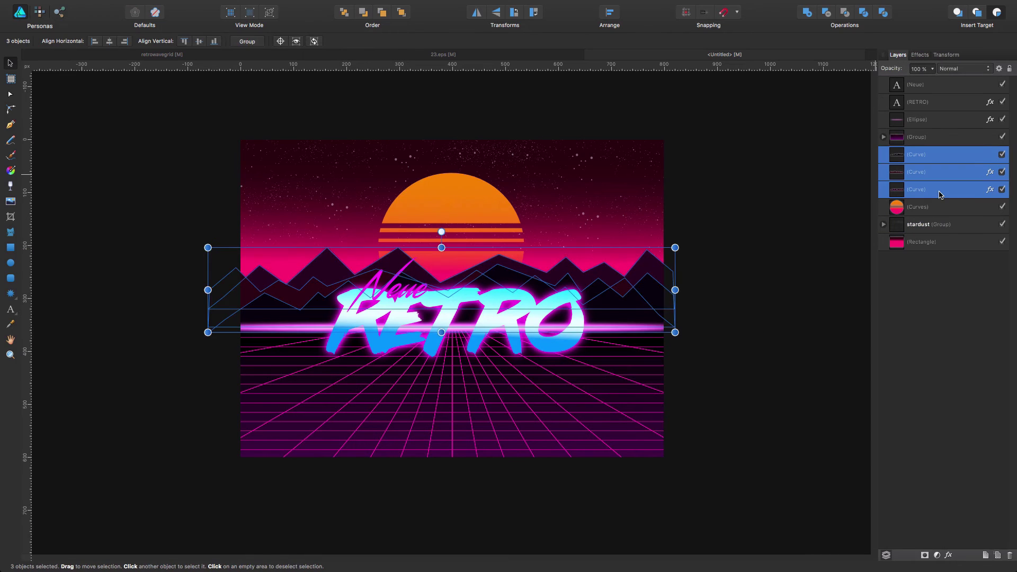
key(super+g)
double_click(922, 154)
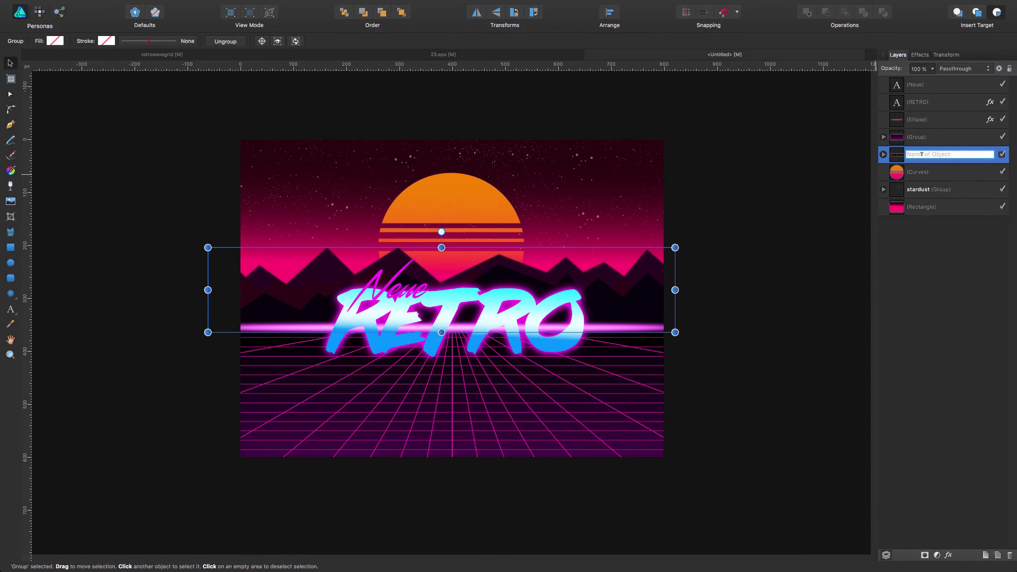
text(MO)
key(Return)
key(n)
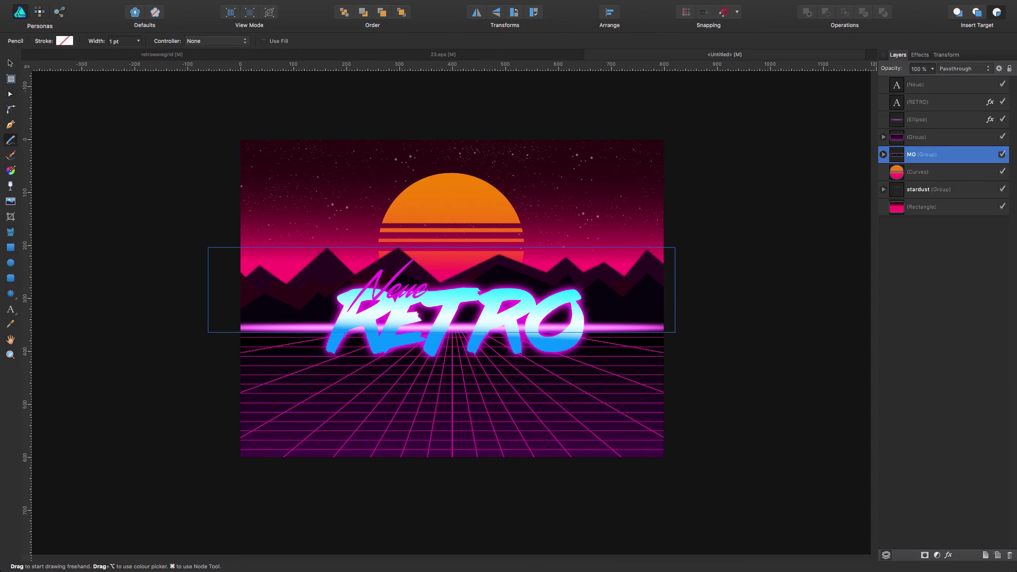
key(v)
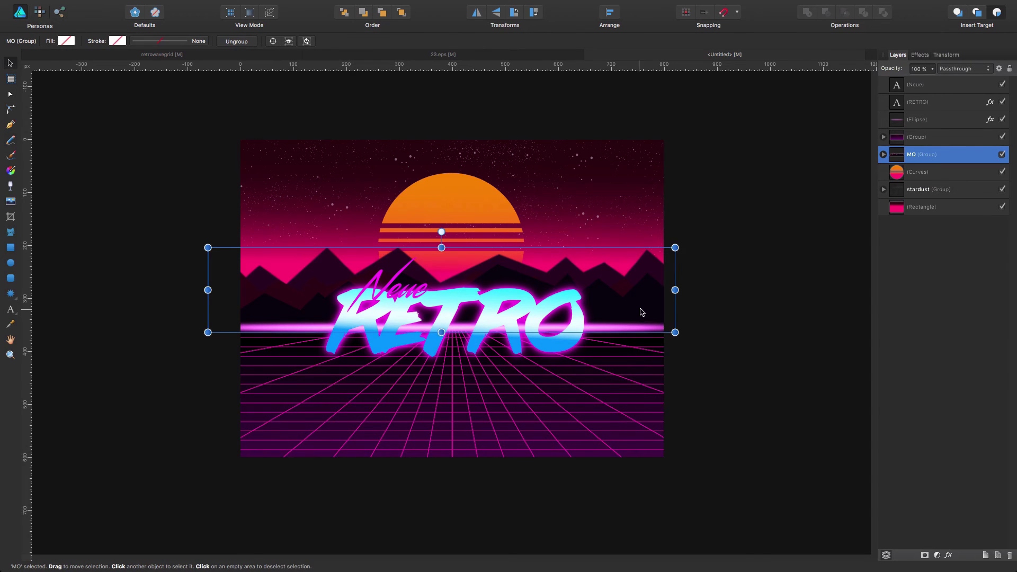
drag(640, 325, 651, 308)
- Enlarge and reposition the sun, then nudge Neue slightly over RETRO
click(489, 204)
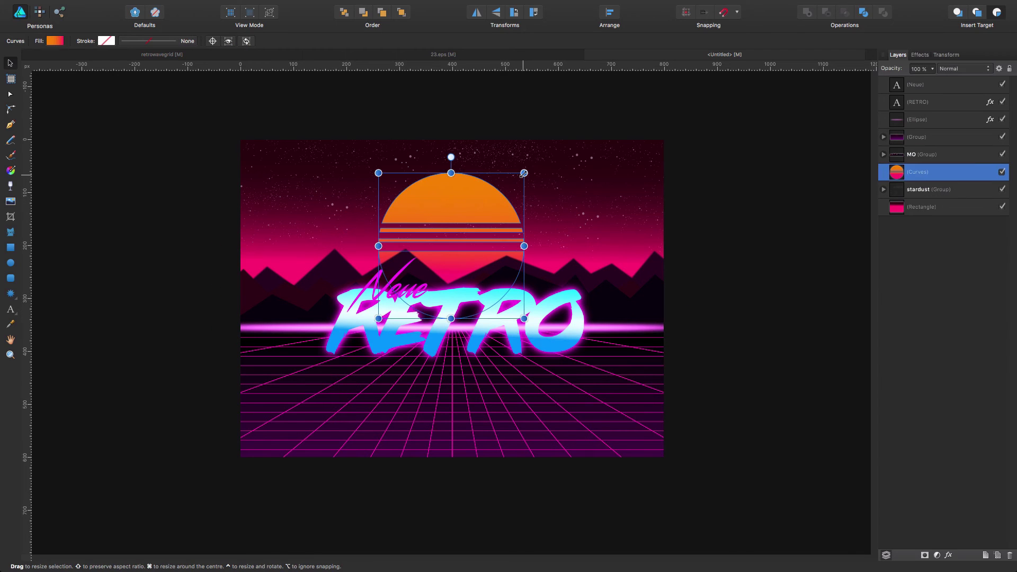
drag(524, 173, 552, 139)
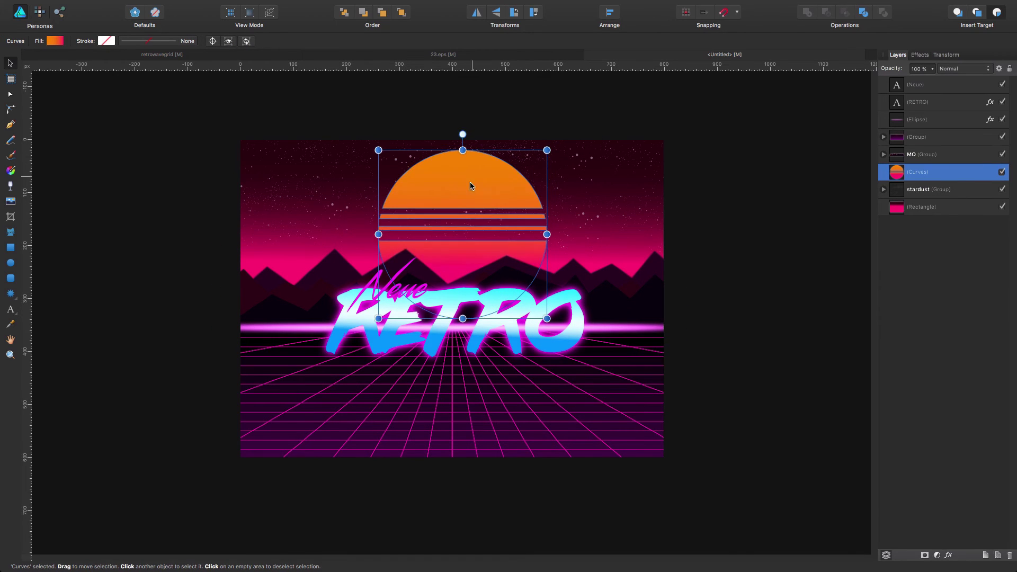
drag(470, 183, 463, 189)
alt+click(462, 190)
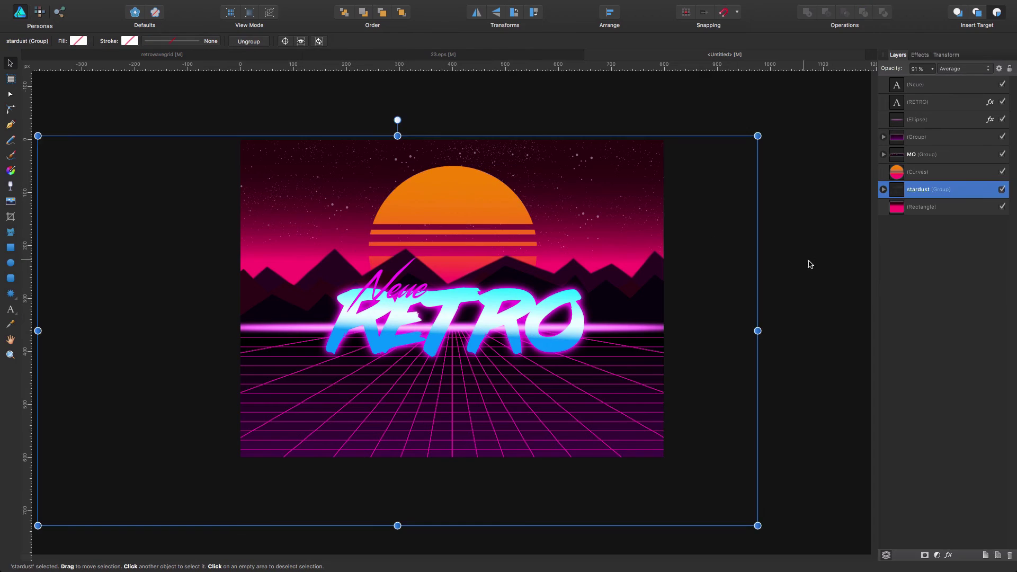
click(414, 297)
drag(414, 297, 412, 291)
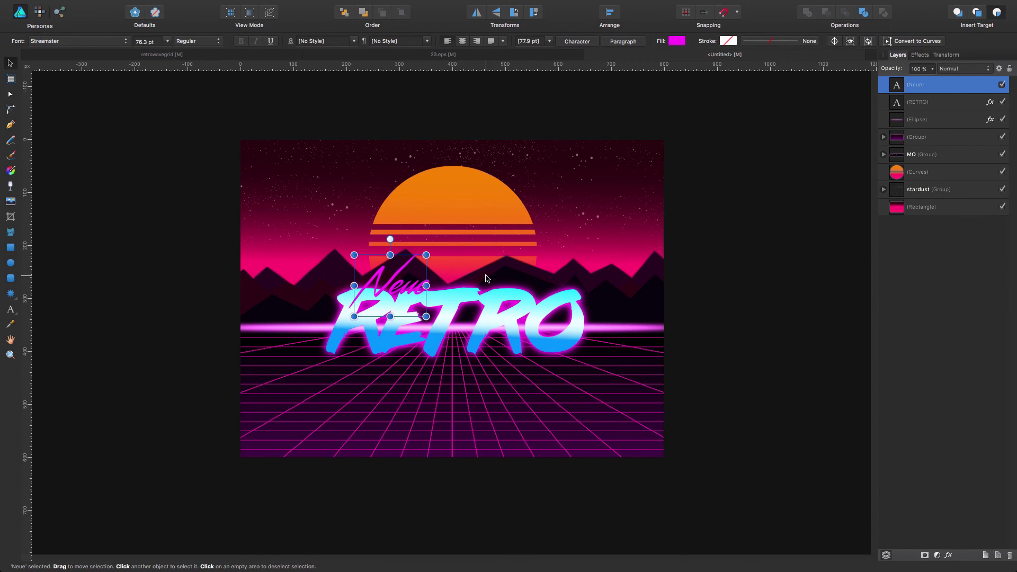
- In the MO group, raise a peak and a valley node of the back mountain curve slightly
key(a)
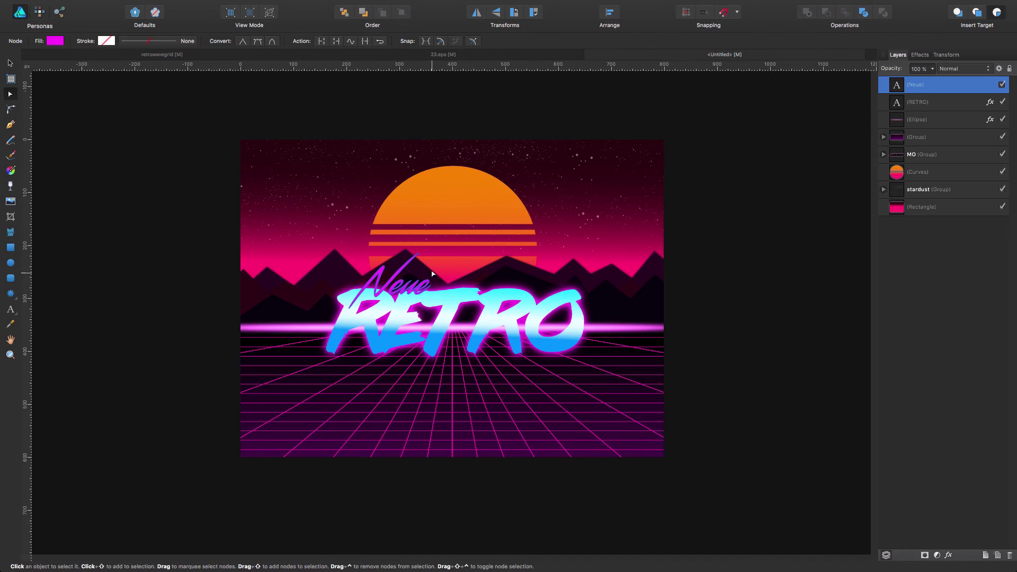
click(928, 156)
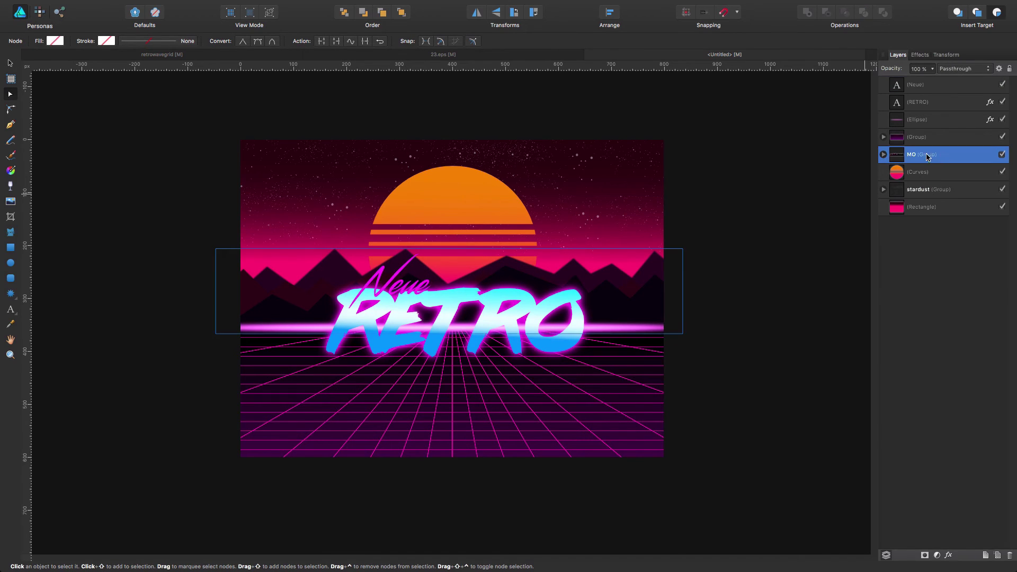
click(884, 155)
click(946, 206)
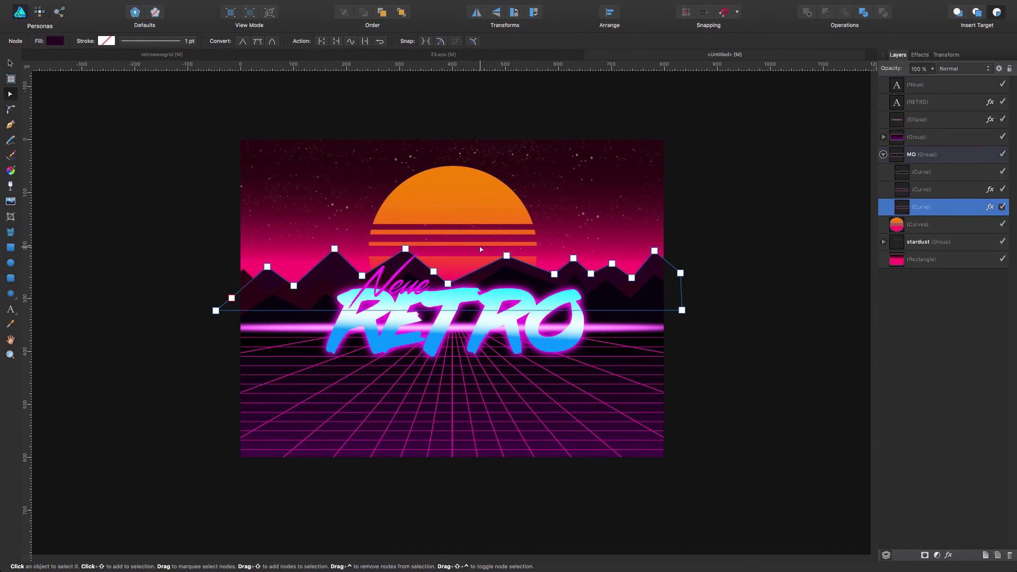
drag(405, 249, 406, 244)
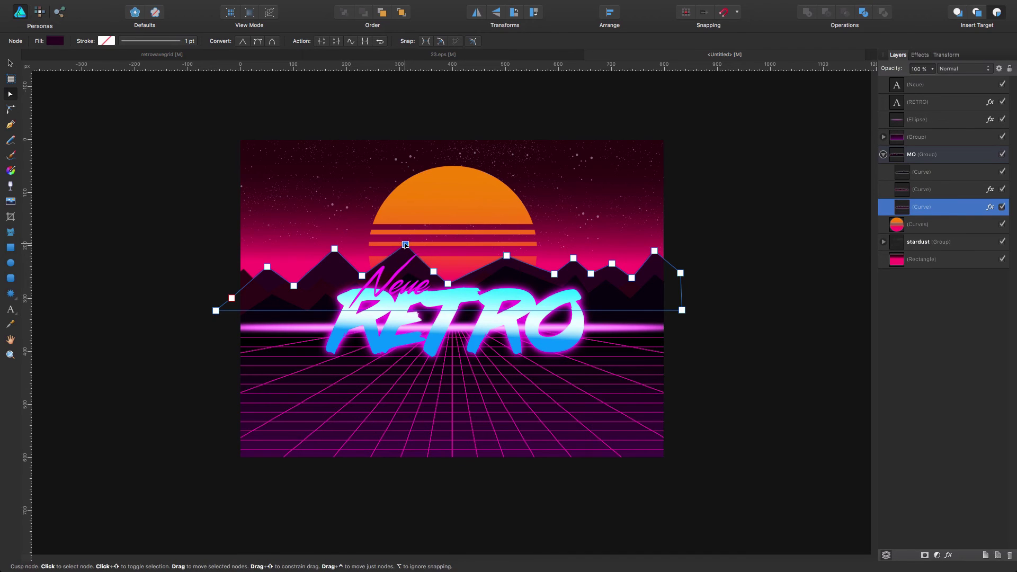
drag(362, 275, 360, 271)
click(334, 249)
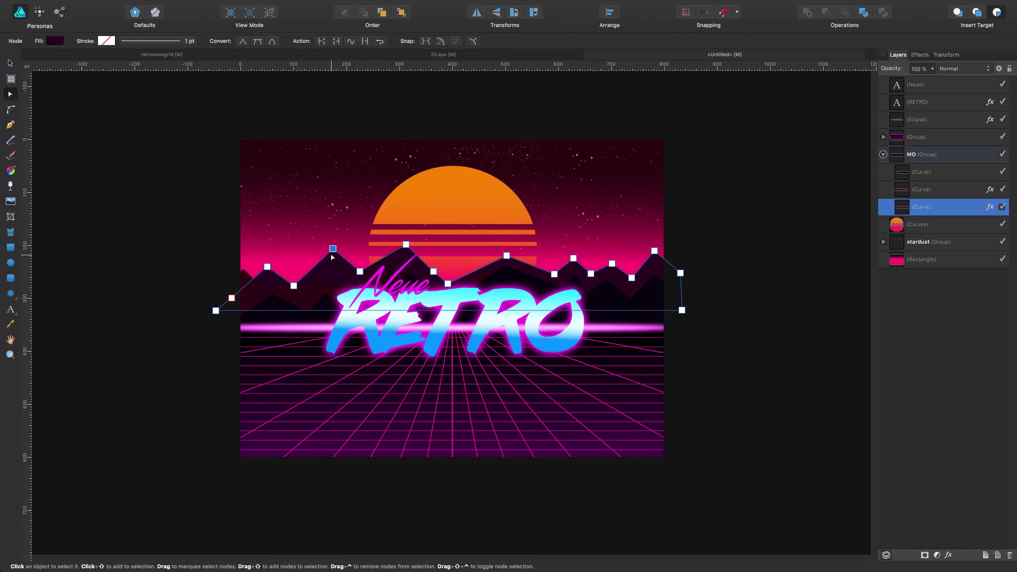
- Duplicate the Neue script text with Cmd+J
click(764, 354)
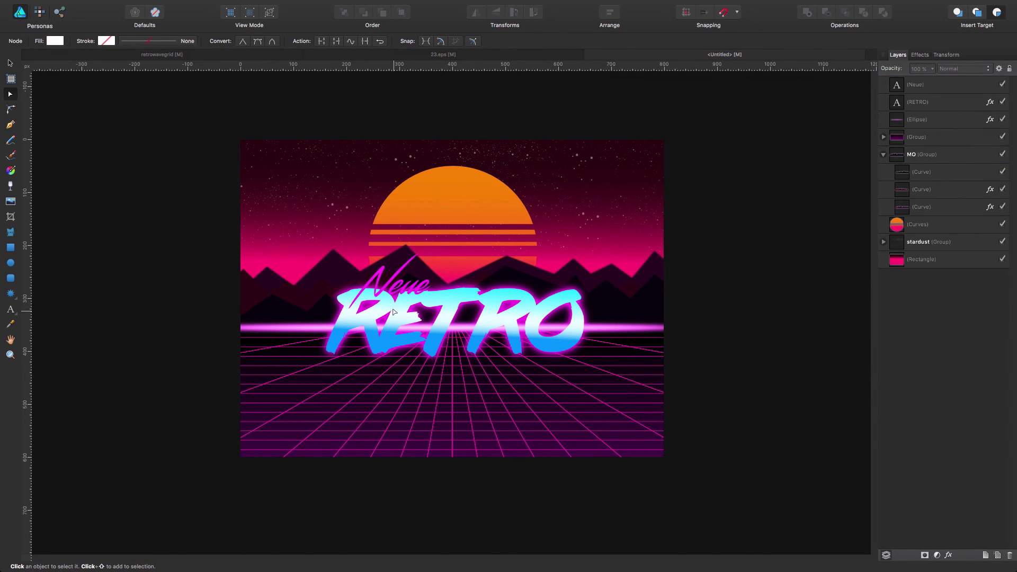
click(392, 285)
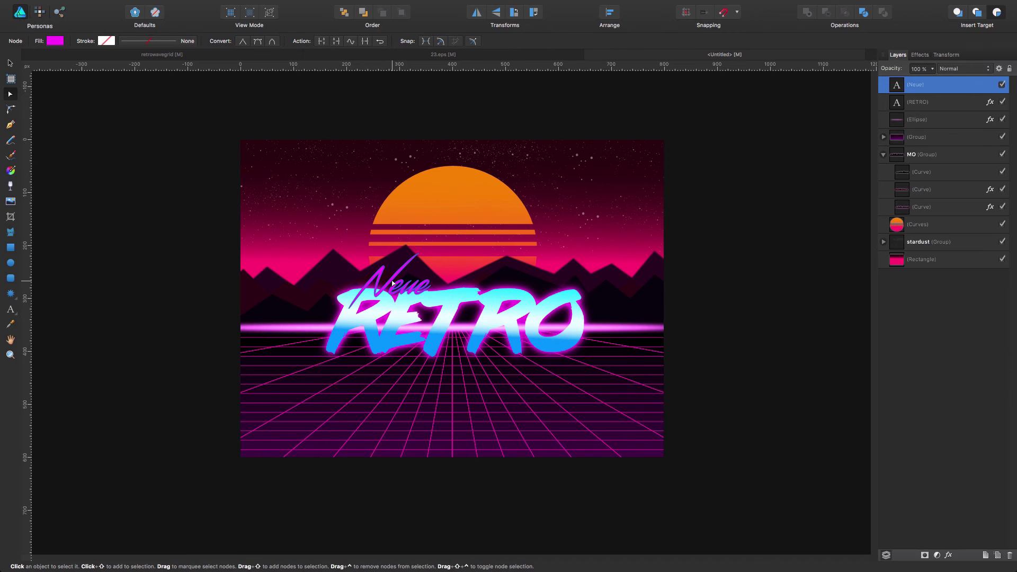
key(super+j)
- Move the copy below and right of RETRO and retype it as 'Welle'
key(v)
drag(403, 275, 587, 319)
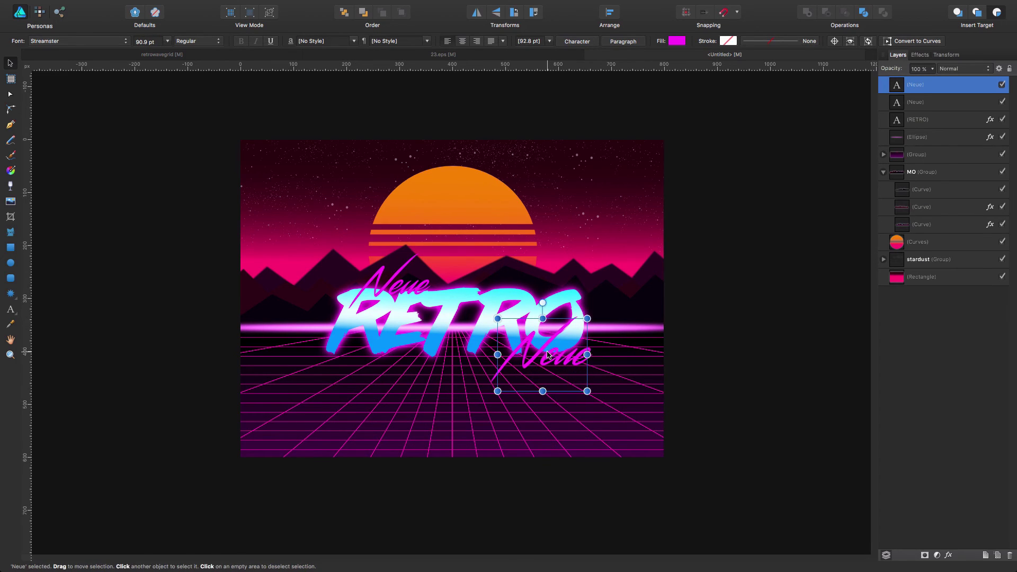
key(t)
key(ctrl+a)
text(W)
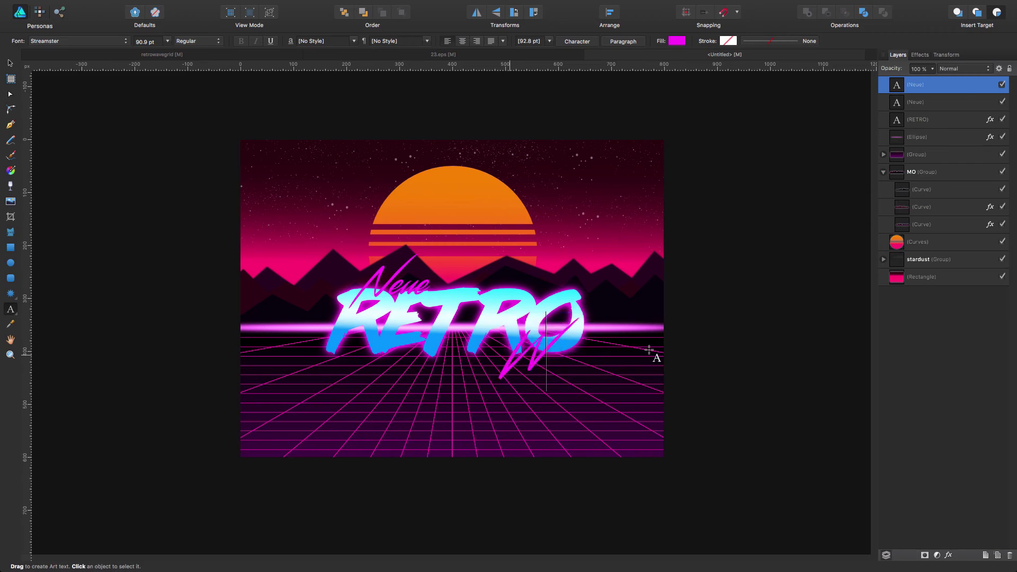
text(elle)
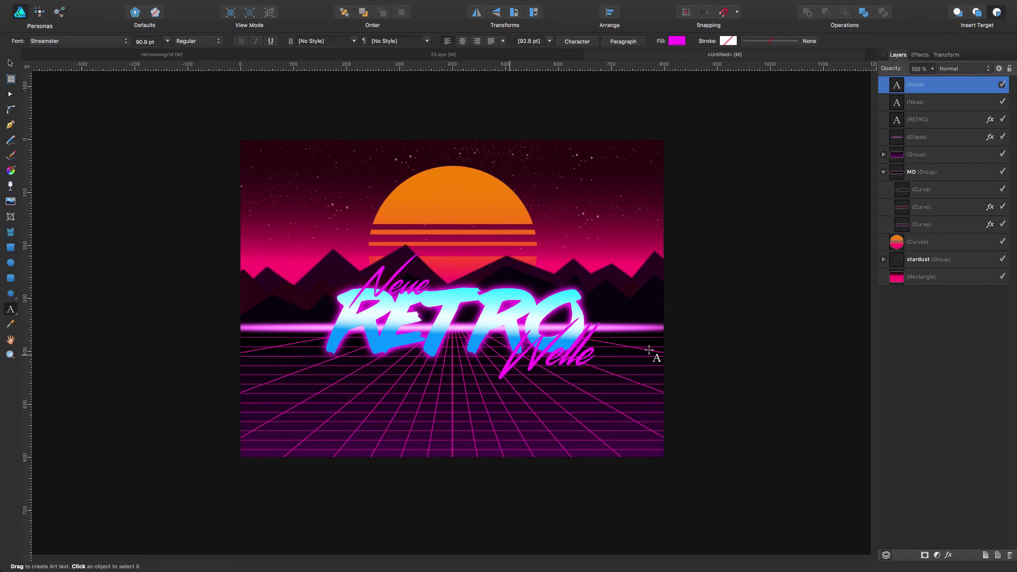
key(Escape)
- Fill Welle with the orange sampled from the sun
click(670, 45)
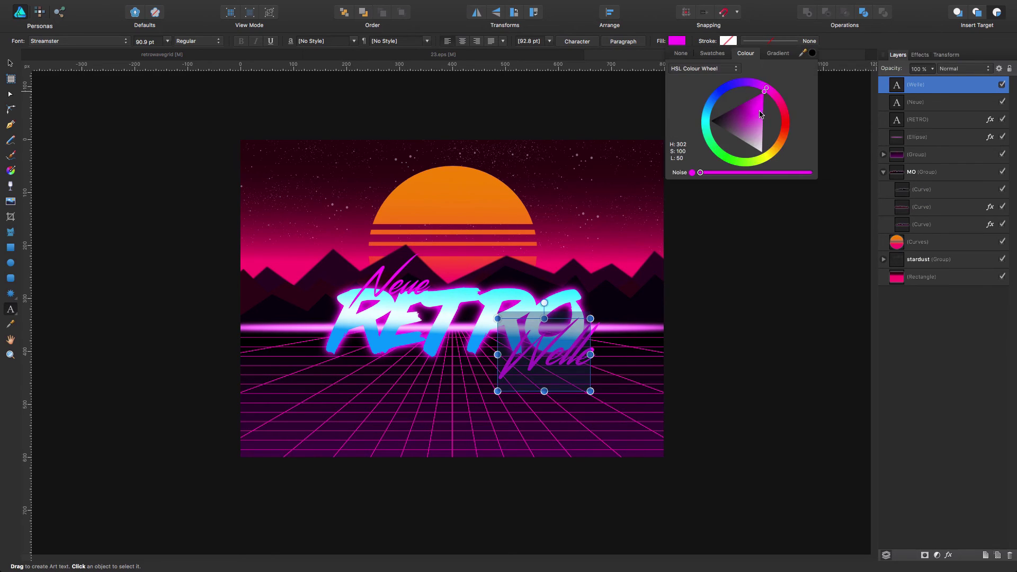
click(774, 156)
drag(774, 157, 772, 147)
mouse_move(802, 53)
mouse_down()
mouse_move(439, 173)
mouse_move(461, 183)
mouse_up()
click(812, 53)
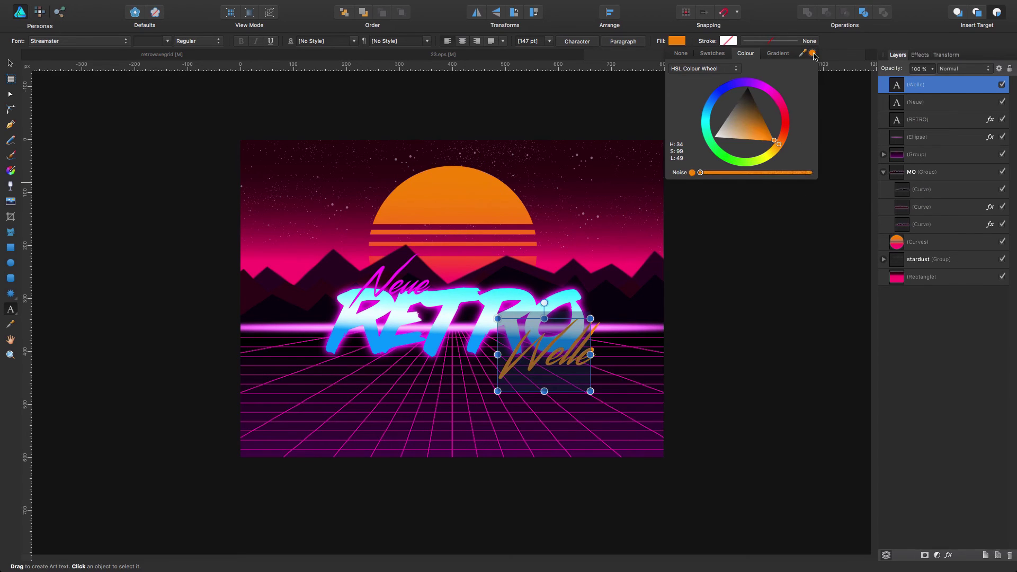
click(56, 125)
click(57, 126)
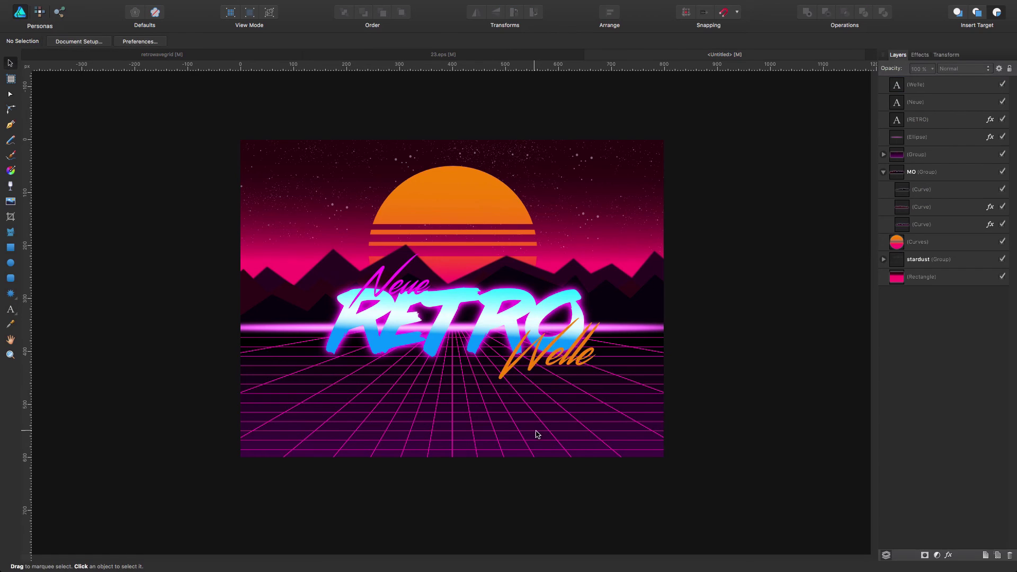
- Change Welle's fill to yellow on the colour wheel
click(571, 366)
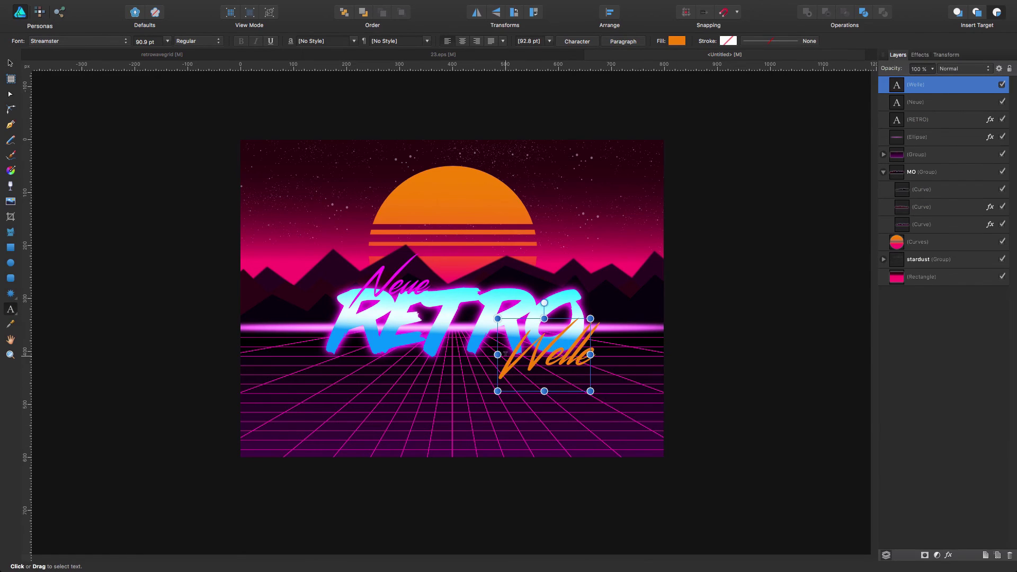
click(677, 41)
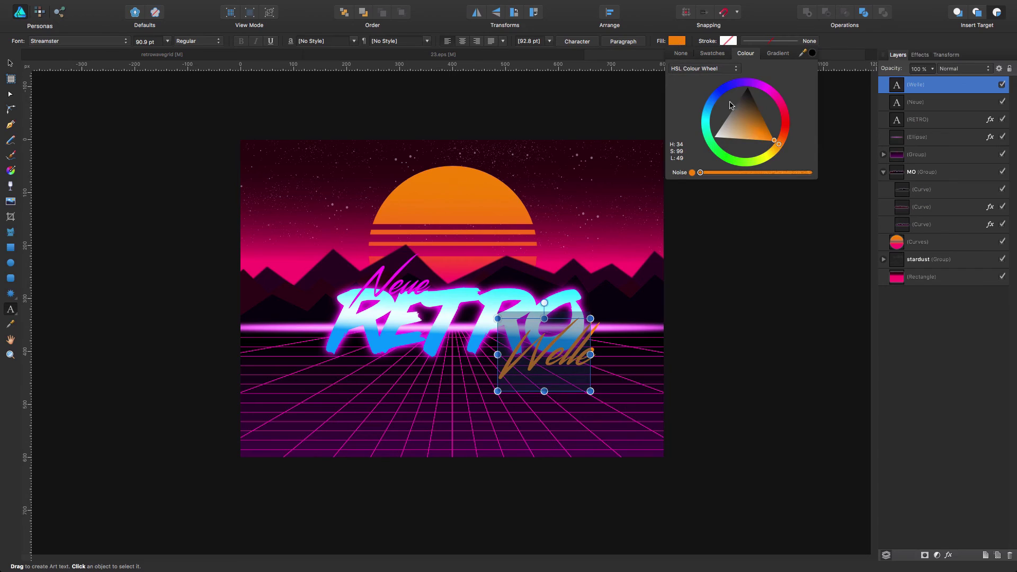
drag(787, 153, 776, 165)
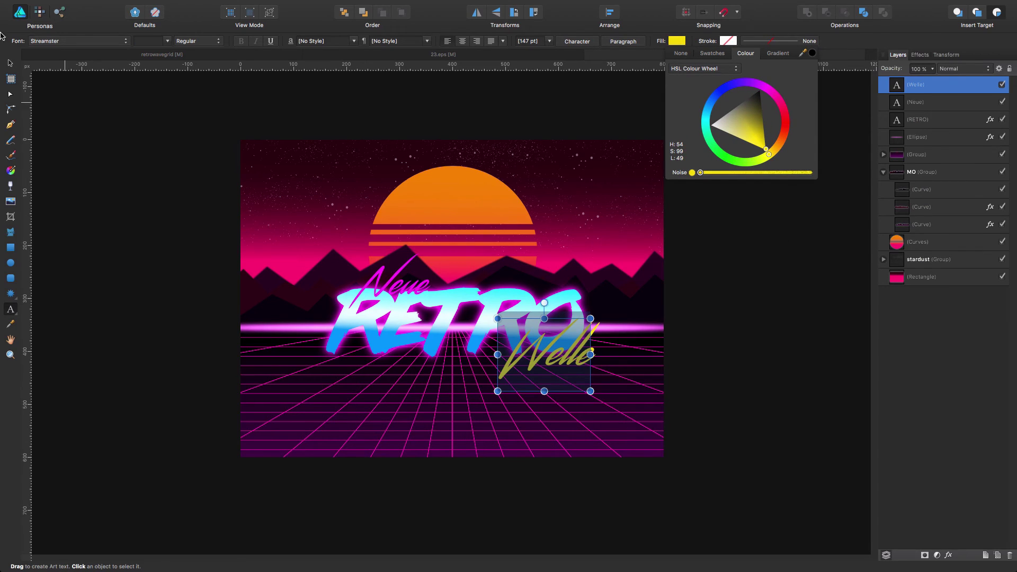
click(12, 67)
click(11, 64)
key(Escape)
click(561, 365)
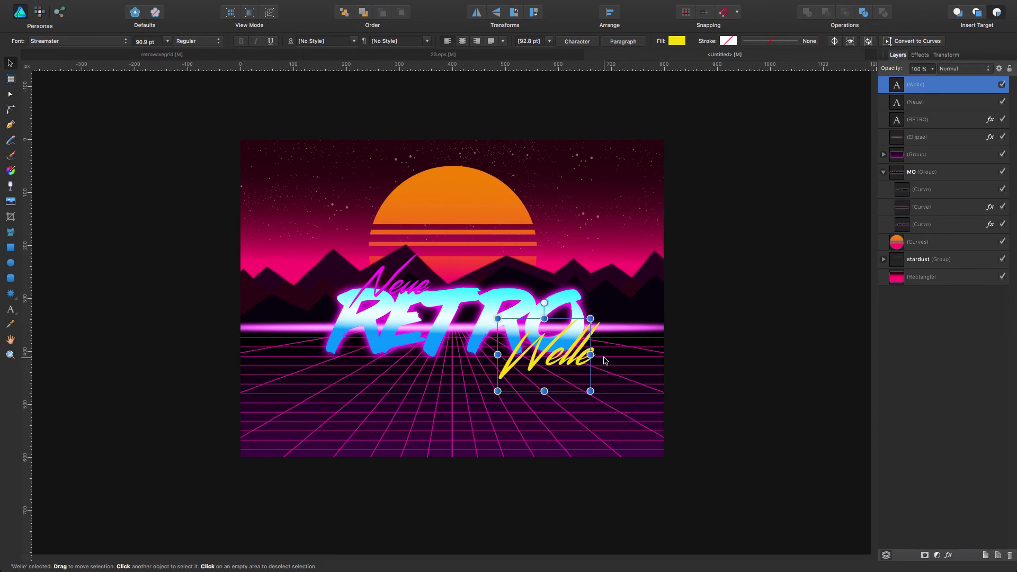
- Add a magenta Outer Glow with about a 10 px radius to Welle
click(922, 55)
click(896, 179)
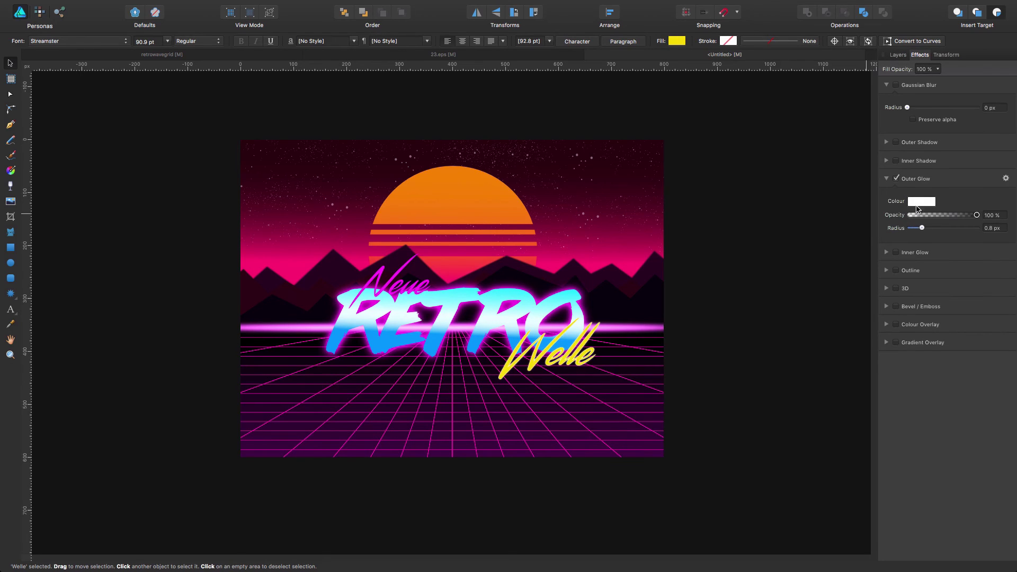
click(922, 203)
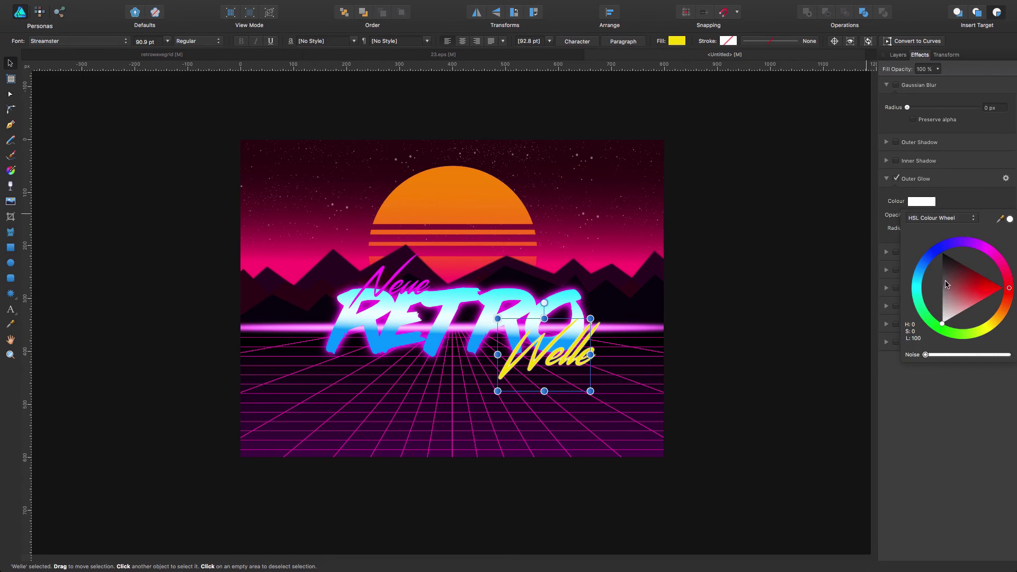
click(987, 248)
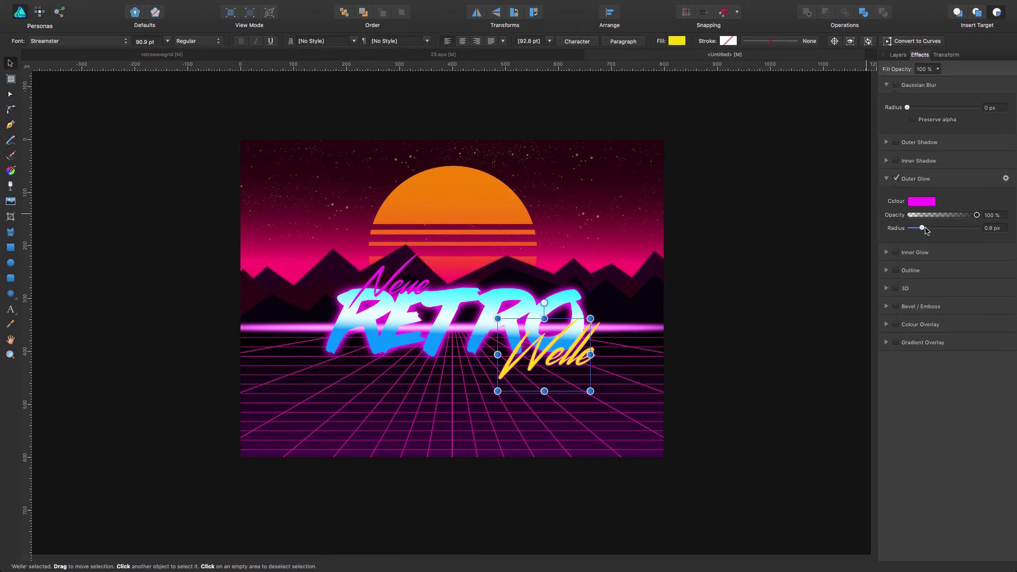
drag(928, 229, 940, 228)
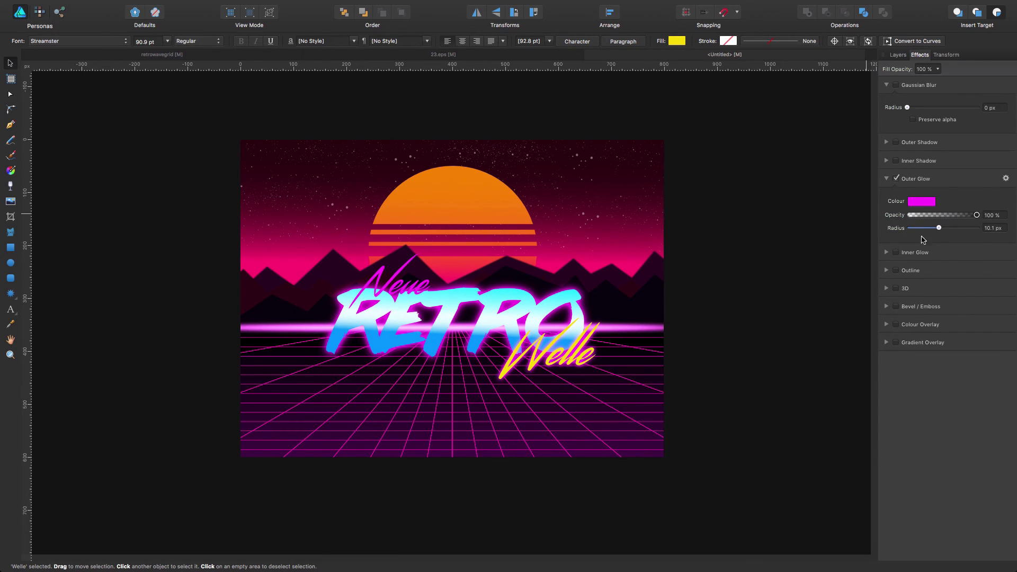
click(761, 371)
click(422, 287)
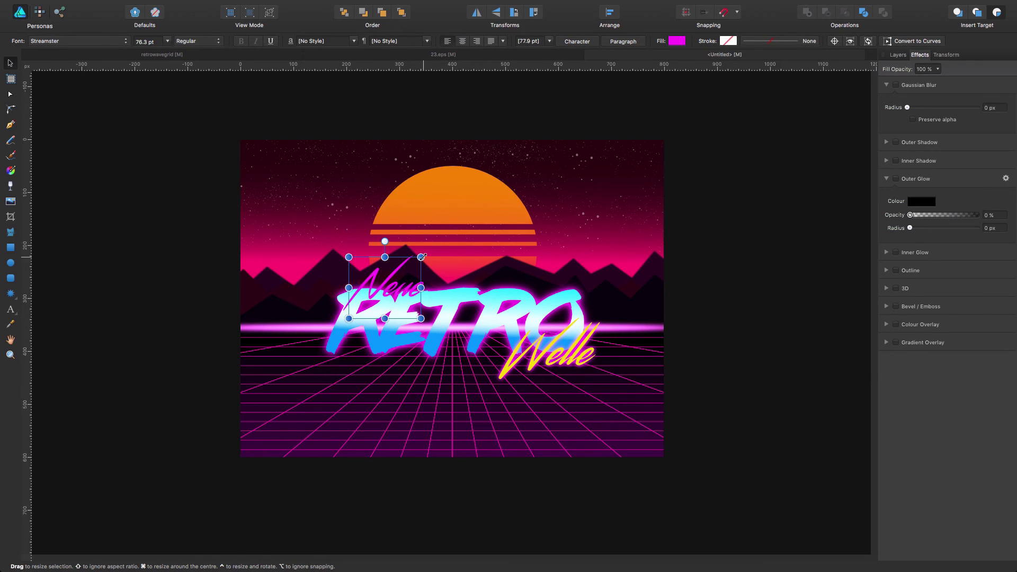
- Shrink Neue to 58 pt and shift it up and right
drag(422, 257, 394, 279)
click(744, 309)
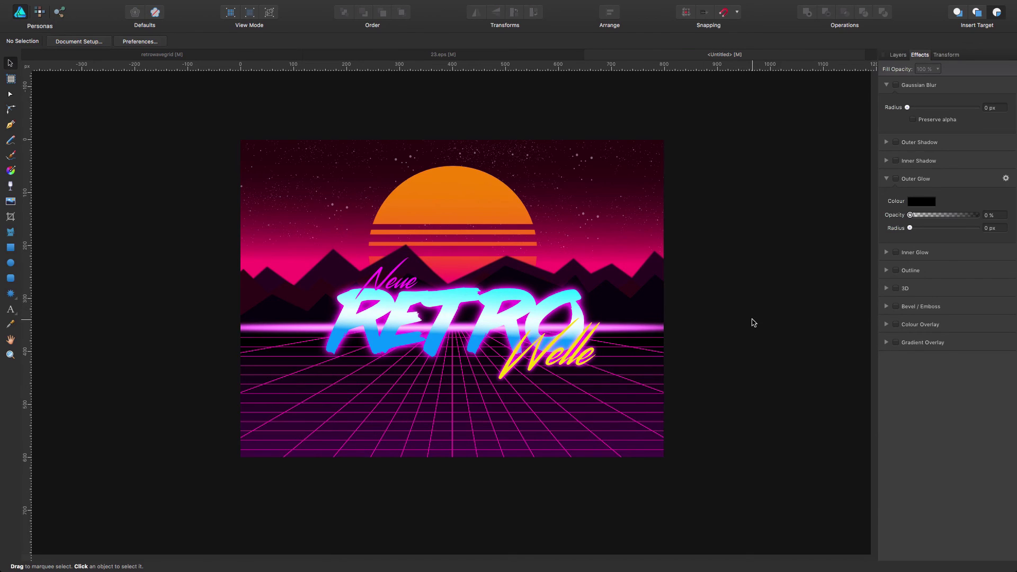
click(576, 420)
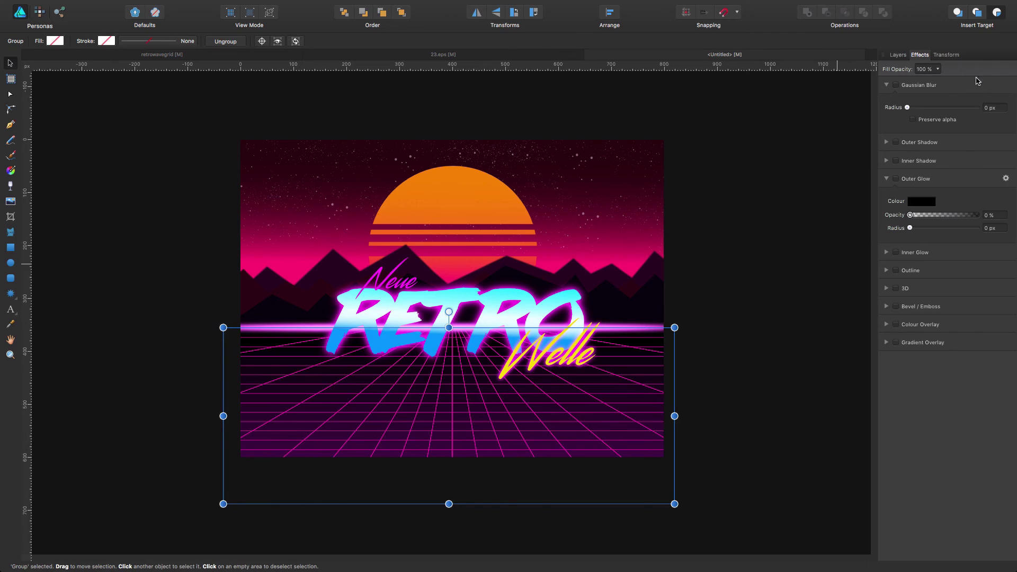
- In Layers, collapse MO and expand the grid's nested groups to select the Double Star
click(899, 56)
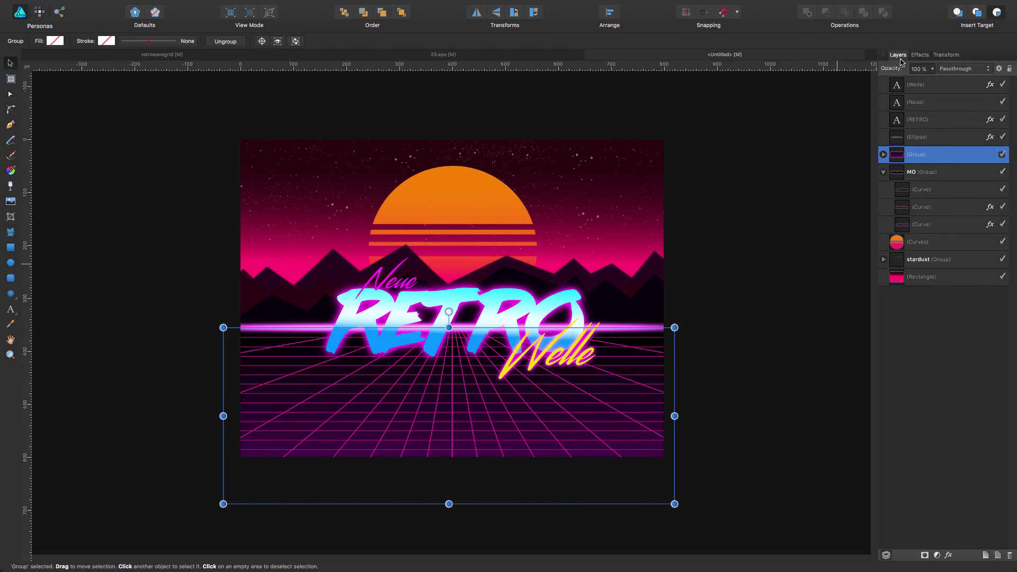
click(927, 260)
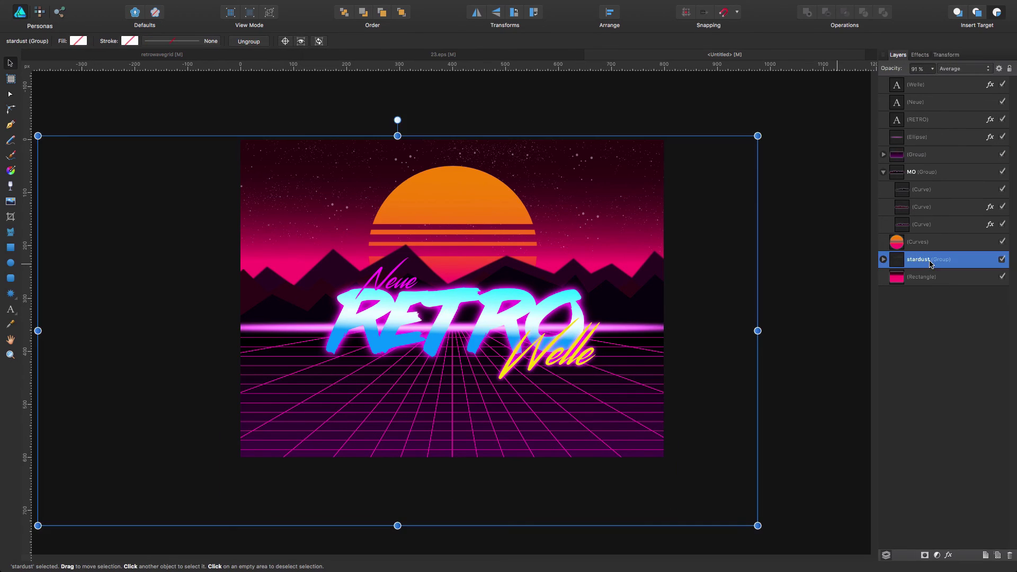
click(884, 172)
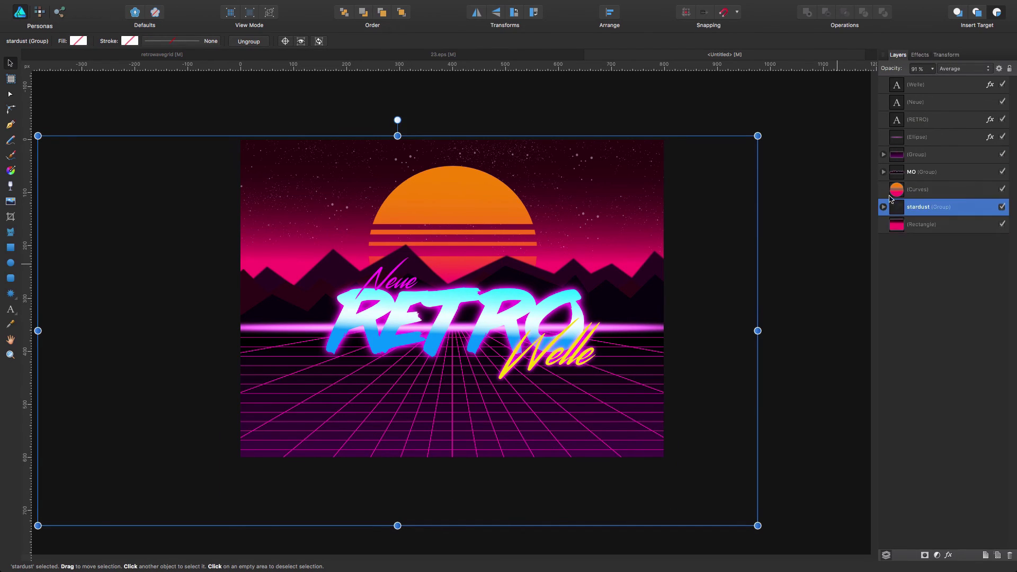
double_click(646, 388)
click(889, 172)
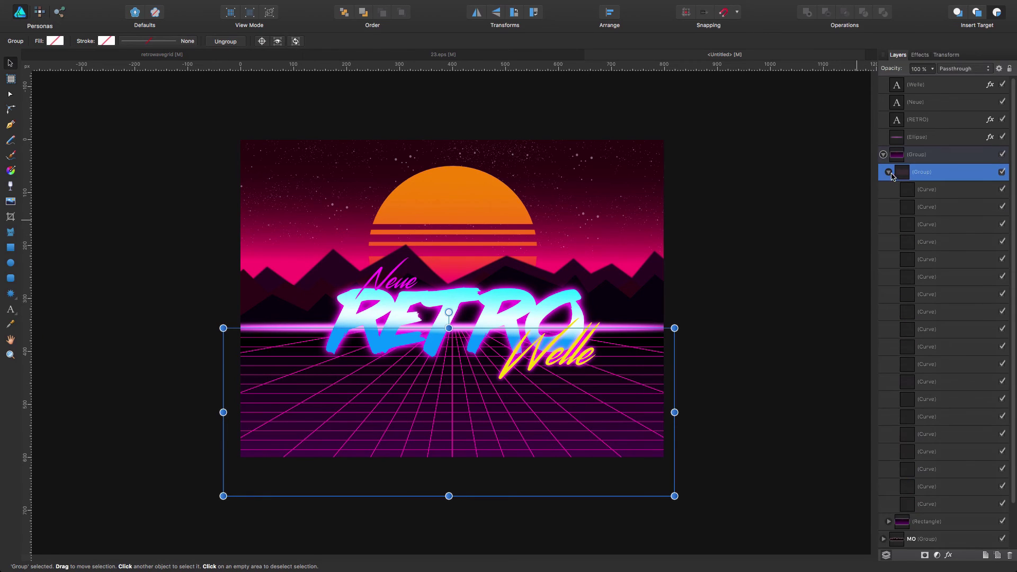
click(948, 194)
scroll(943, 435, down, 3)
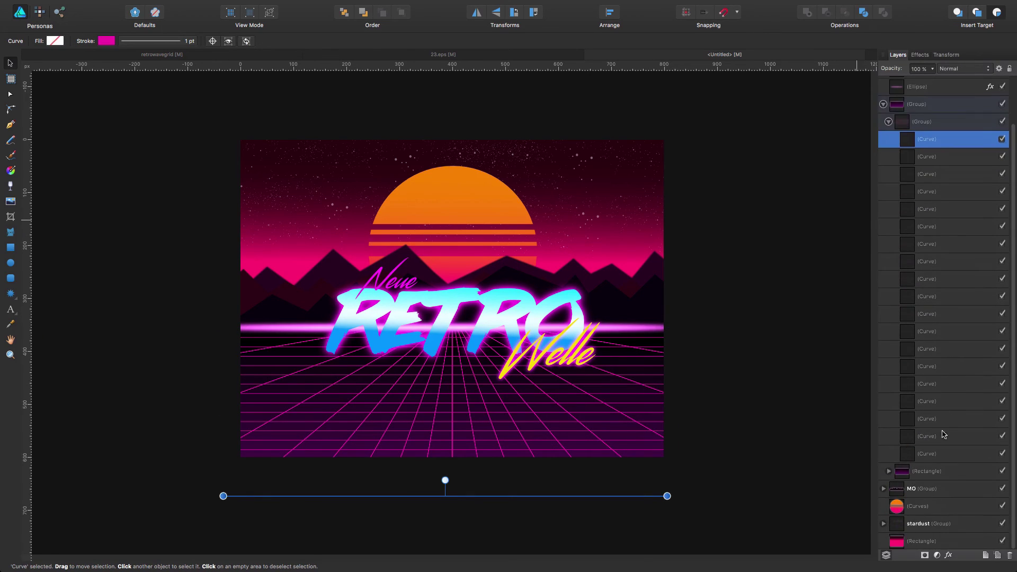
click(889, 471)
click(934, 471)
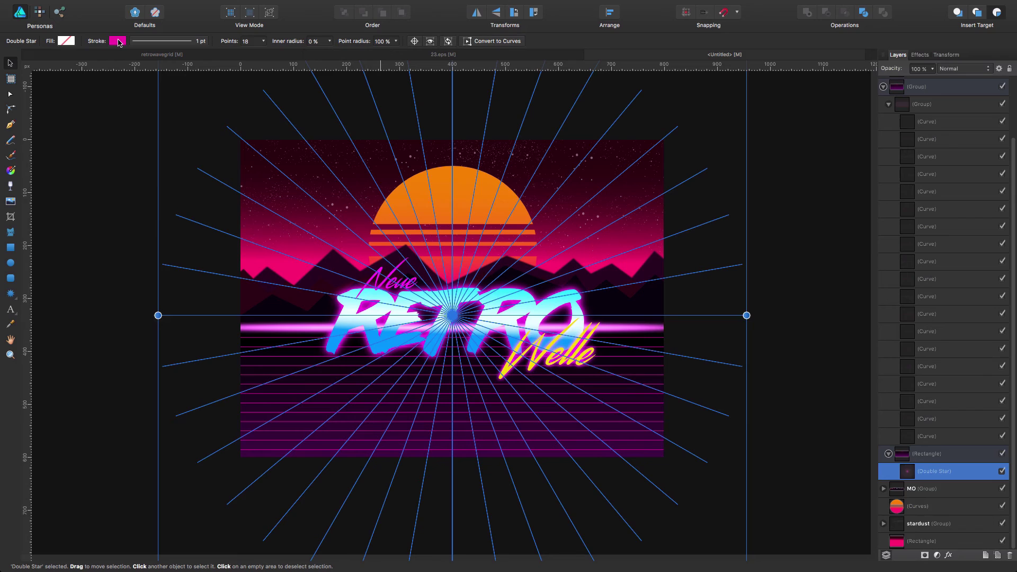
- Give the Double Star a 1.9 px magenta outer glow and 68% fill opacity
click(922, 55)
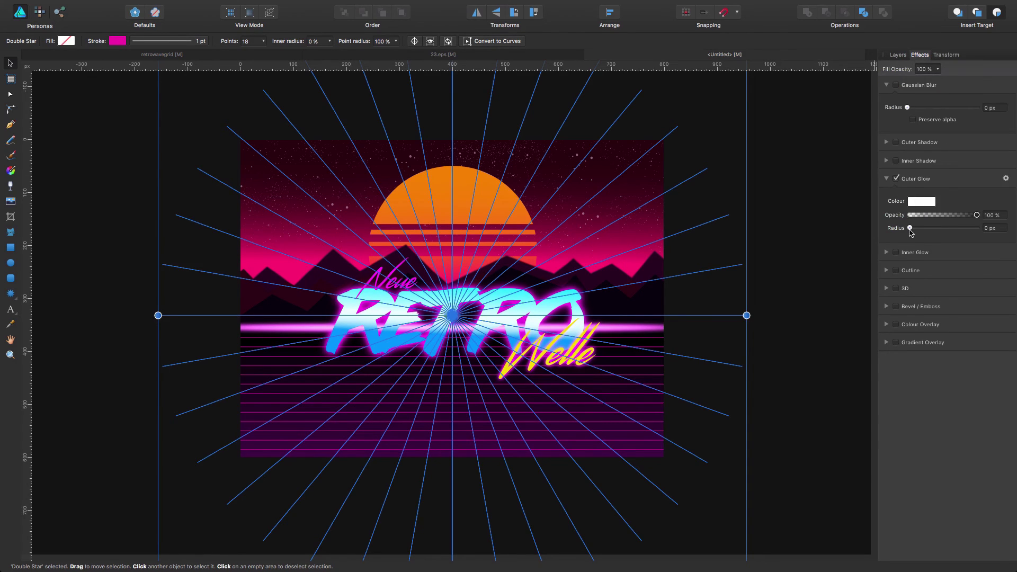
drag(910, 227, 926, 228)
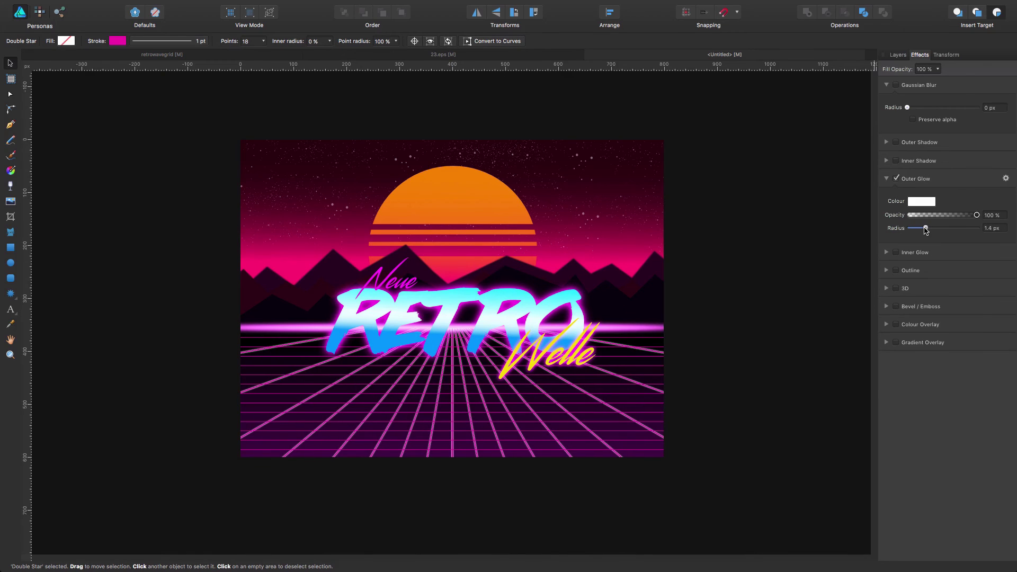
click(921, 203)
drag(982, 248, 992, 253)
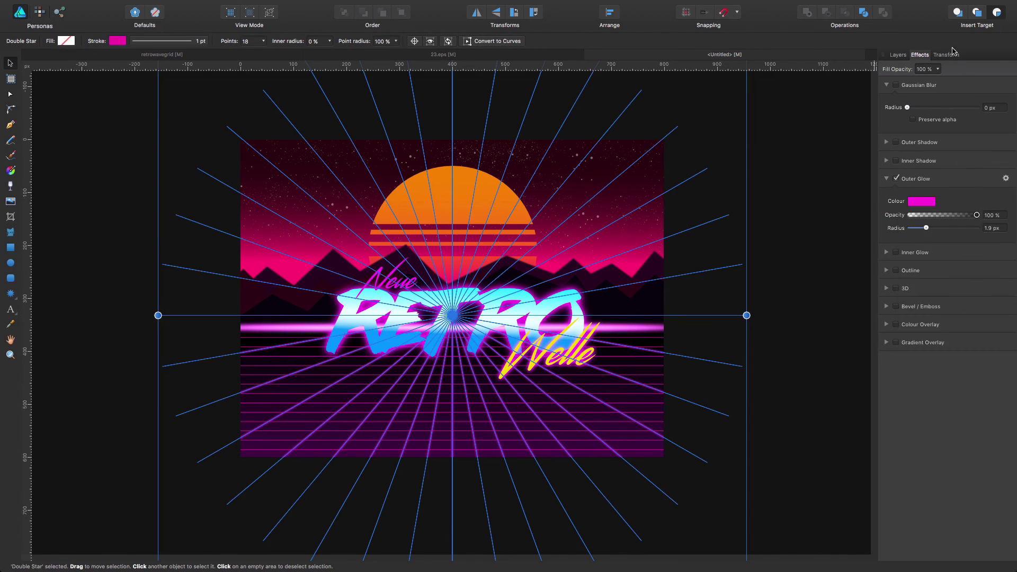
click(938, 69)
drag(938, 83, 909, 82)
click(841, 146)
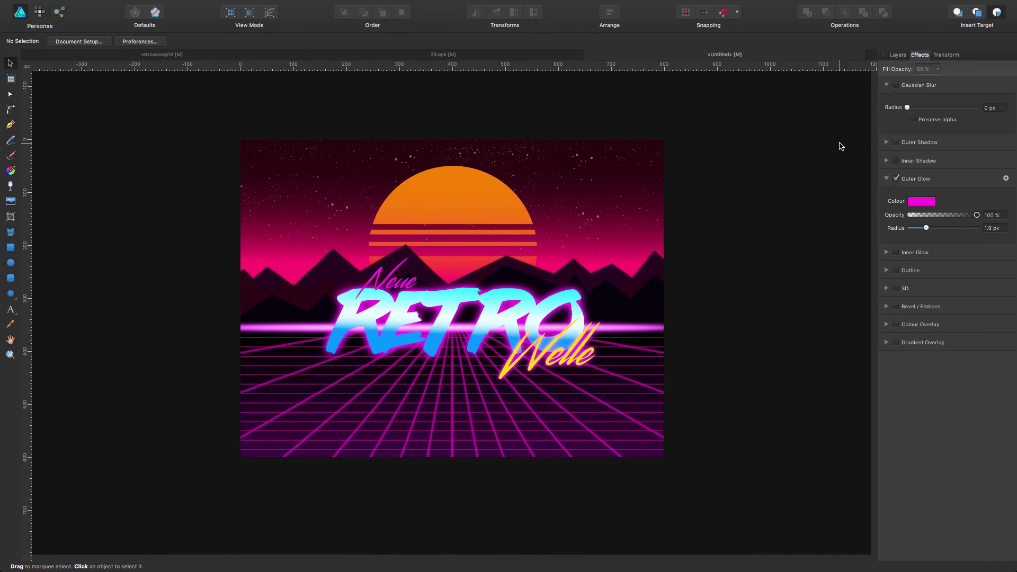
- Undo a stray pen node and switch to the retrowavegrid reference document
click(534, 408)
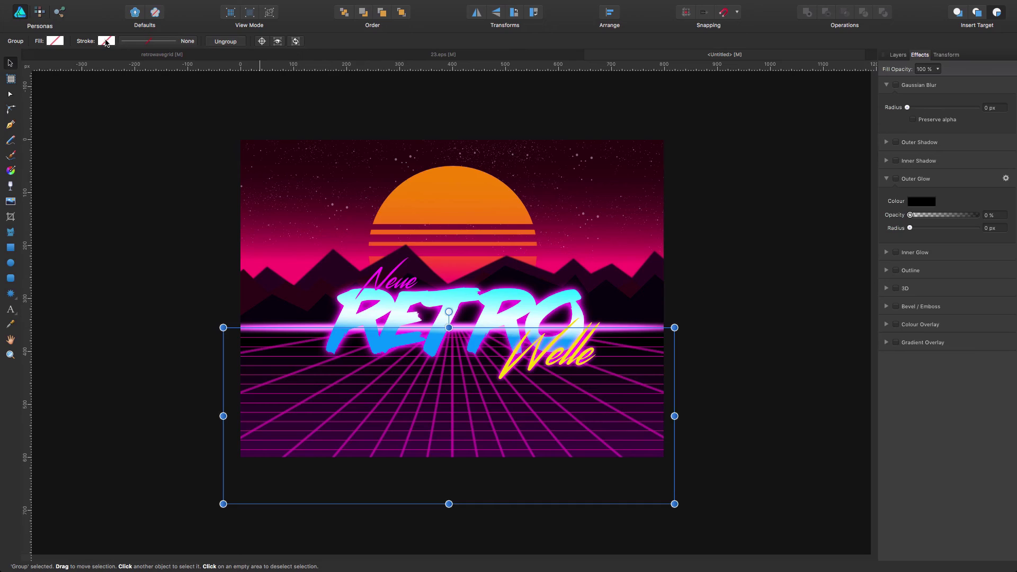
click(200, 285)
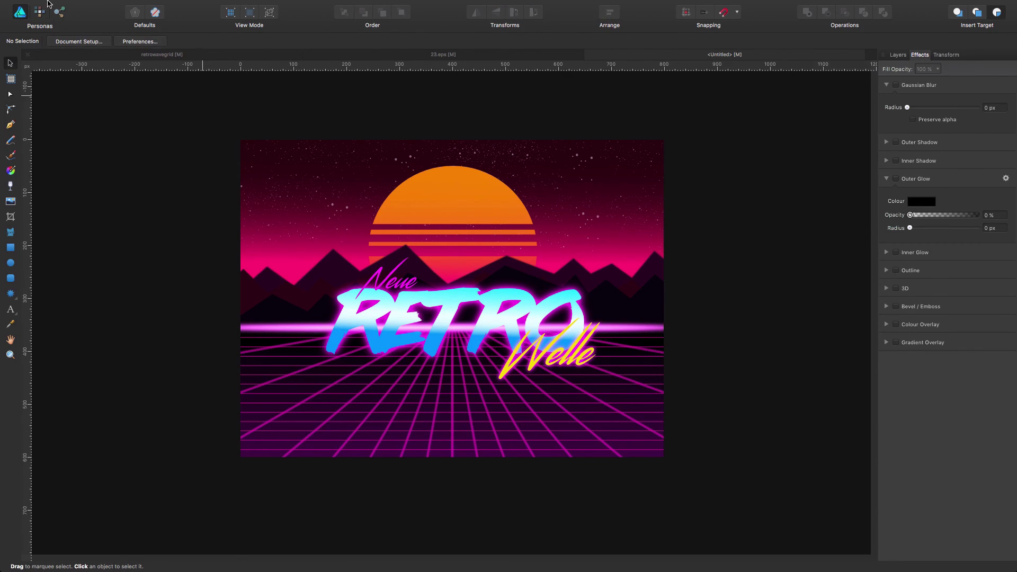
key(p)
click(755, 359)
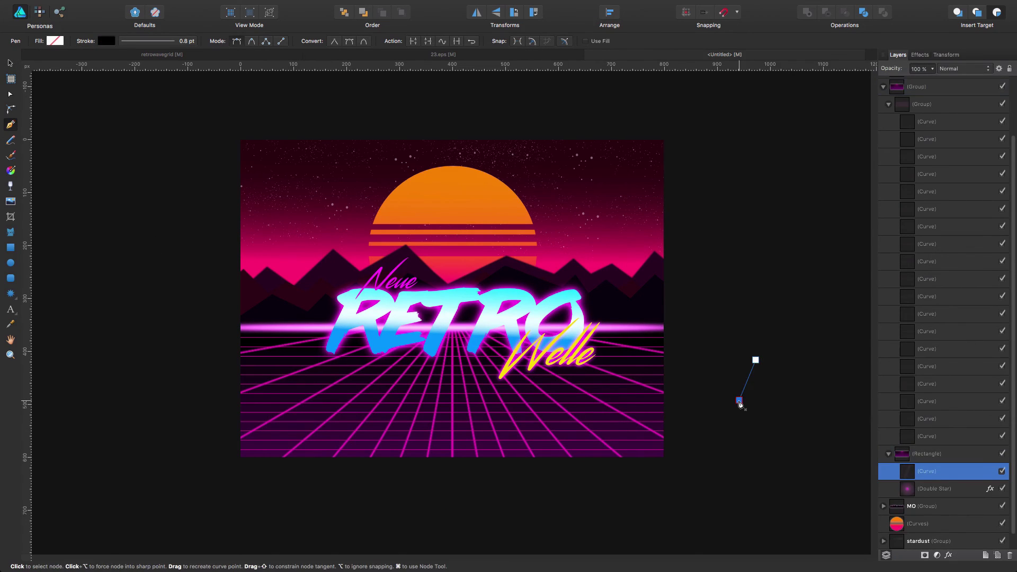
key(Escape)
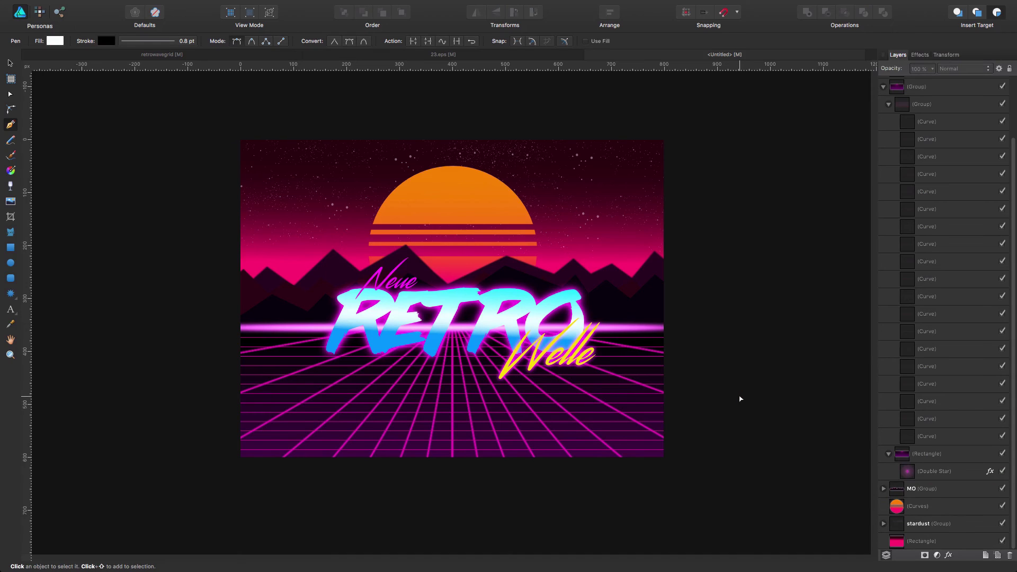
key(super+z)
key(super+z)
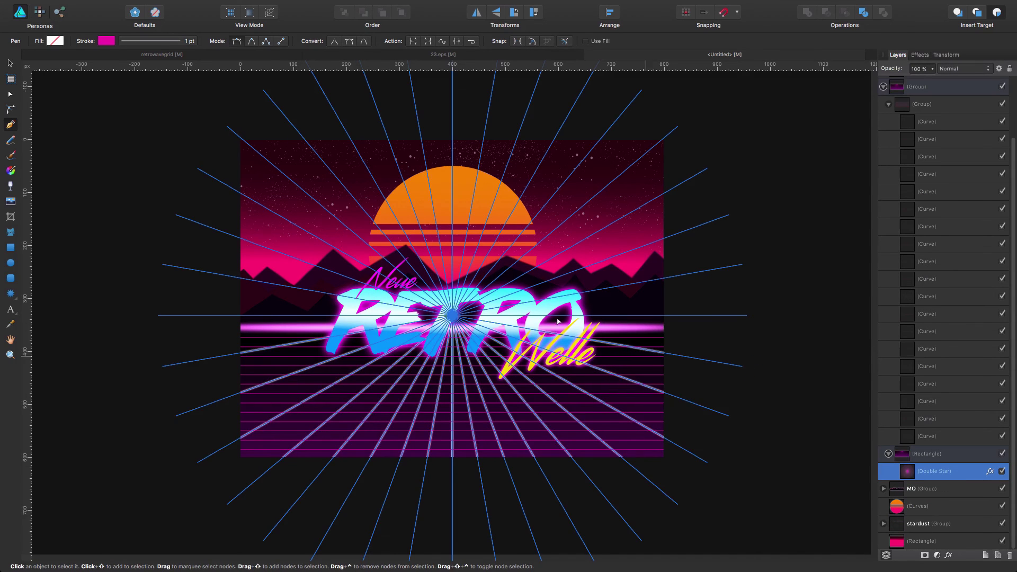
click(11, 63)
click(846, 428)
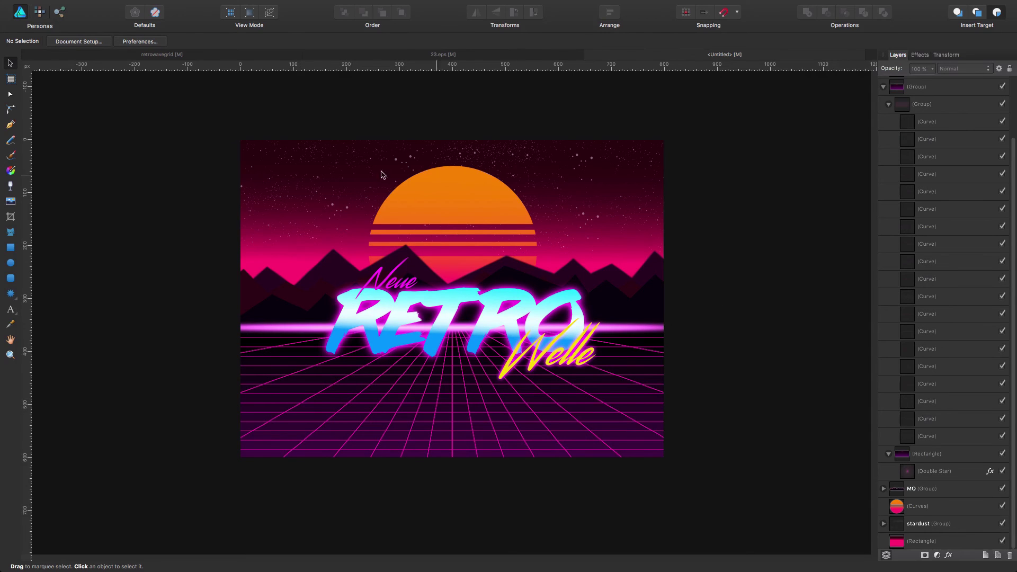
click(179, 56)
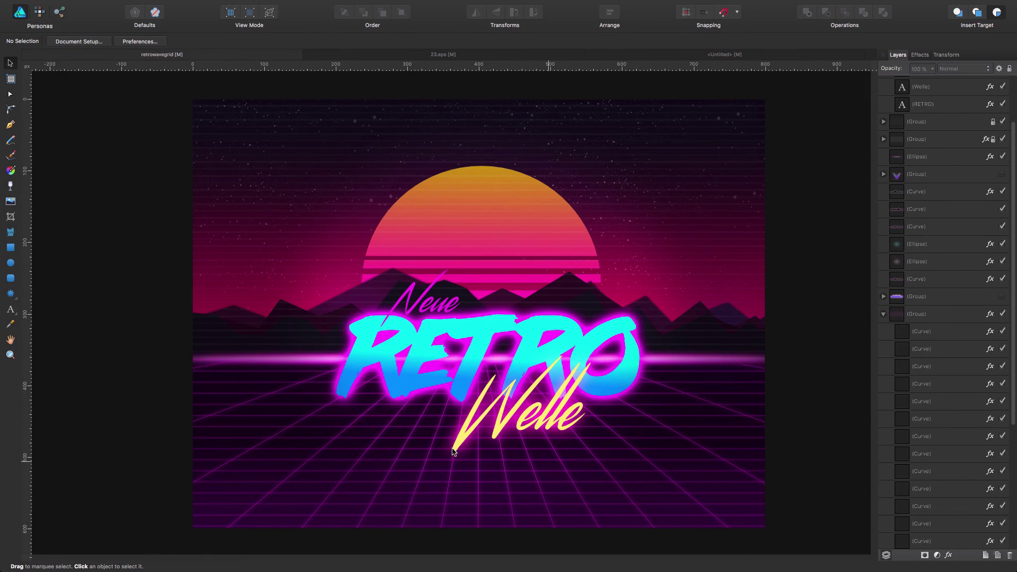
- Select the reference Double Star and view its 6.7 px magenta Outer Glow settings
click(504, 469)
click(512, 503)
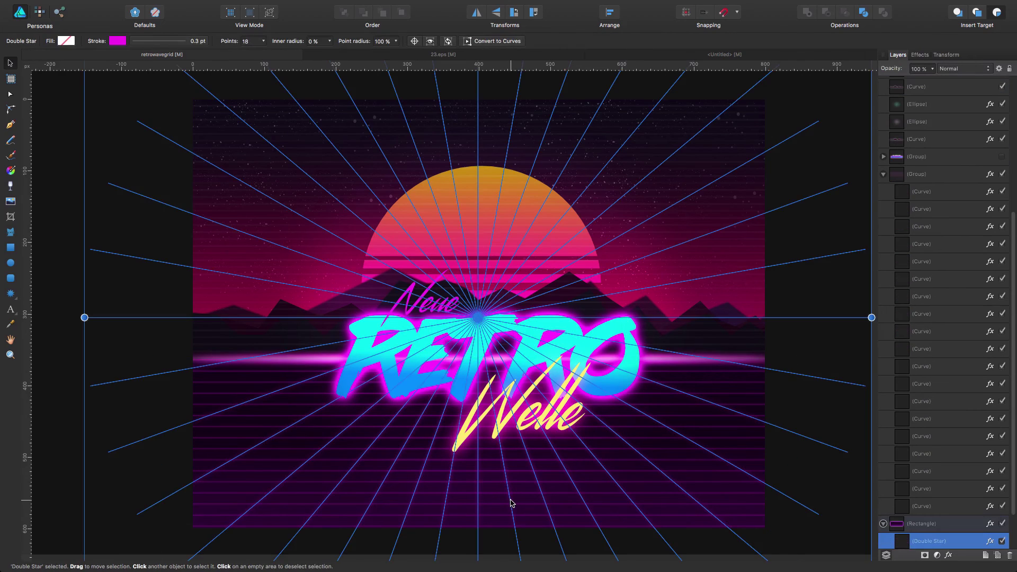
click(920, 55)
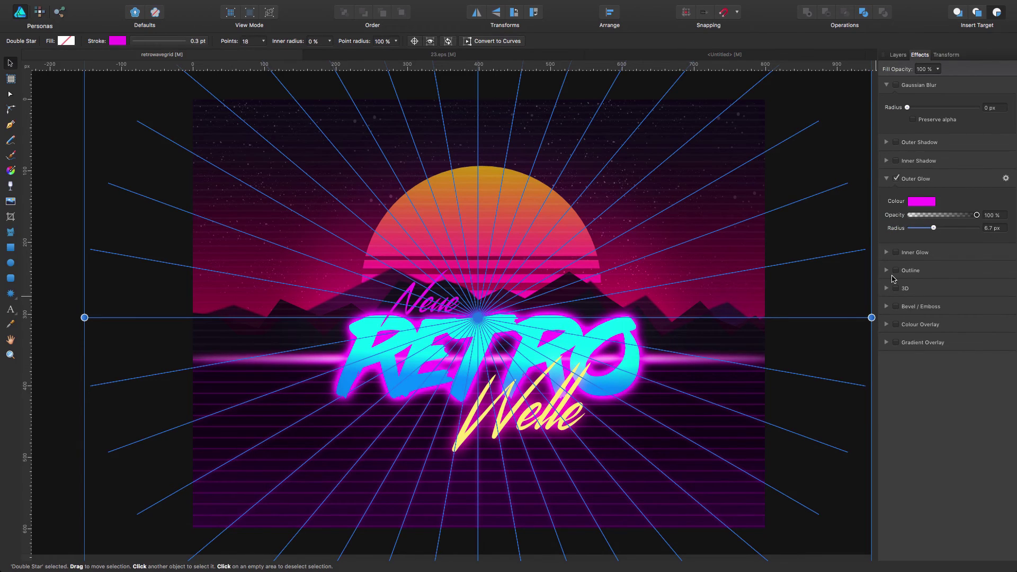
- Paste the Double Star's glow effects onto all 19 horizontal grid lines
click(673, 55)
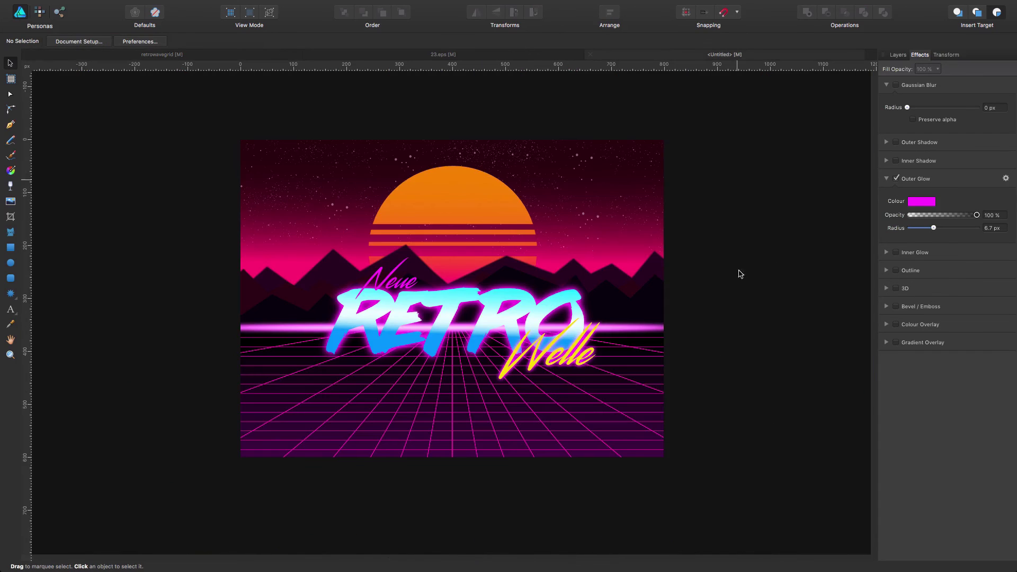
click(620, 459)
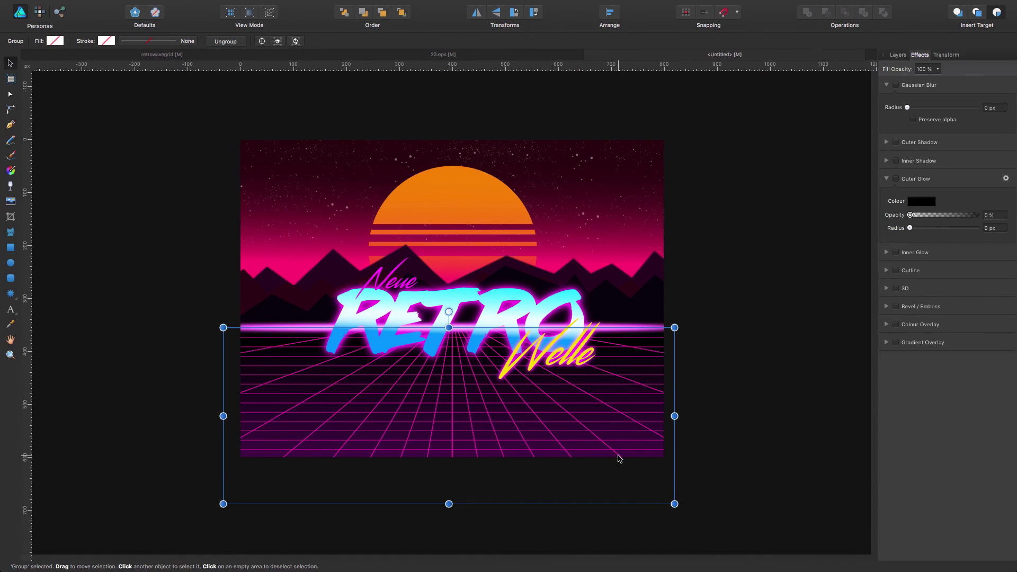
click(620, 459)
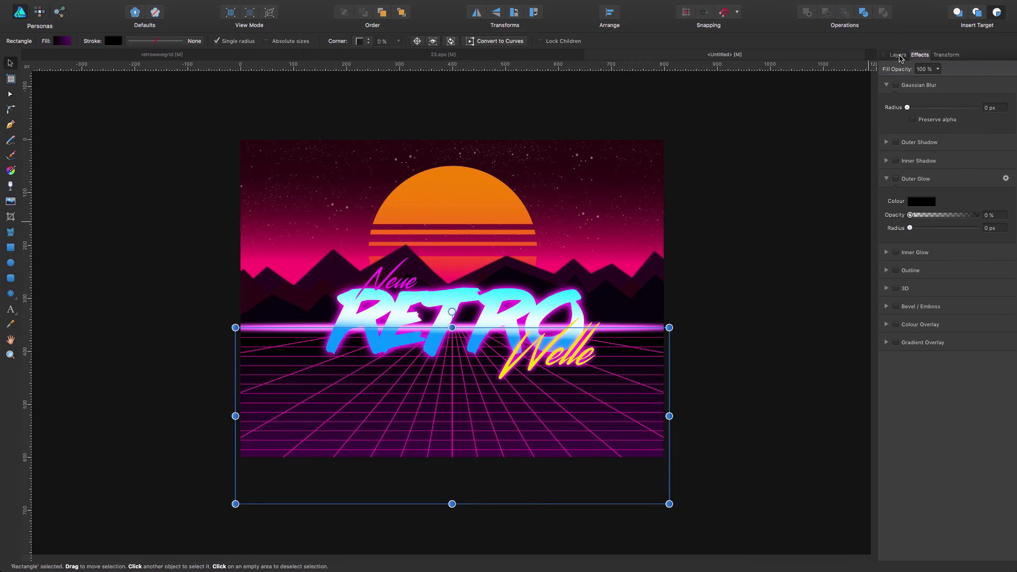
click(899, 55)
click(935, 472)
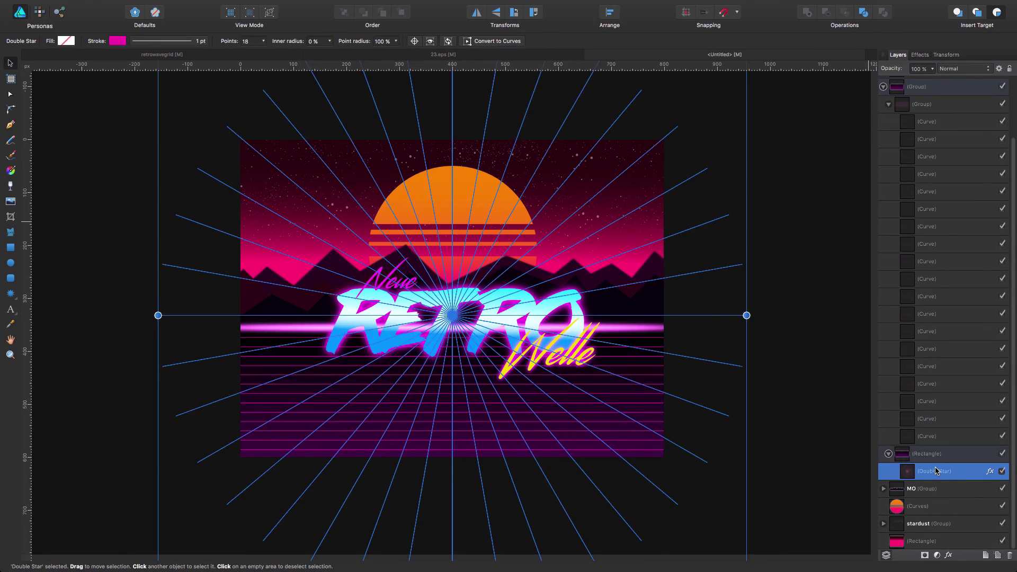
click(806, 448)
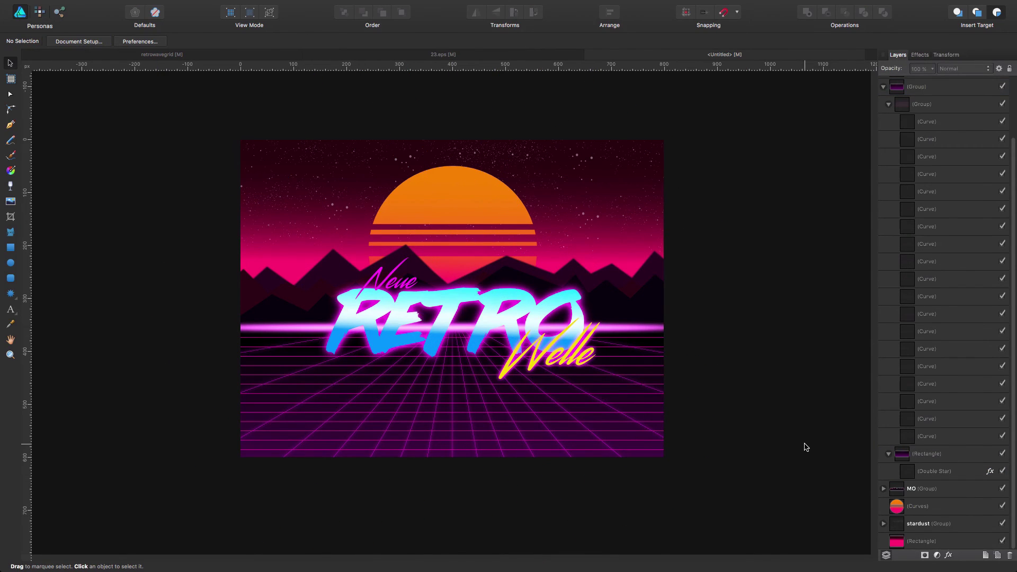
click(928, 436)
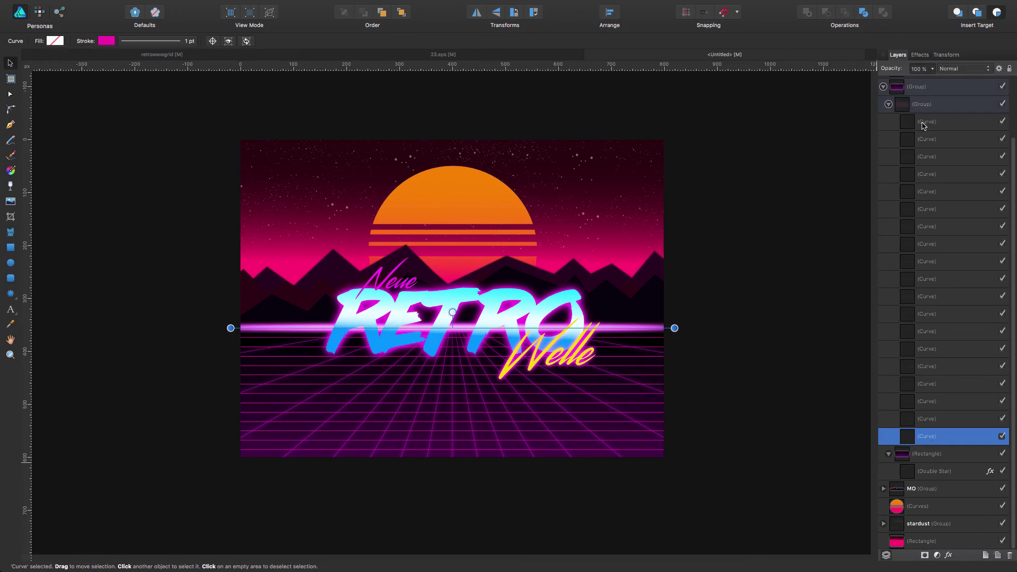
shift+click(944, 123)
key(super+shift+v)
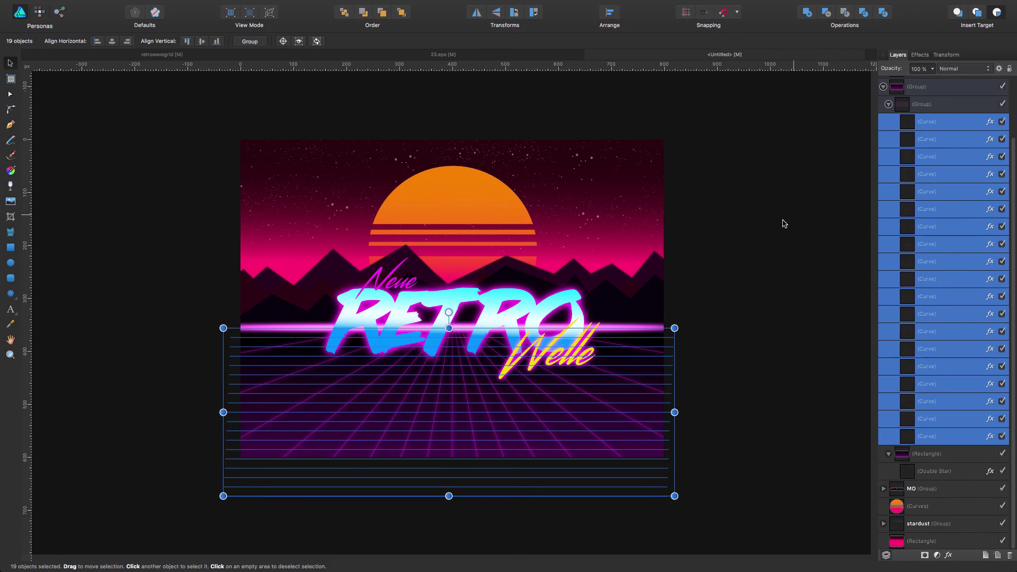
click(800, 270)
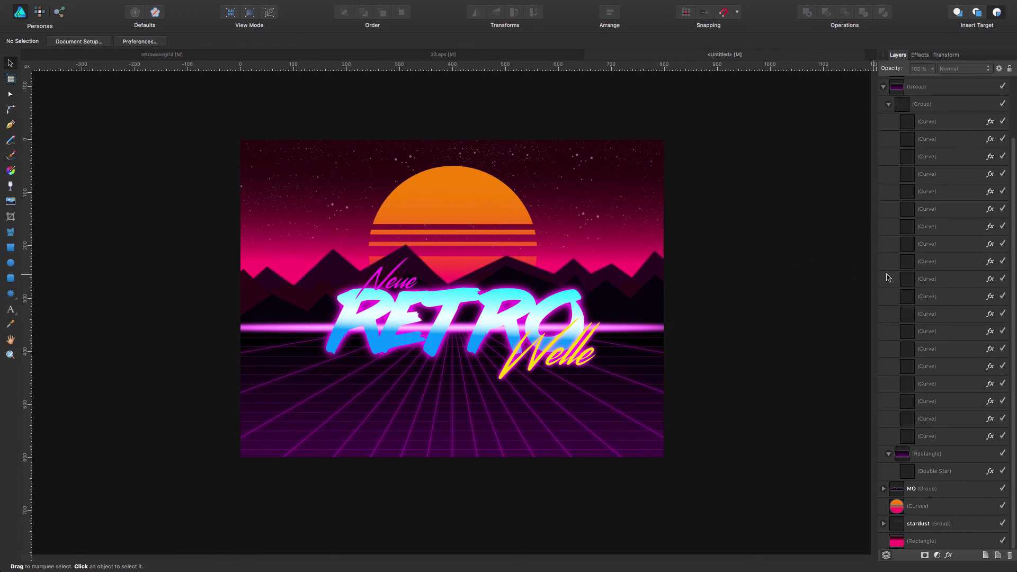
- Thicken the stroke of the 19 grid lines to 0.4 pt
click(944, 122)
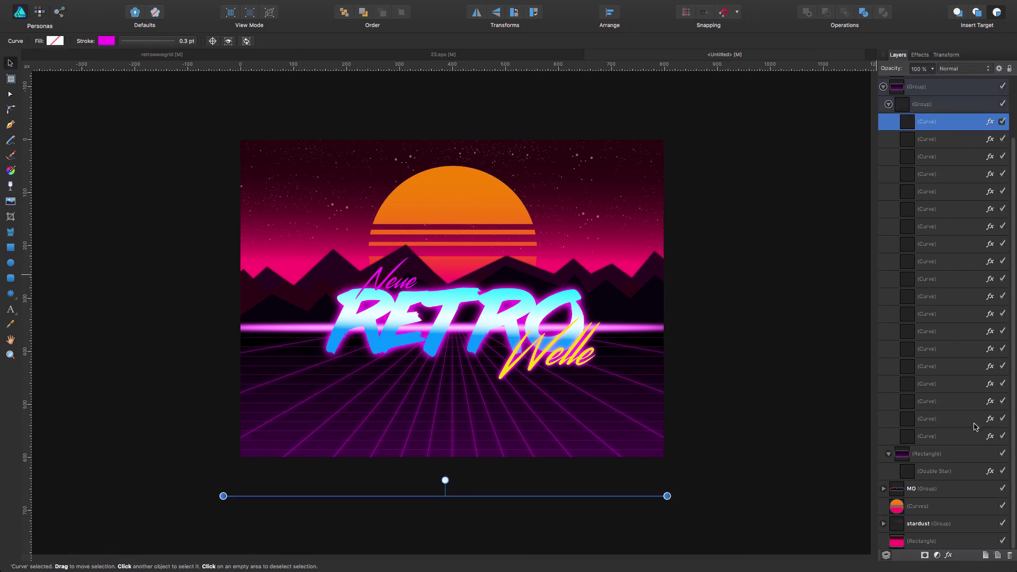
shift+click(950, 437)
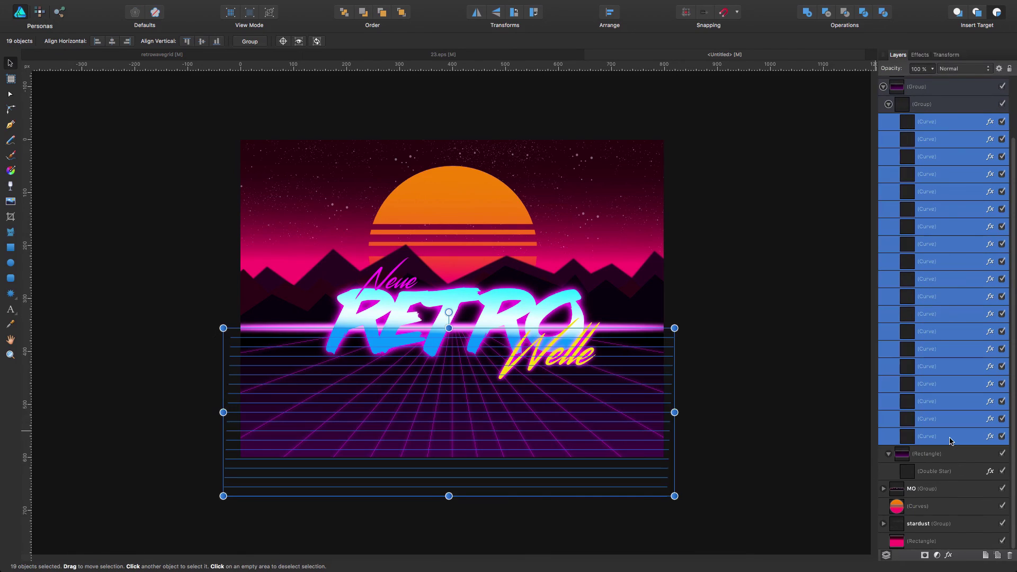
click(10, 125)
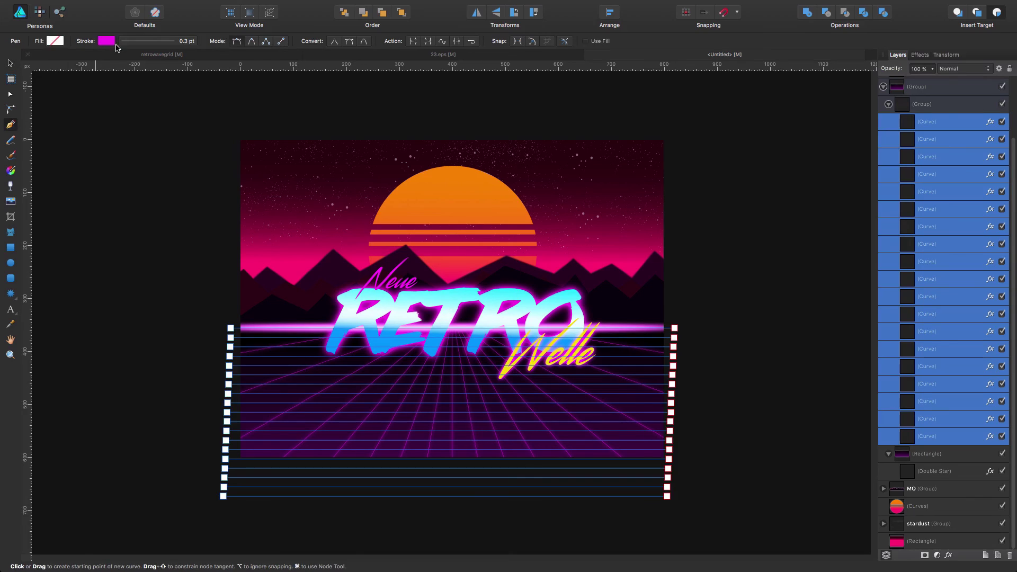
click(159, 43)
drag(121, 75, 127, 78)
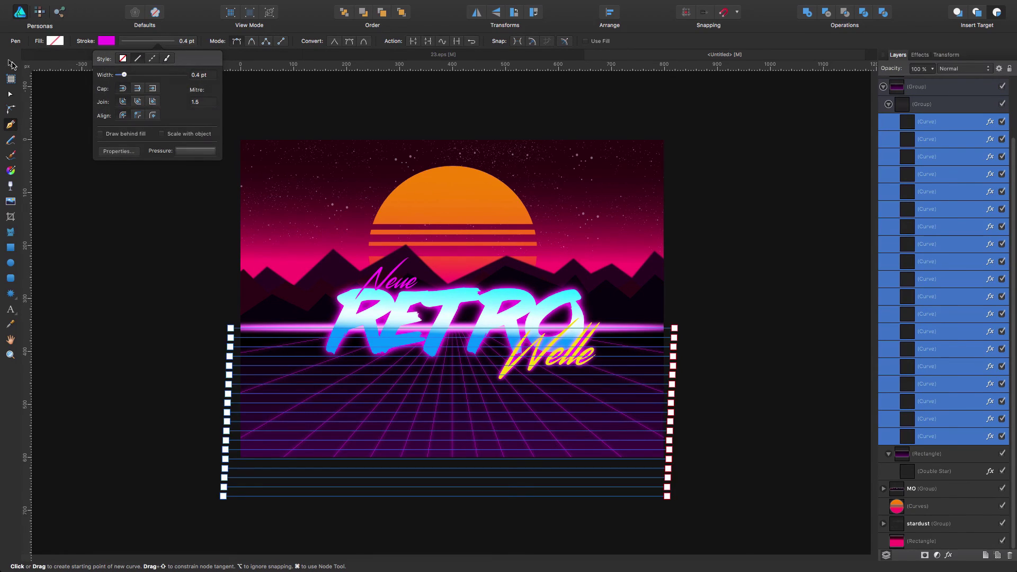
click(11, 65)
- Widen the 19 grid lines' stroke further to 0.6 pt
click(105, 230)
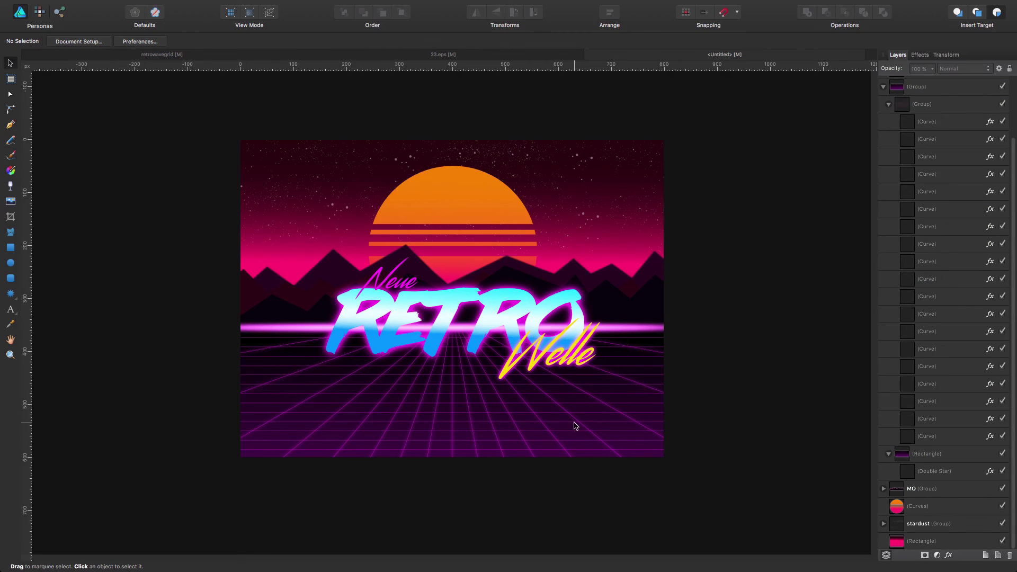
click(946, 436)
shift+click(933, 122)
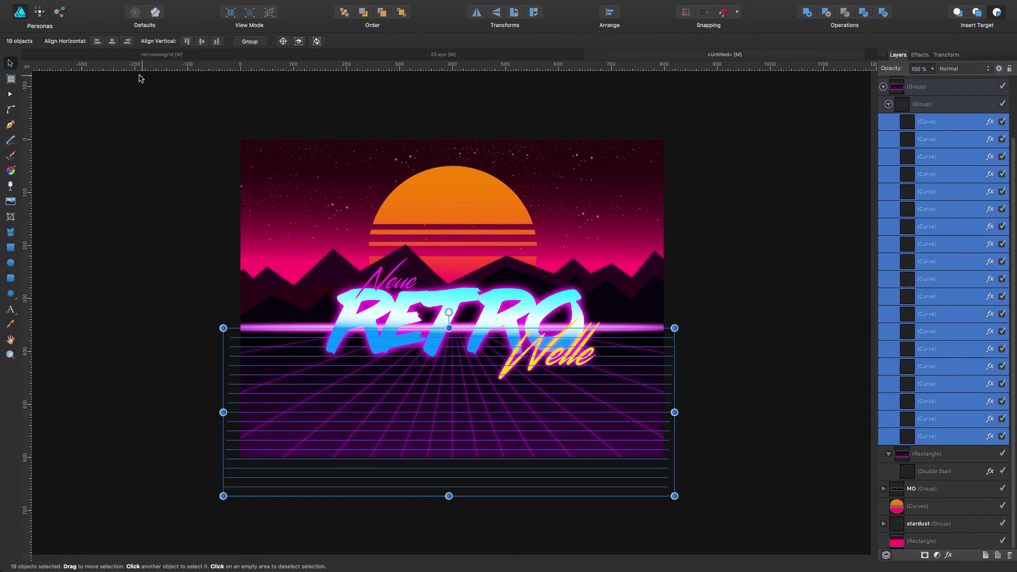
click(10, 125)
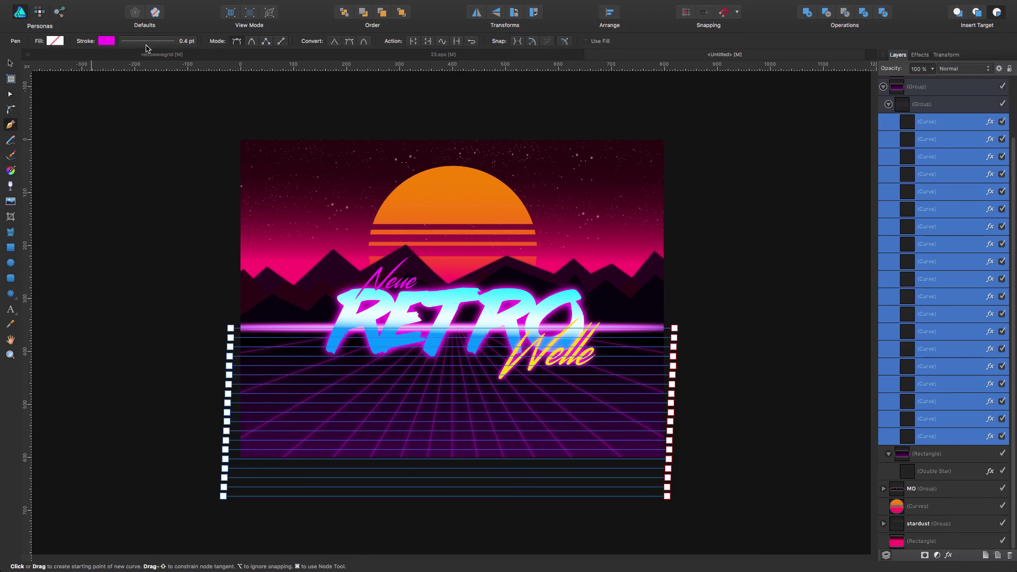
click(183, 42)
drag(126, 78, 130, 78)
key(v)
click(111, 165)
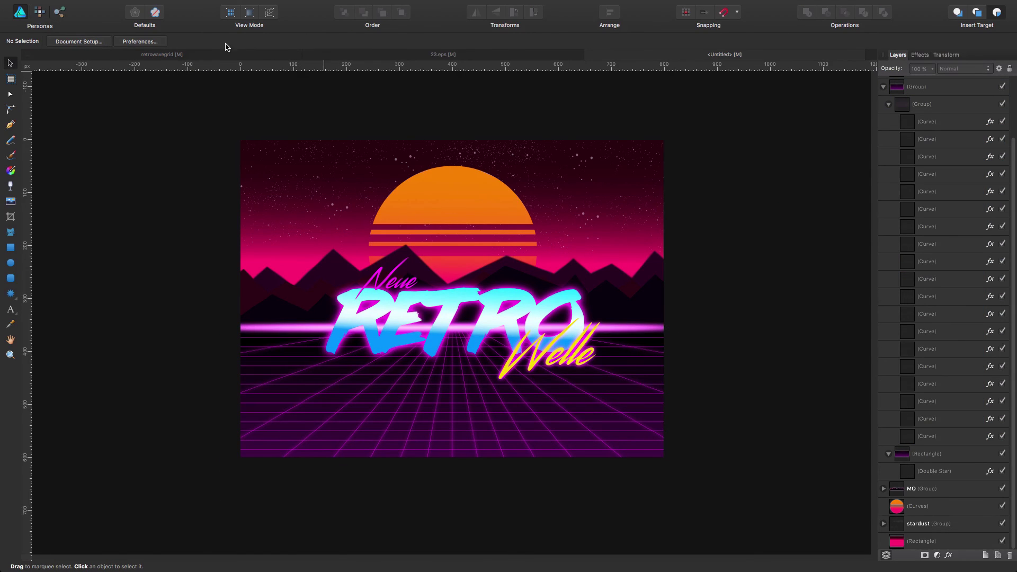
- Switch to the retrowavegrid reference, zoom out, and compare it with the Untitled artwork
click(196, 58)
click(74, 176)
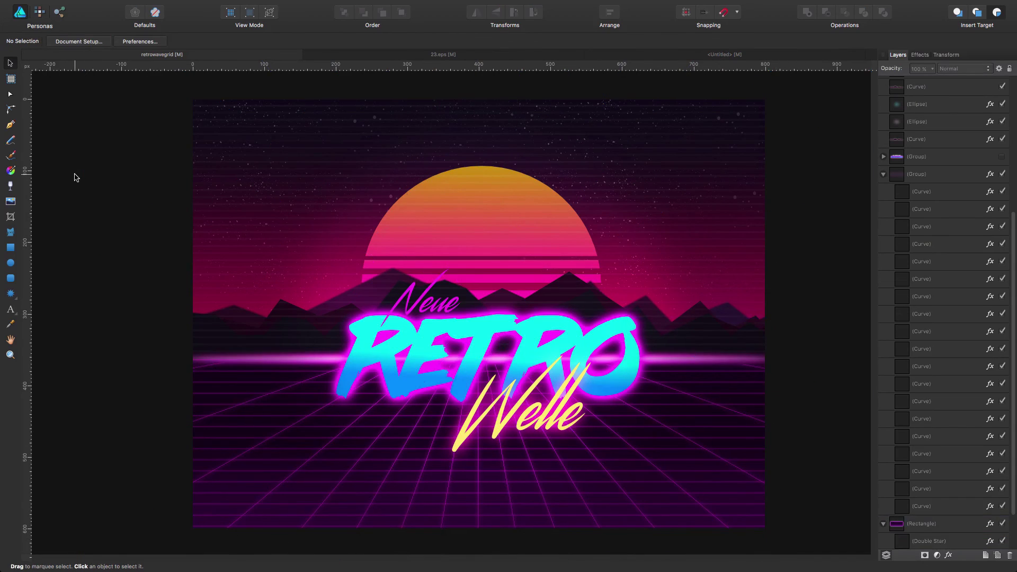
key(super+minus)
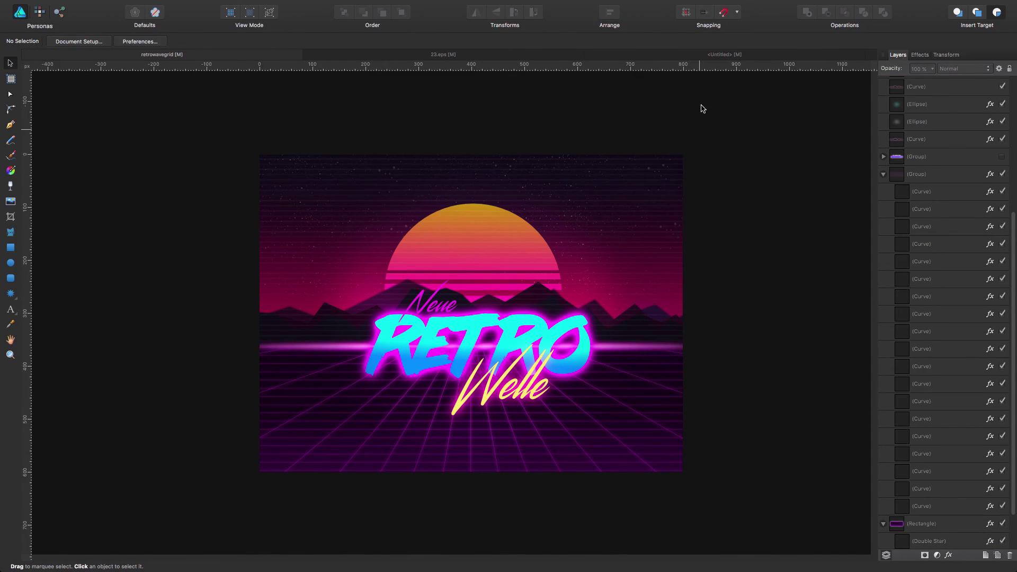
click(761, 59)
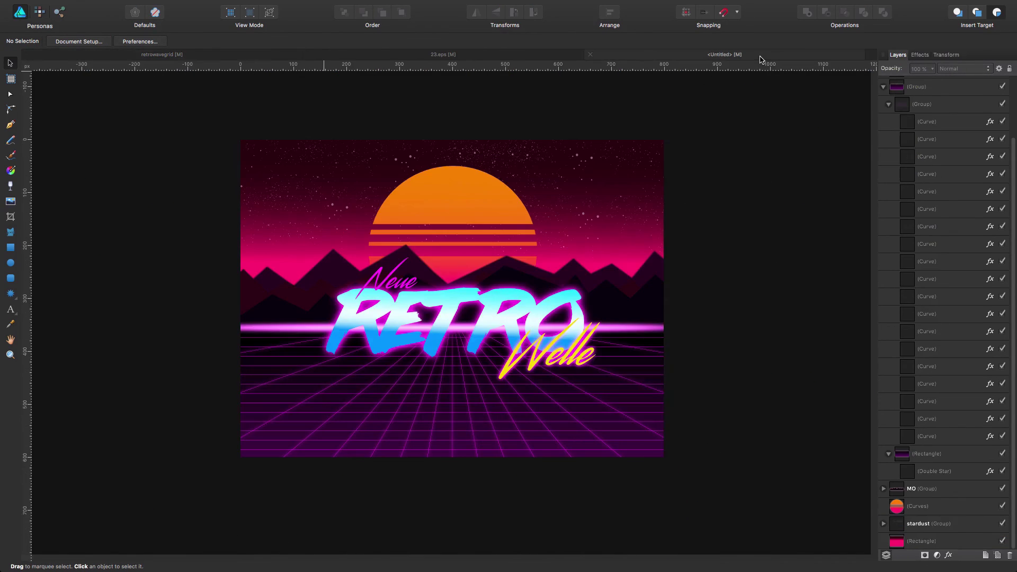
click(126, 58)
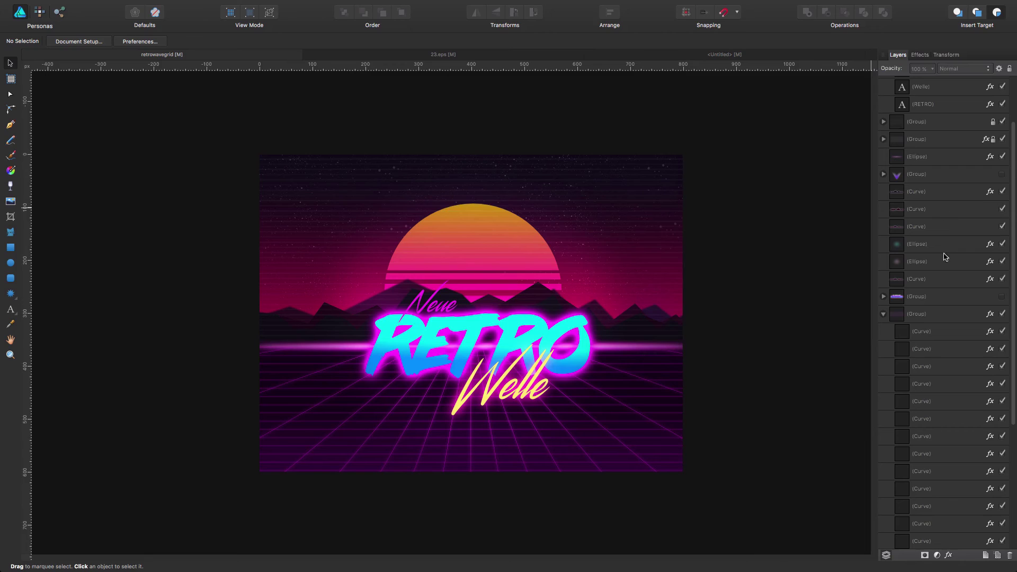
- Inspect the reference's layers and select its Donut layer
scroll(945, 257, down, 5)
click(936, 524)
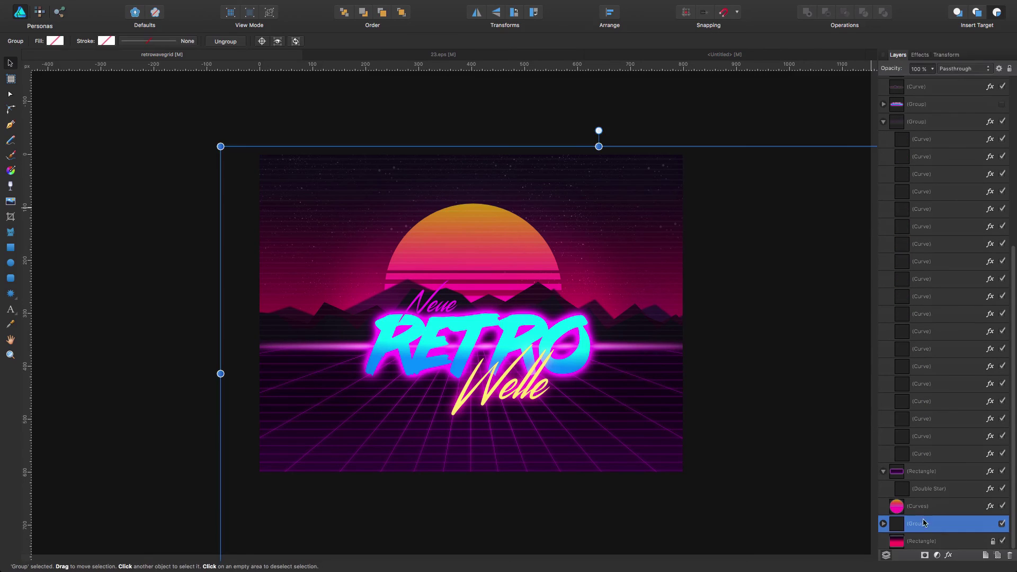
click(89, 147)
click(10, 93)
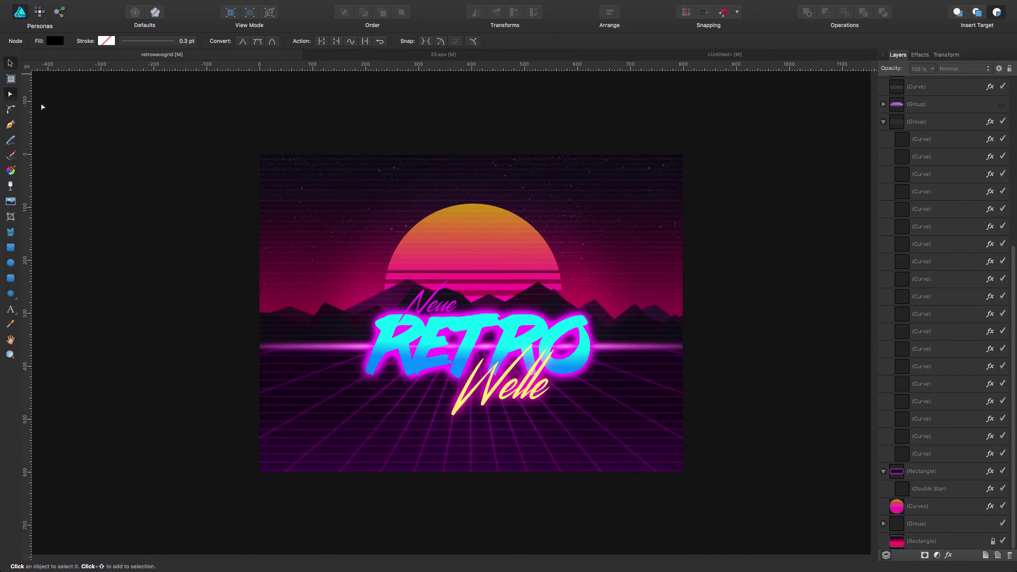
click(322, 174)
scroll(957, 340, up, 5)
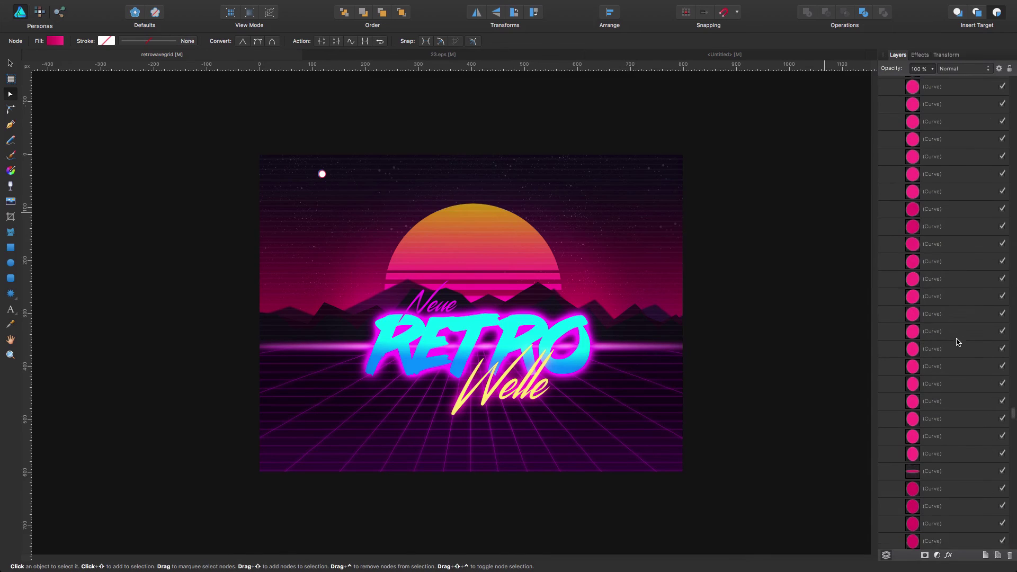
scroll(960, 339, up, 15)
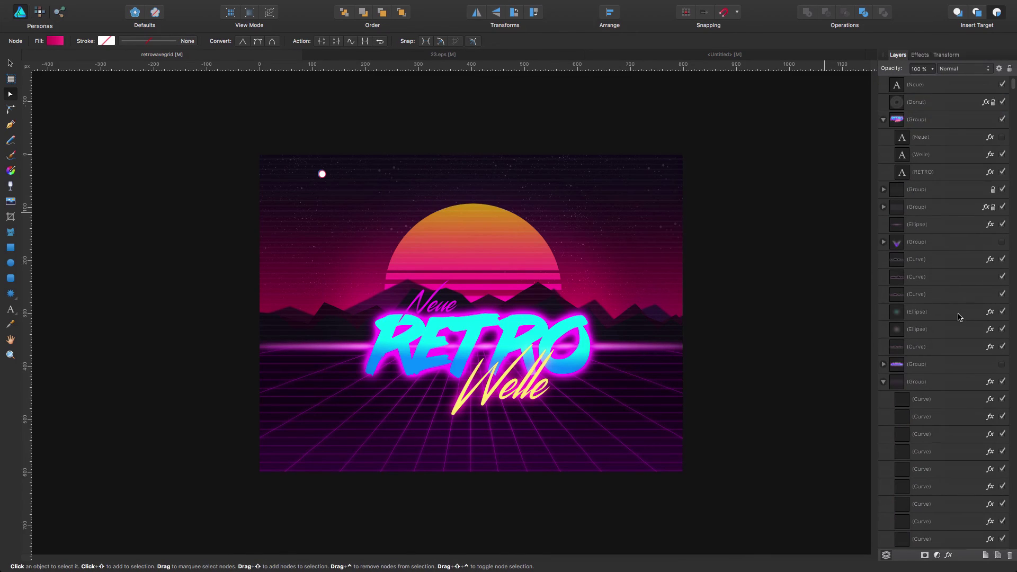
click(928, 106)
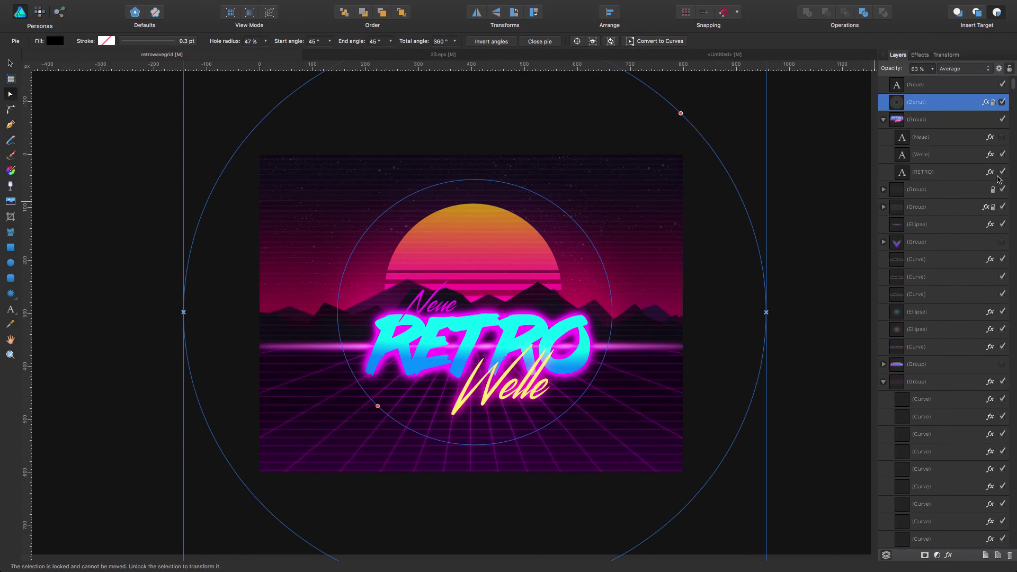
- Hide and show the reference Donut vignette three times to compare the edges, then return to Untitled
click(1003, 102)
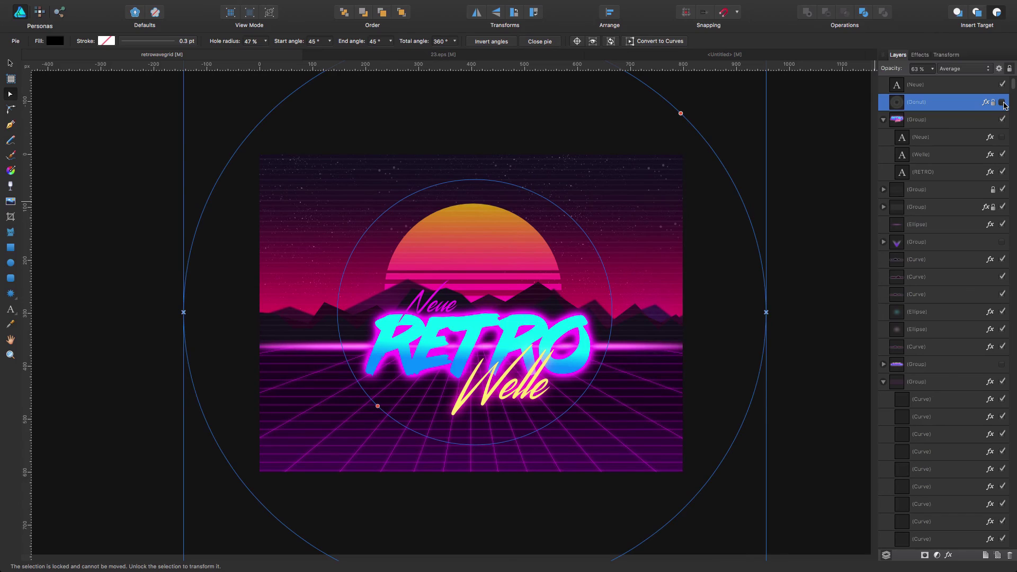
click(1003, 103)
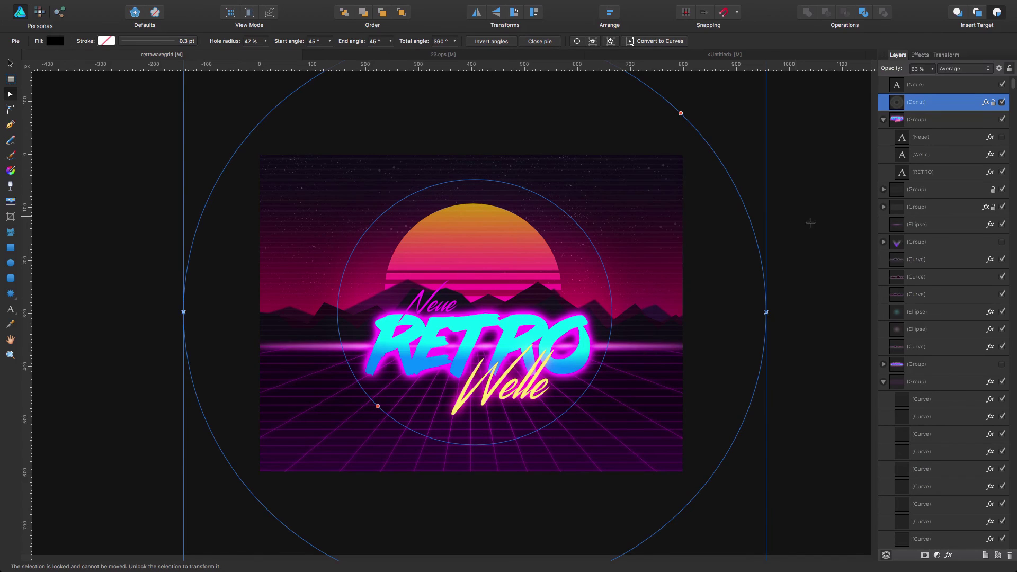
key(b)
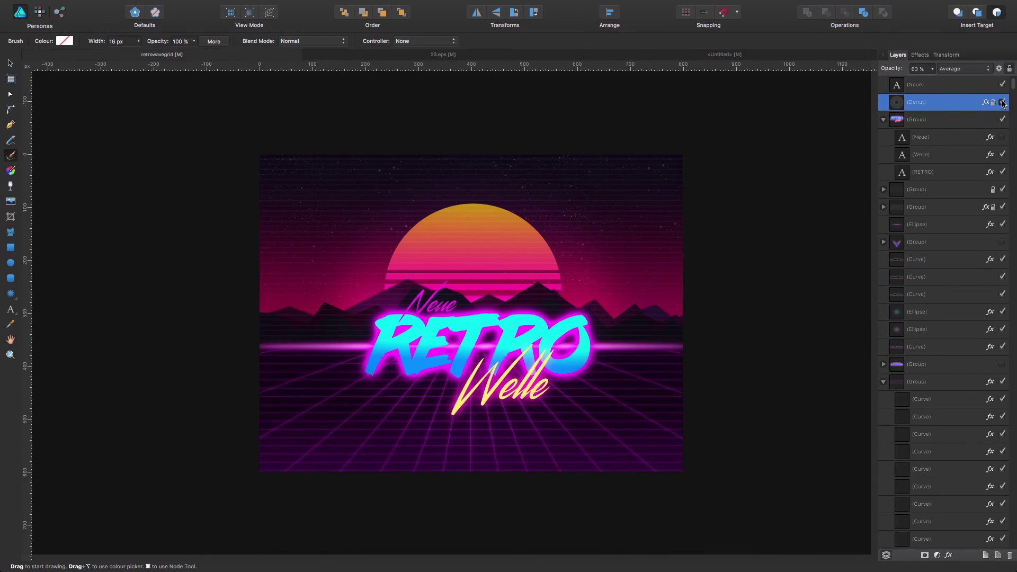
click(1003, 103)
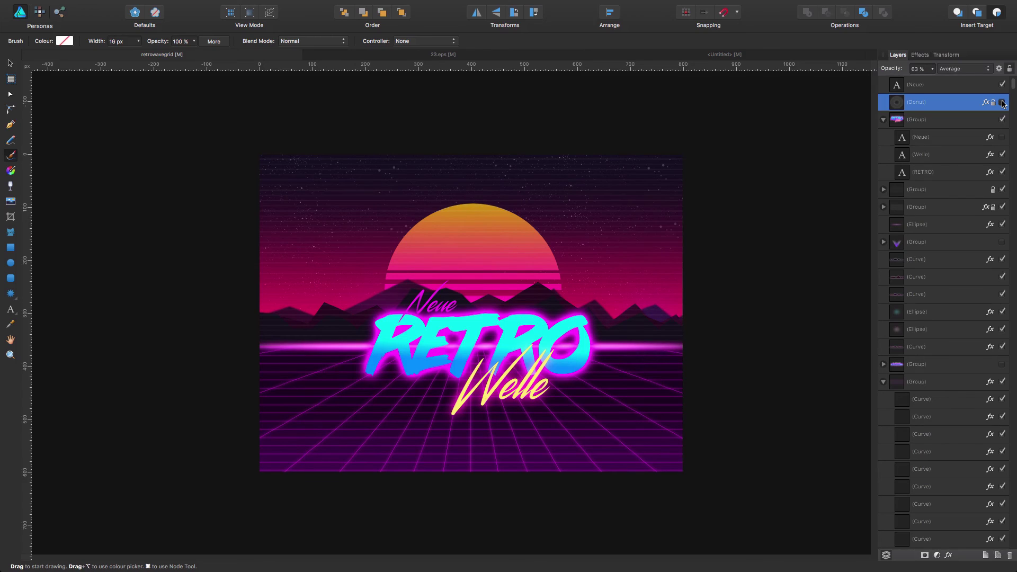
click(1003, 103)
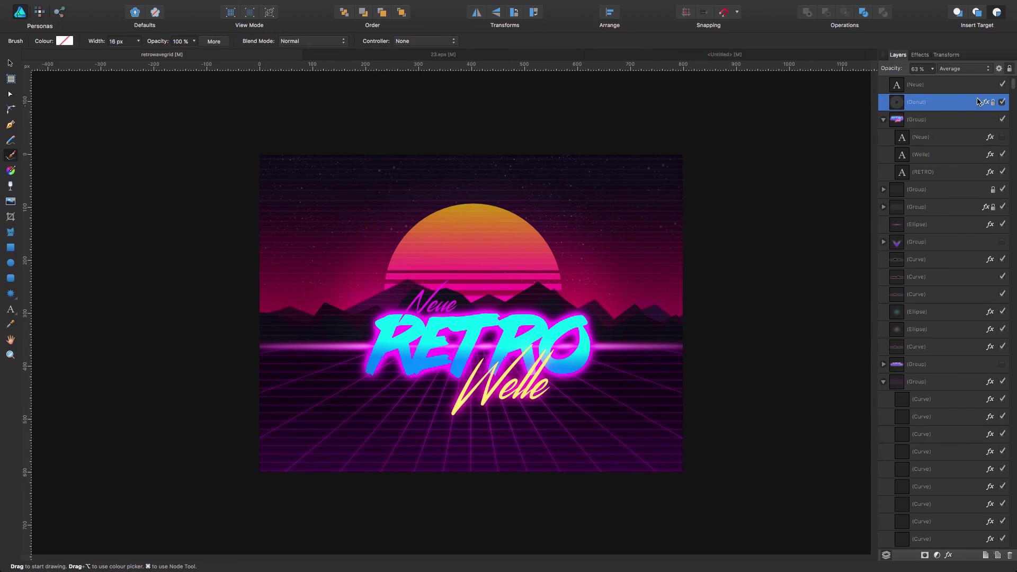
click(1002, 103)
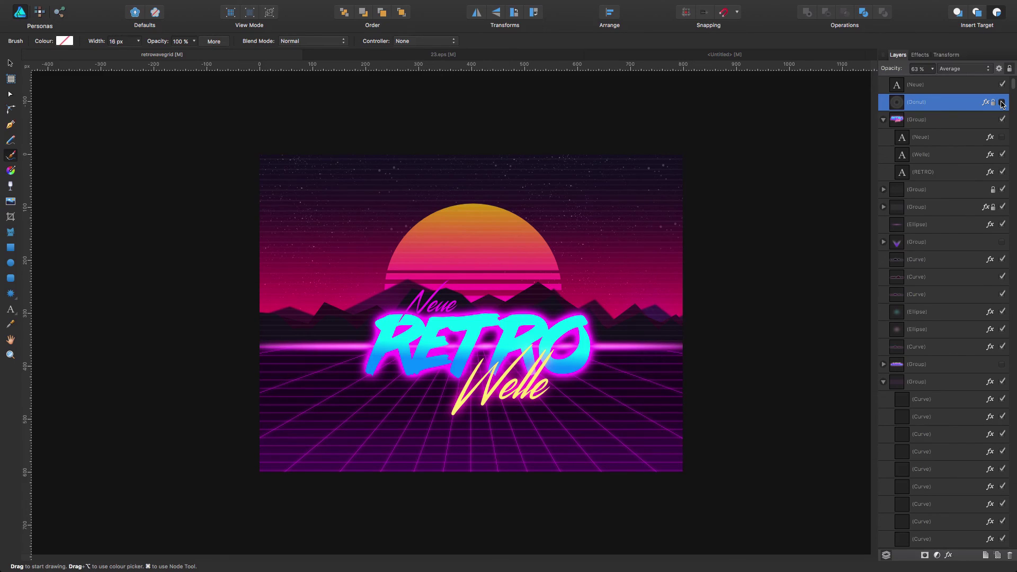
click(1002, 103)
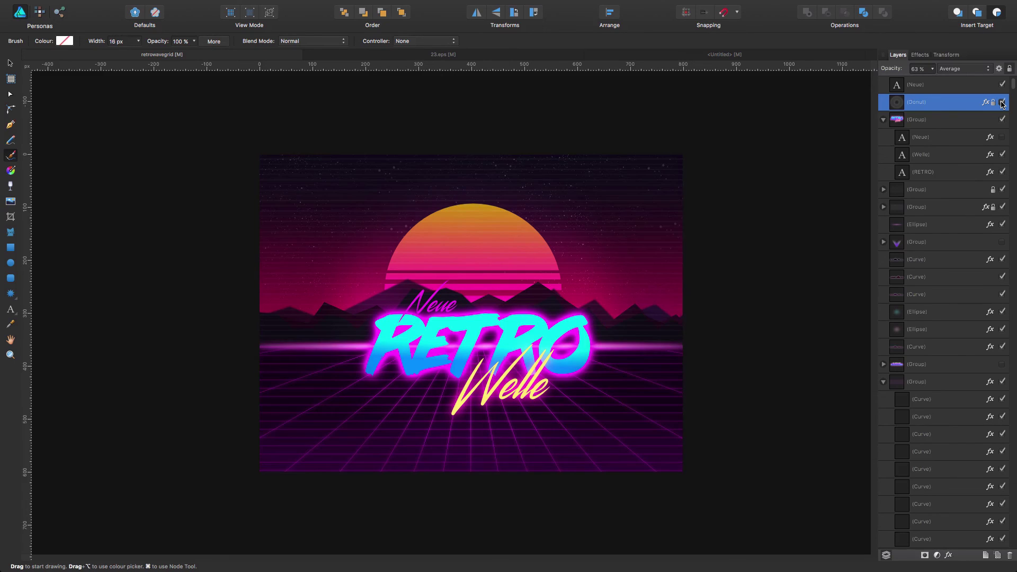
click(719, 57)
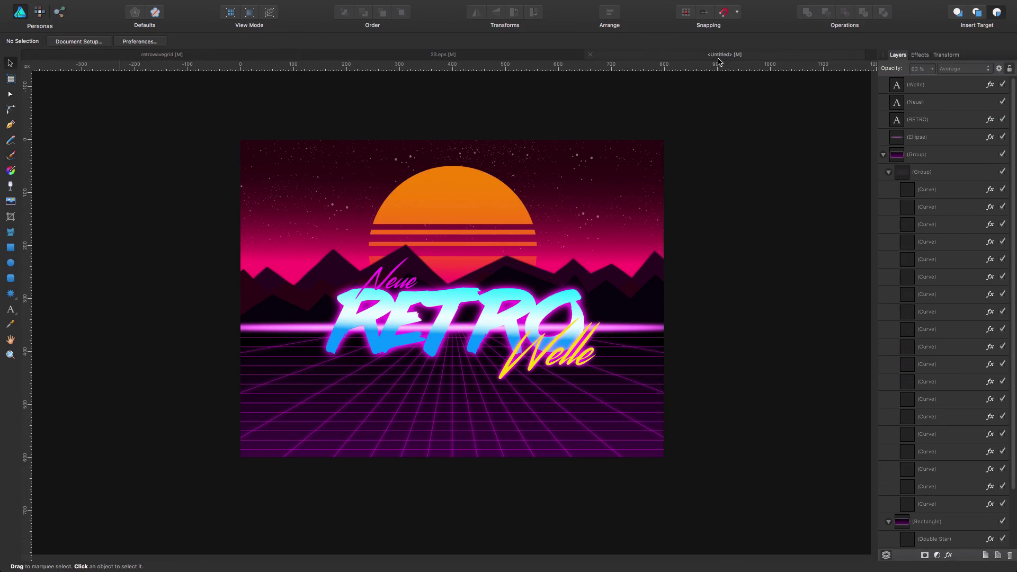
- Draw a large donut with the Pie Tool and position its hole over the logo
click(13, 301)
click(53, 398)
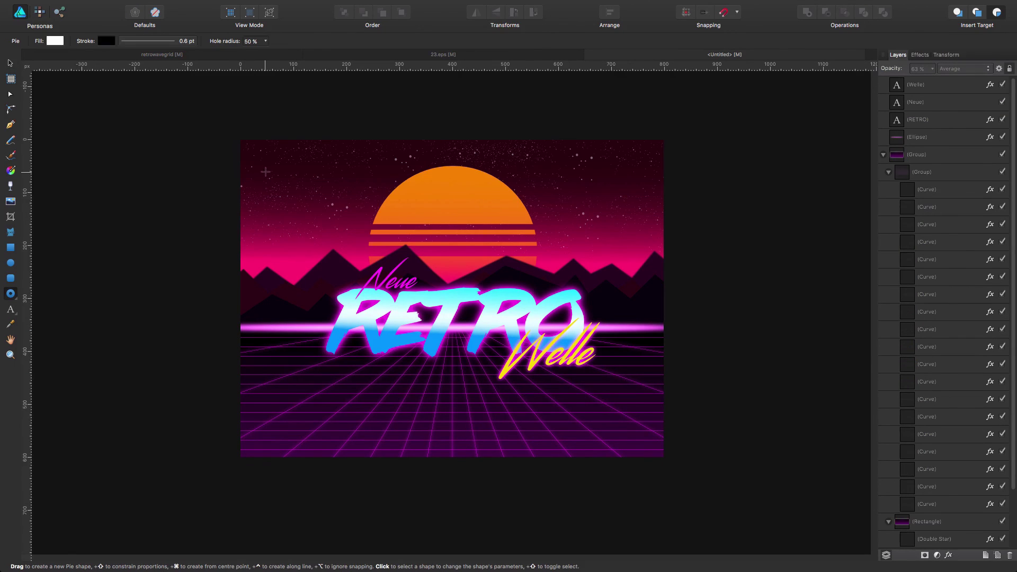
drag(235, 120, 927, 570)
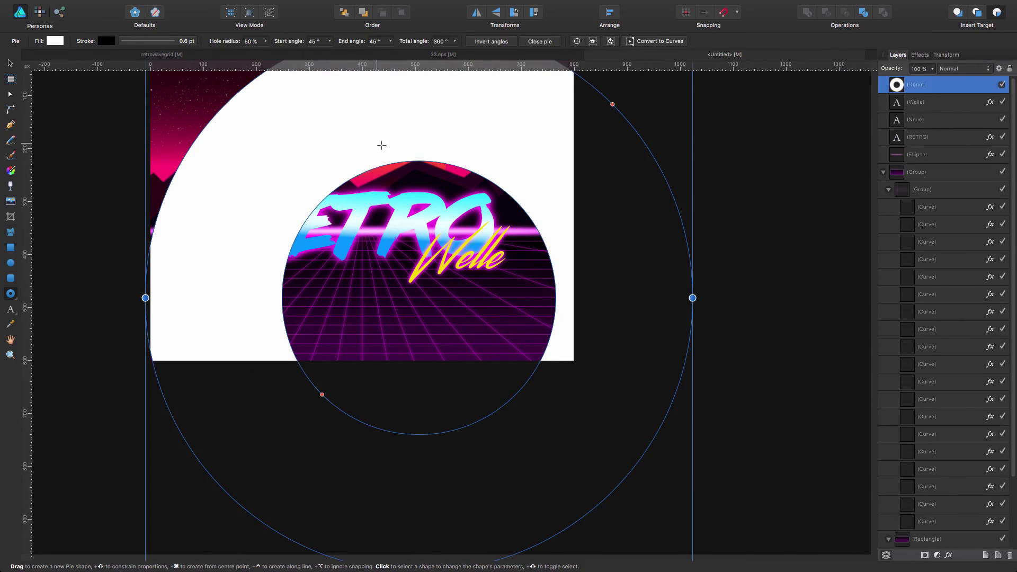
key(z)
drag(445, 200, 317, 248)
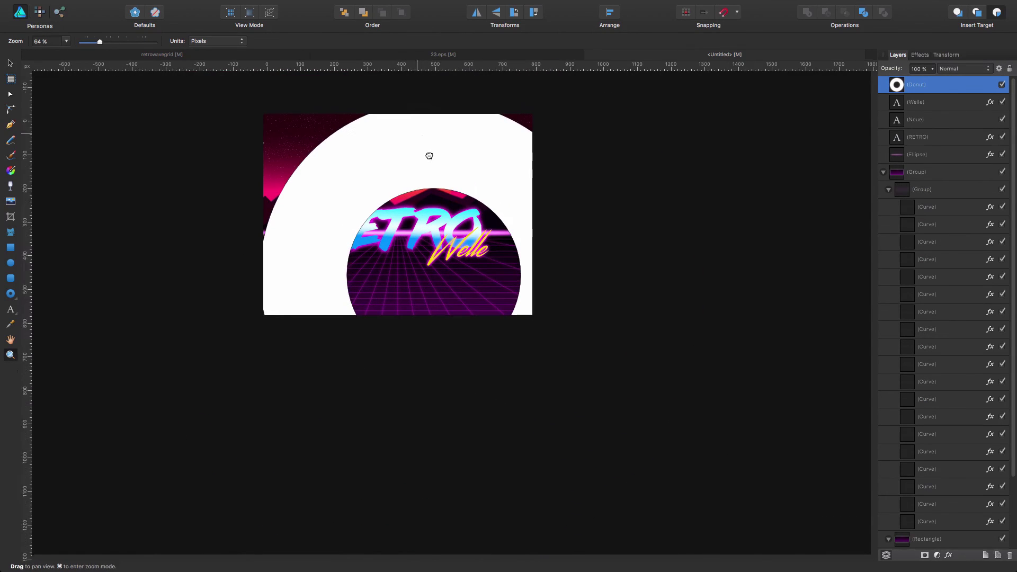
drag(429, 154, 486, 234)
key(v)
drag(504, 268, 470, 218)
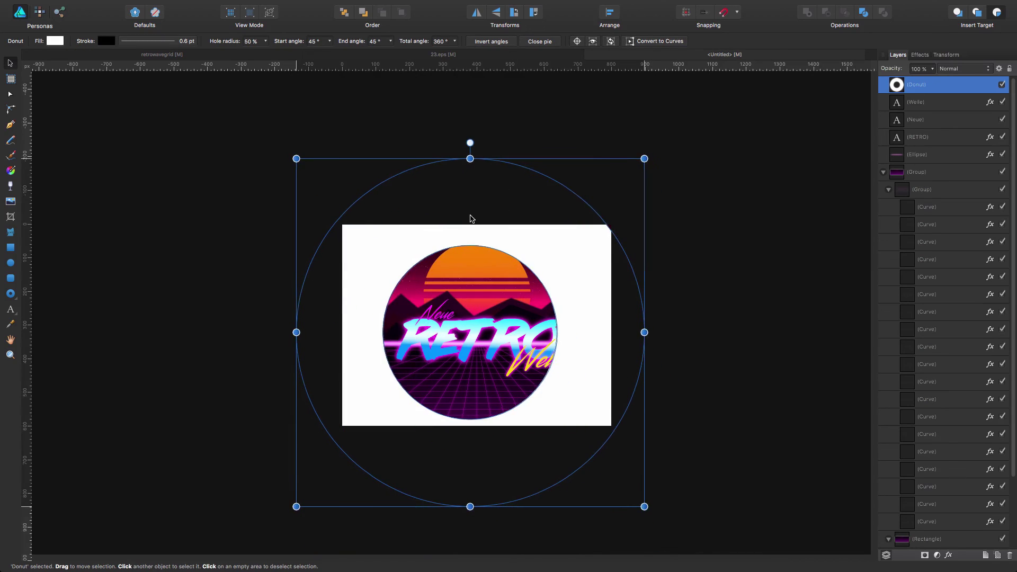
- Give the donut no stroke and a black fill, then nudge it to centre
click(106, 41)
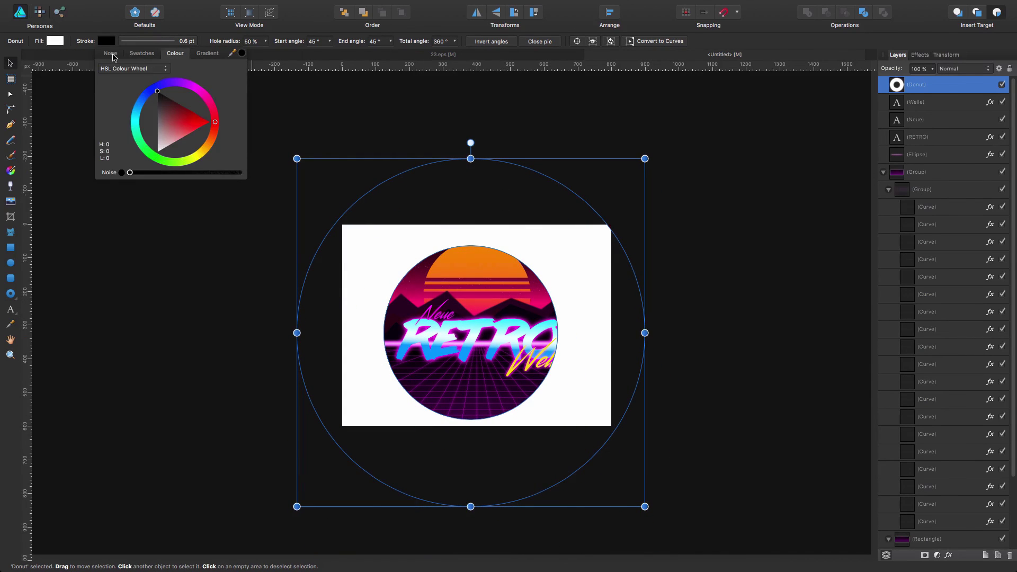
click(111, 53)
click(55, 41)
click(123, 53)
drag(133, 117, 57, 122)
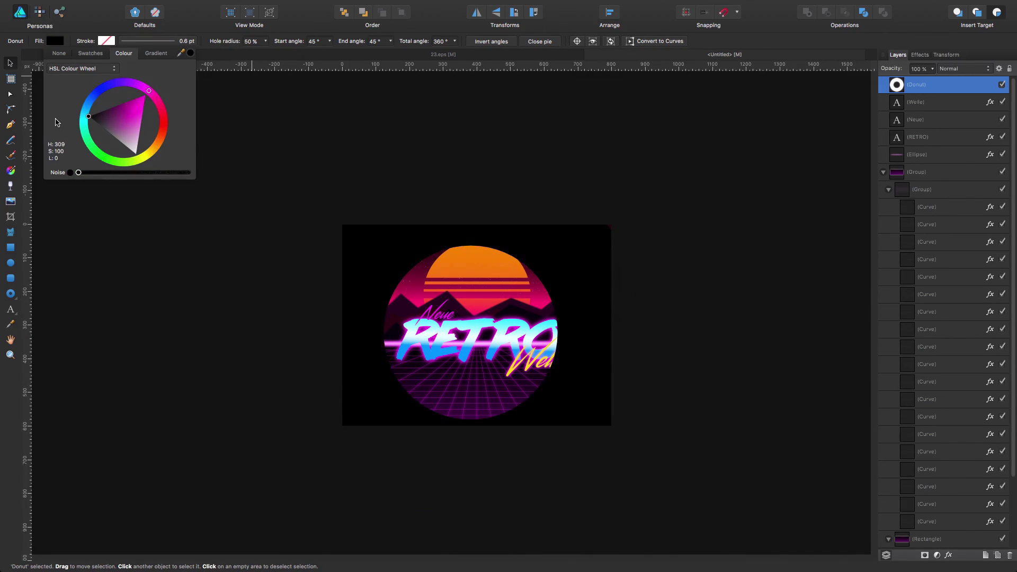
click(12, 64)
drag(576, 261, 582, 250)
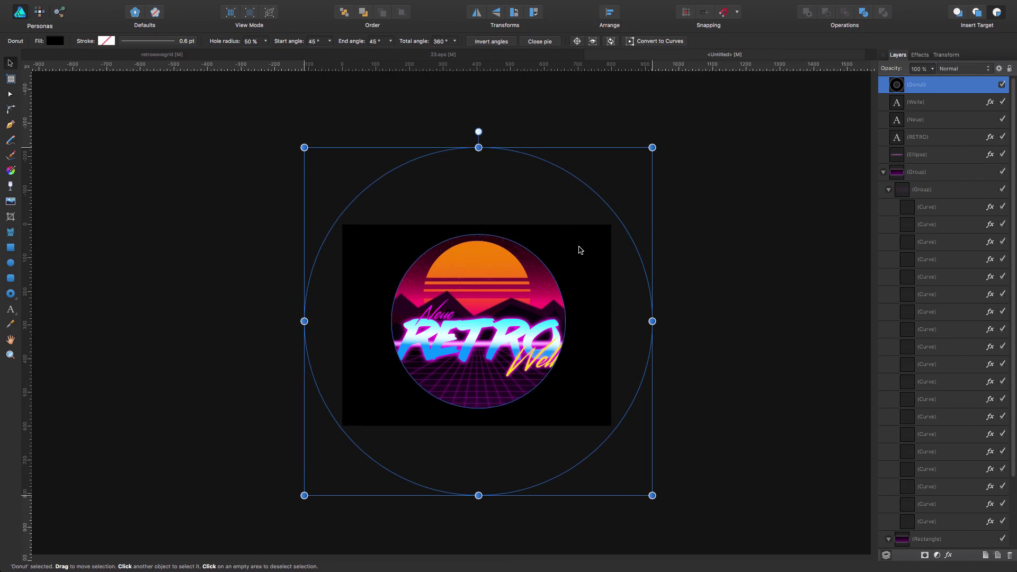
- Soften the donut's edge with a 46.7 px Gaussian blur
click(920, 55)
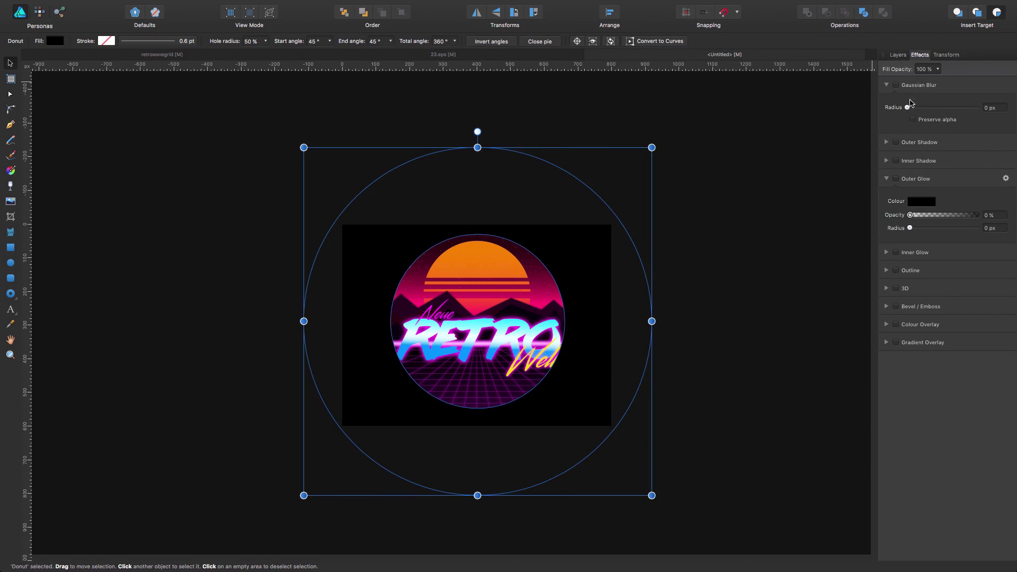
drag(908, 107, 973, 107)
click(946, 55)
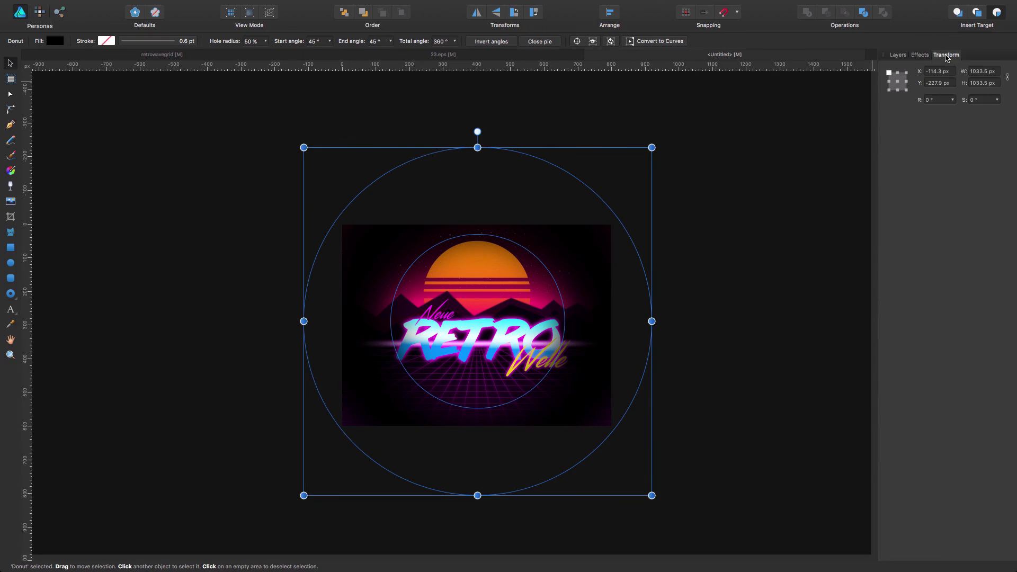
click(921, 56)
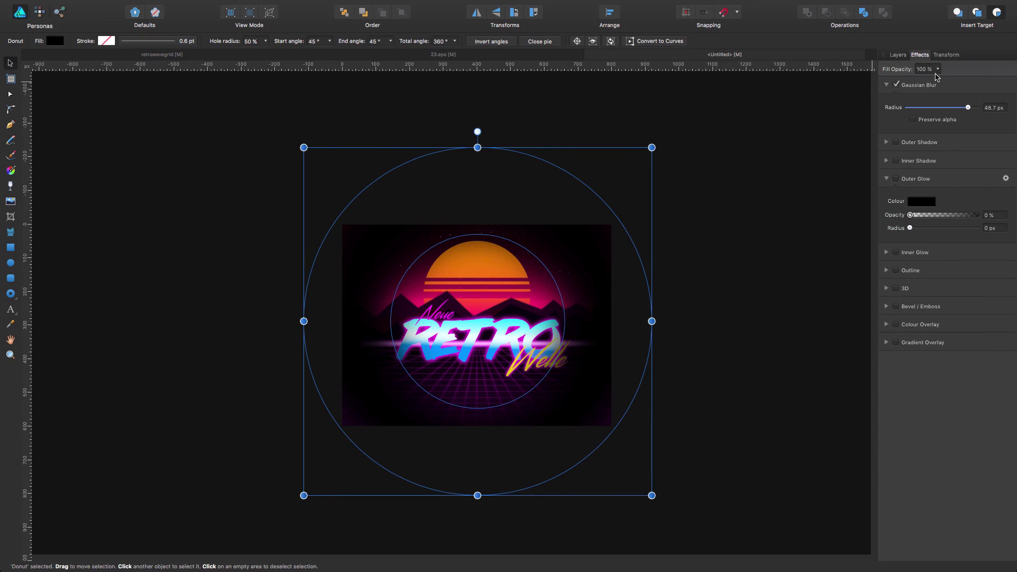
- Lower the donut's fill opacity to 68% and set its blend mode to Overlay
click(937, 70)
drag(939, 82, 909, 84)
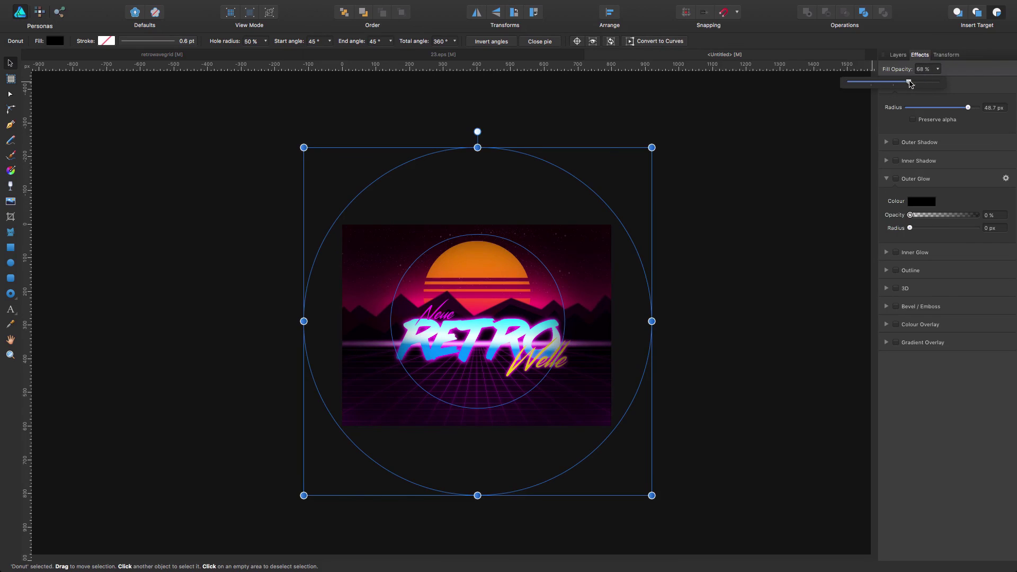
click(904, 57)
click(904, 56)
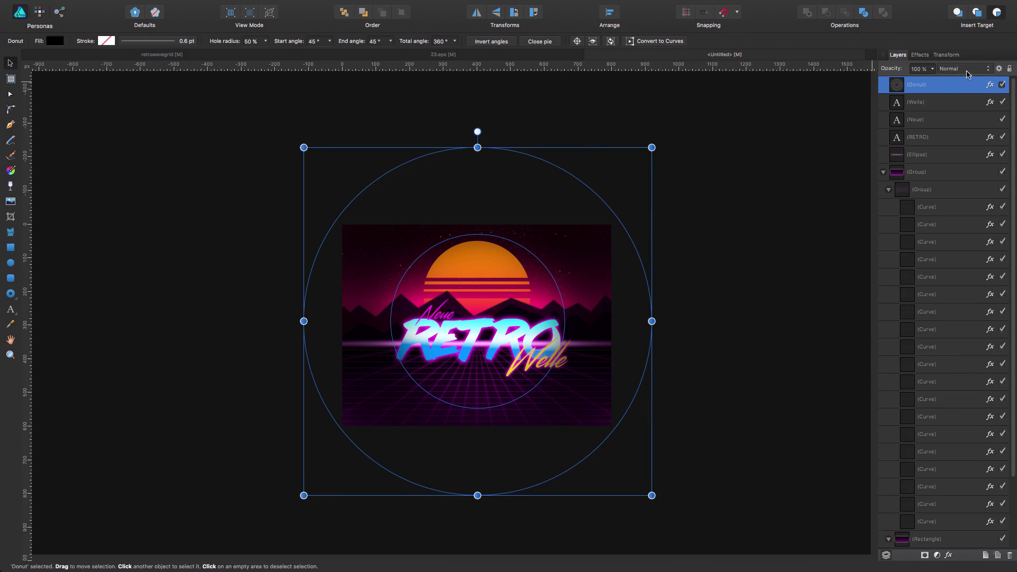
click(967, 74)
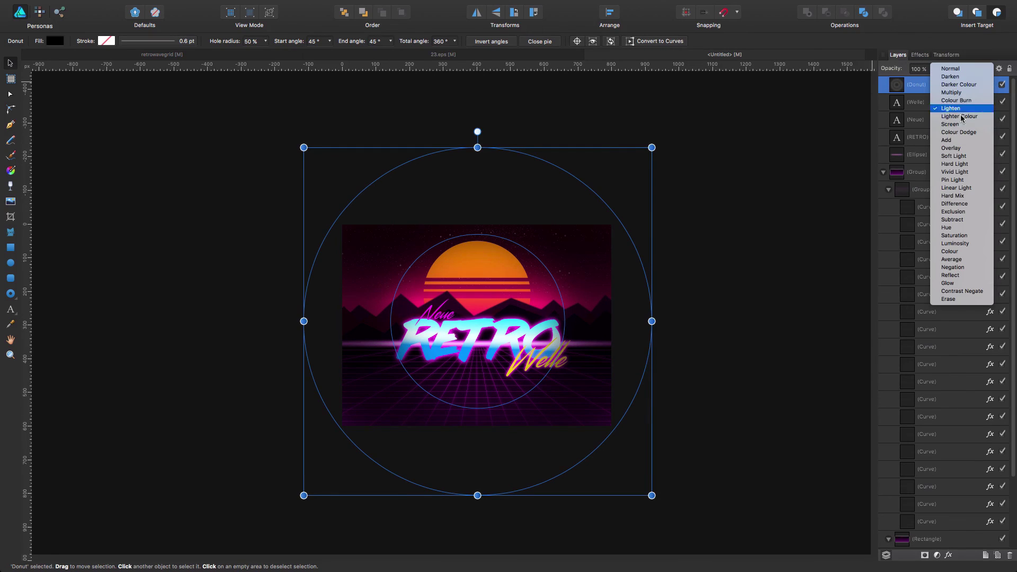
click(959, 149)
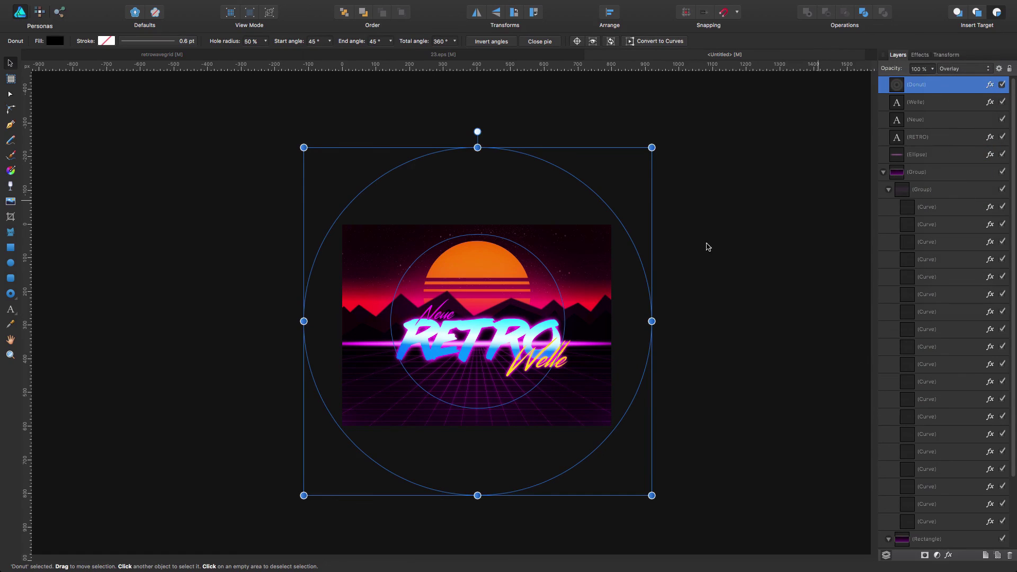
click(304, 254)
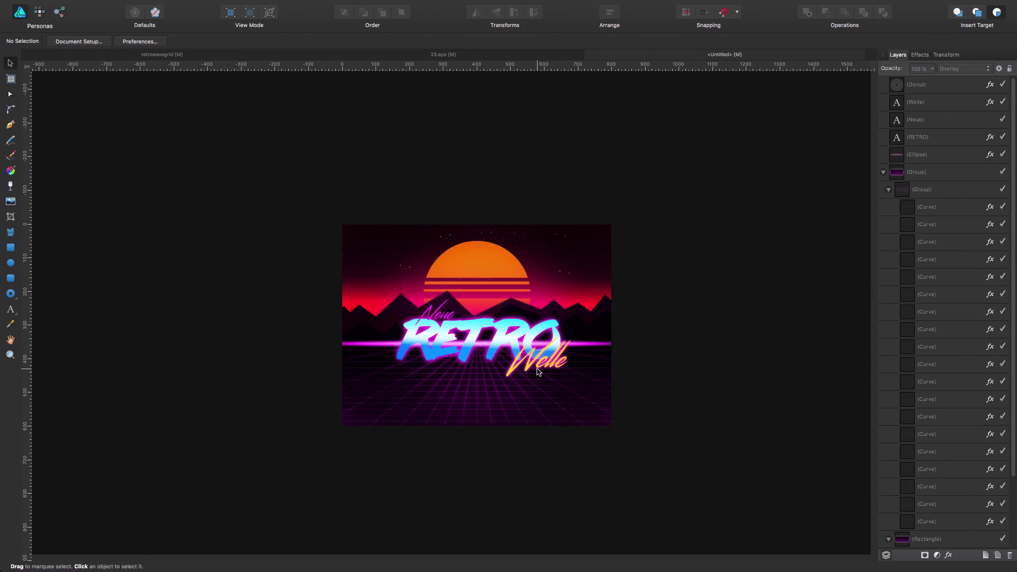
- Zoom in, select the donut vignette and nudge it slightly left
key(z)
click(487, 351)
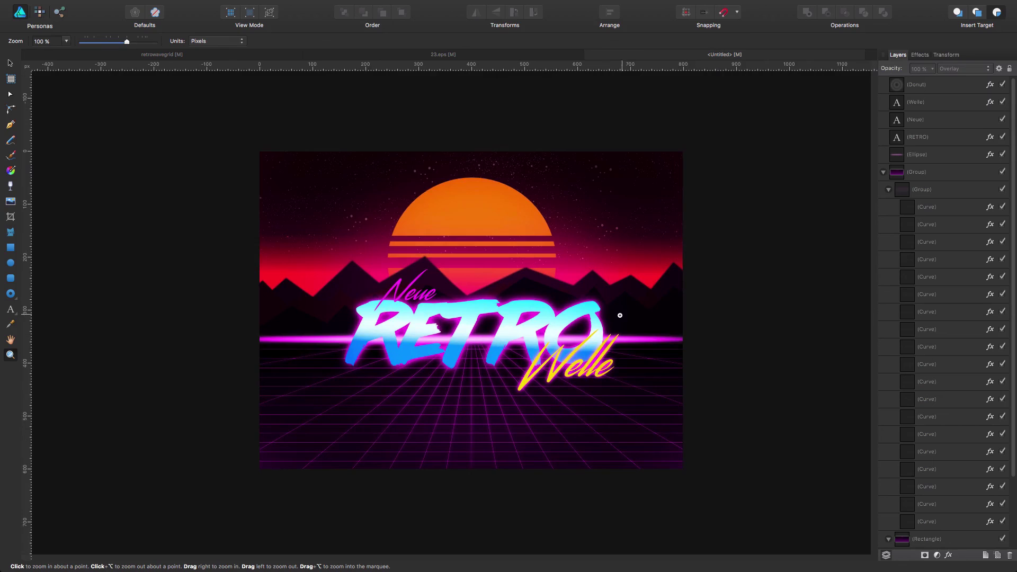
key(v)
click(631, 255)
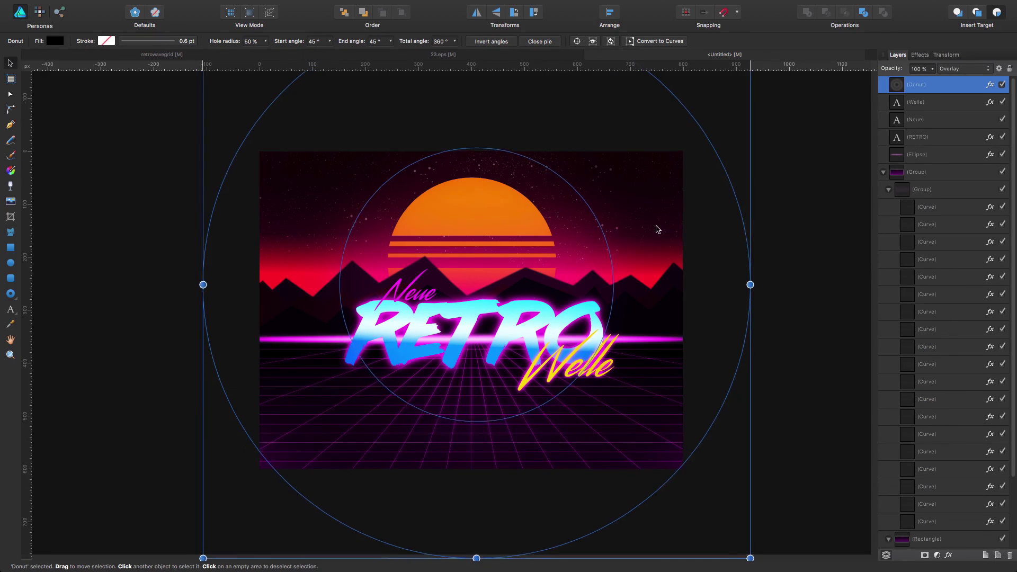
drag(657, 229, 639, 233)
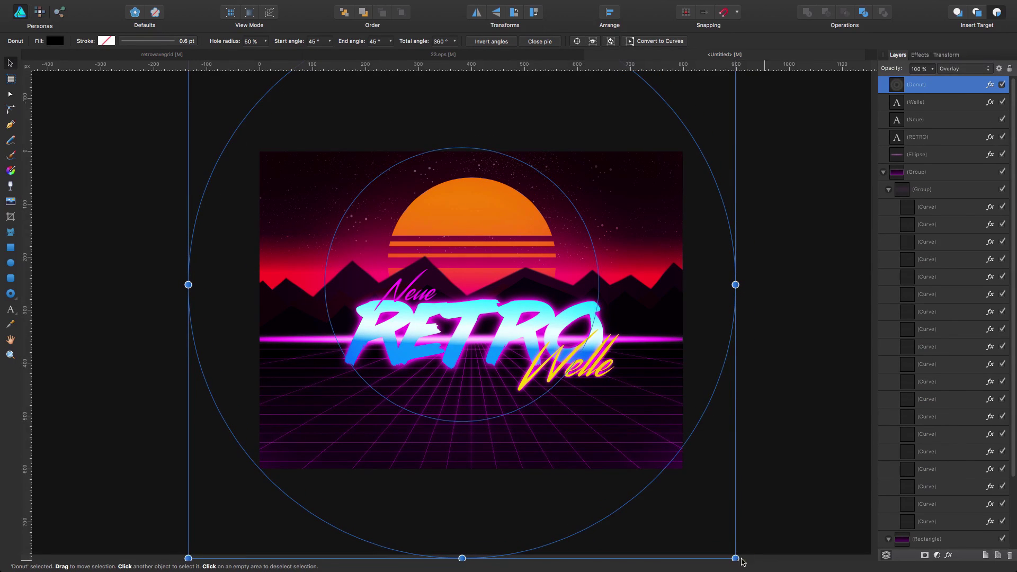
scroll(707, 506, left, 10)
drag(762, 351, 318, 324)
- Resize the donut to about 993 px and centre its ring over the artwork
key(z)
click(592, 407)
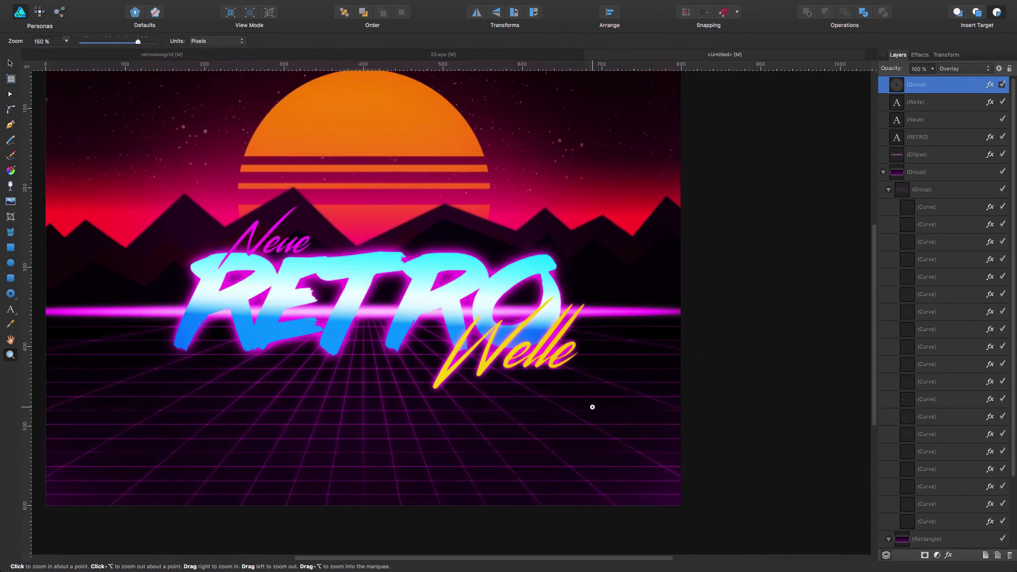
scroll(489, 281, down, 5)
drag(386, 217, 478, 246)
key(v)
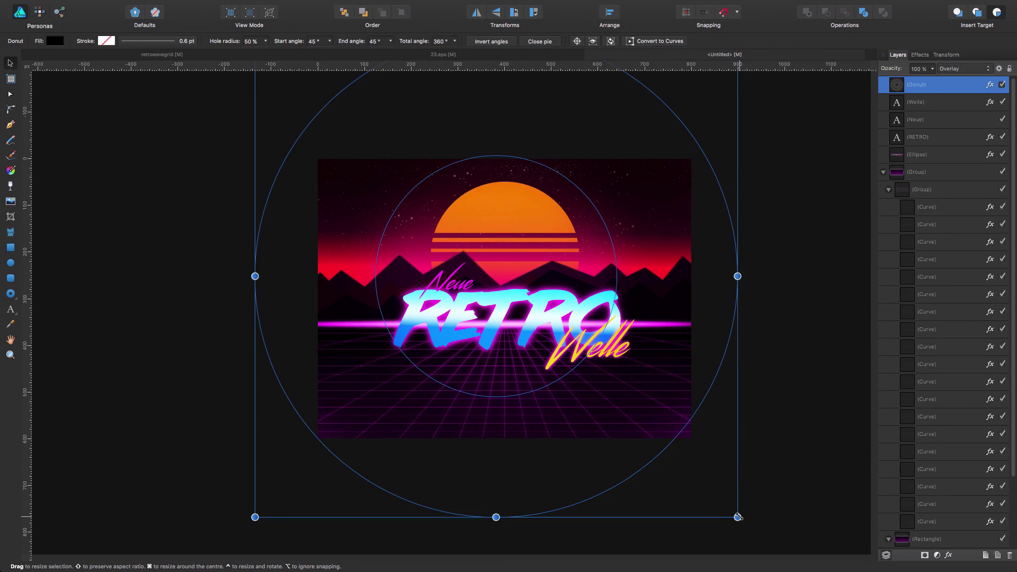
drag(738, 516, 665, 445)
drag(588, 157, 631, 191)
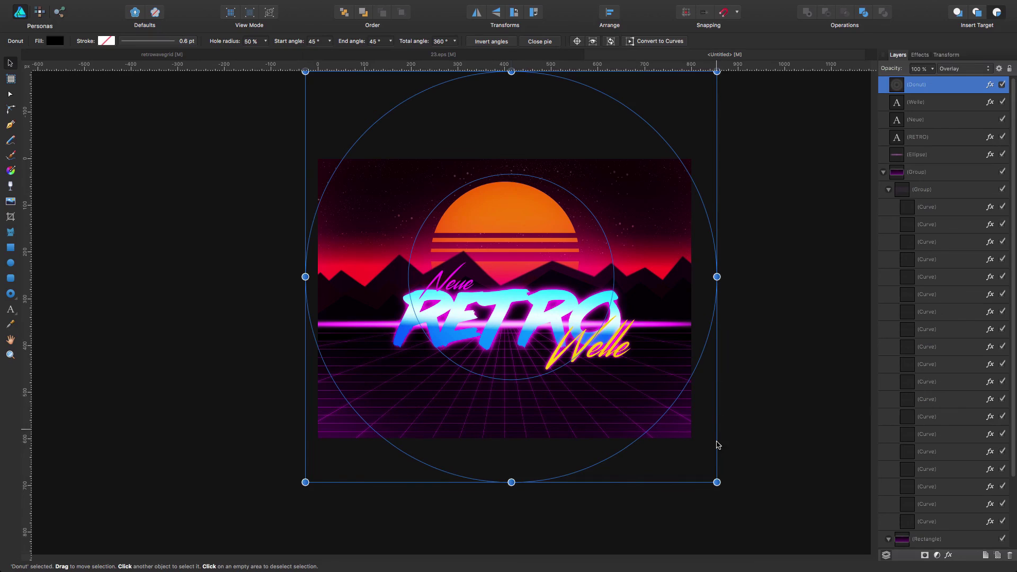
drag(717, 482, 777, 530)
drag(646, 390, 629, 375)
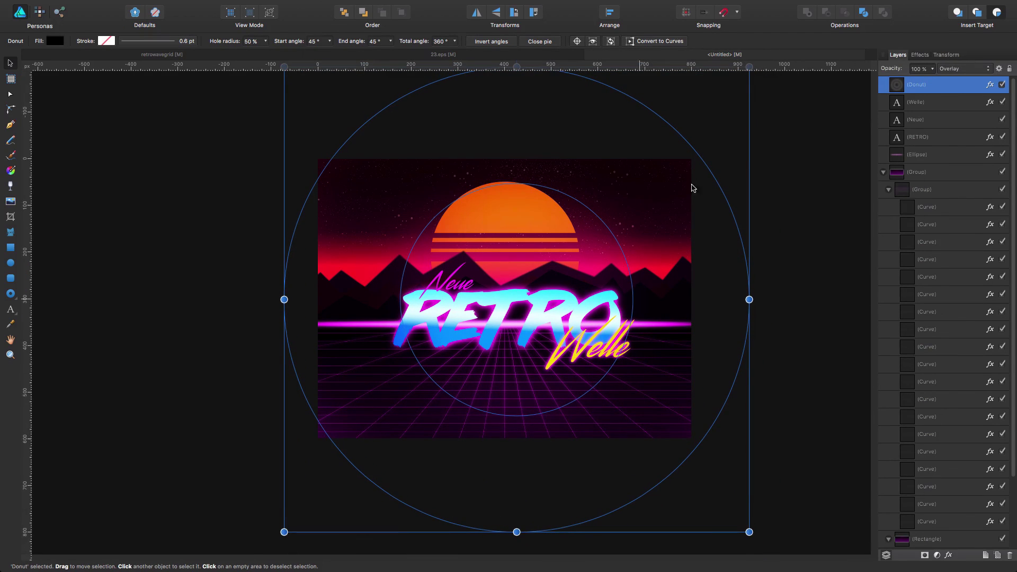
drag(284, 532, 254, 558)
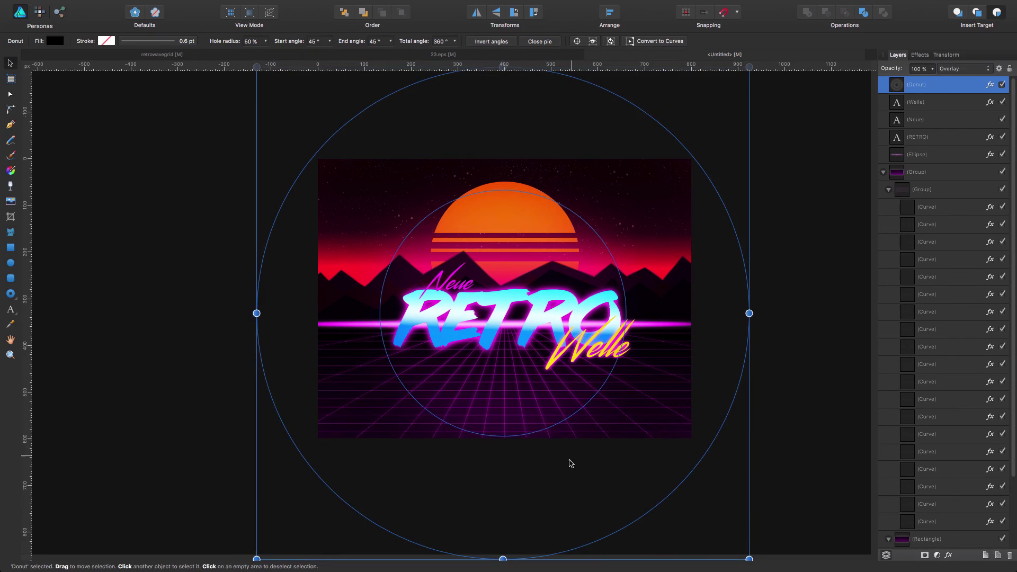
- Centre the donut and try Hard Light blending on it
drag(569, 463, 580, 433)
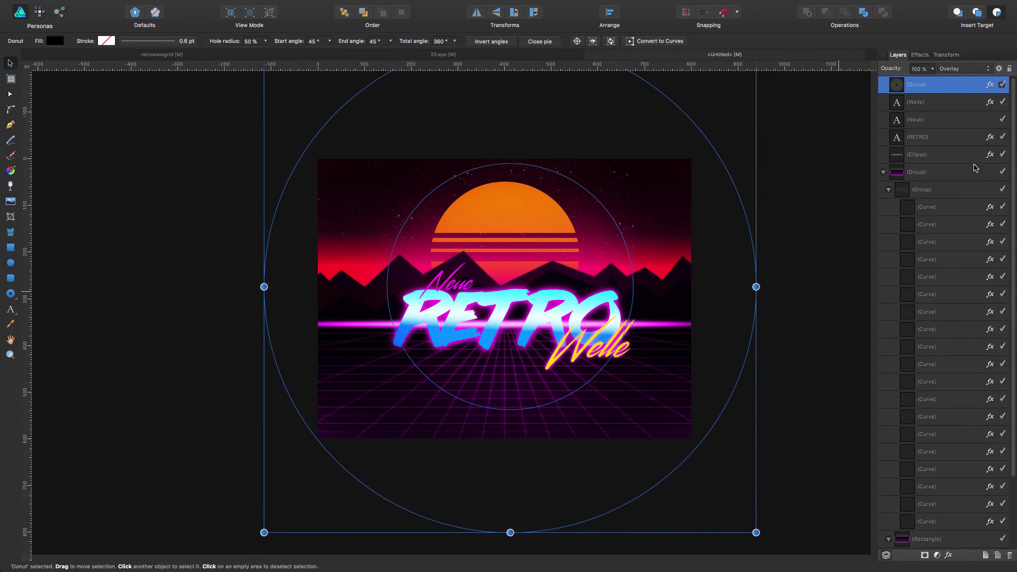
click(962, 77)
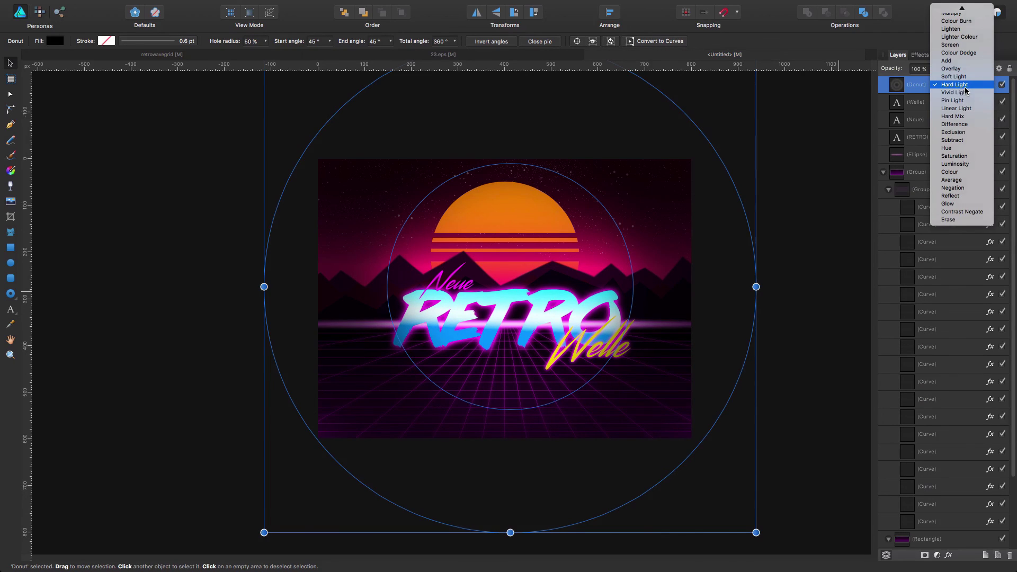
click(965, 86)
click(809, 232)
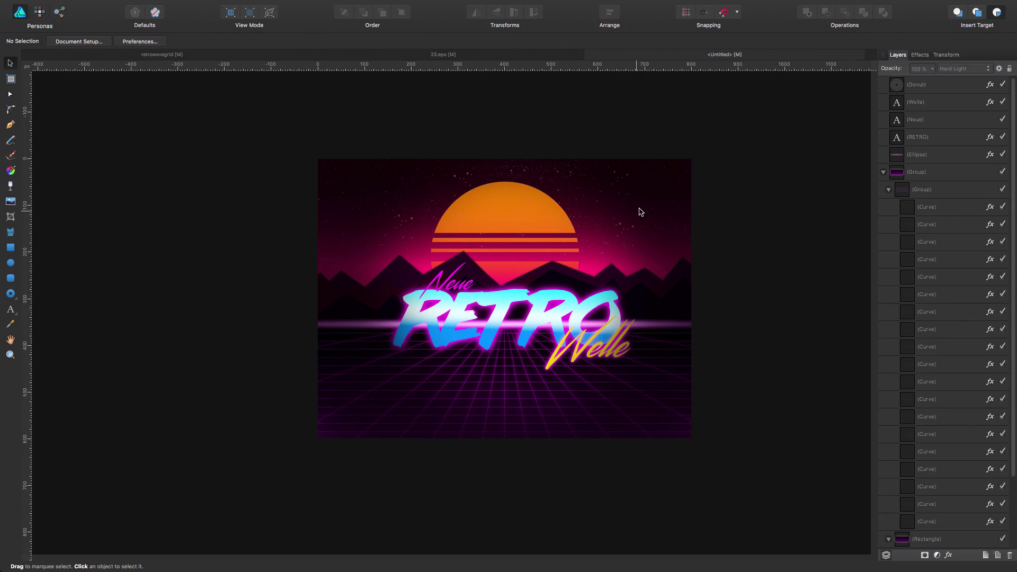
click(658, 210)
- Check the reference retrowavegrid donut's layer and effect settings
click(153, 56)
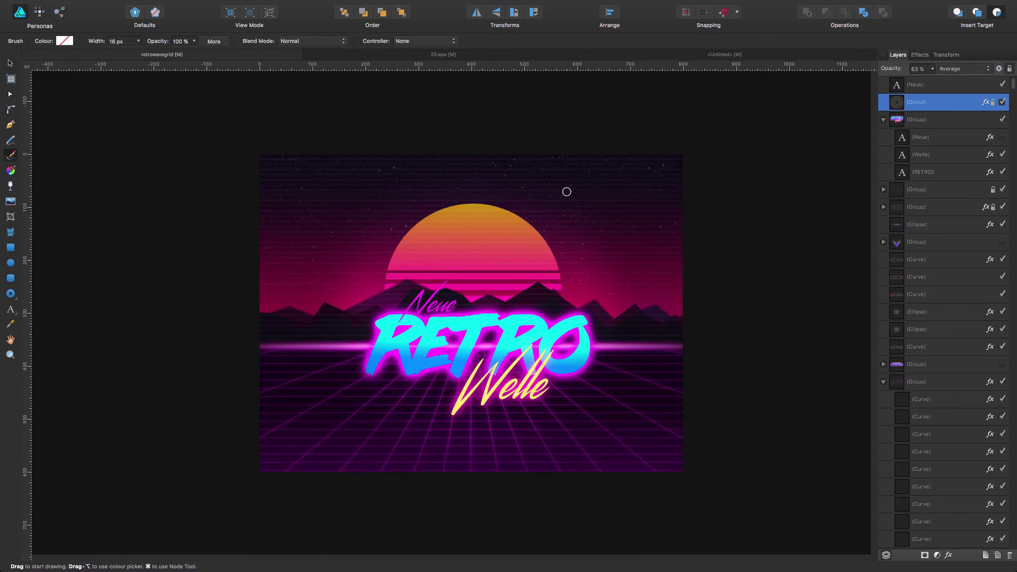
click(611, 204)
click(618, 205)
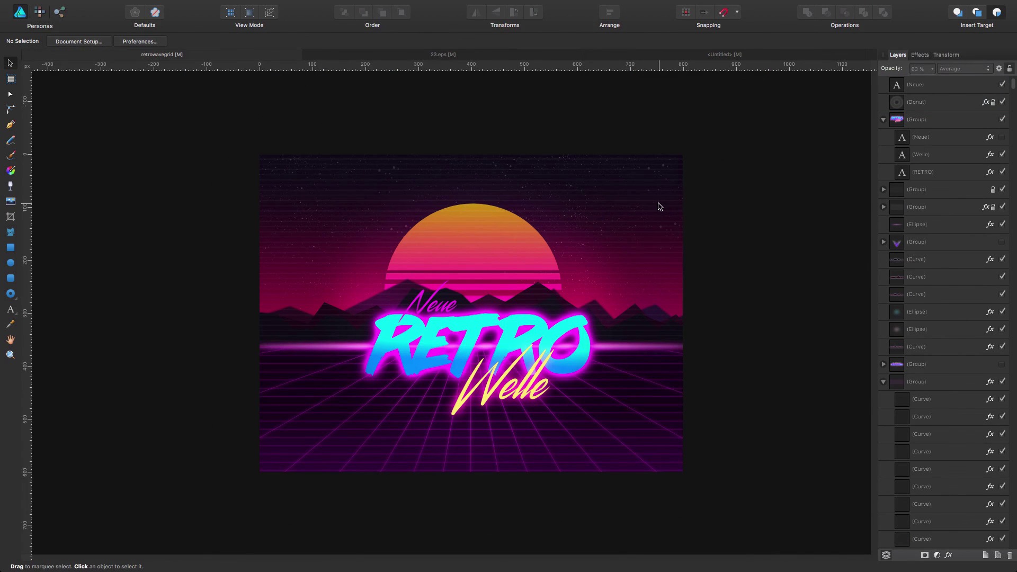
click(948, 100)
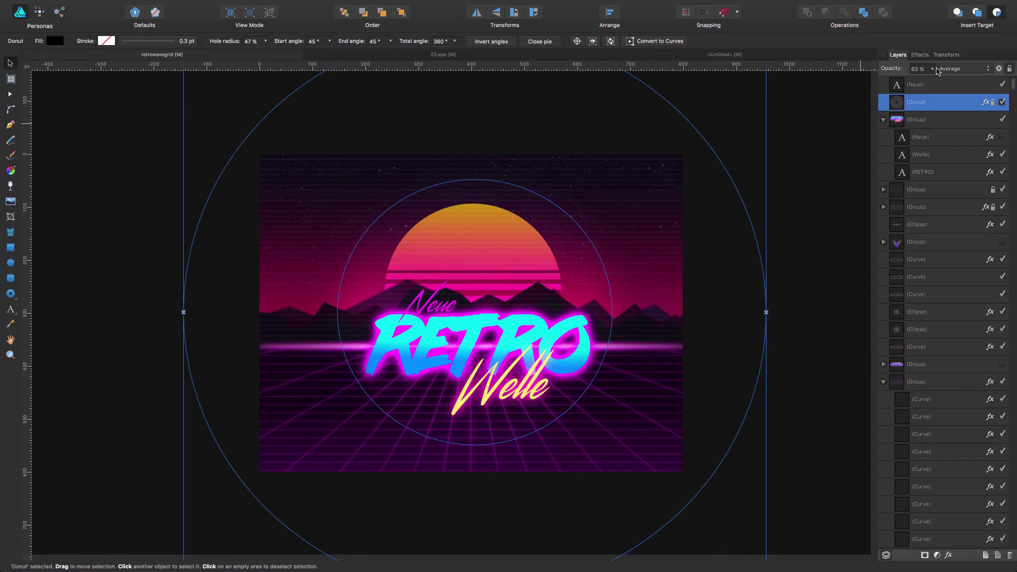
click(921, 55)
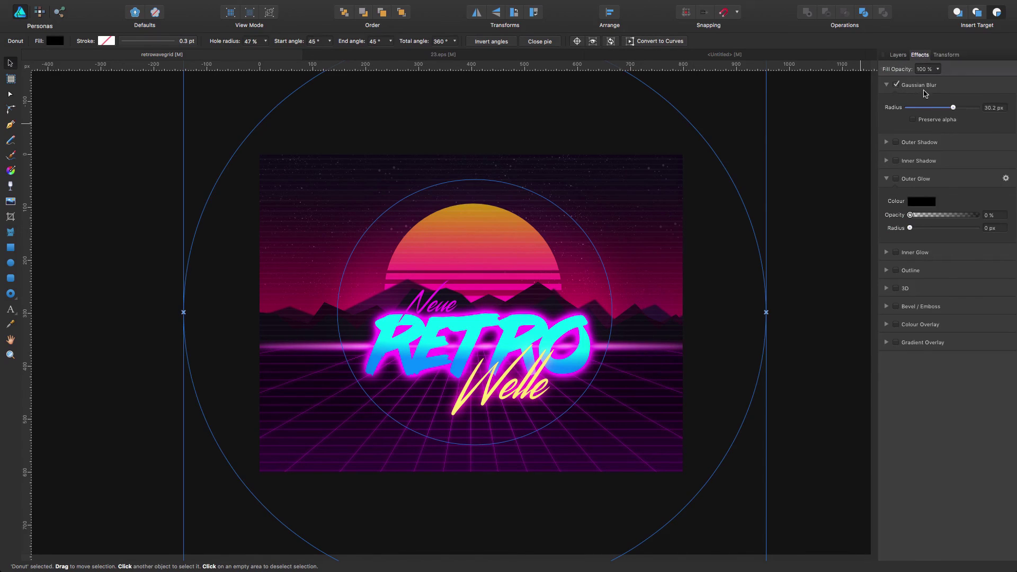
click(900, 55)
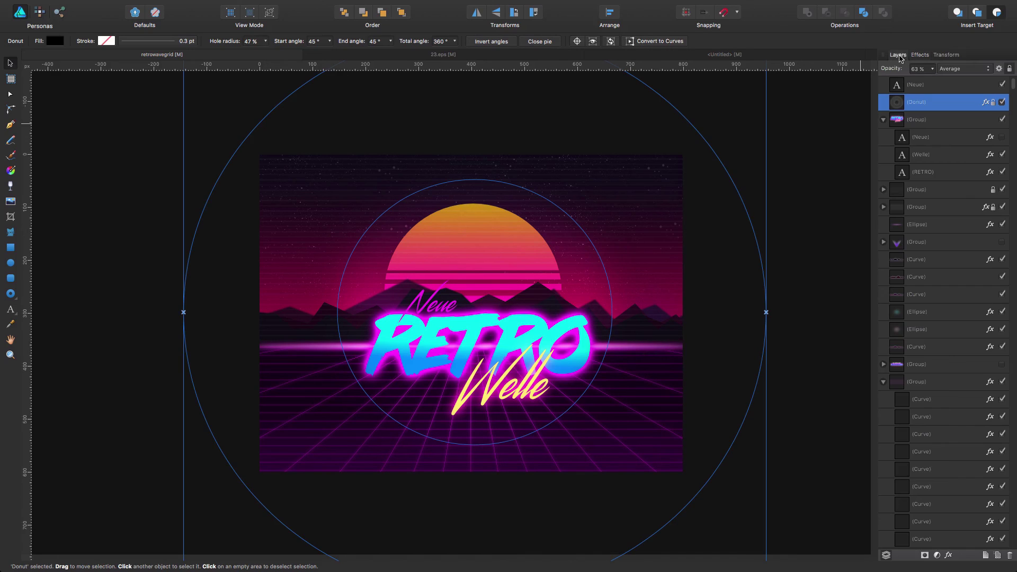
- Back in Untitled, set the donut's blend mode to Average
click(734, 55)
click(965, 69)
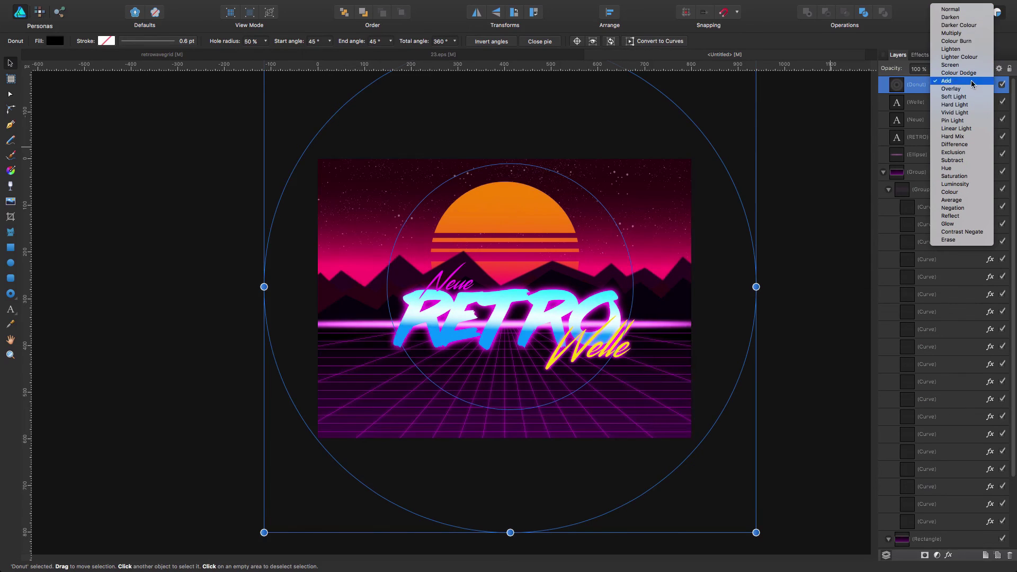
click(962, 205)
key(super+d)
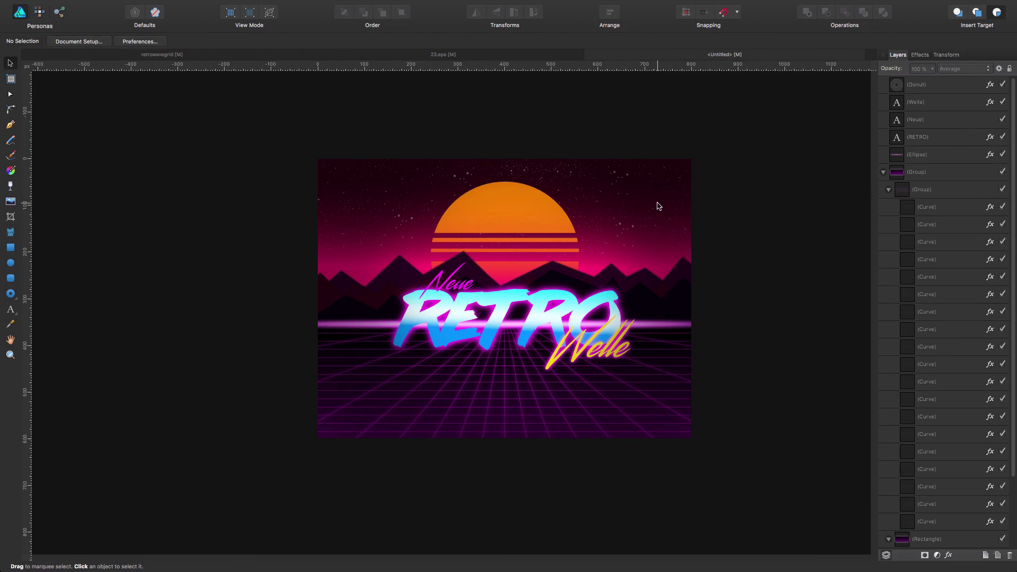
click(659, 206)
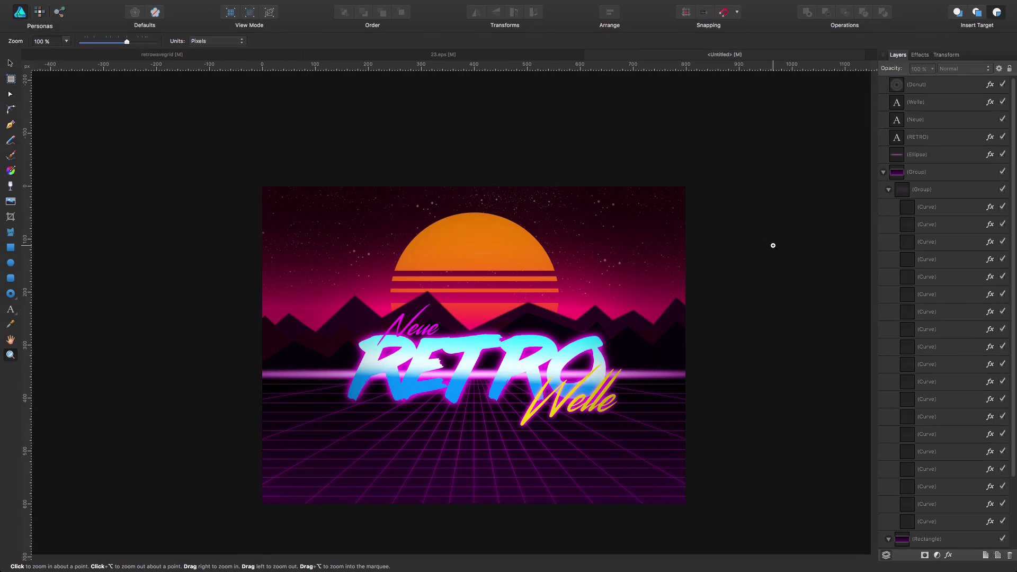
- Lock the donut layer so it cannot move
key(v)
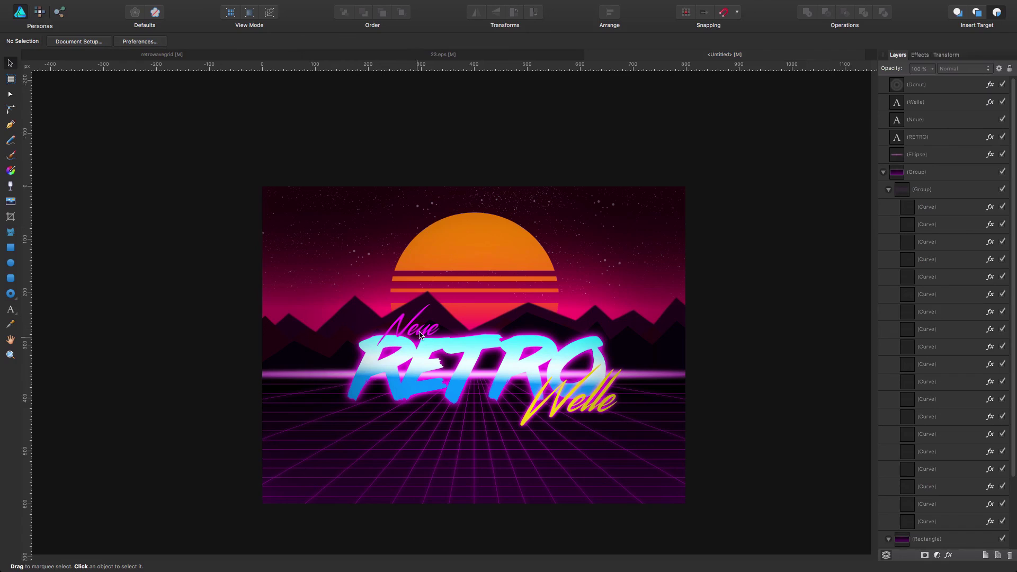
click(367, 316)
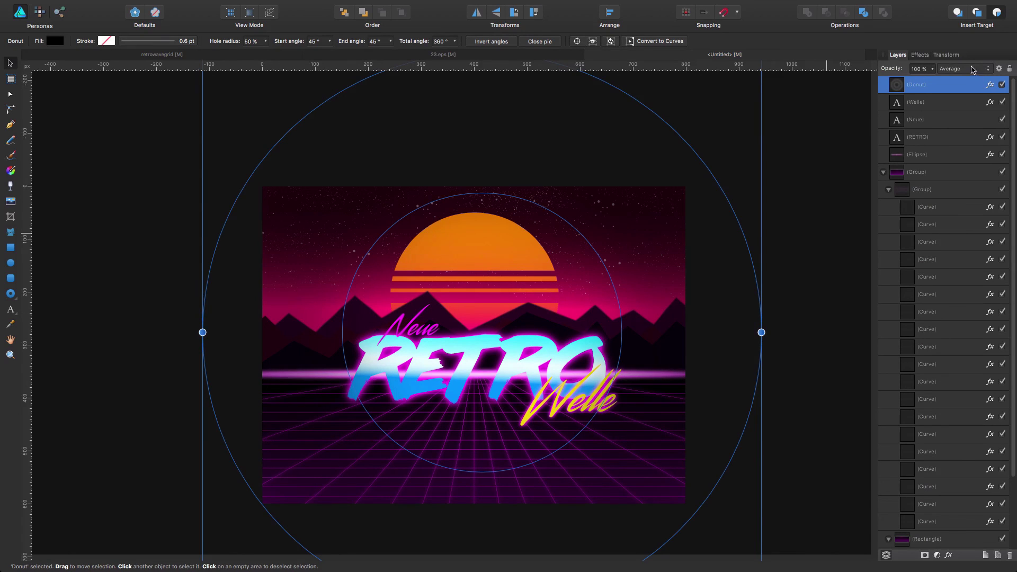
click(1010, 68)
click(799, 215)
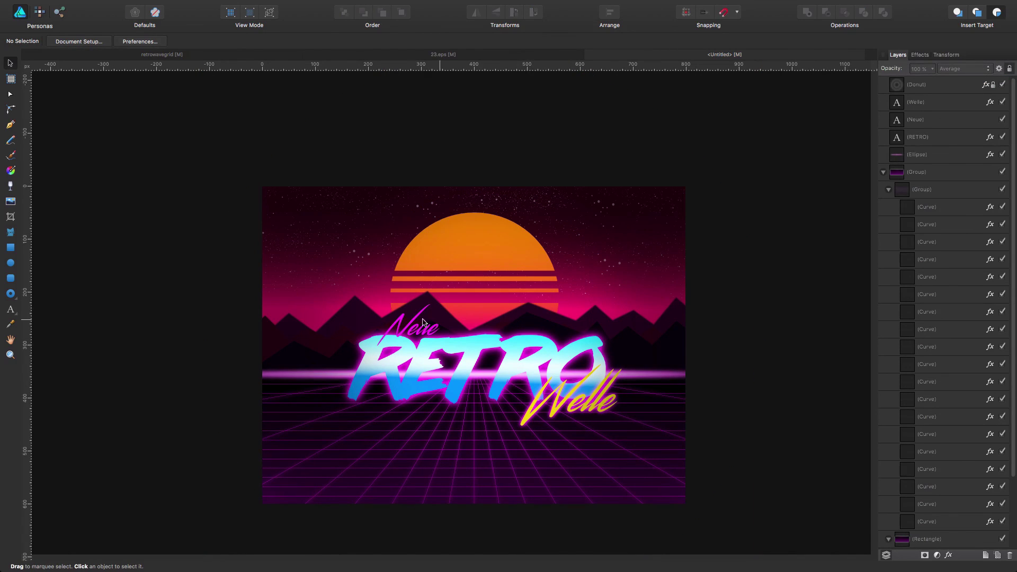
click(11, 263)
- Draw an ellipse left of Neue, fill it magenta and blur it to 22.6 px
mouse_move(314, 320)
mouse_down()
mouse_move(379, 360)
mouse_move(395, 363)
mouse_move(399, 352)
mouse_up()
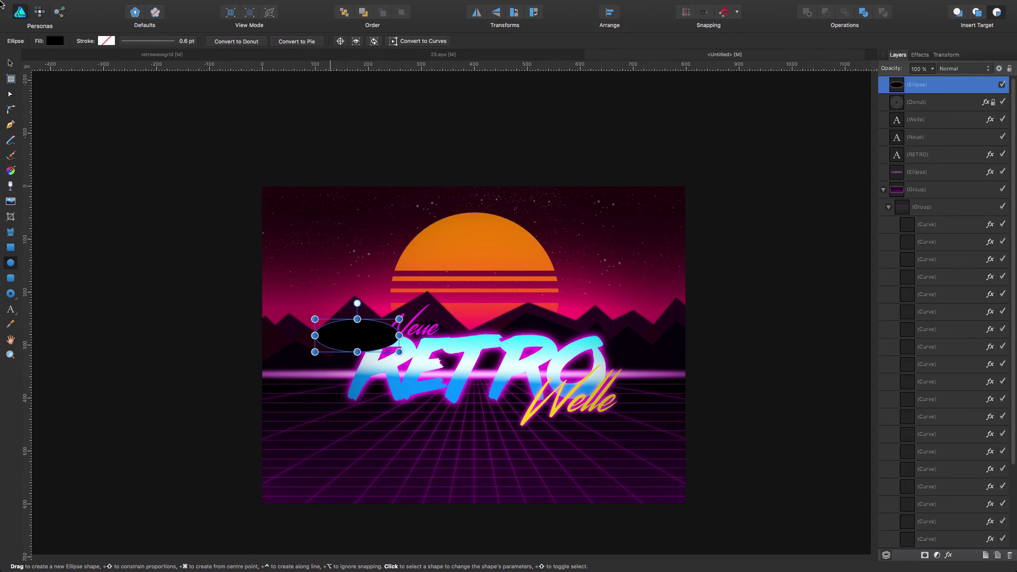
click(55, 41)
drag(118, 116, 147, 96)
click(920, 56)
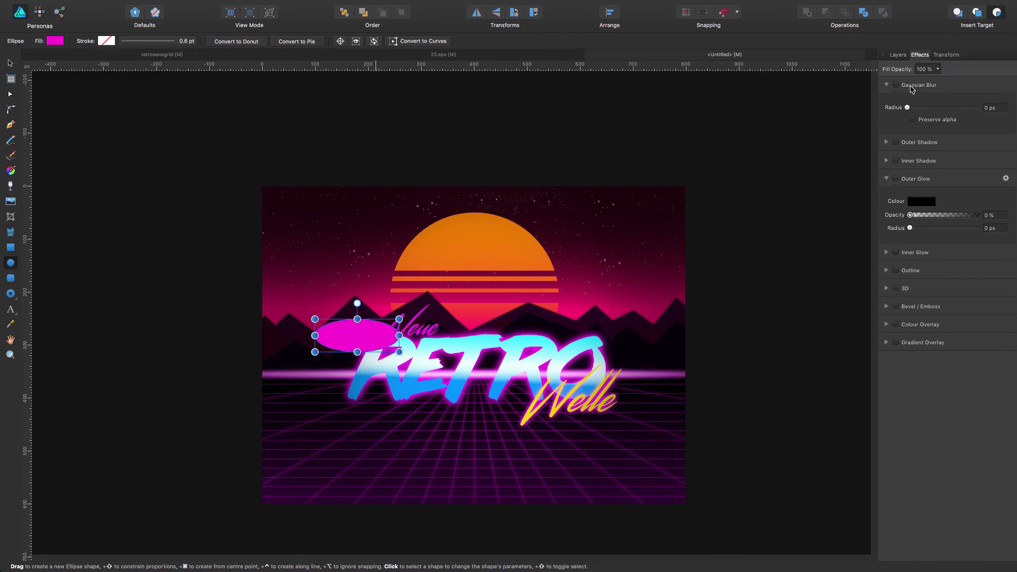
drag(910, 108, 947, 108)
click(542, 217)
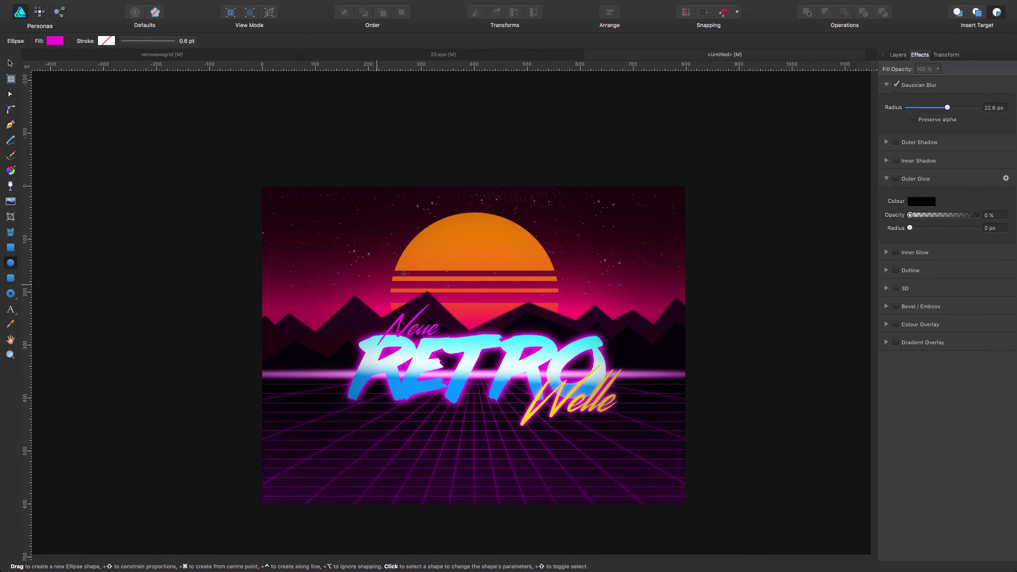
- Select the MO group and expand its contents in the Layers panel
key(v)
click(360, 309)
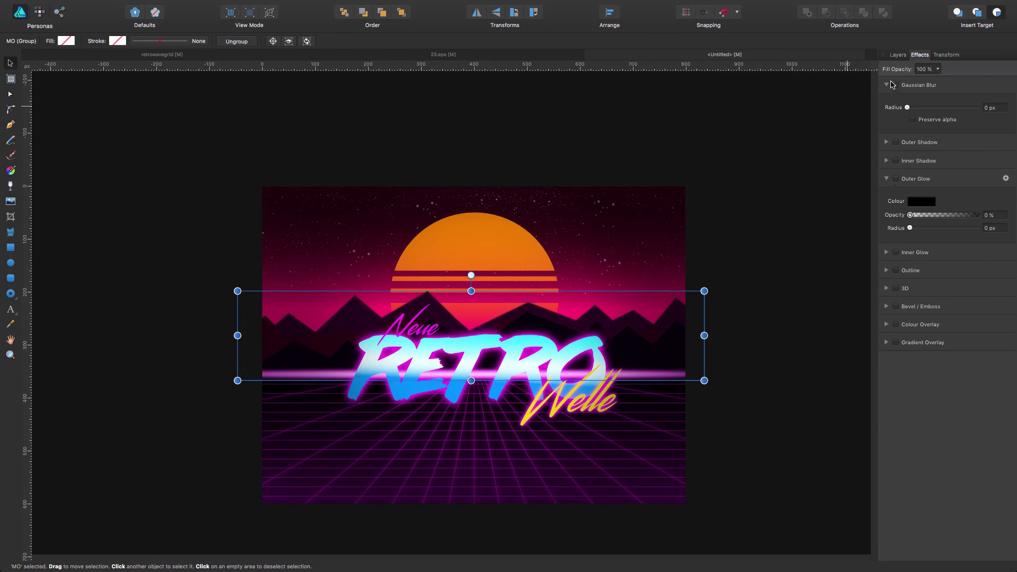
click(898, 55)
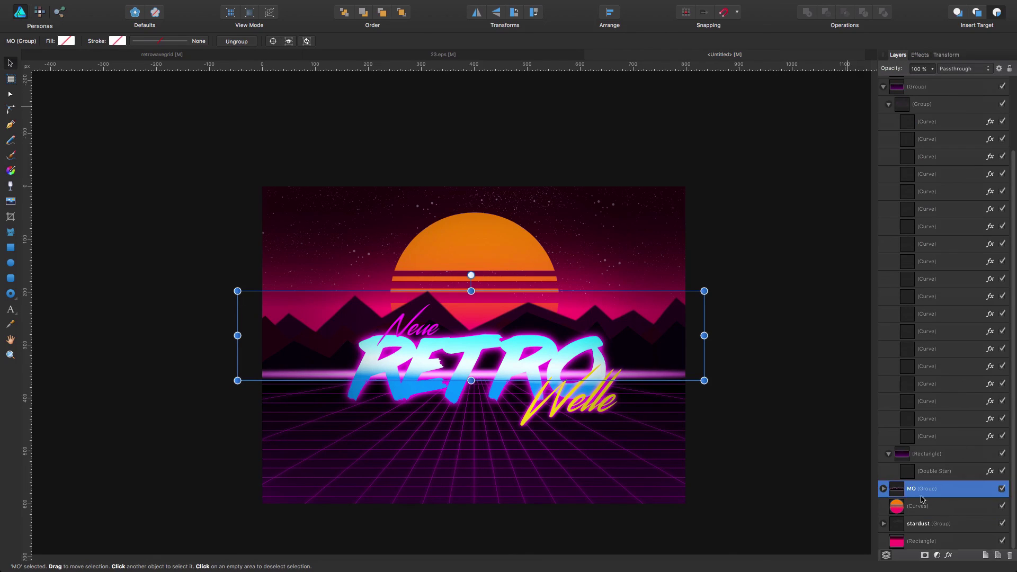
click(885, 489)
click(928, 523)
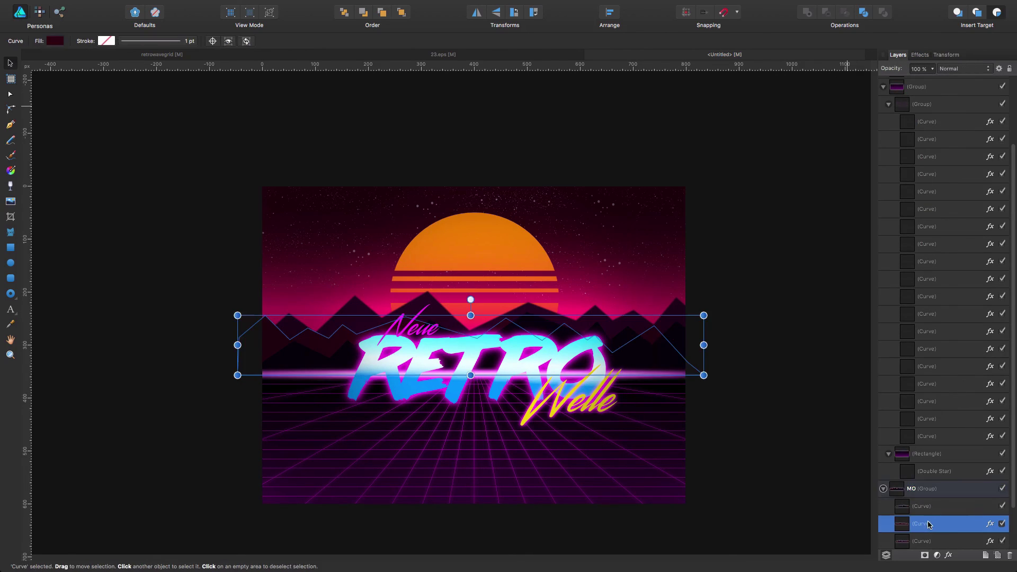
- Set the glow ellipse left of Neue to 35% opacity, nudge it, and fill it orange
click(385, 352)
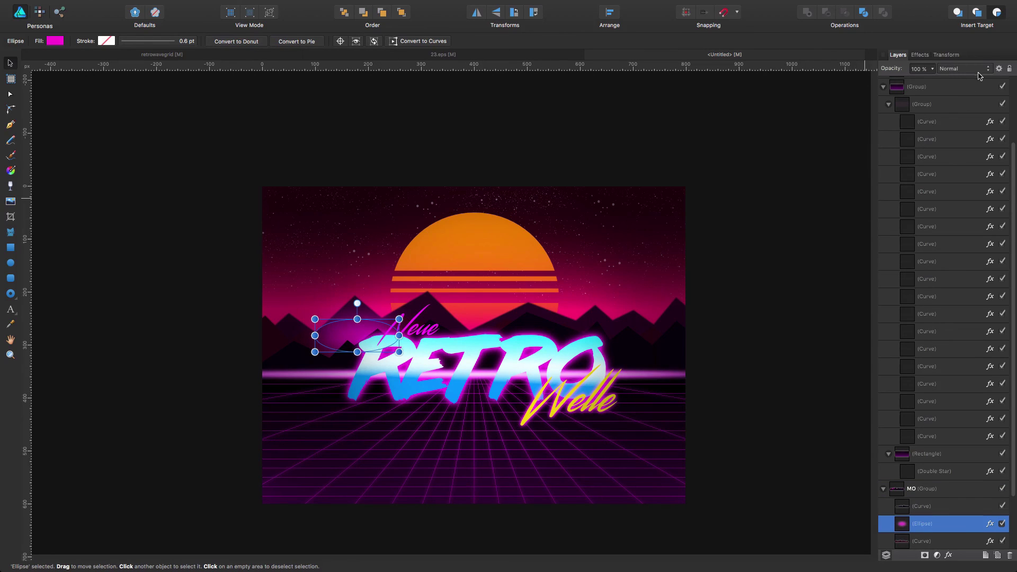
click(933, 69)
drag(926, 84, 869, 89)
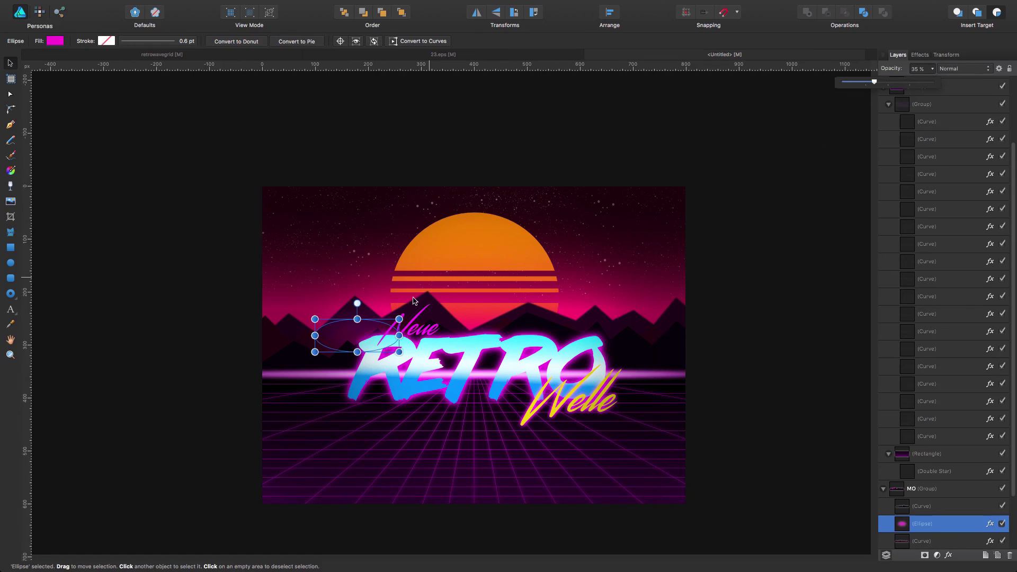
drag(355, 334, 554, 325)
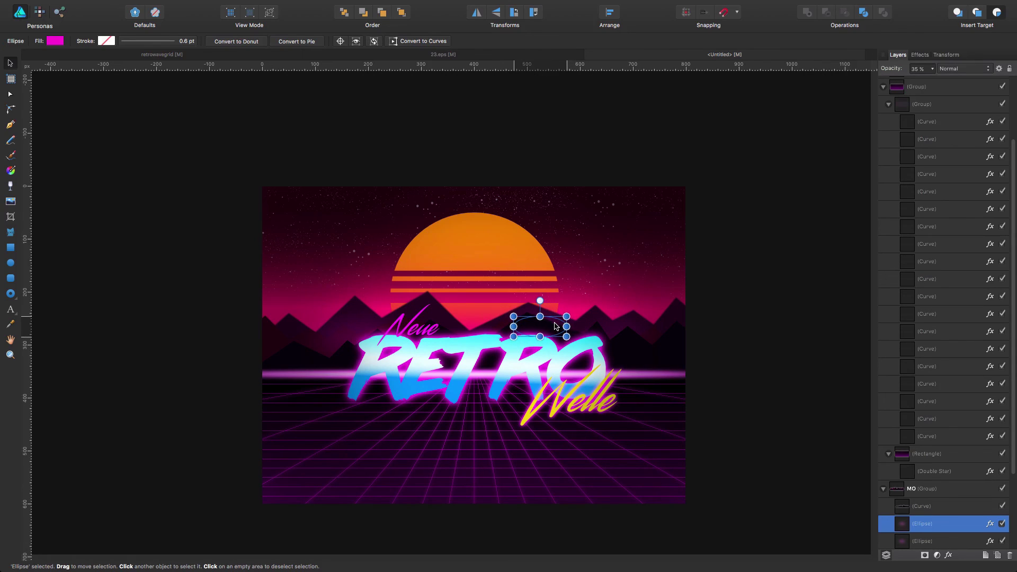
click(55, 41)
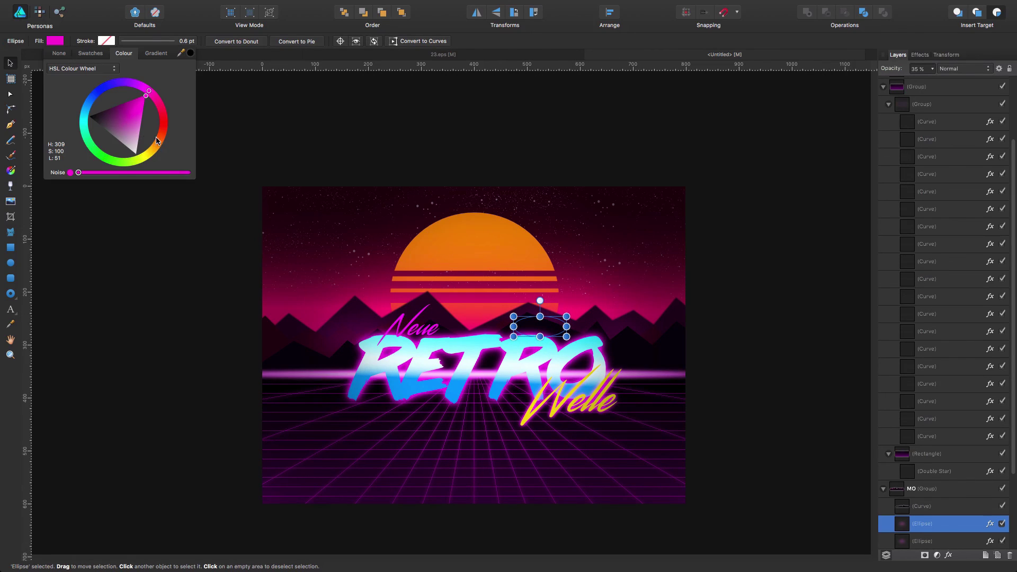
drag(157, 141, 167, 155)
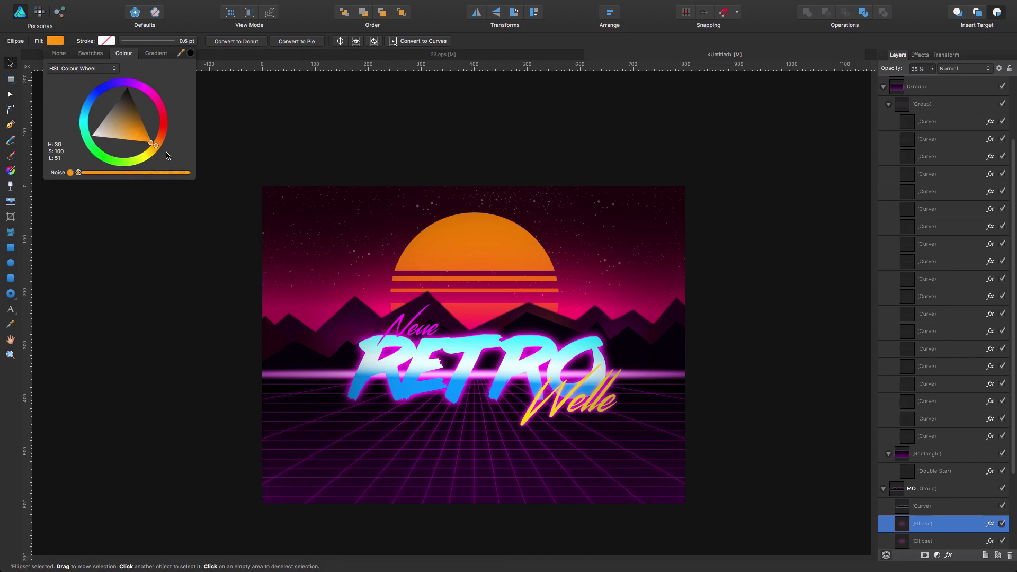
- Move another small ellipse near Neue up and right, nesting it under the curve below
click(371, 331)
drag(363, 332, 402, 317)
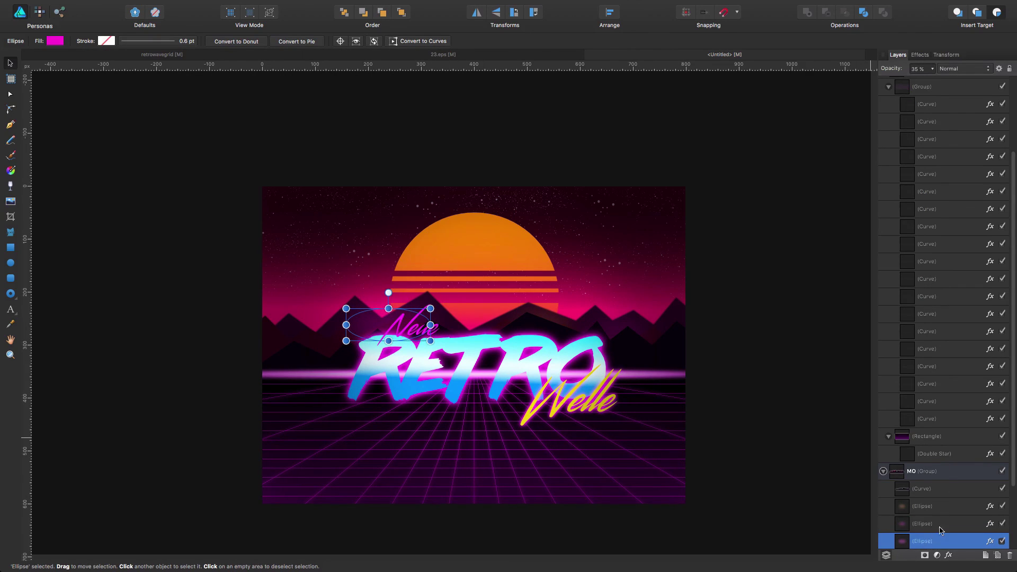
scroll(940, 530, down, 3)
drag(924, 456, 924, 475)
drag(390, 323, 331, 318)
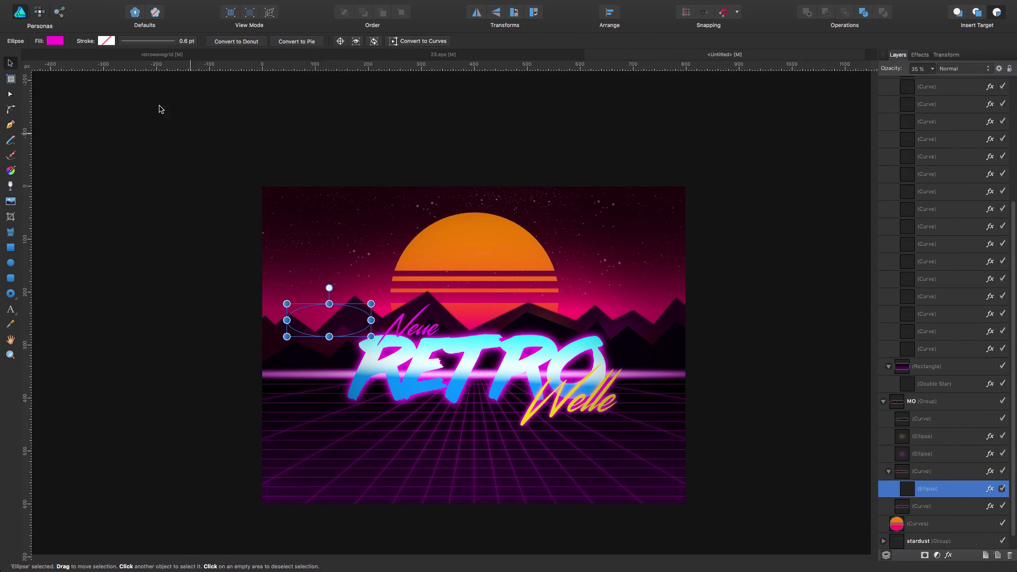
- Make that ellipse pale pink, about 229.2 × 89 px, nested in the upper ellipse, over the mountains
click(54, 41)
drag(147, 132, 168, 177)
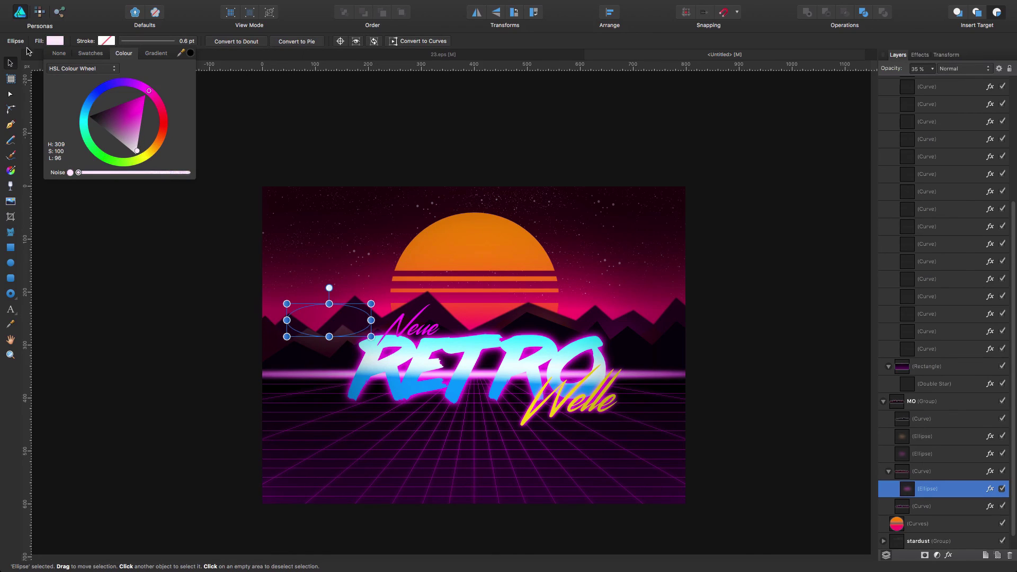
mouse_move(377, 313)
mouse_down()
mouse_move(418, 275)
mouse_move(384, 326)
mouse_move(361, 339)
mouse_move(373, 330)
mouse_up()
drag(935, 490, 933, 446)
drag(385, 356, 381, 334)
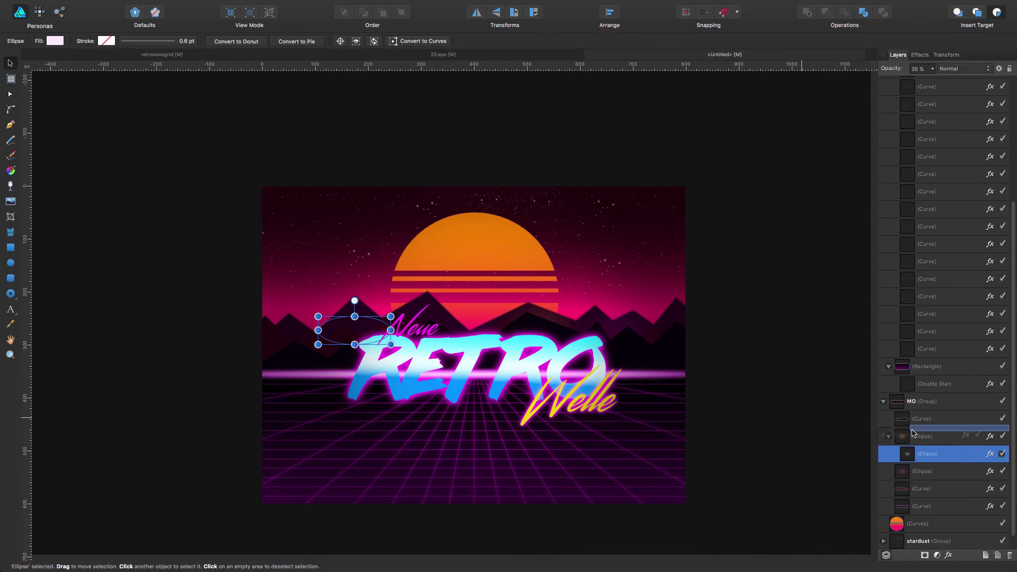
- Release the ellipse from its parent, recolour it cyan and shift it slightly right and down
key(super+bracketright)
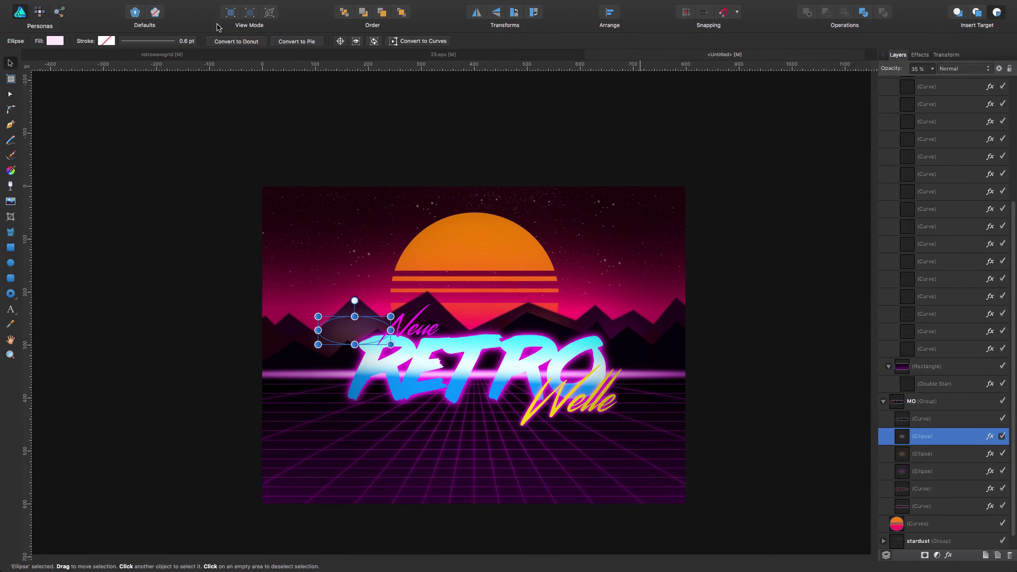
click(54, 40)
drag(122, 108, 143, 120)
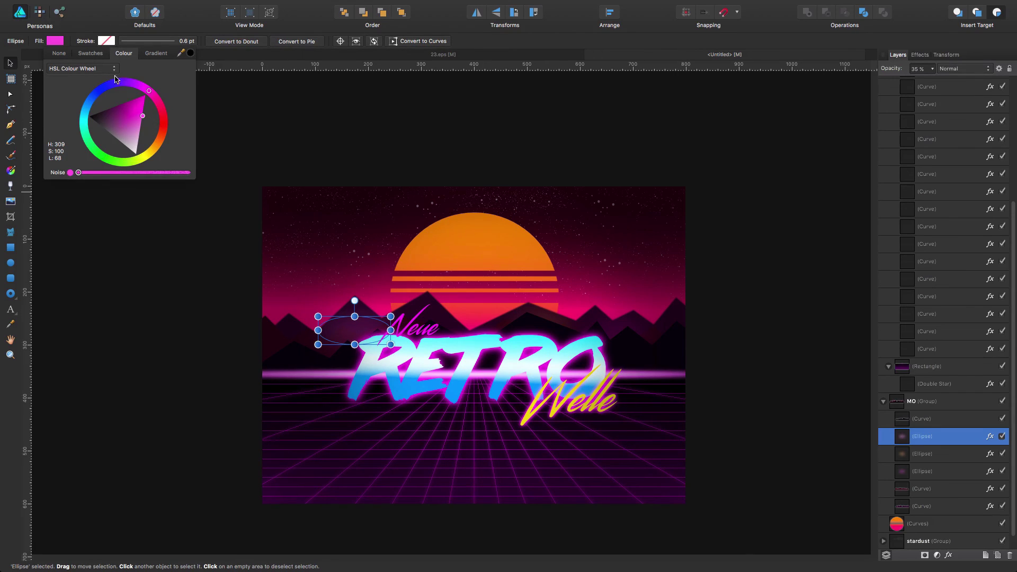
click(83, 125)
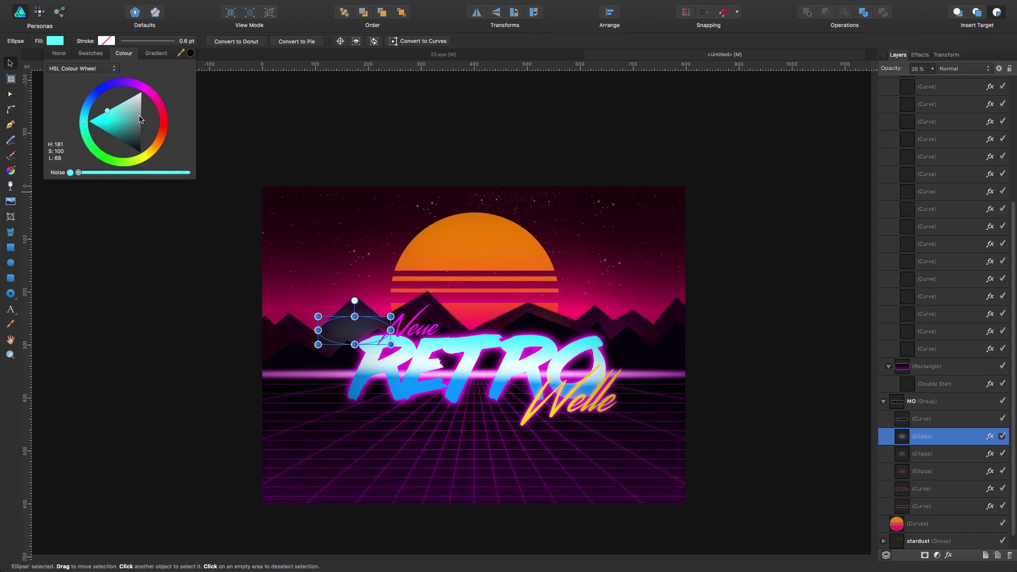
click(106, 113)
drag(380, 332, 382, 341)
click(227, 270)
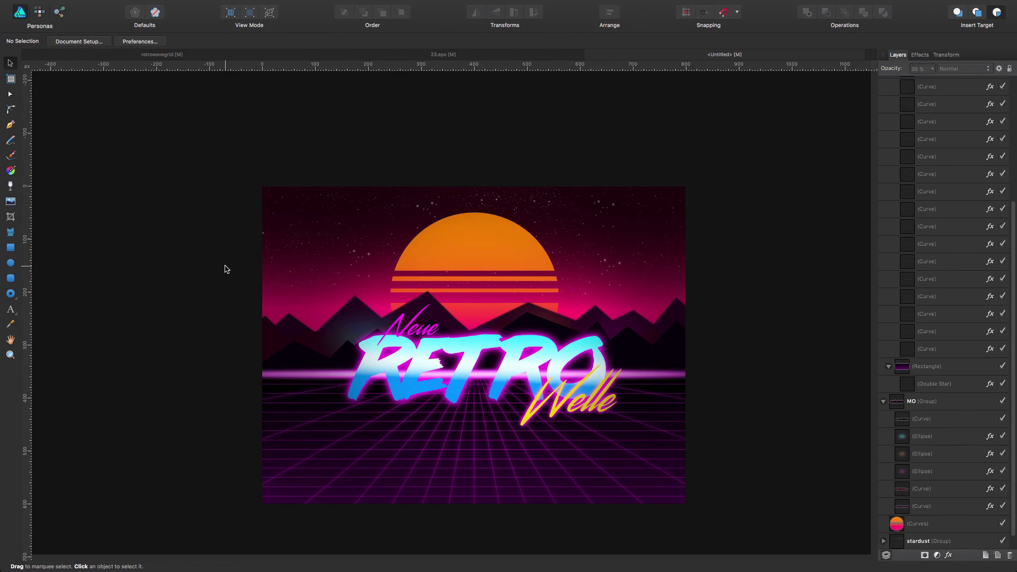
- Move the cyan ellipse inside the MO group down-left beside Neue, then select the background rectangle
click(617, 330)
click(747, 231)
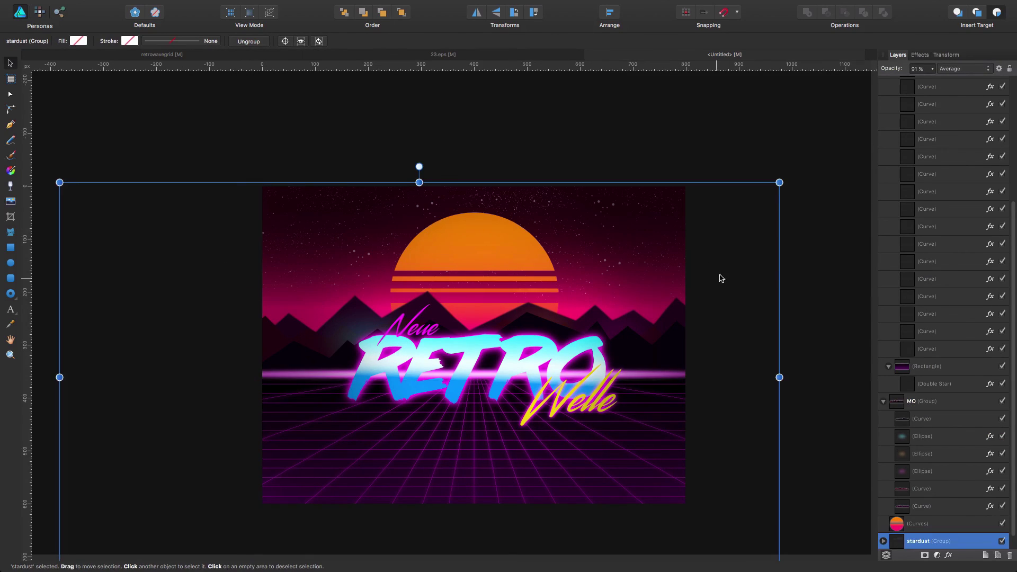
click(677, 115)
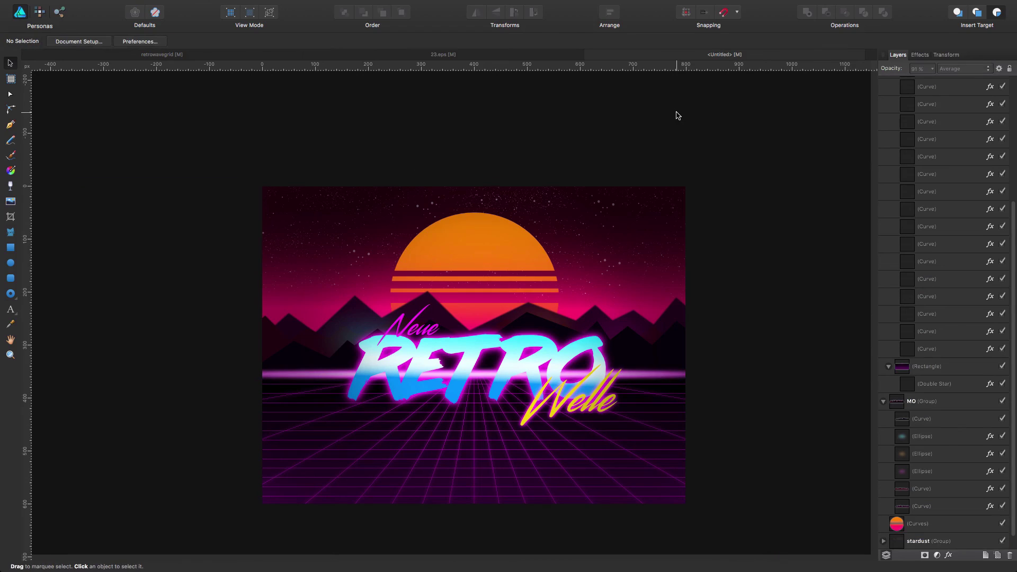
click(393, 332)
double_click(367, 330)
drag(365, 328, 293, 340)
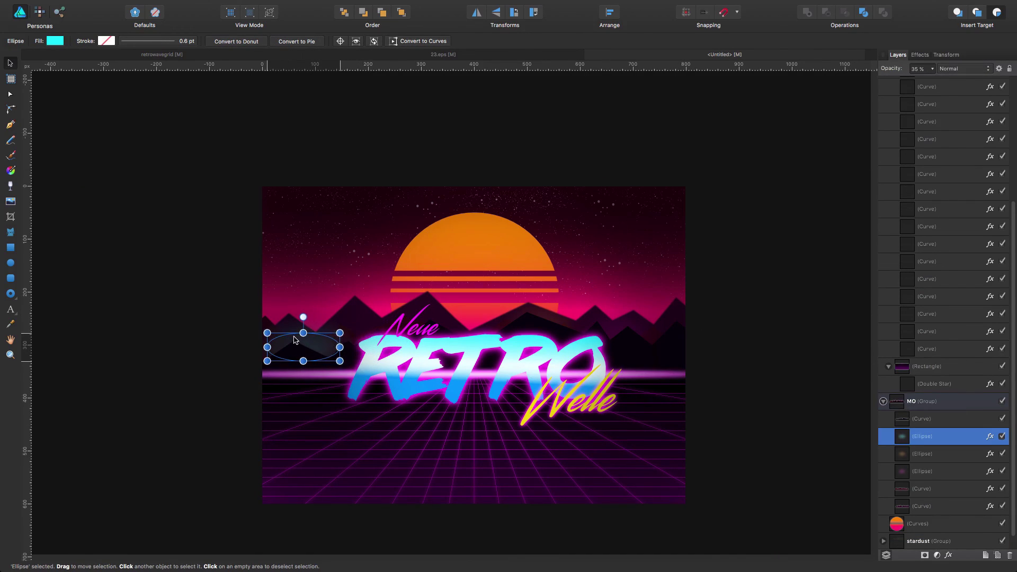
click(770, 308)
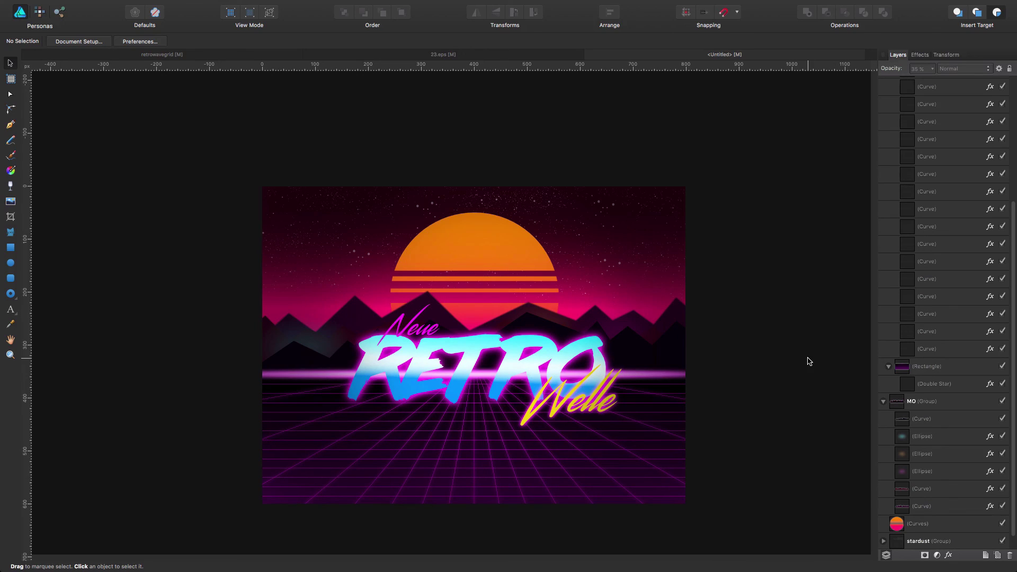
click(654, 251)
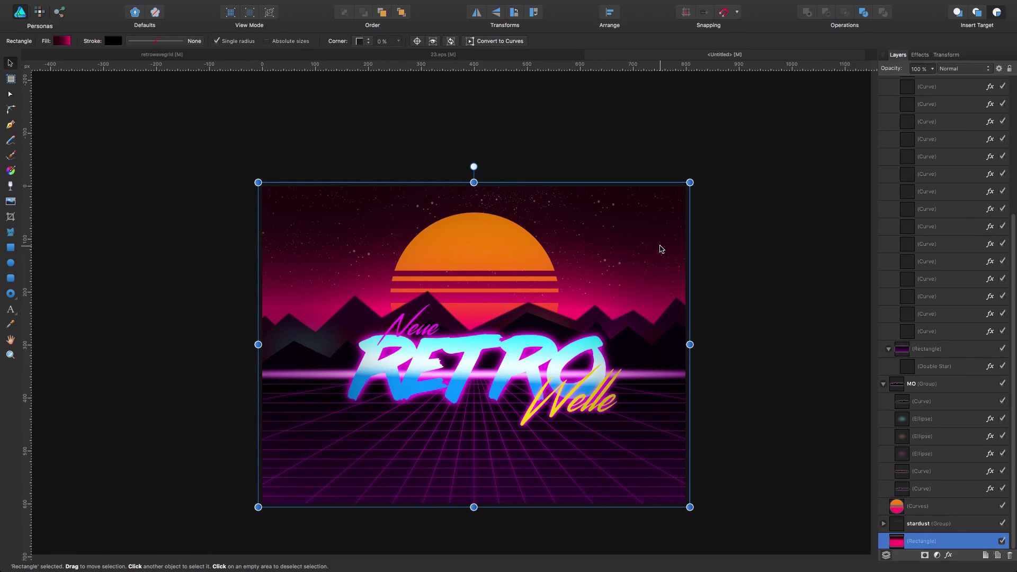
- Drag the background gradient's top end above the canvas and fine-tune its lower end near the sun
key(g)
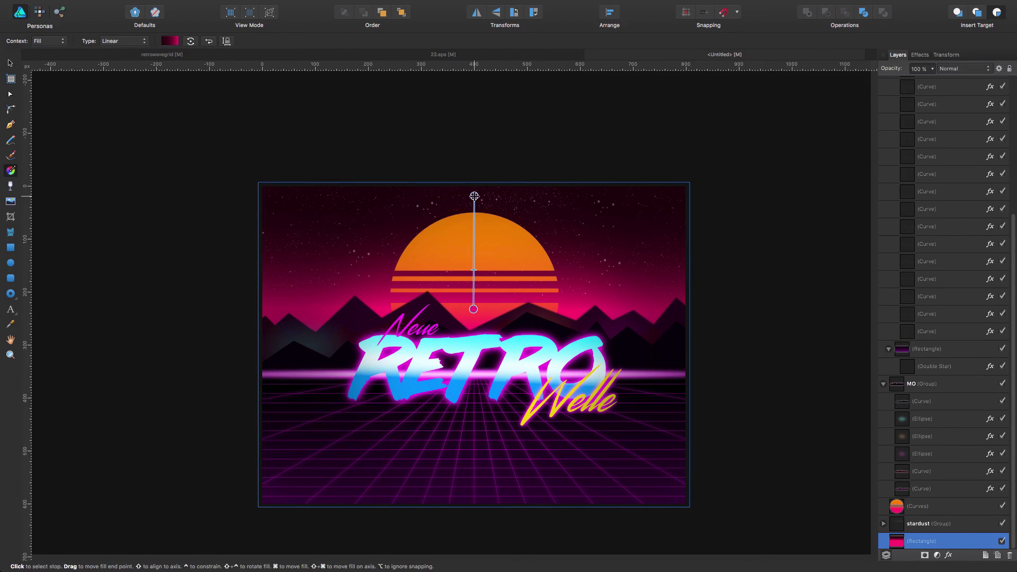
drag(474, 192, 475, 170)
mouse_move(474, 309)
mouse_down()
mouse_move(475, 289)
mouse_move(475, 306)
mouse_up()
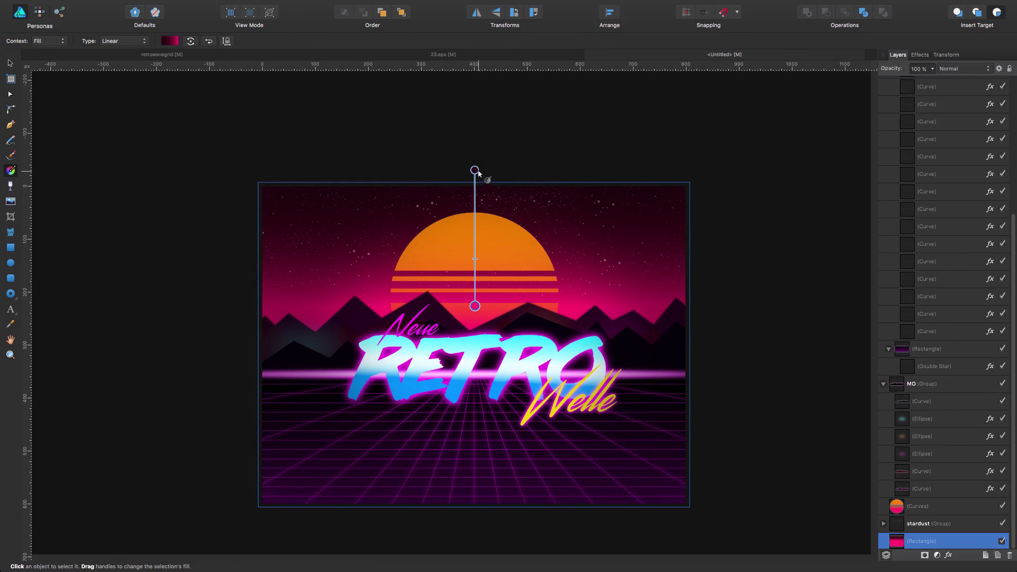
drag(476, 170, 475, 161)
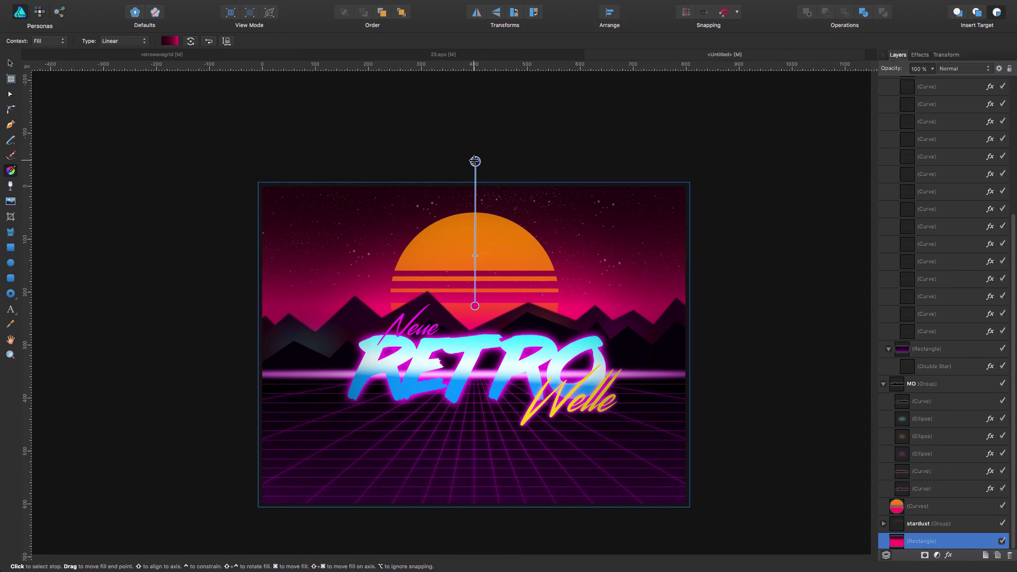